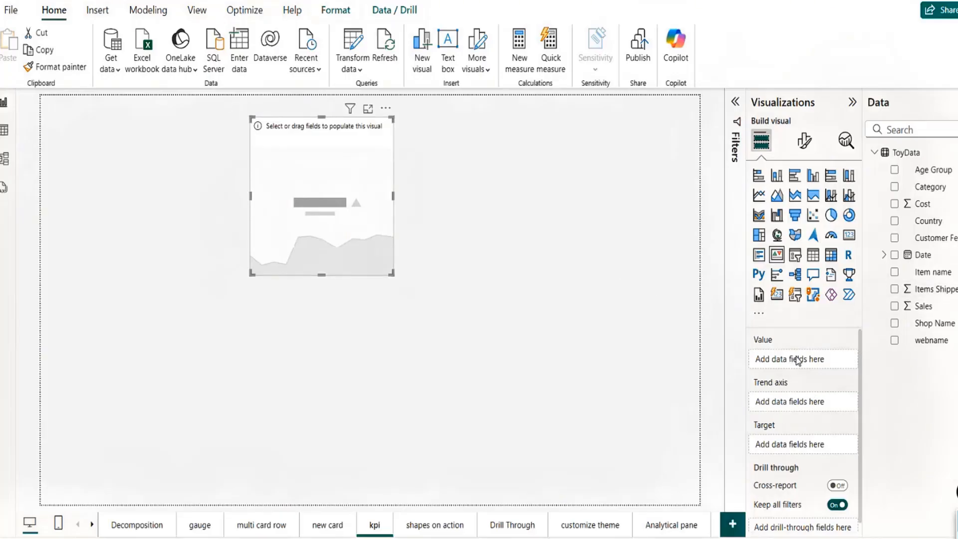
Step: Build the KPI with Sales as its value and the Date Year hierarchy as its trend axis
drag(924, 307, 790, 373)
drag(924, 257, 799, 401)
click(839, 404)
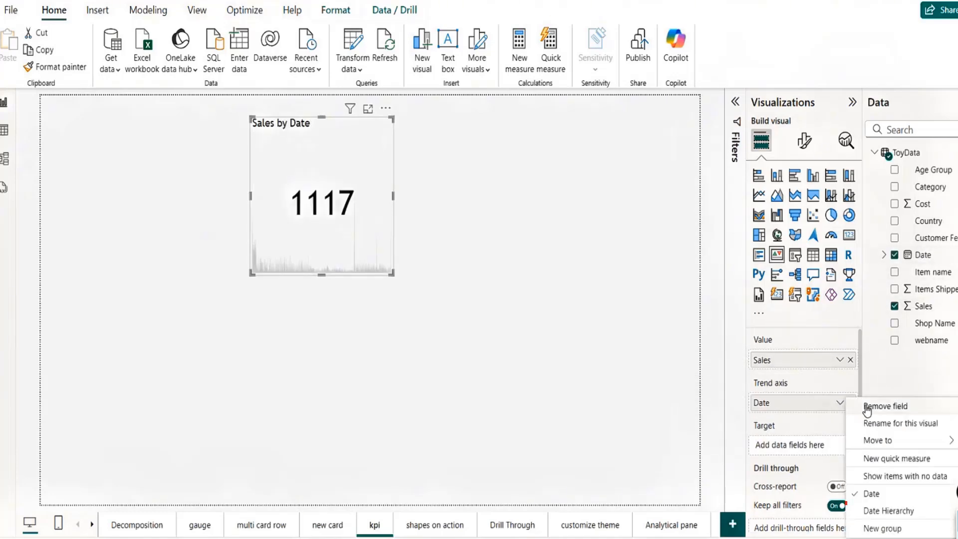
click(866, 514)
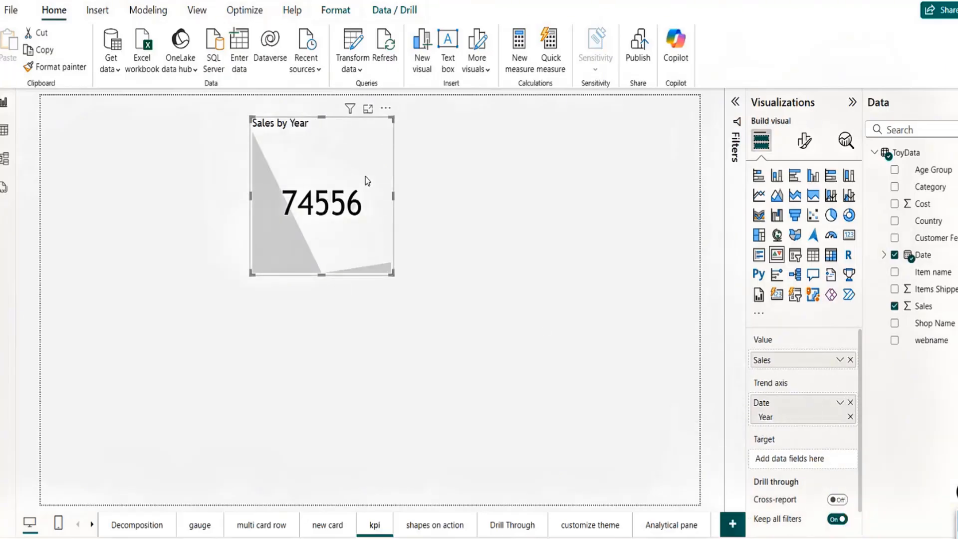
Step: Shorten the KPI visual and move it to the page's upper left
drag(365, 177, 249, 185)
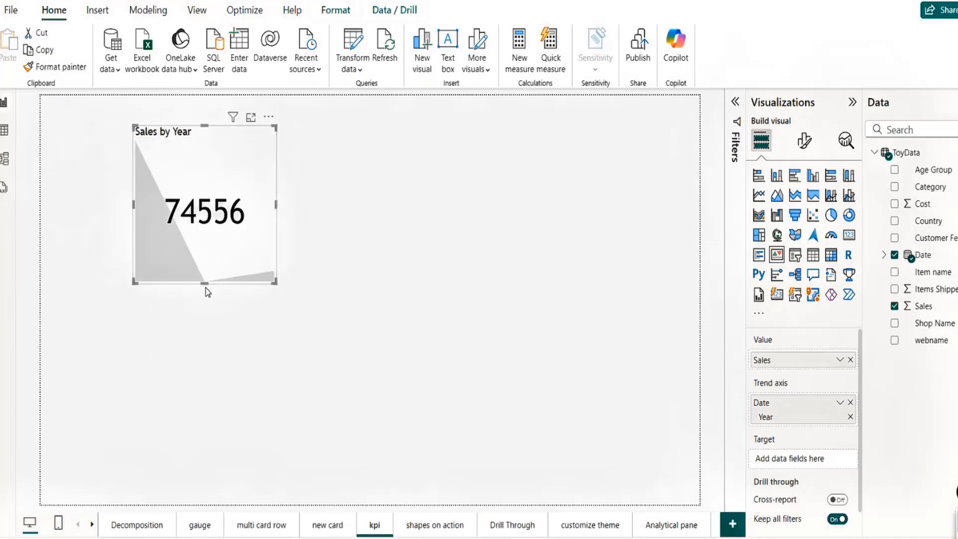
drag(205, 282, 194, 245)
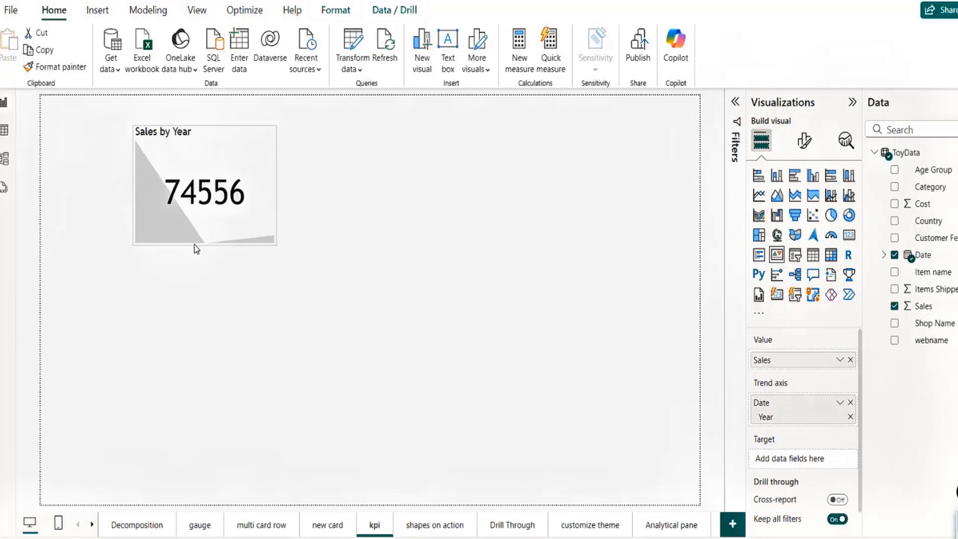
drag(253, 237, 184, 243)
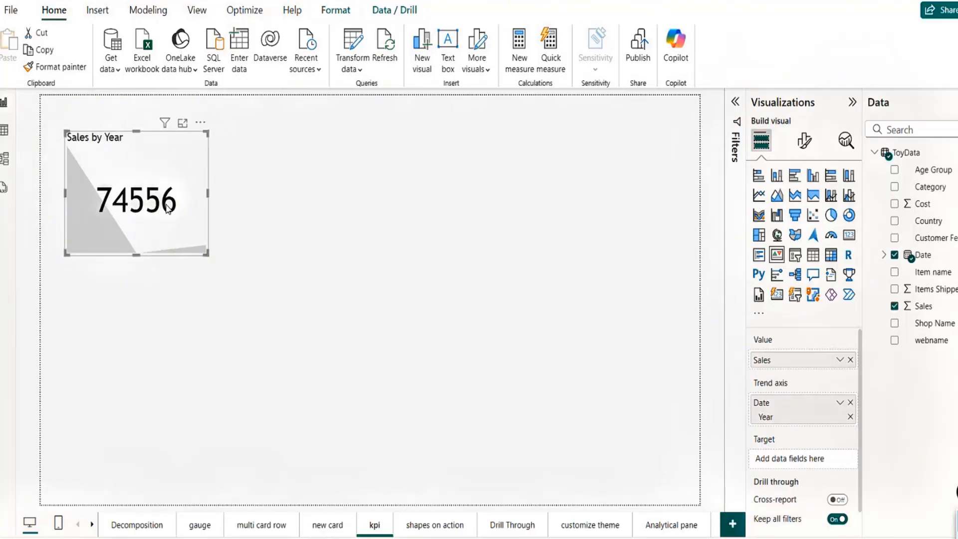
click(451, 204)
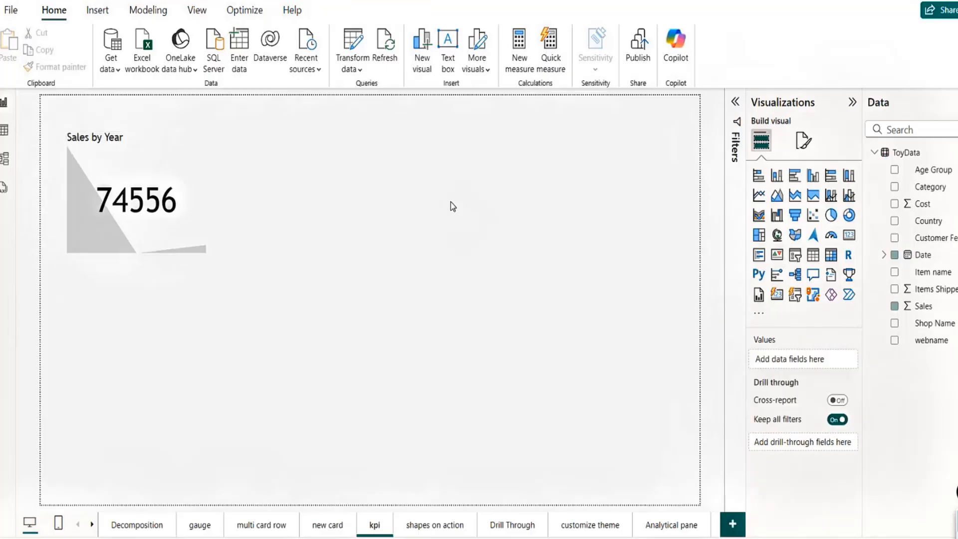
Step: Add a table visual at the upper right with Date and Sales as columns
click(813, 257)
drag(136, 375, 524, 255)
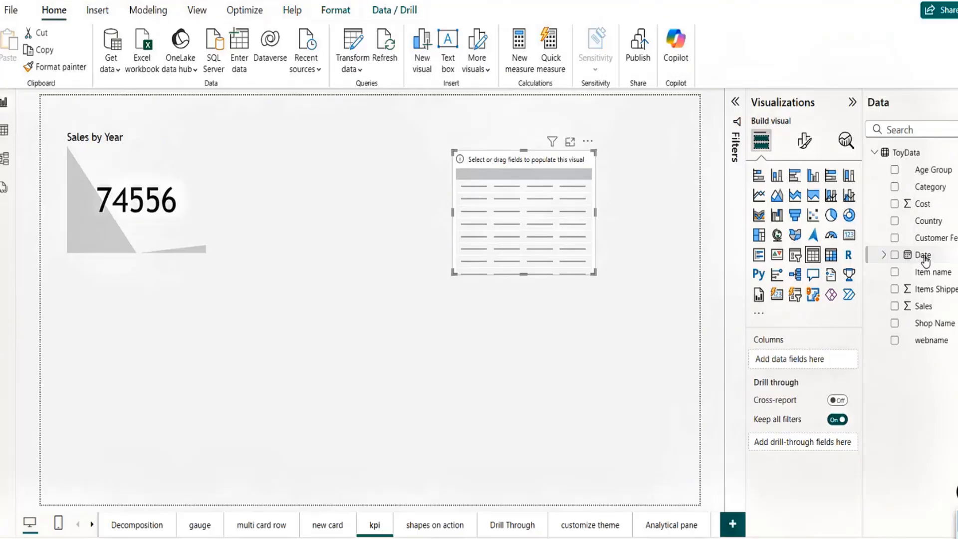
drag(923, 256, 799, 361)
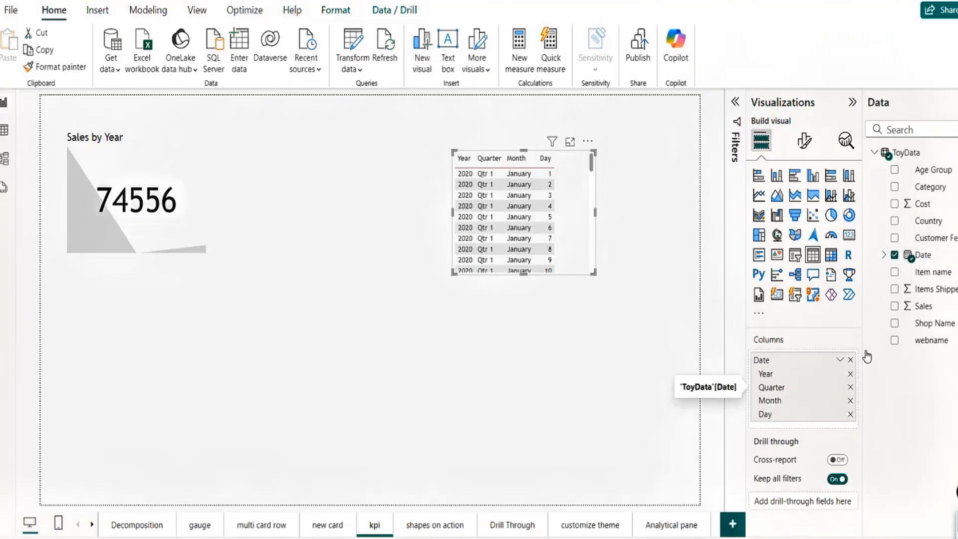
drag(924, 306, 800, 430)
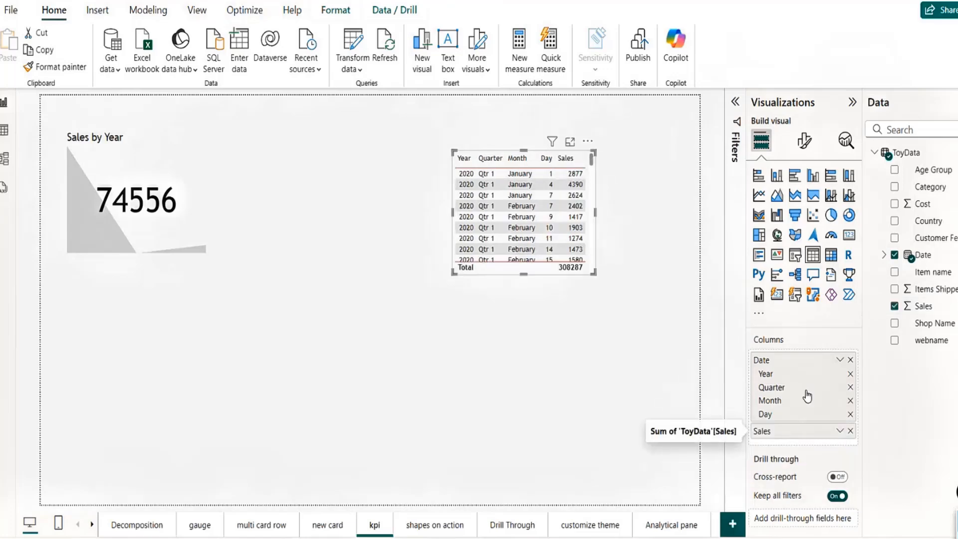
Step: Remove Quarter, Month and Day so the table lists Sales per year, then nudge it left
click(850, 388)
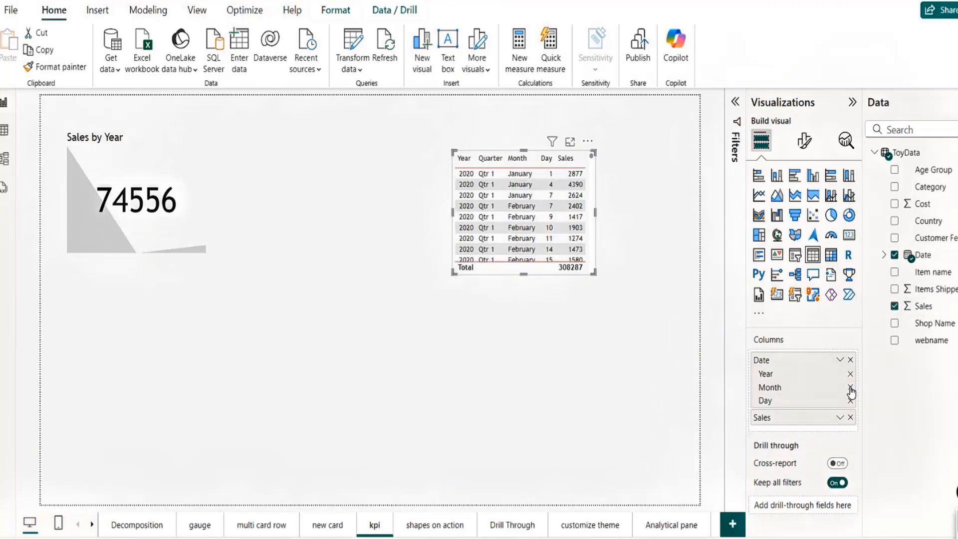
click(851, 389)
click(851, 388)
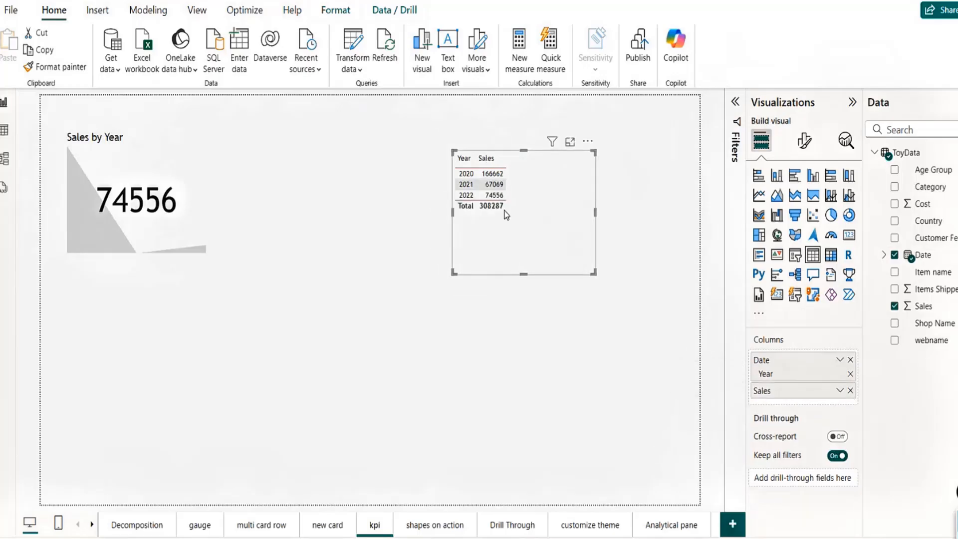
drag(532, 230, 511, 239)
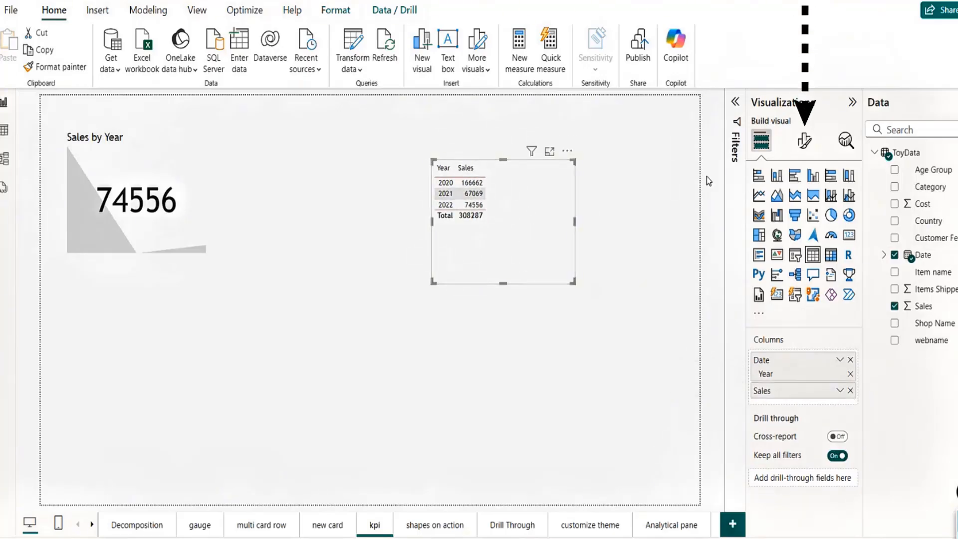
Step: Raise the table's value font size to 14, then select the Sales by Year KPI
click(805, 141)
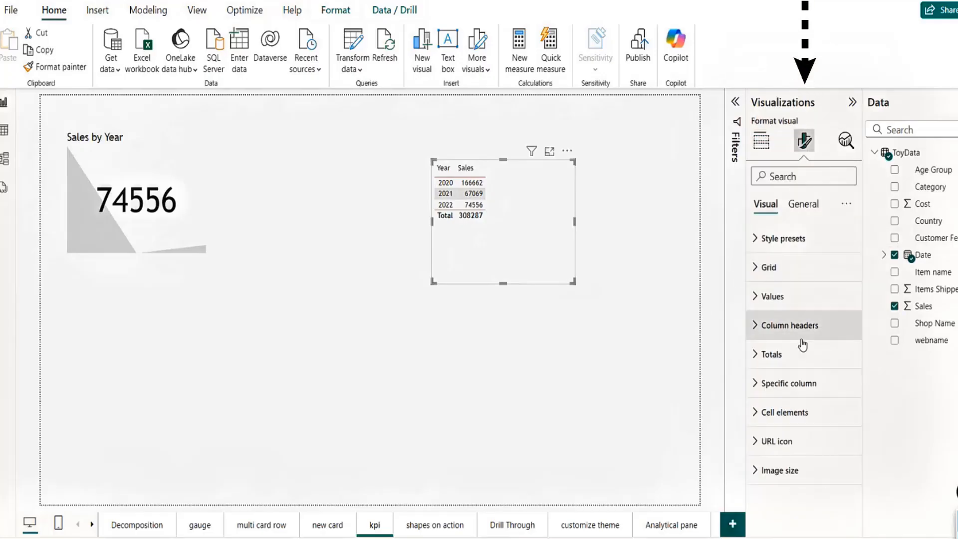
click(763, 296)
click(848, 364)
click(847, 364)
click(848, 364)
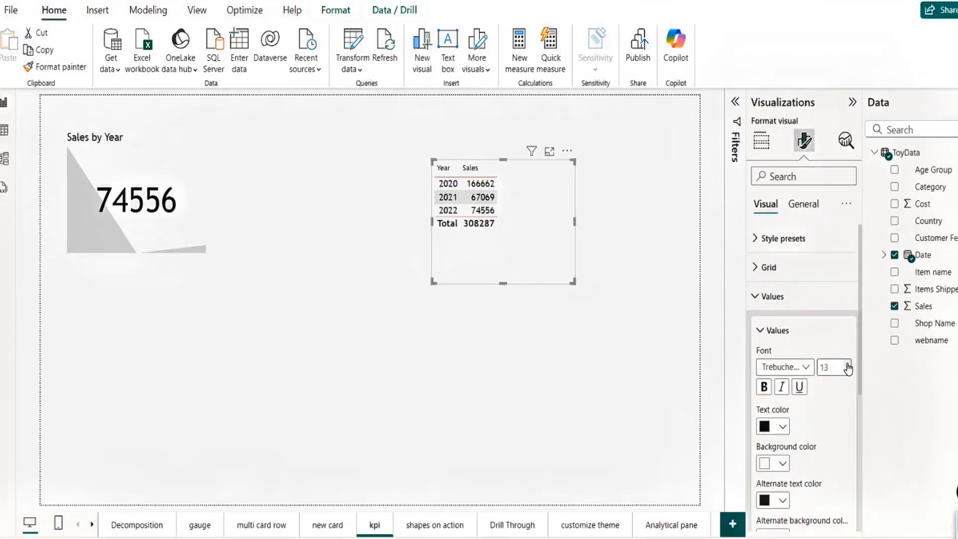
click(848, 364)
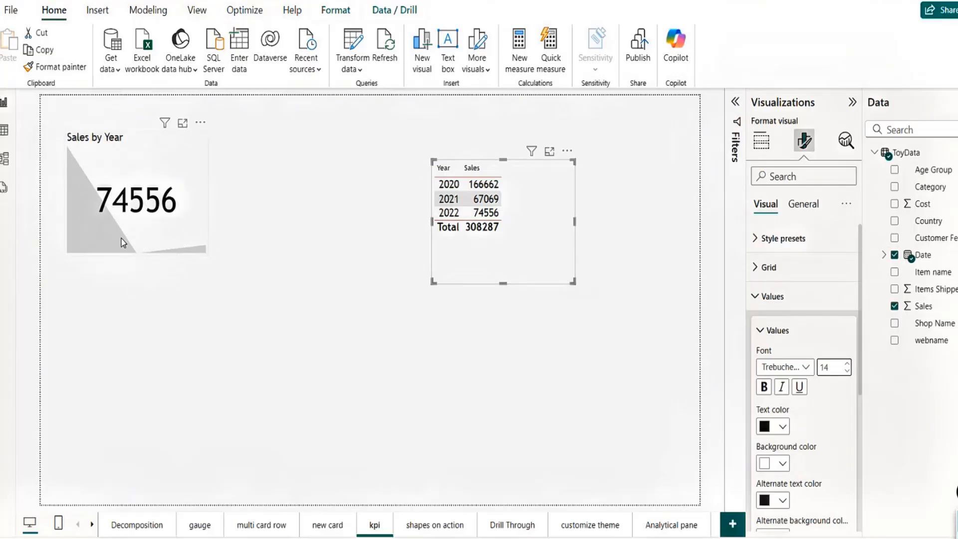
click(198, 240)
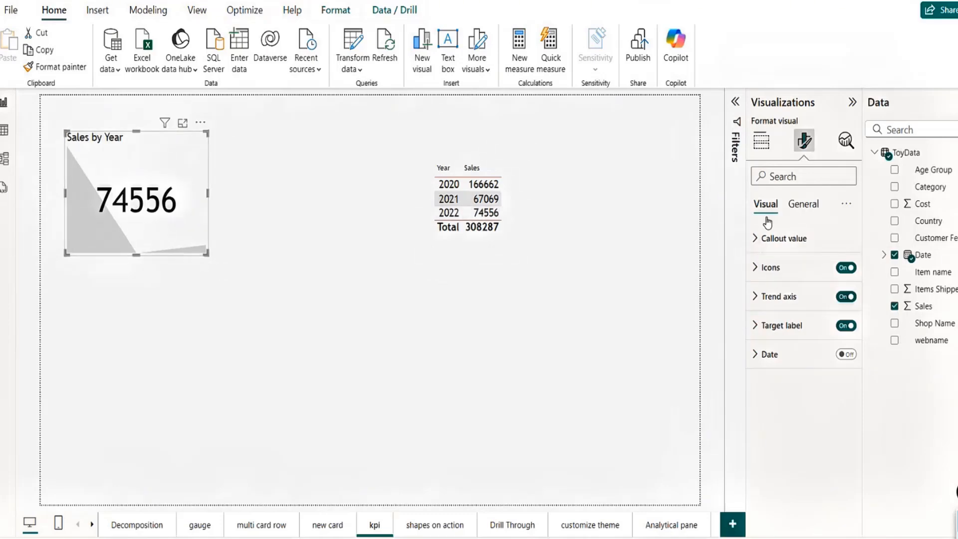
Step: Show the KPI callout value in Thousands with 0 decimal places, reading 75K
click(757, 240)
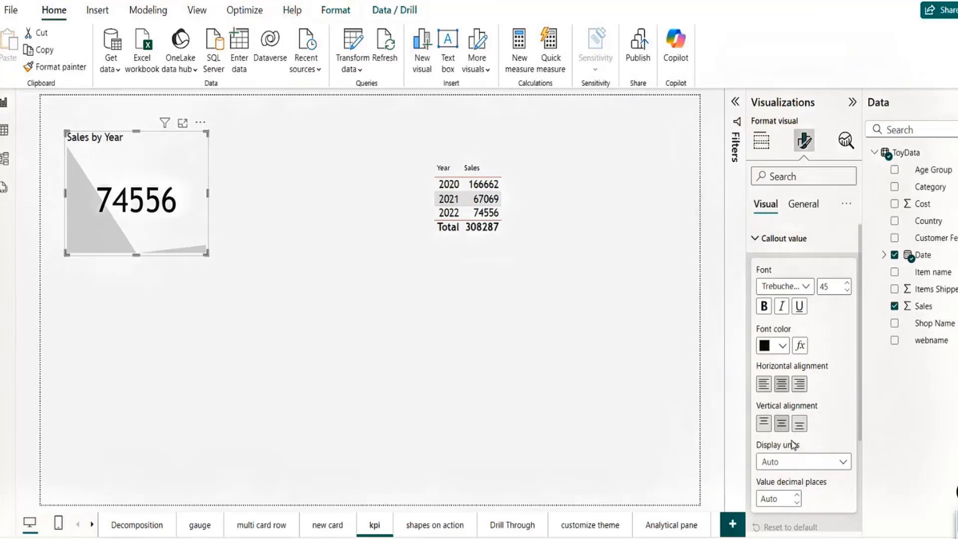
click(844, 464)
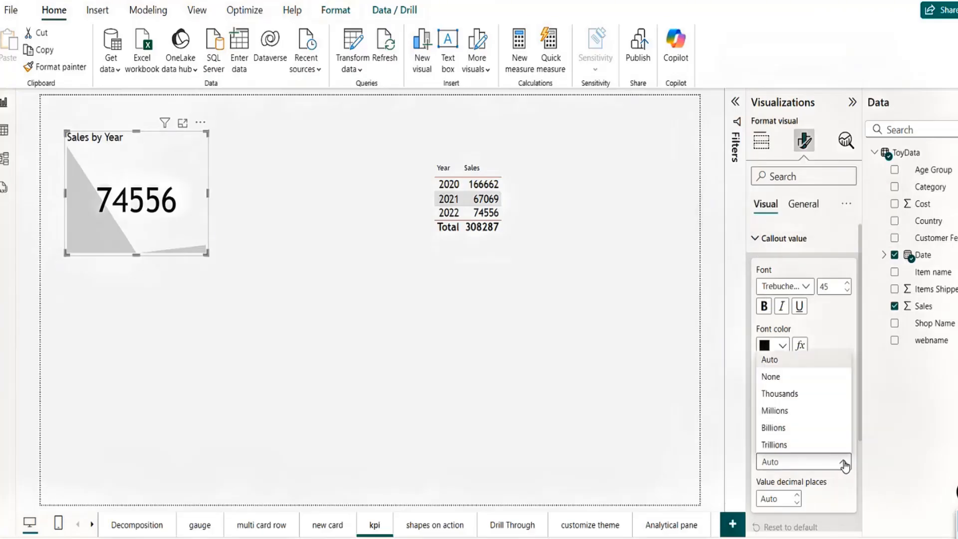
click(789, 395)
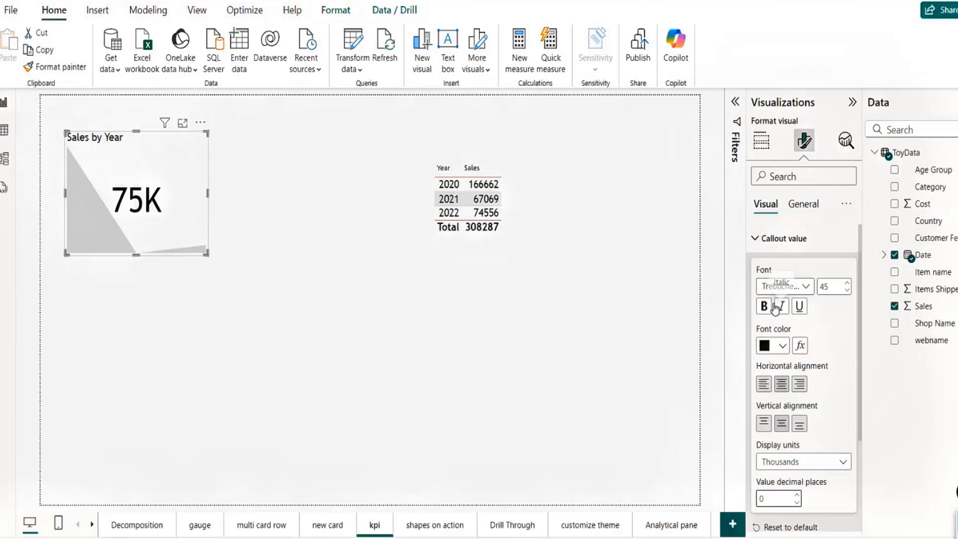
click(764, 245)
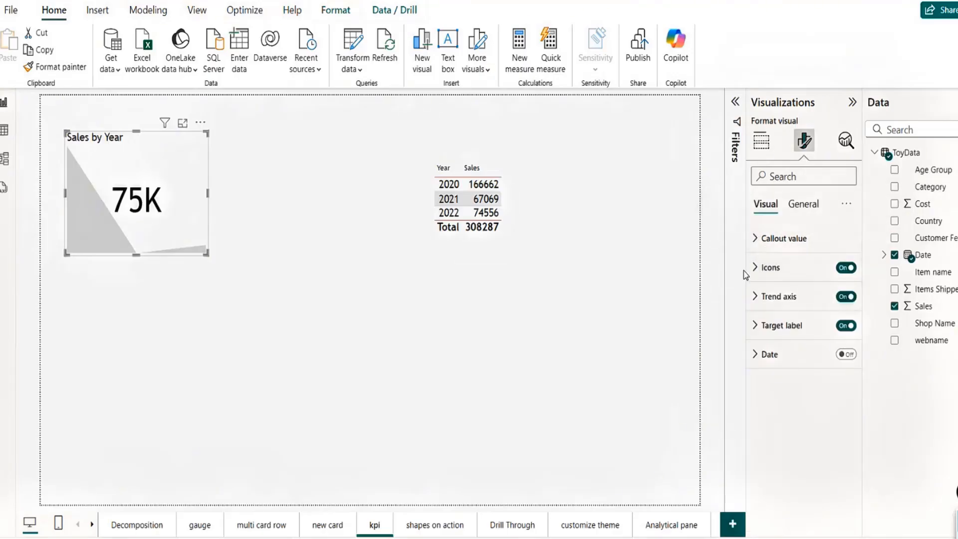
Step: Toggle the KPI status icons off and back on
click(756, 268)
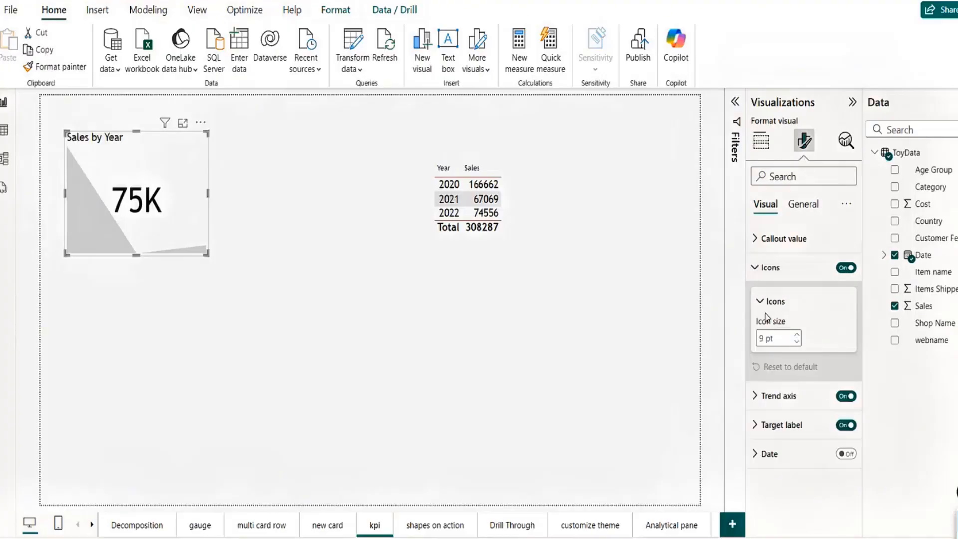
click(756, 270)
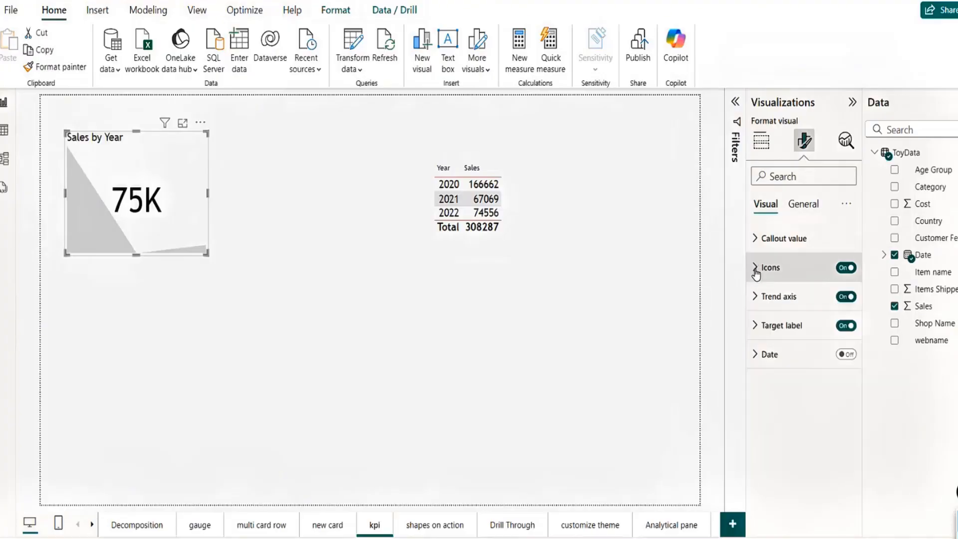
click(843, 272)
click(848, 271)
Step: Try Low is good as the trend direction, then restore High is good
click(757, 299)
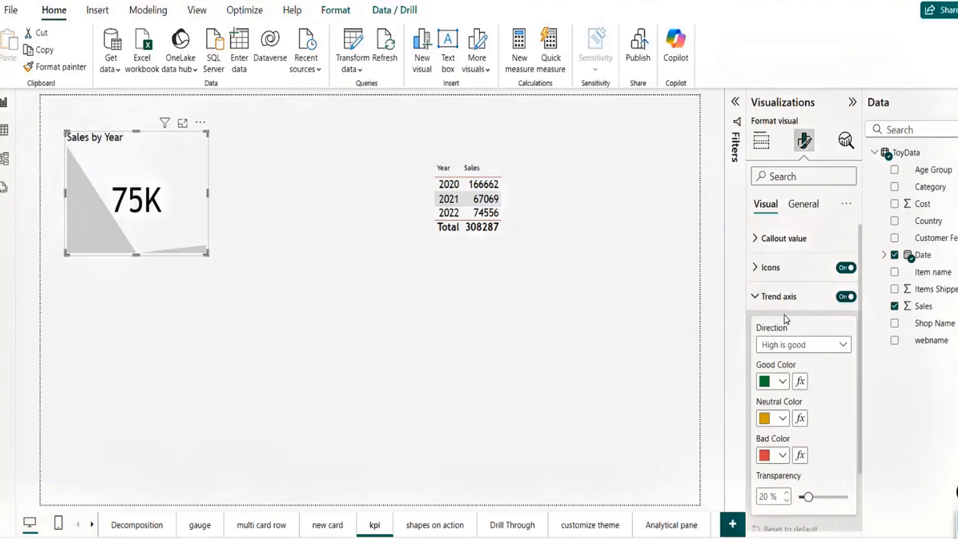
scroll(862, 353, down, 1)
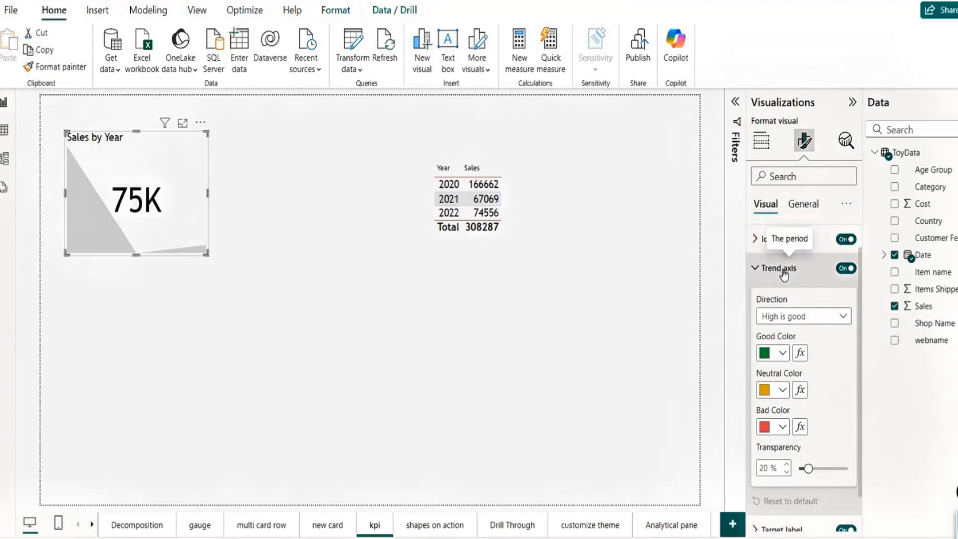
click(831, 320)
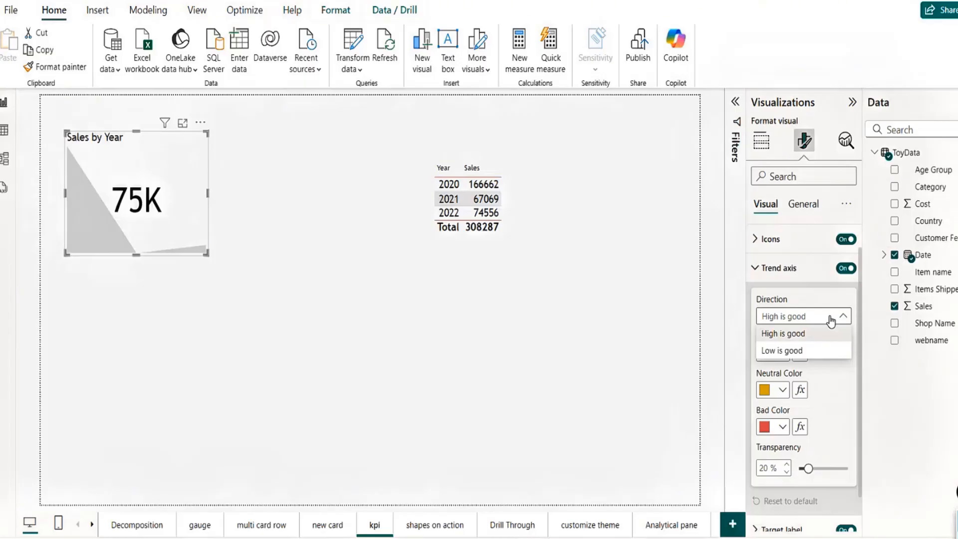
click(787, 355)
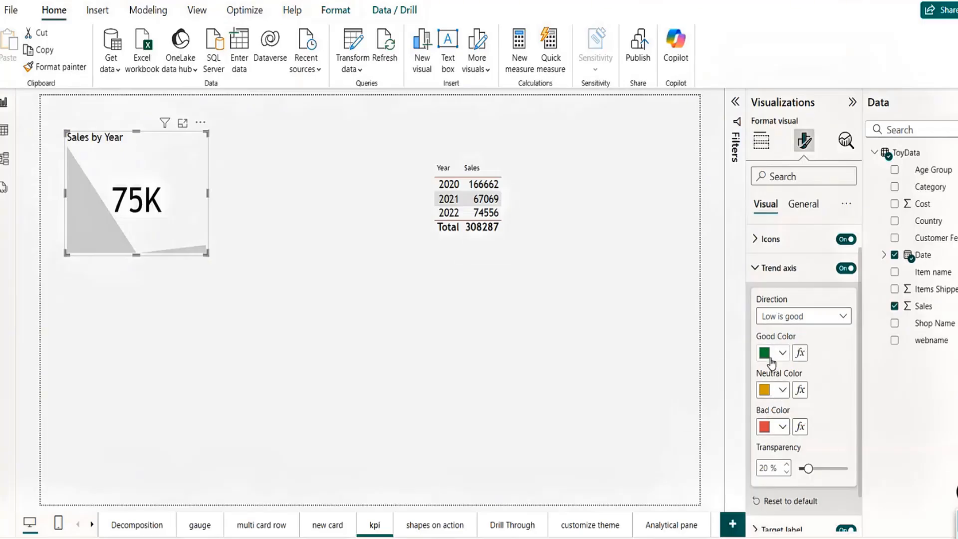
click(784, 354)
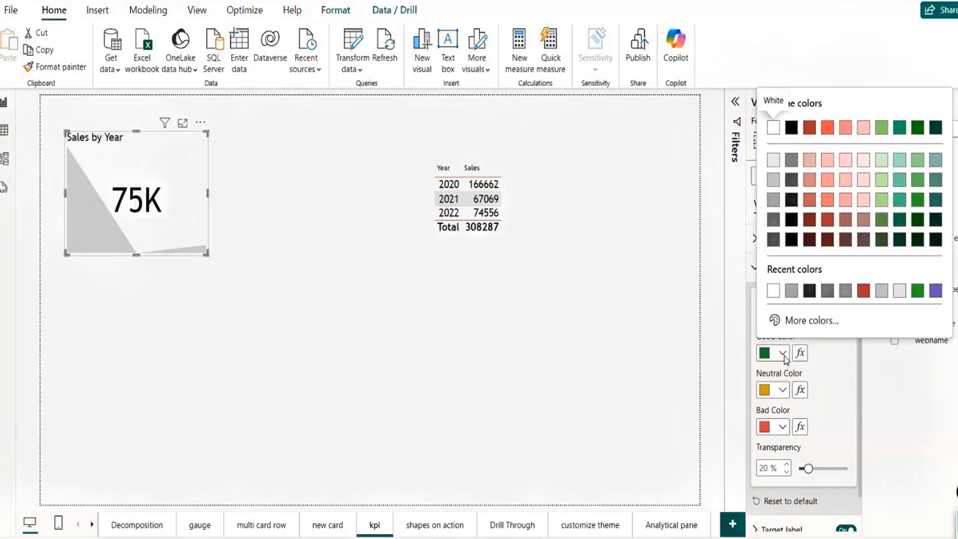
click(831, 359)
click(818, 320)
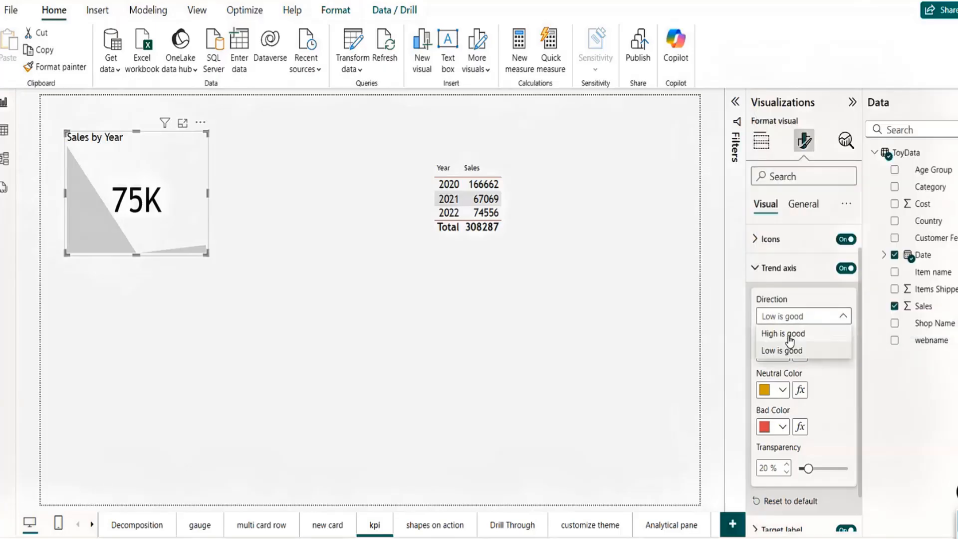
click(787, 333)
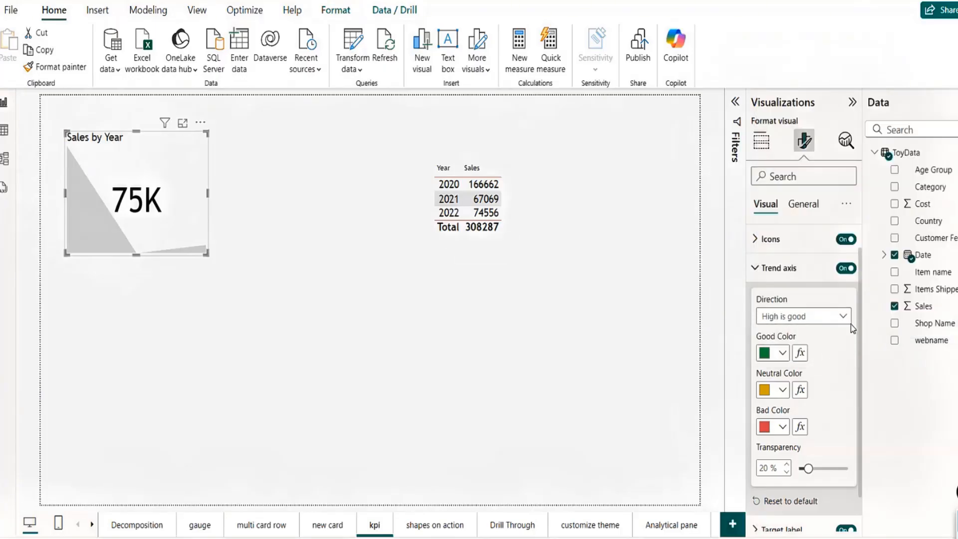
Step: Set the trend axis neutral colour to light grey (White, 10% darker)
click(780, 357)
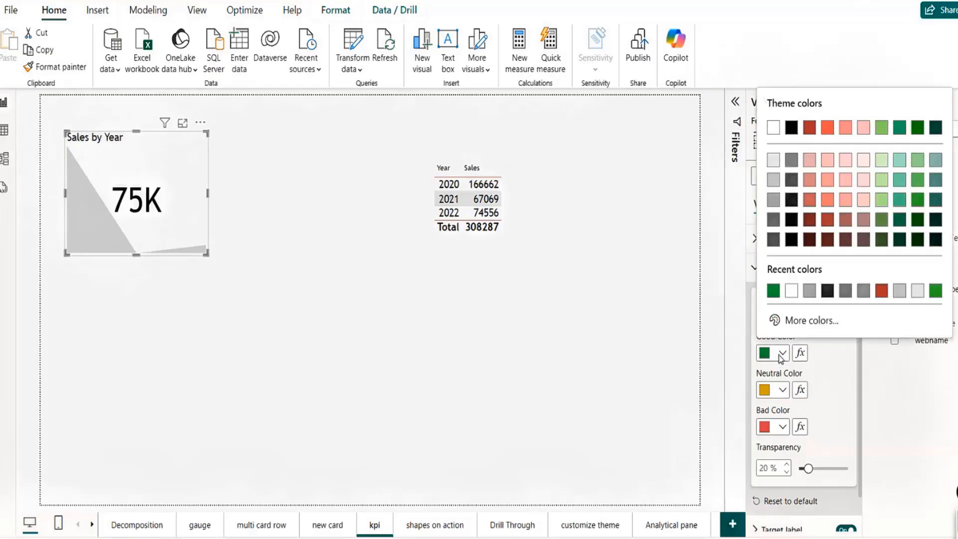
click(784, 358)
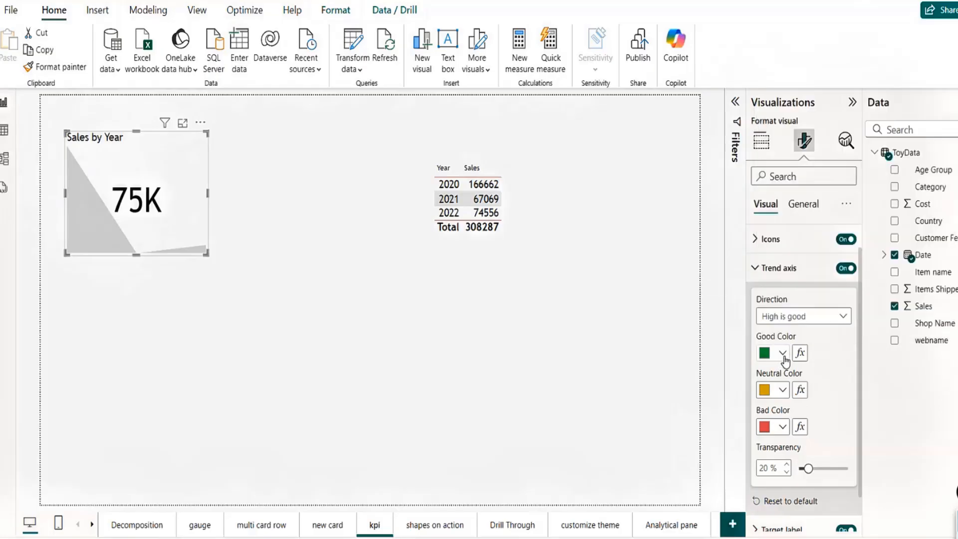
click(783, 391)
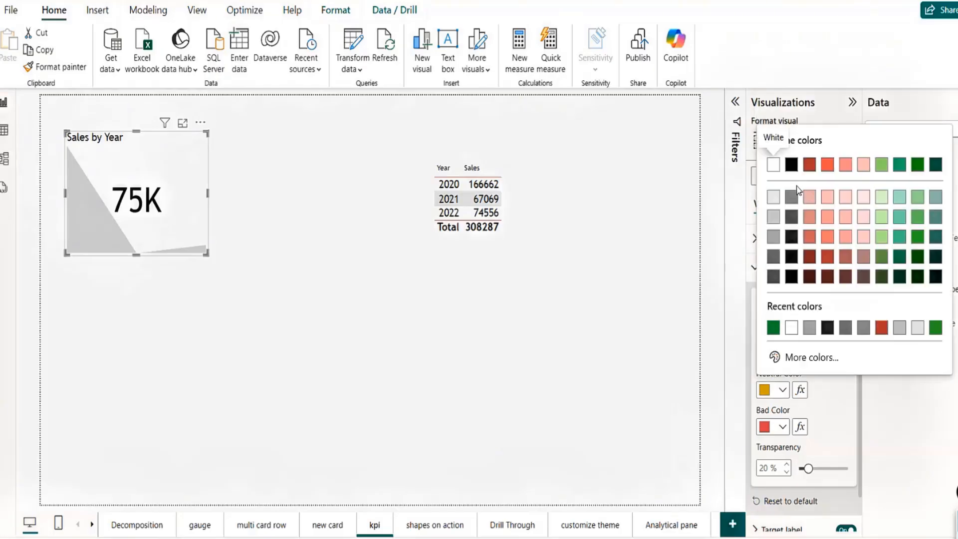
click(774, 198)
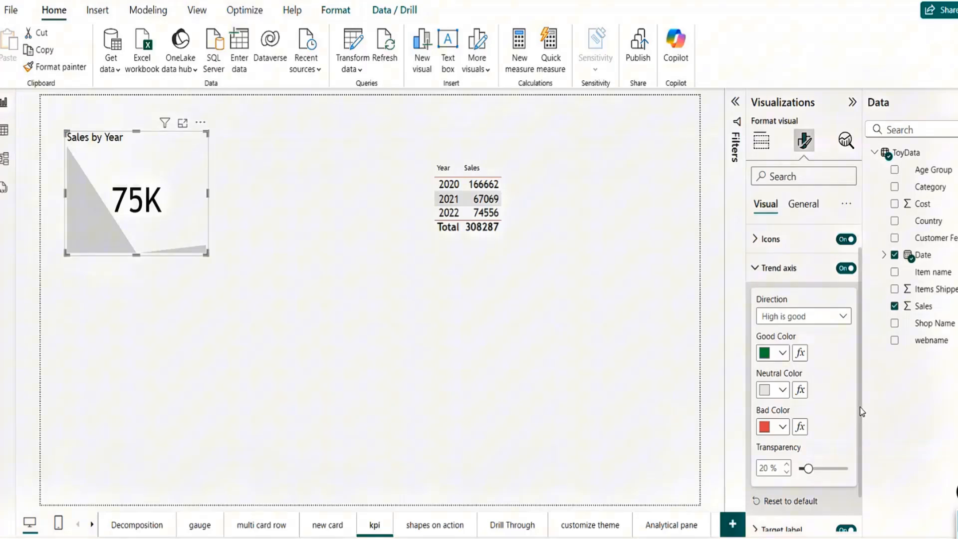
scroll(860, 412, down, 1)
Step: Make the KPI target label bold and show the field wells with Sales and Date Year
click(757, 489)
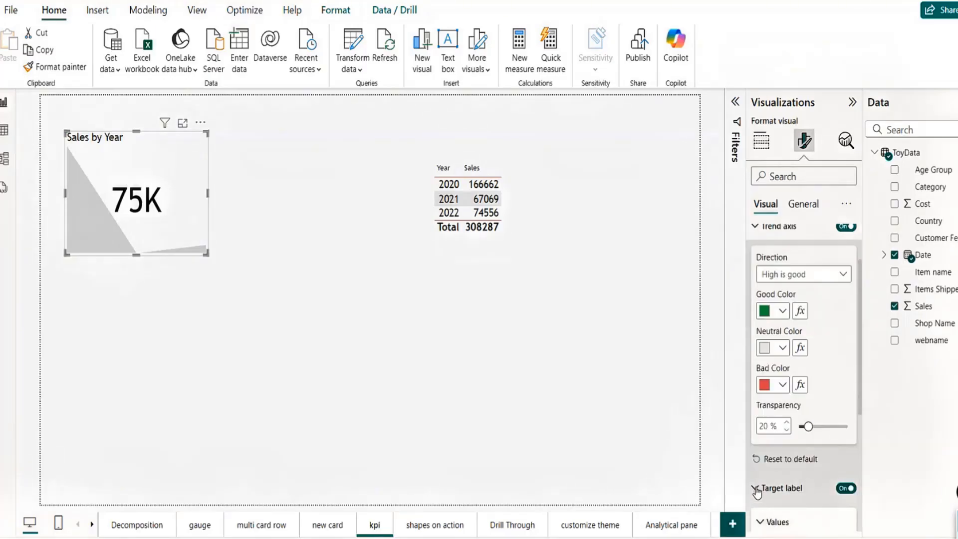
scroll(862, 374, down, 5)
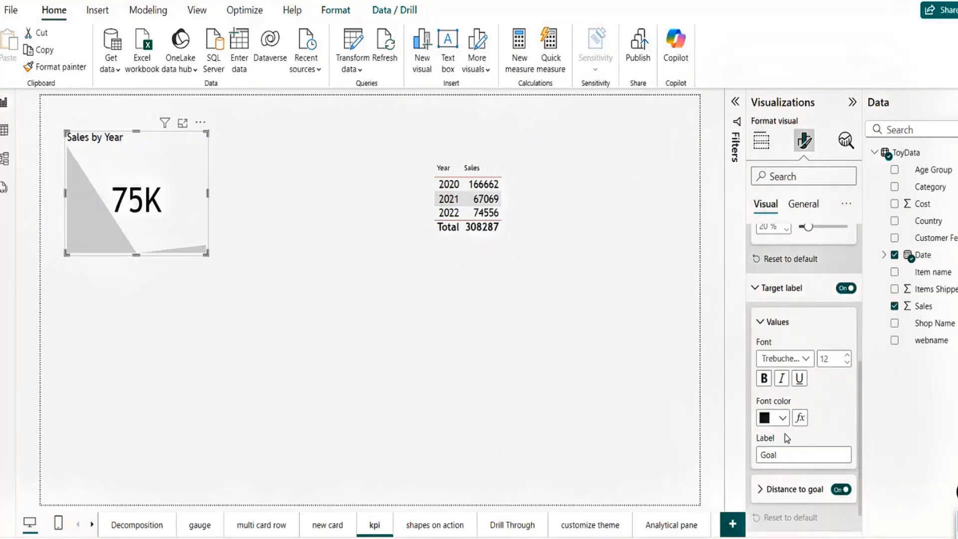
click(769, 380)
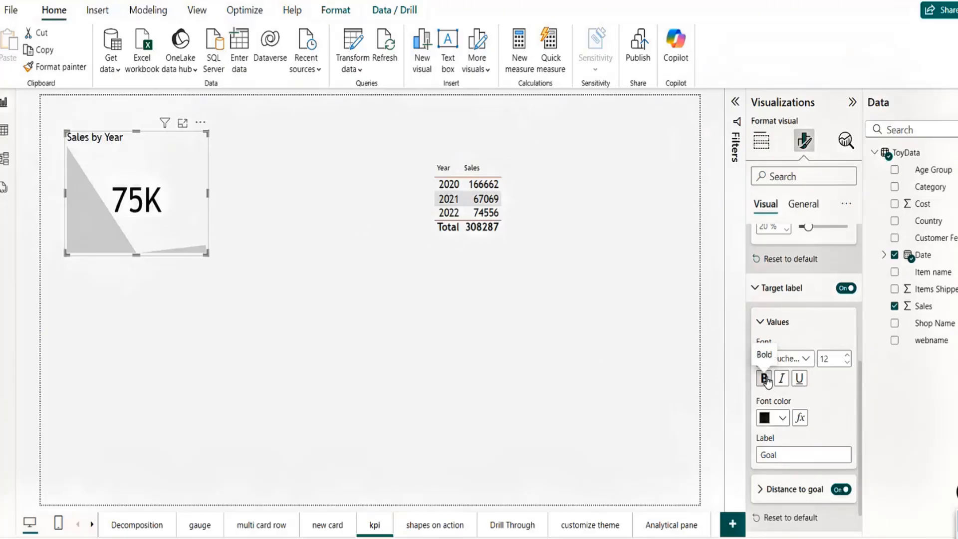
scroll(859, 479, down, 1)
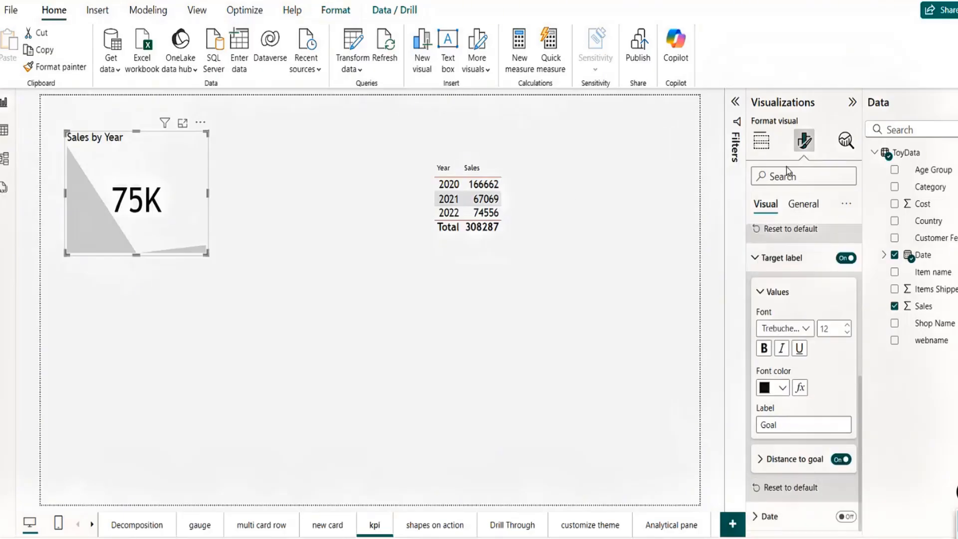
click(761, 141)
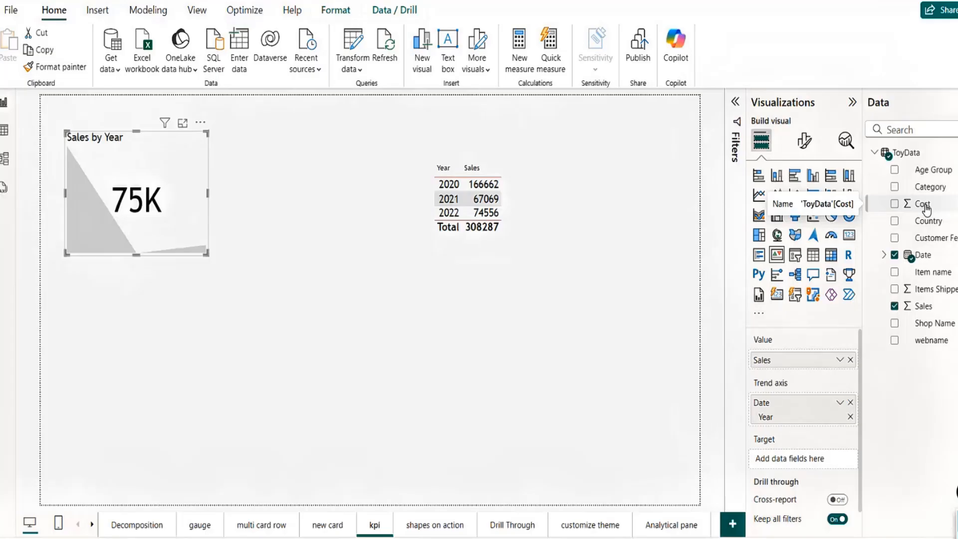
Step: Add Cost as the KPI target (Goal: 77K, -2.68%) and move the card toward the top-left
mouse_move(927, 207)
mouse_down()
mouse_move(790, 503)
mouse_move(791, 466)
mouse_move(934, 223)
mouse_up()
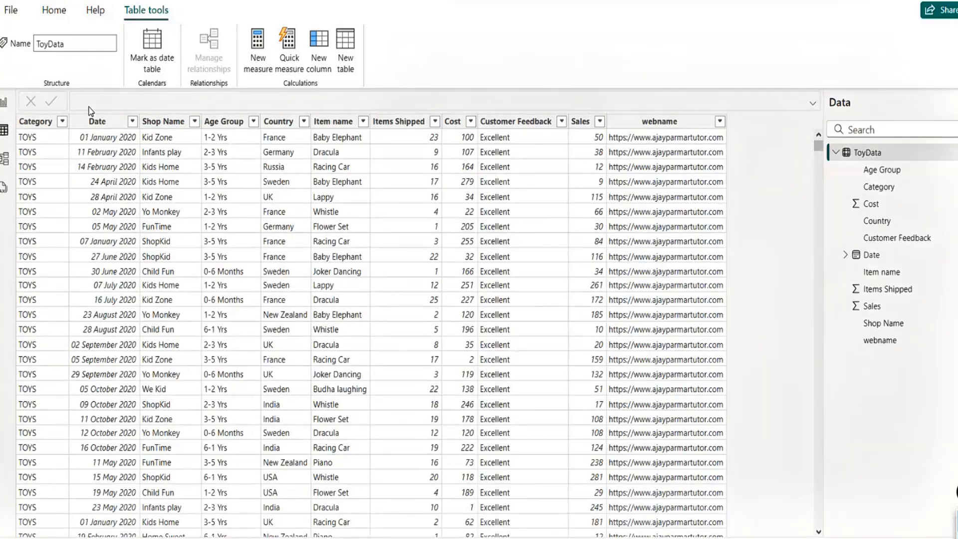
click(6, 106)
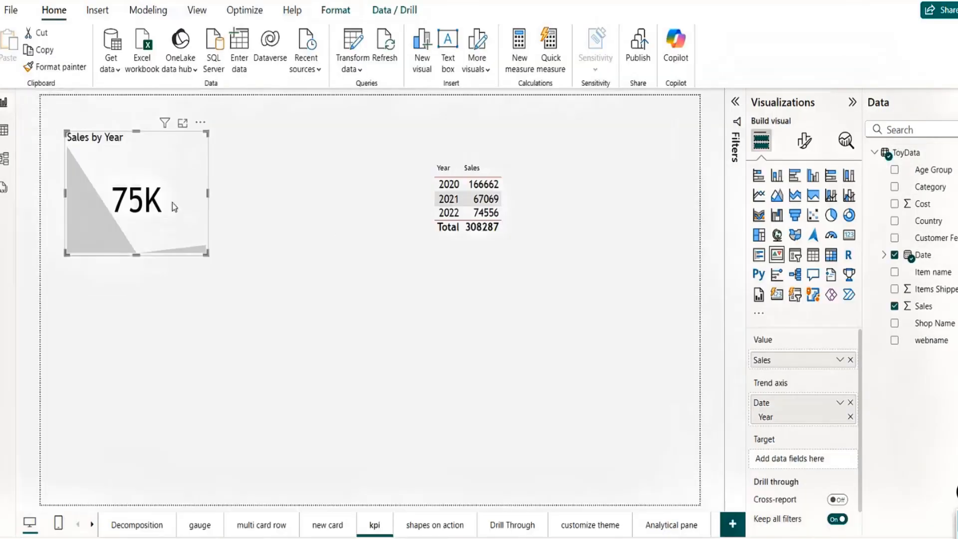
drag(921, 207, 798, 459)
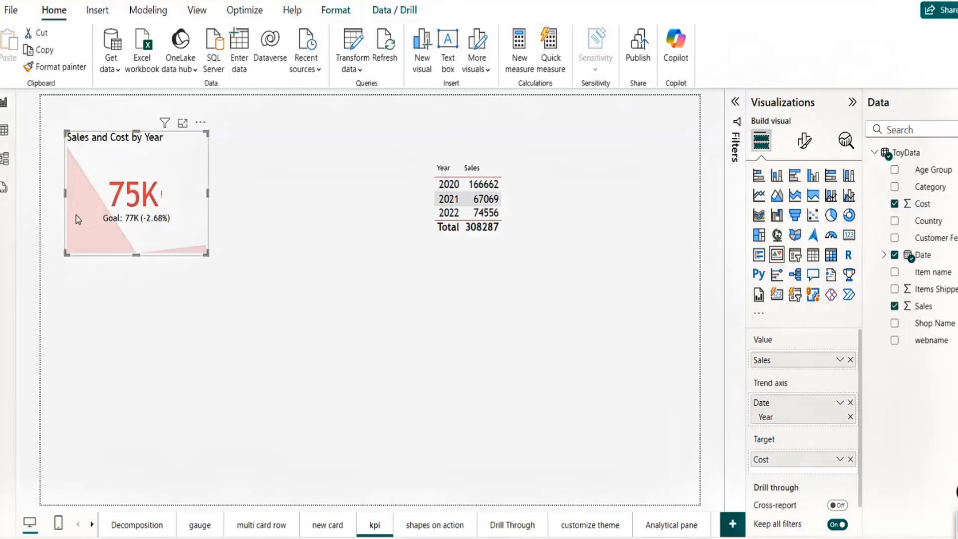
drag(125, 220, 111, 206)
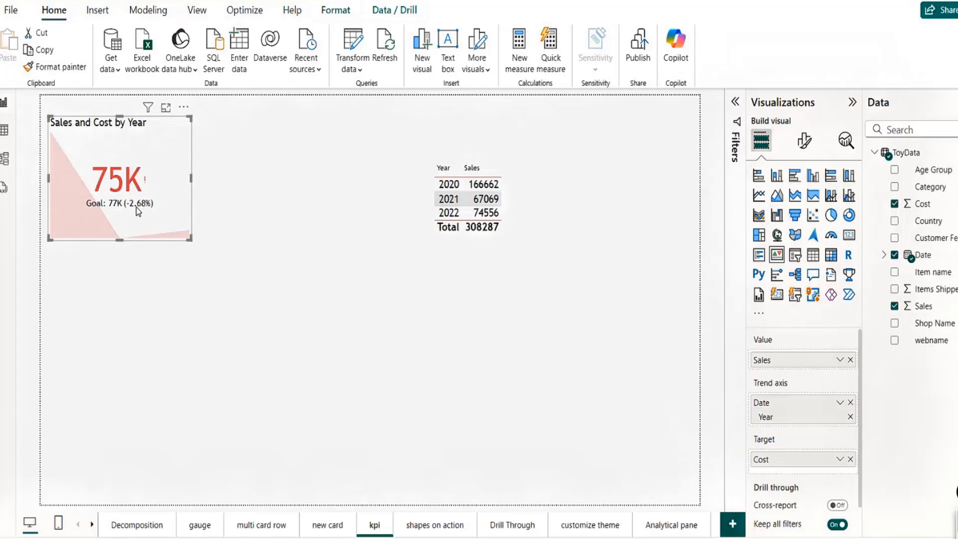
Step: Increase the KPI status icon size from 9 pt to 16 pt
click(805, 142)
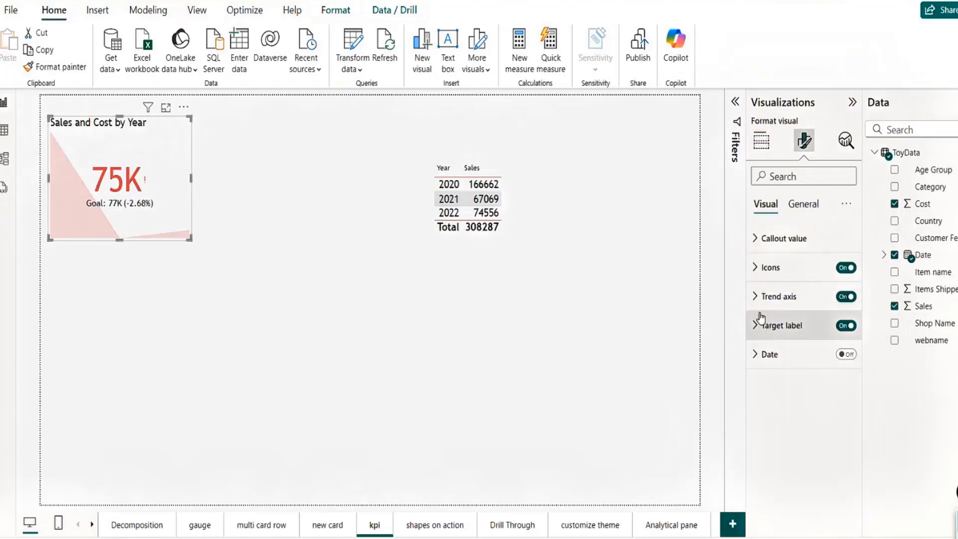
click(757, 267)
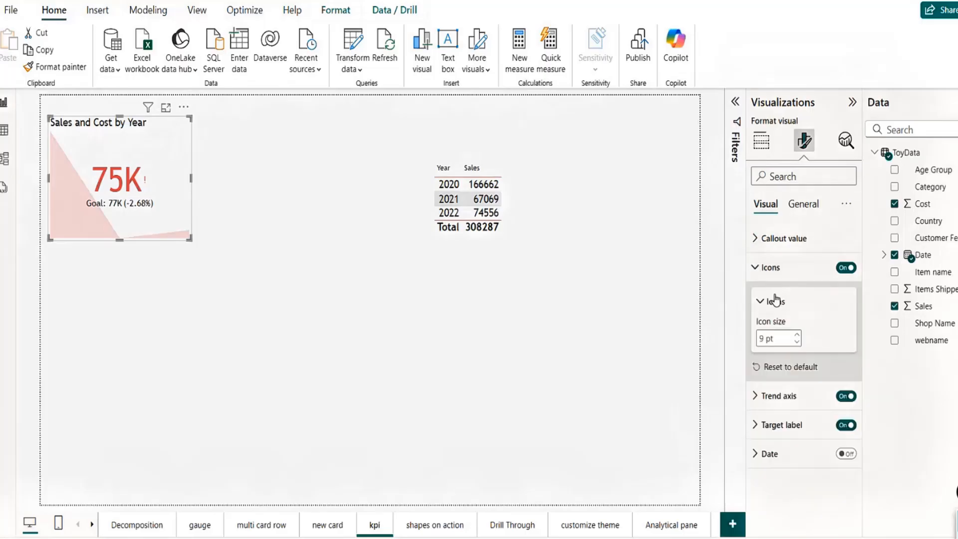
click(798, 334)
click(798, 335)
click(797, 334)
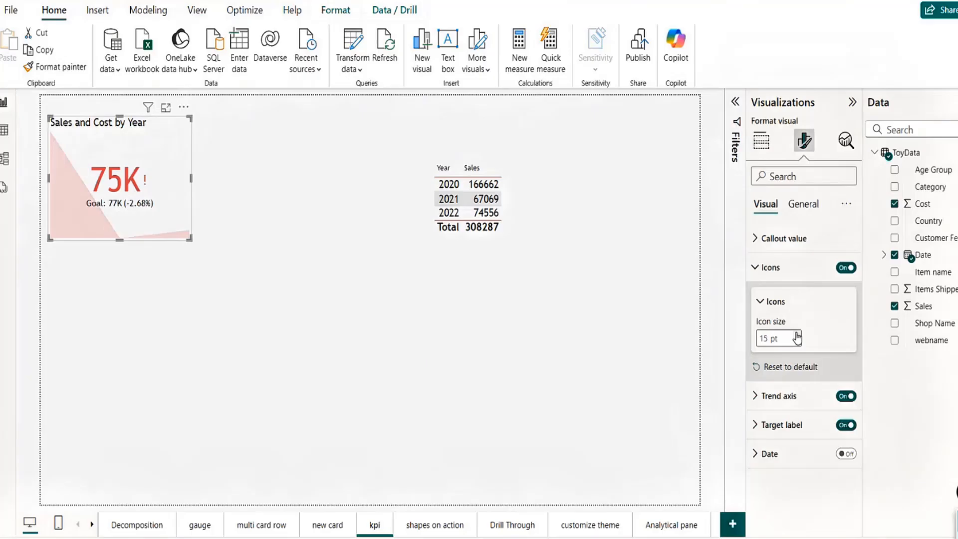
click(797, 335)
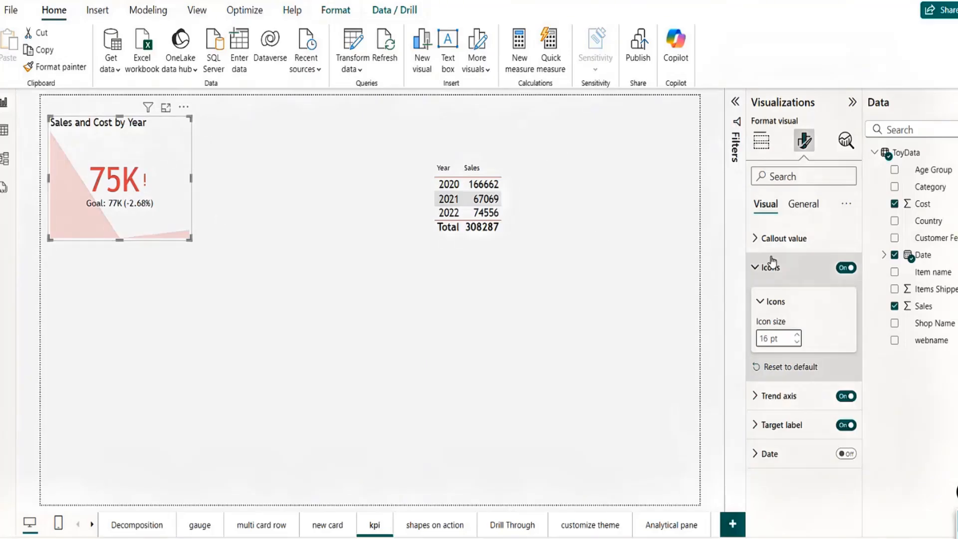
click(842, 267)
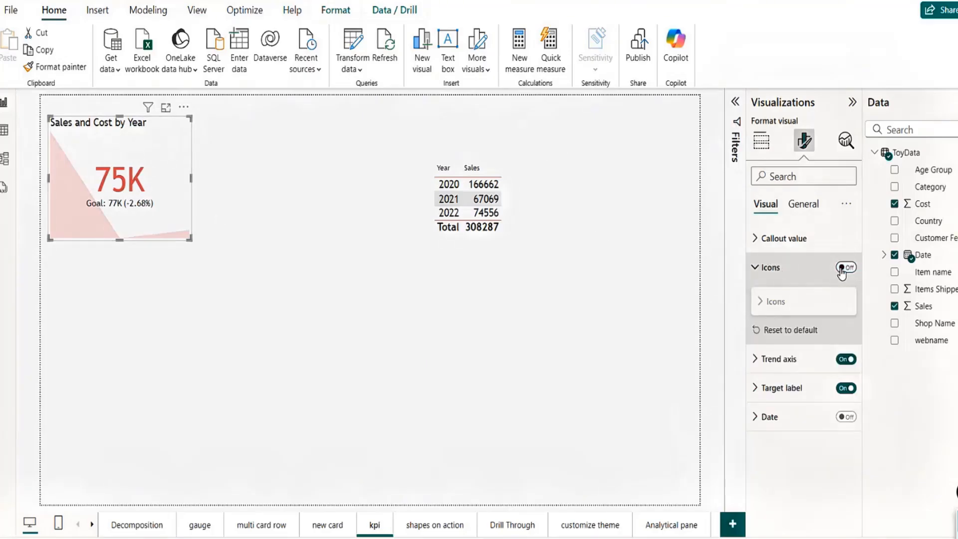
click(842, 268)
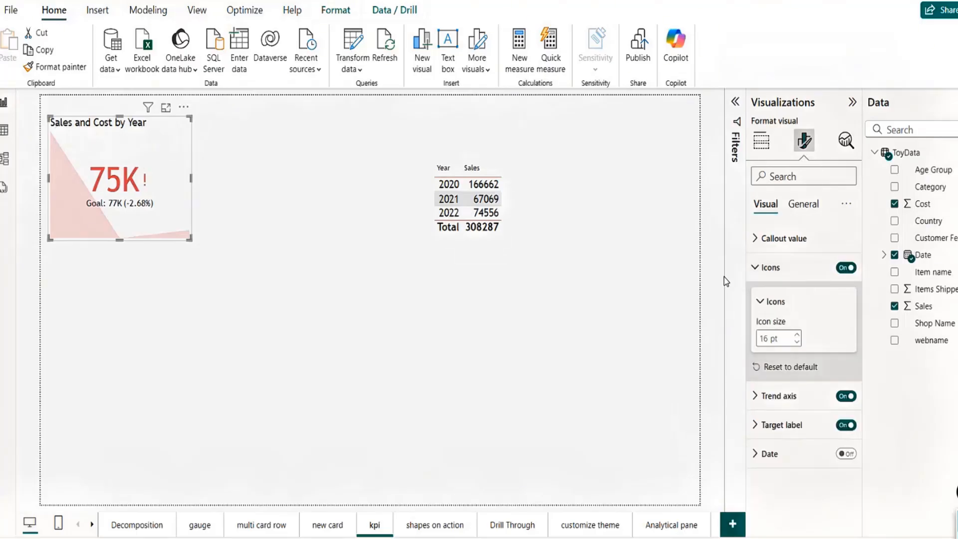
click(754, 270)
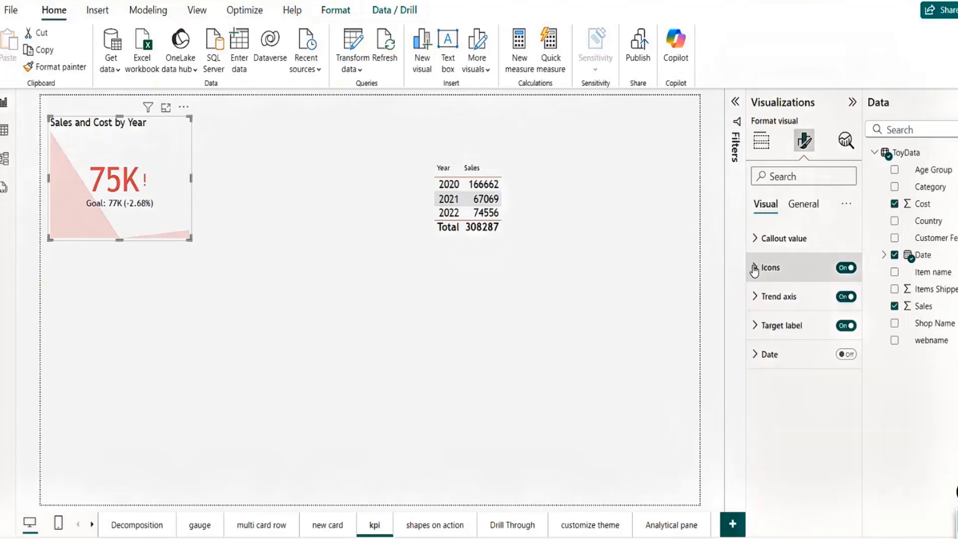
click(756, 299)
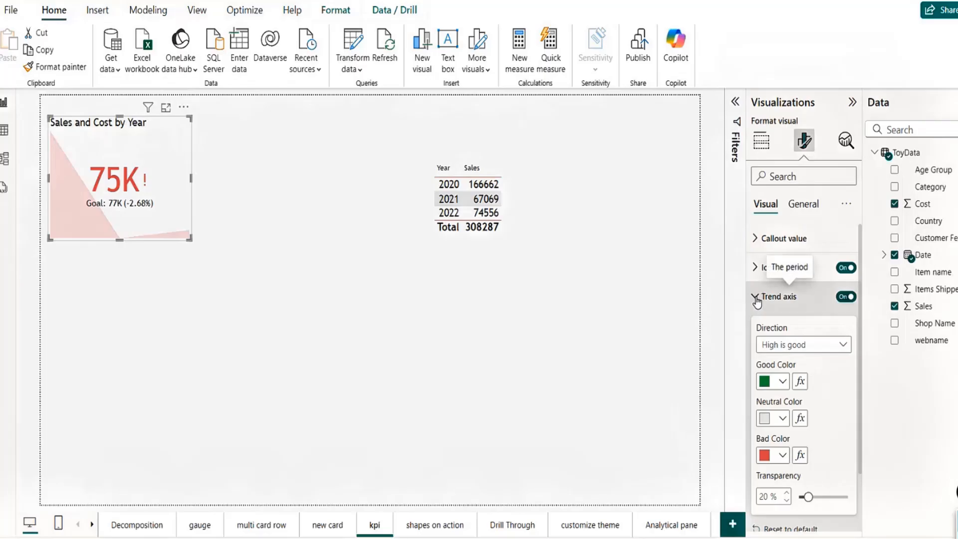
Step: Make the target label bold and rename it from Goal to Target
click(756, 298)
click(755, 326)
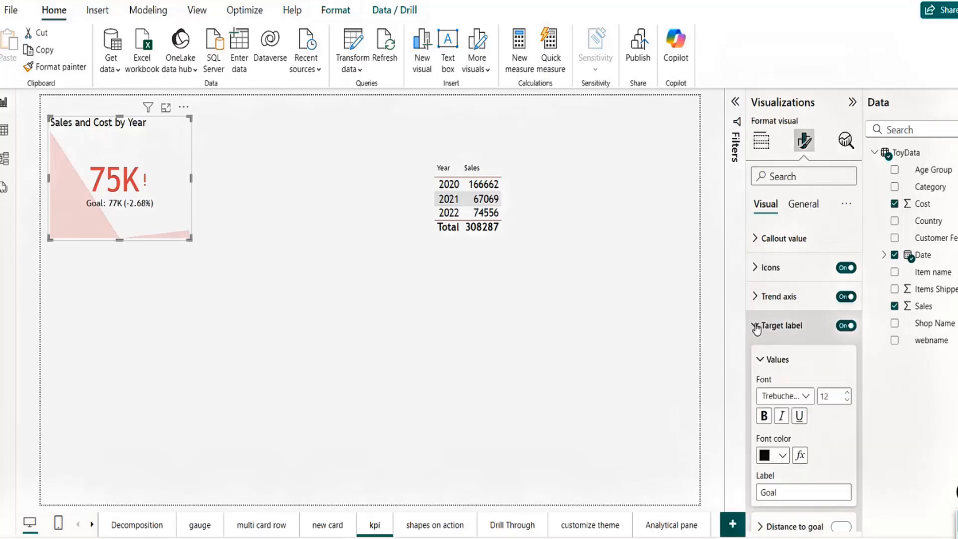
scroll(862, 405, down, 2)
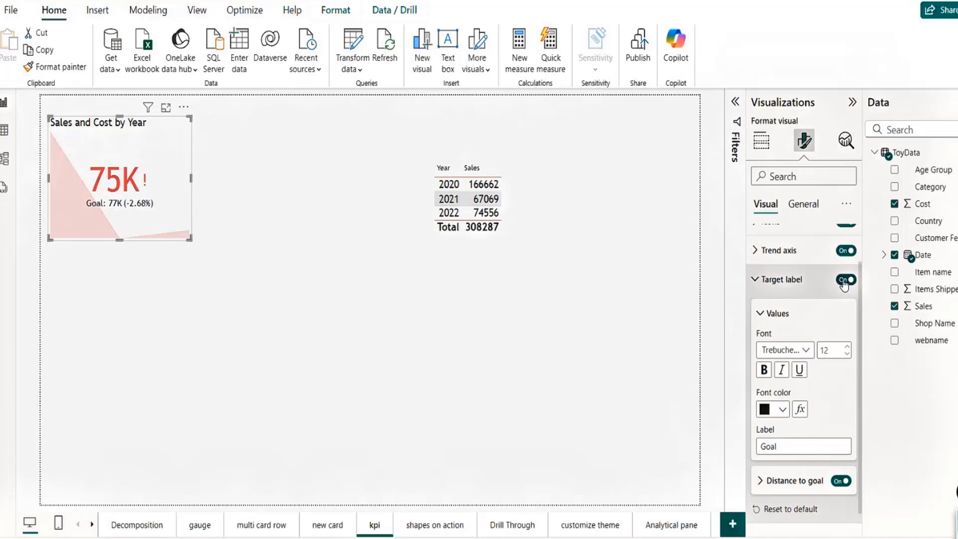
click(845, 281)
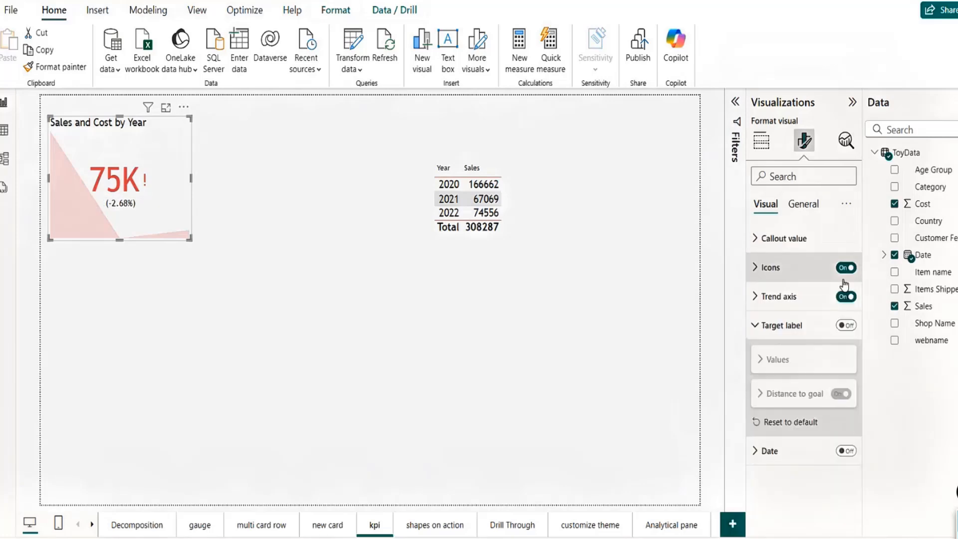
click(849, 326)
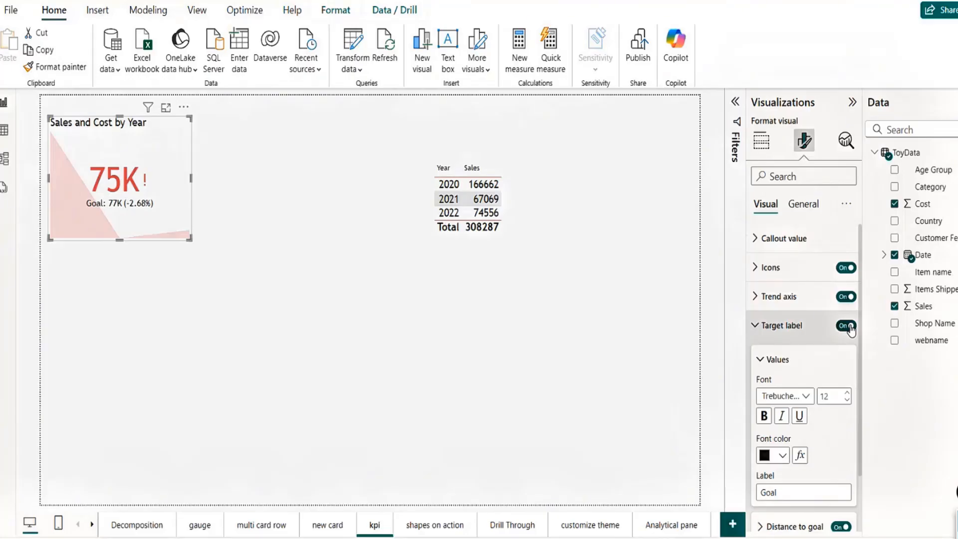
click(765, 419)
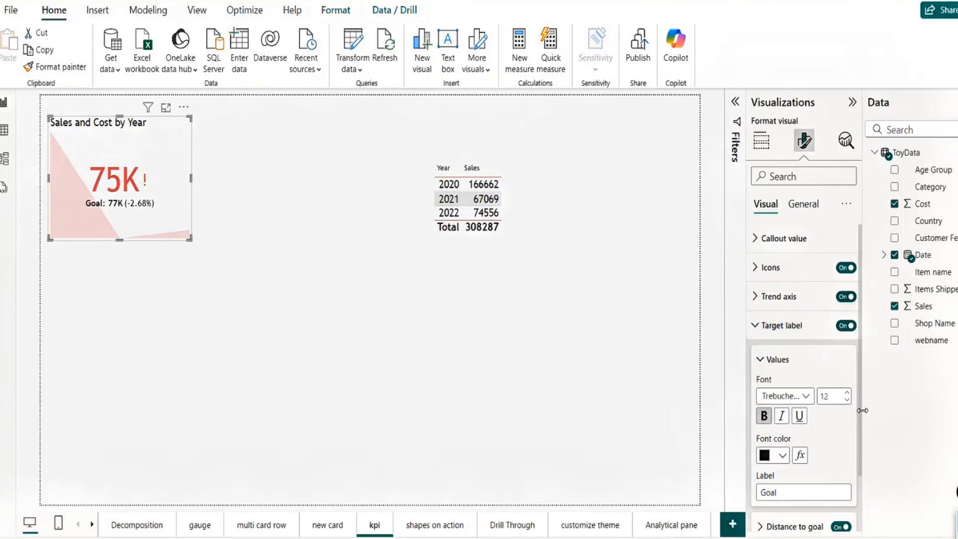
scroll(859, 422, down, 2)
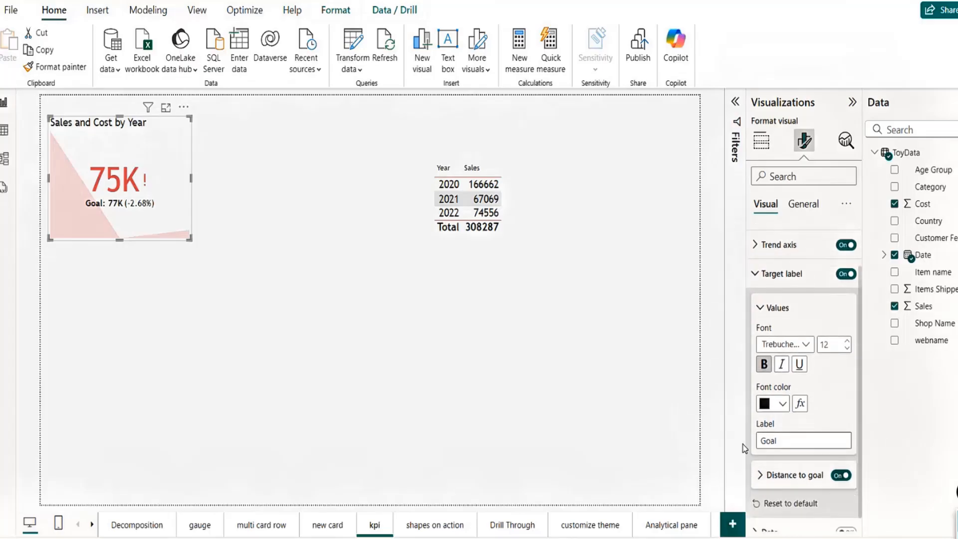
double_click(769, 440)
text(Ta)
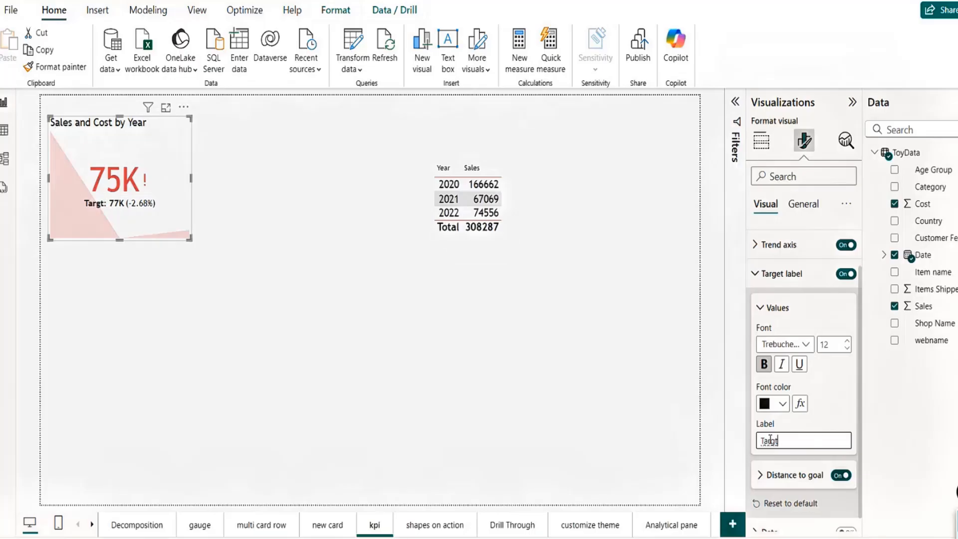
text(rget)
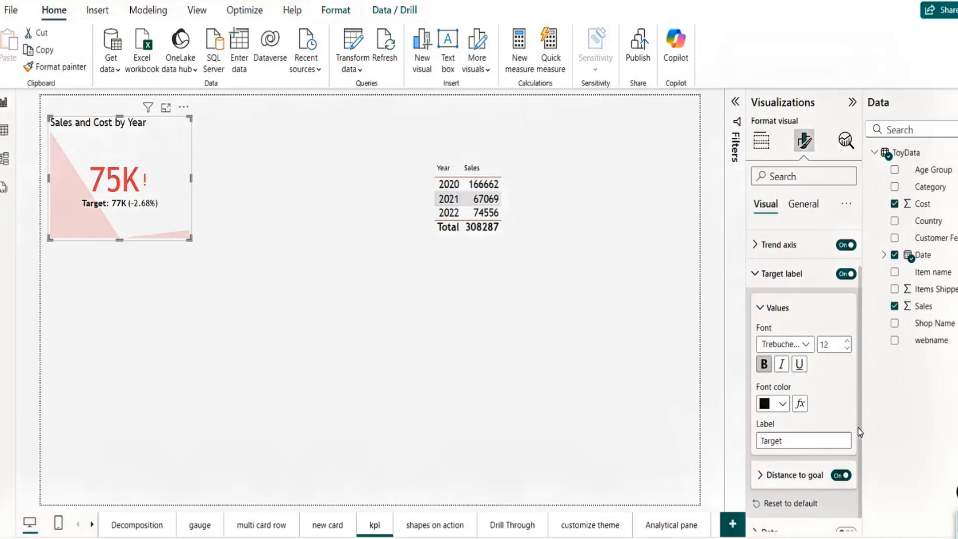
scroll(860, 433, down, 1)
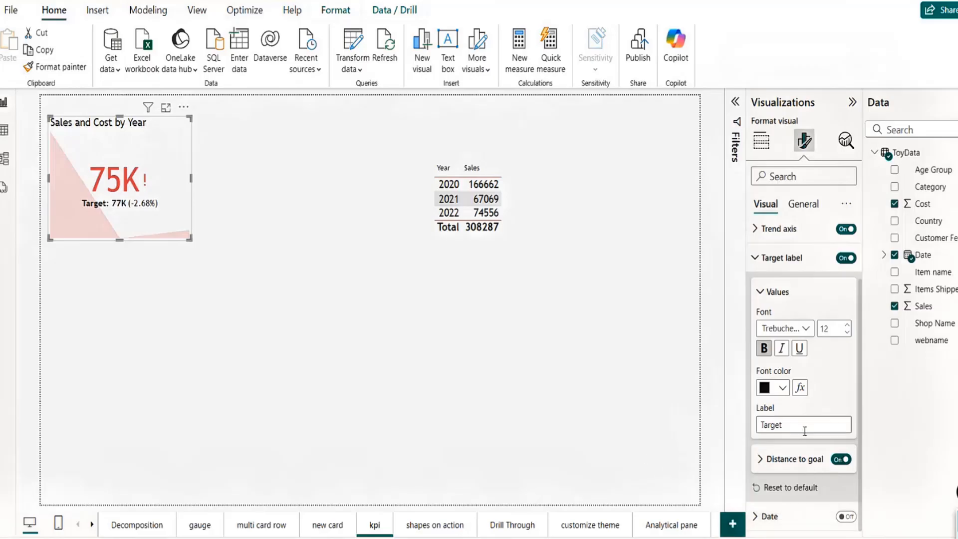
Step: Try Value and then Percent as the distance-to-goal style
click(760, 460)
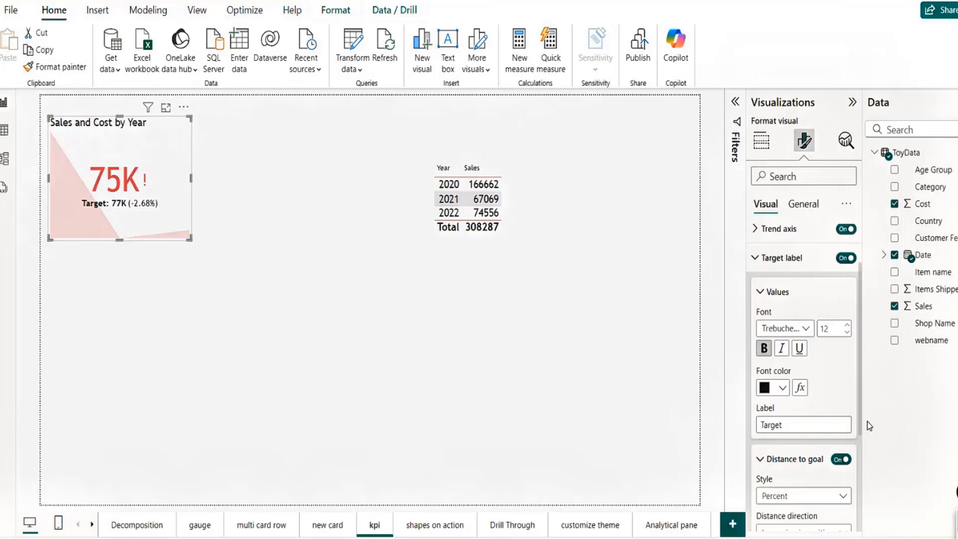
scroll(848, 372, down, 5)
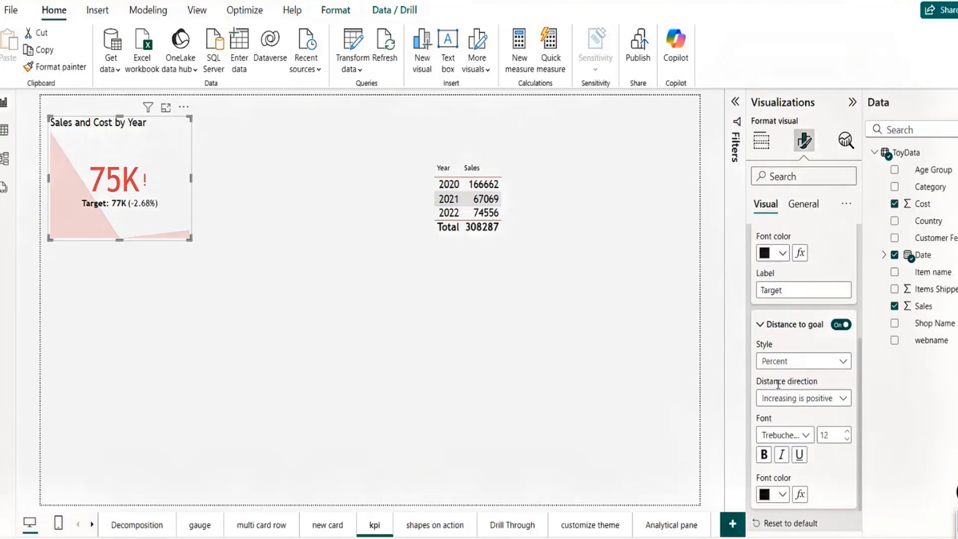
click(826, 367)
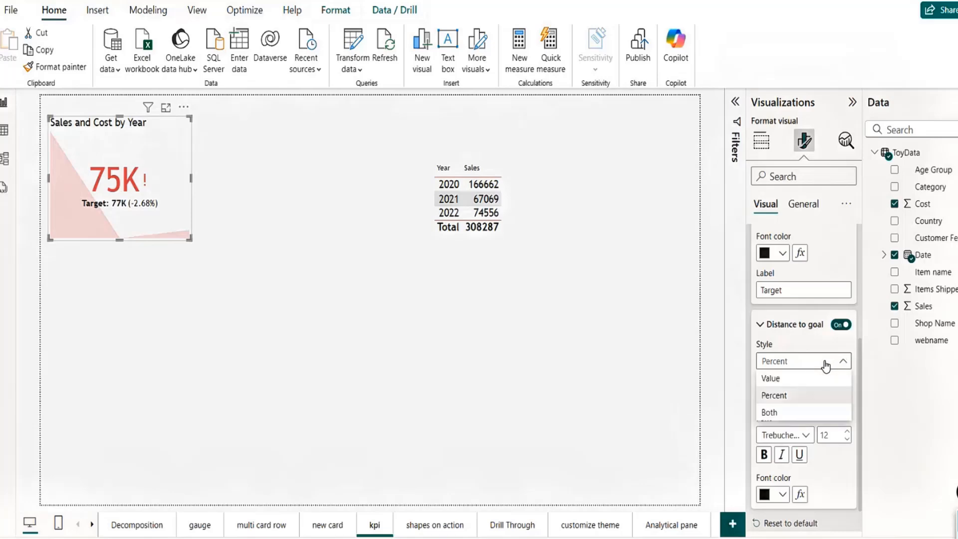
click(790, 382)
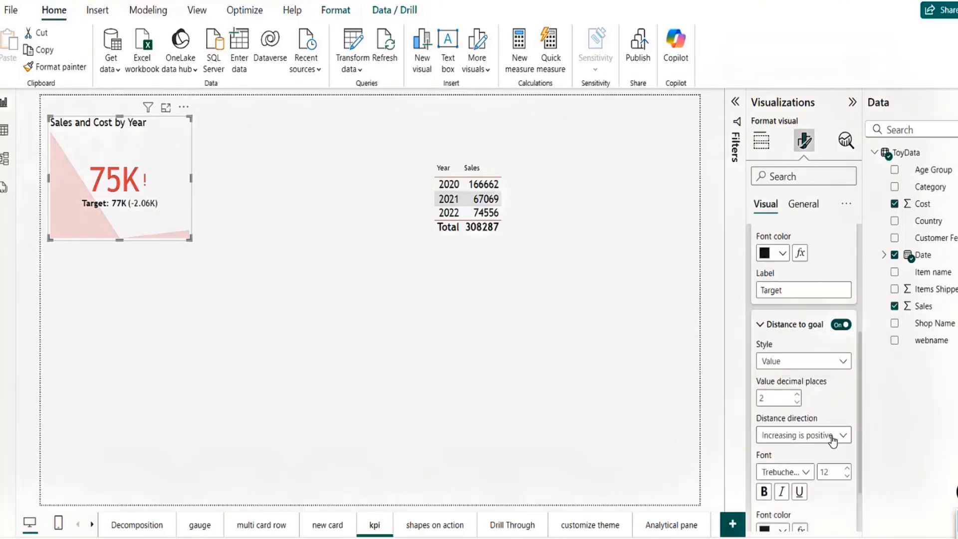
click(847, 364)
click(799, 395)
Step: Try Both, settle on Percent, and keep Increasing is positive as distance direction
click(844, 365)
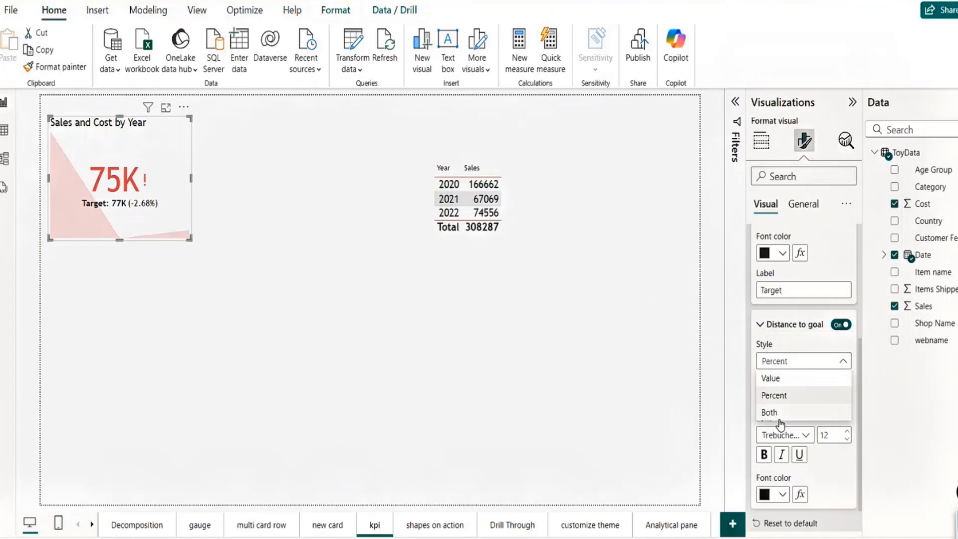
click(774, 418)
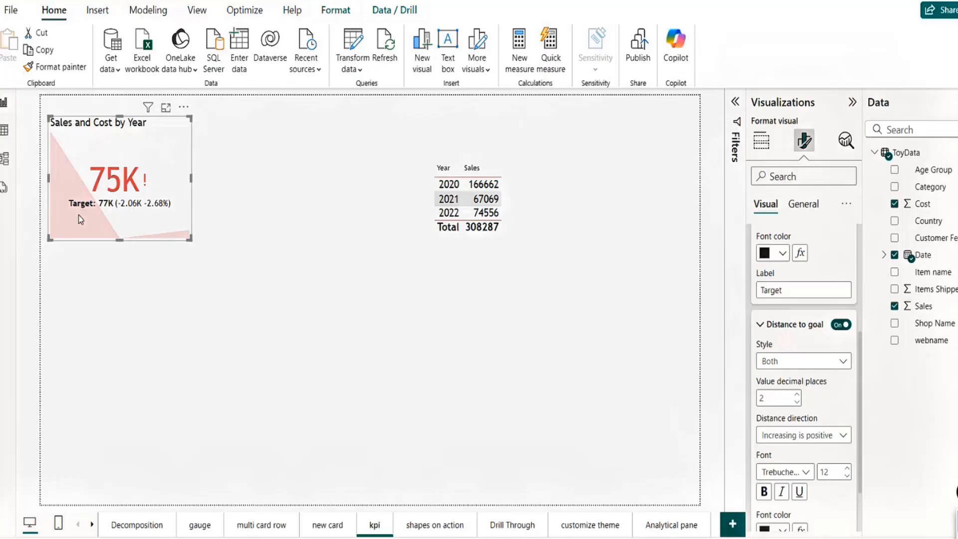
click(789, 367)
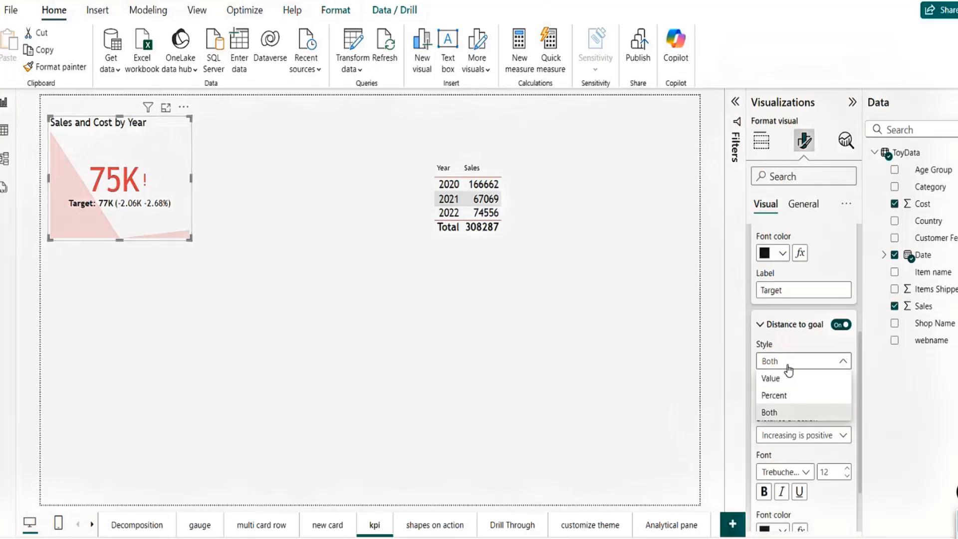
click(776, 396)
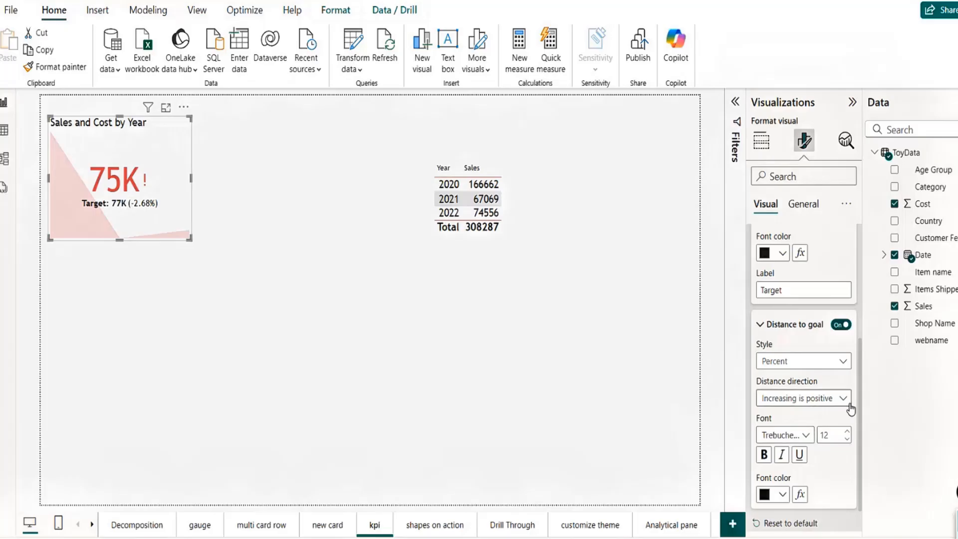
drag(857, 403, 858, 449)
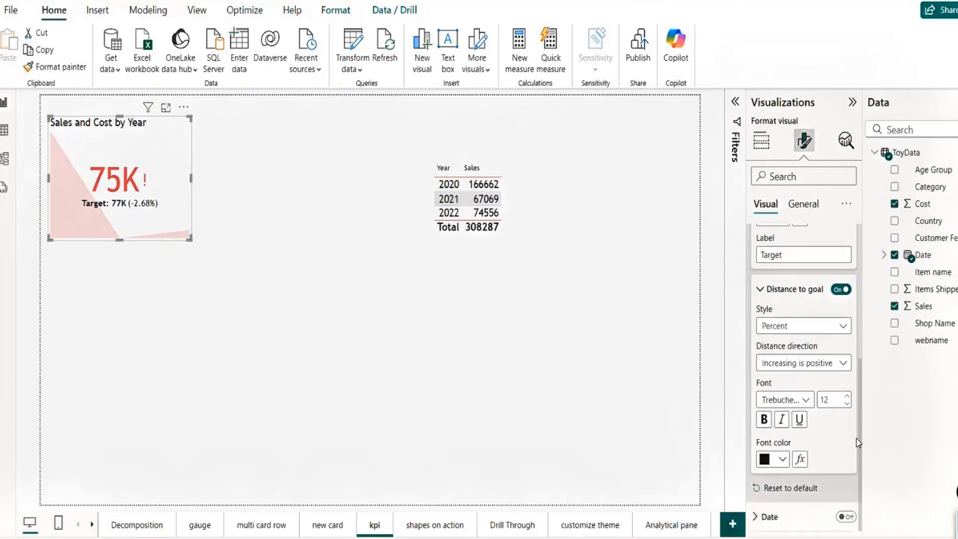
click(841, 369)
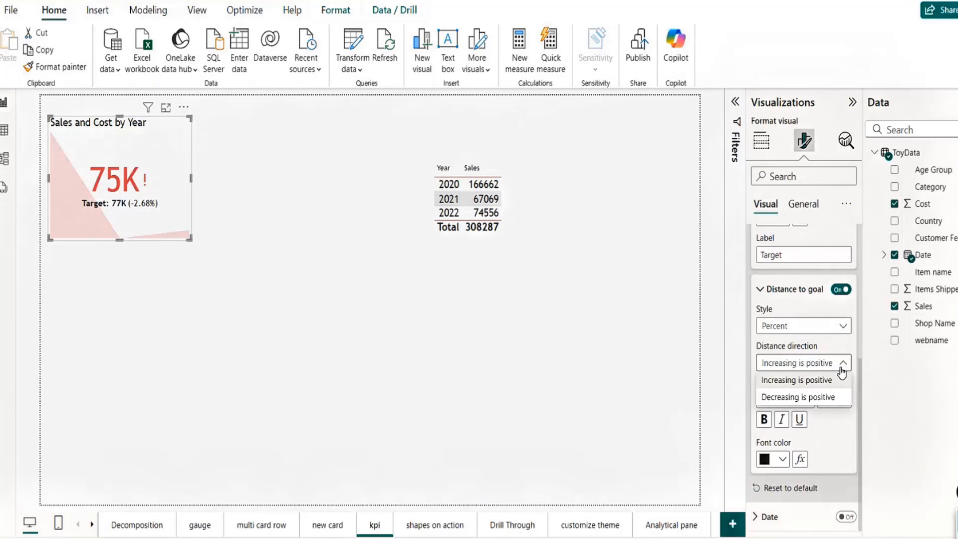
click(813, 384)
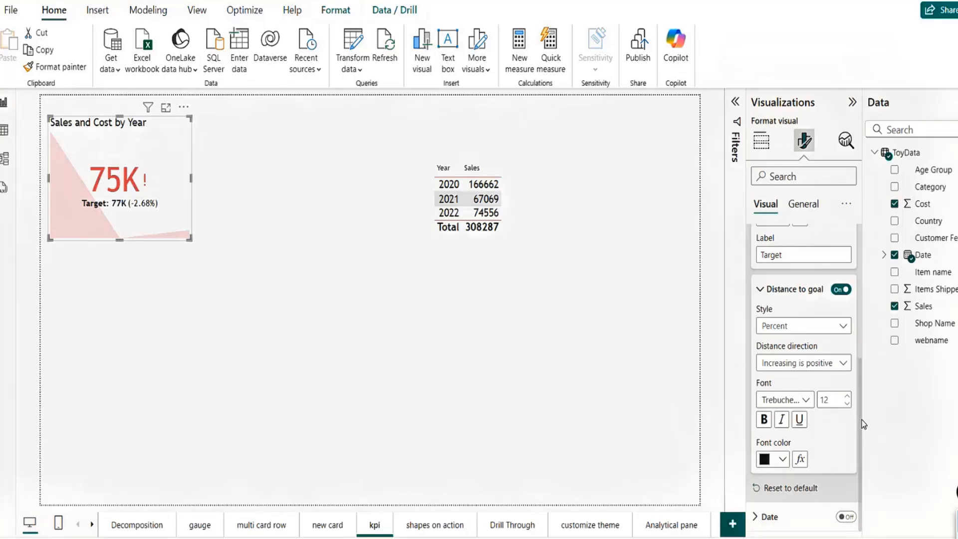
Step: Give the KPI card a light grey Effects background, trying green and grey first, and adjust its transparency
click(804, 204)
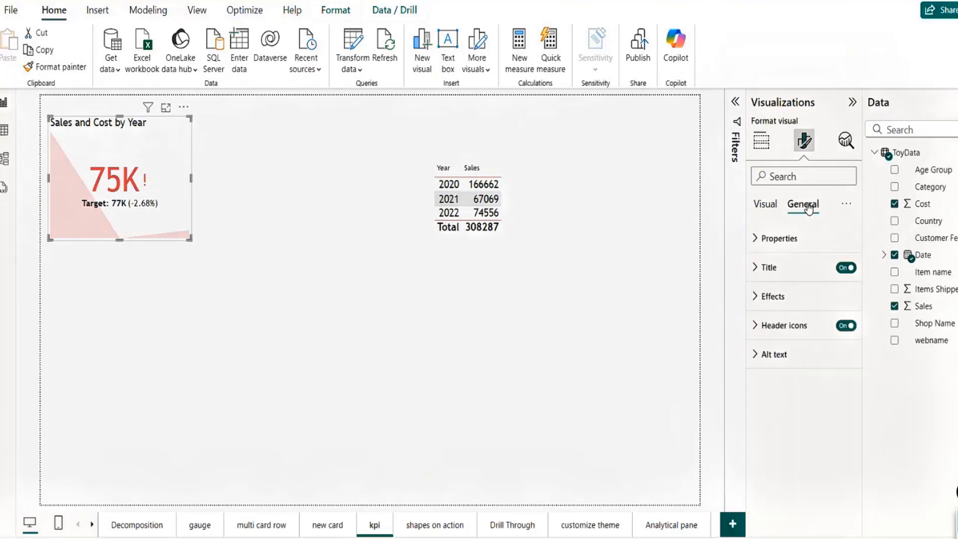
click(755, 296)
click(783, 369)
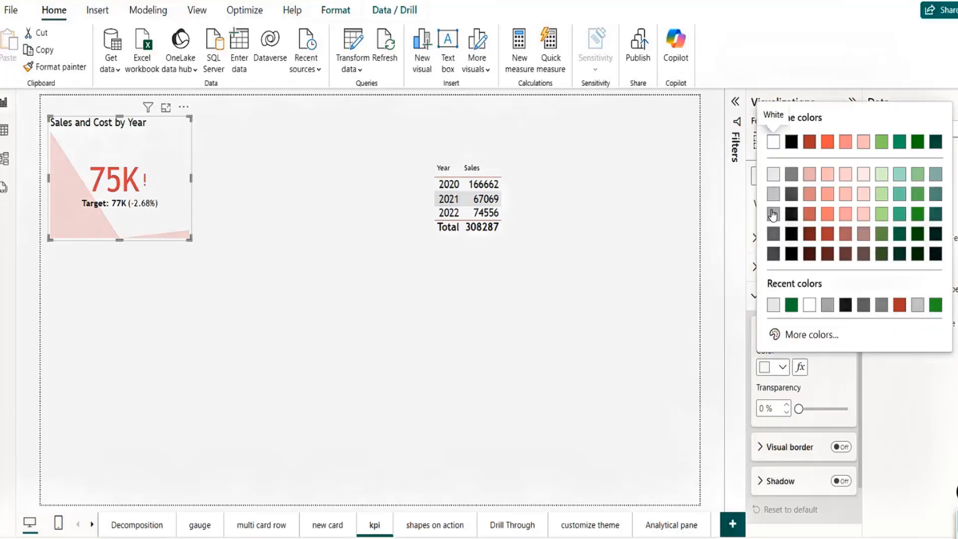
click(774, 184)
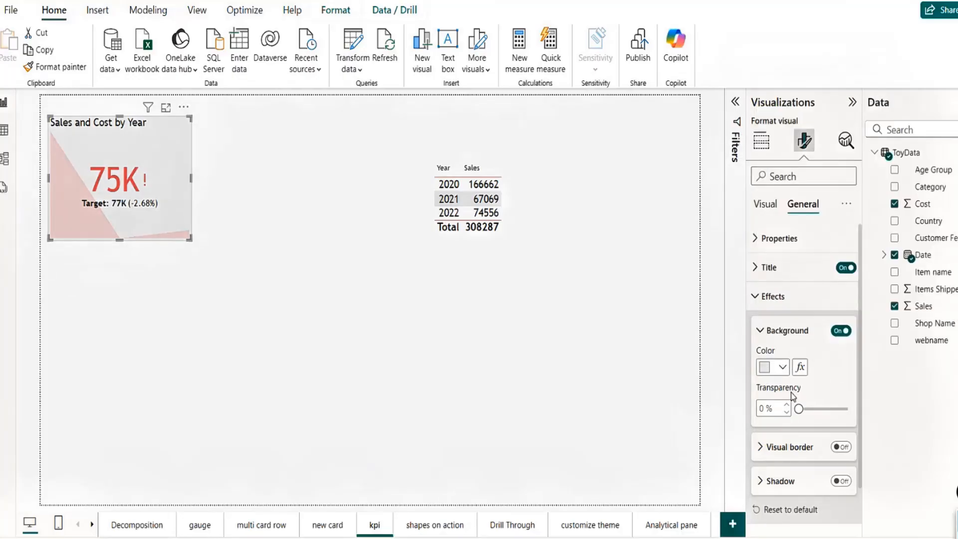
click(783, 367)
click(858, 230)
click(783, 367)
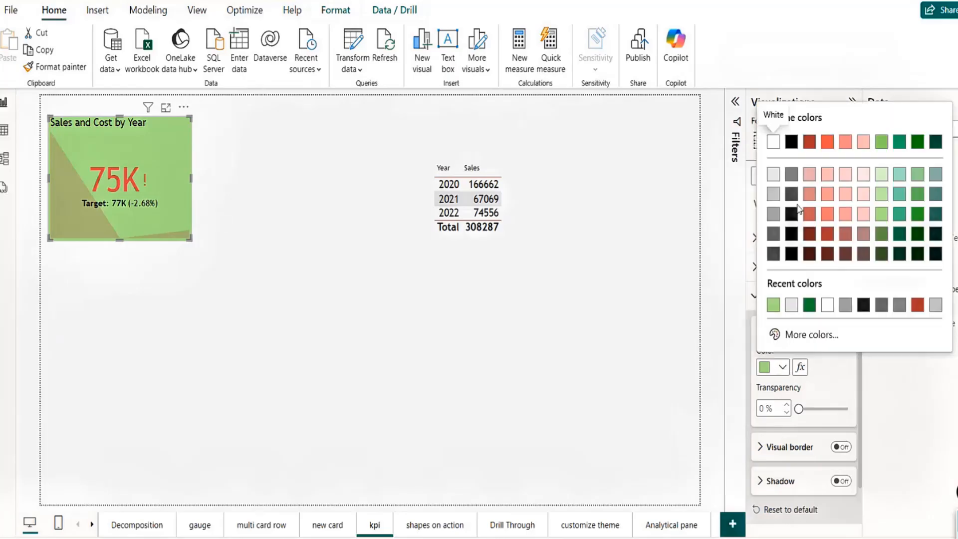
click(779, 222)
click(783, 367)
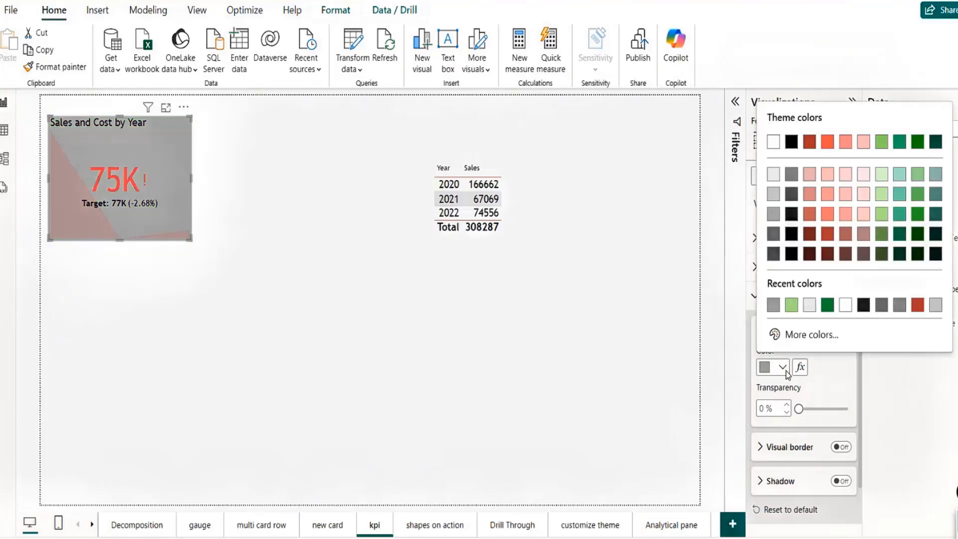
click(775, 174)
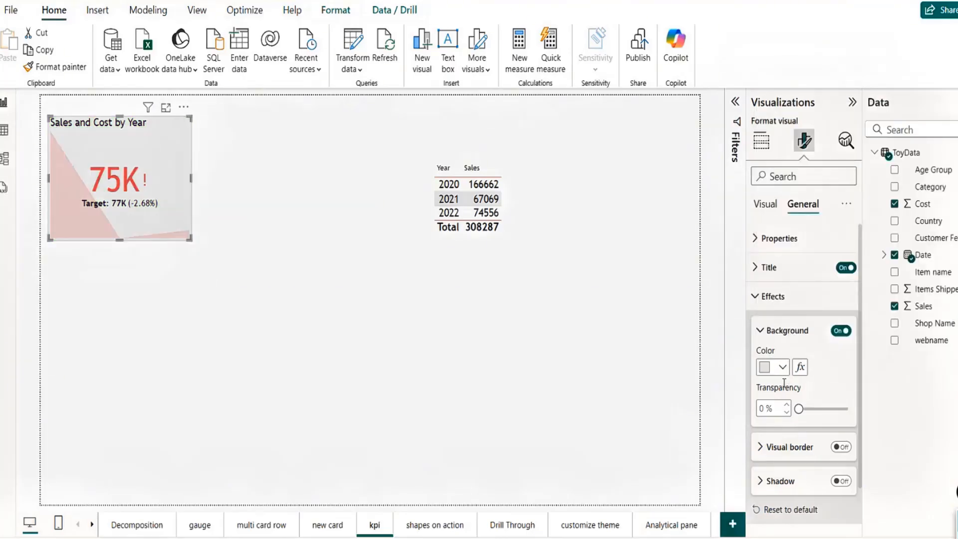
drag(800, 408, 821, 409)
click(765, 204)
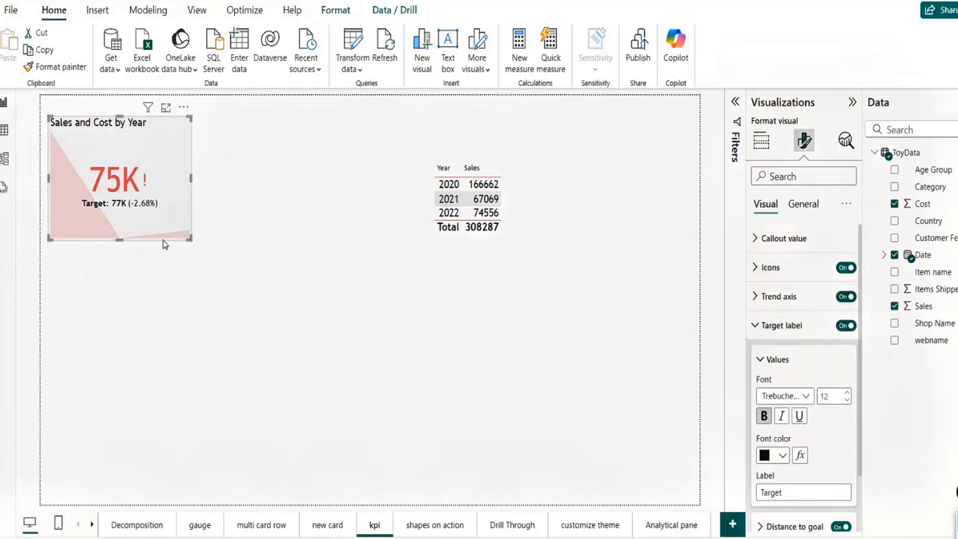
Step: Drag the KPI card right and down, then stretch its right edge to widen it
drag(161, 234, 234, 282)
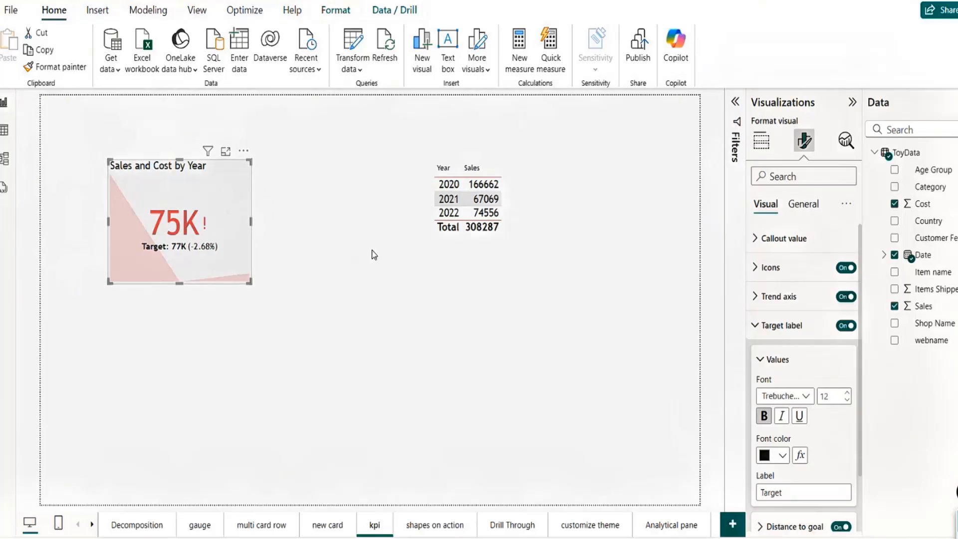
click(762, 140)
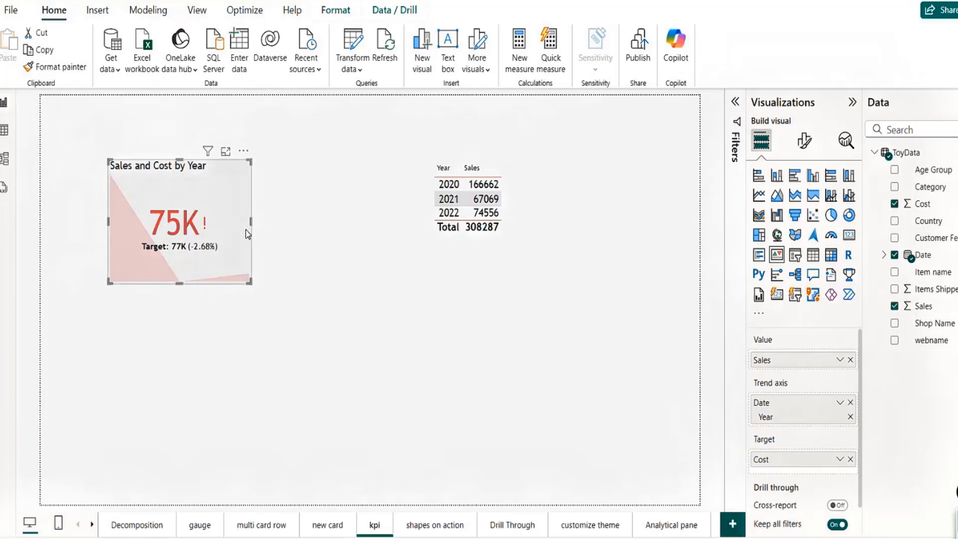
drag(230, 193, 289, 193)
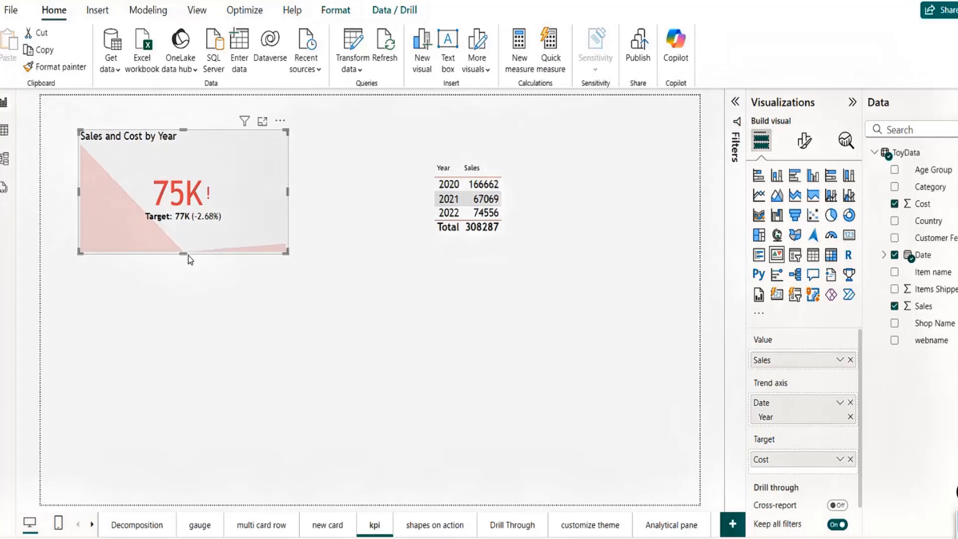
Step: Cross-filter the KPI by years 2020, 2021, 2022, ending on 2020 at 167K versus 165K
click(234, 298)
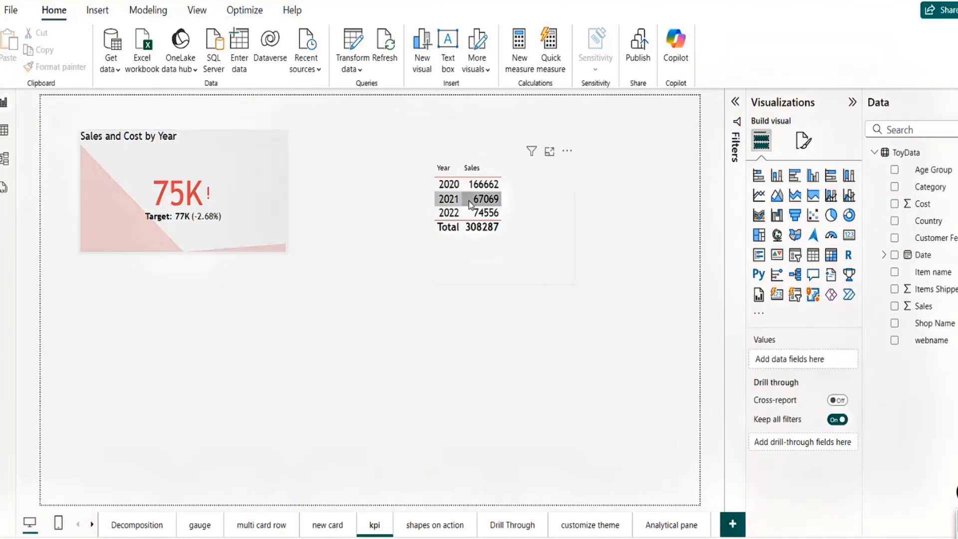
click(449, 185)
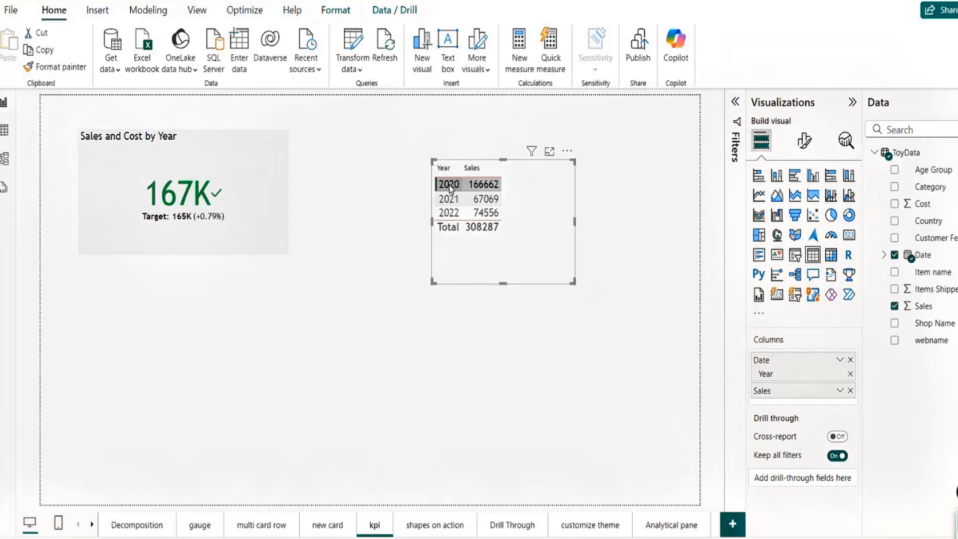
click(449, 199)
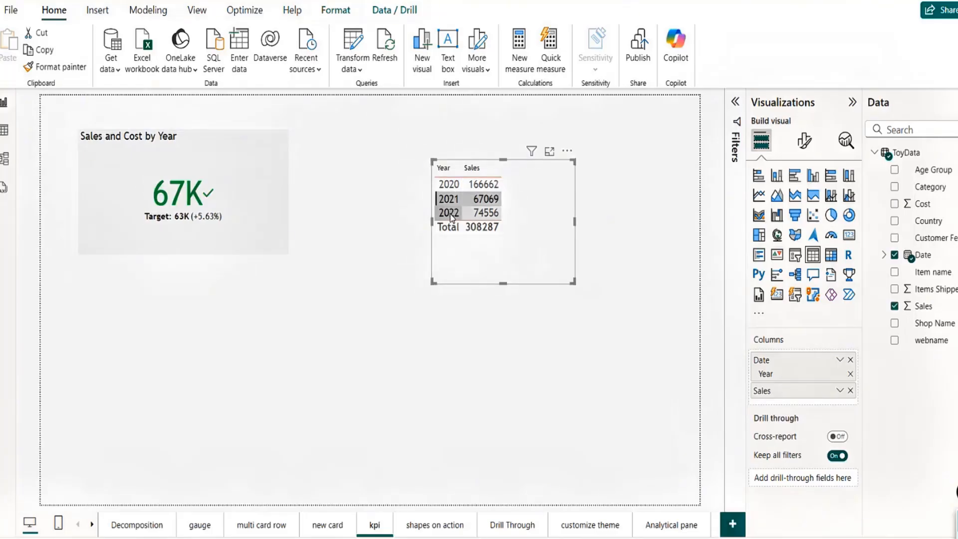
click(452, 217)
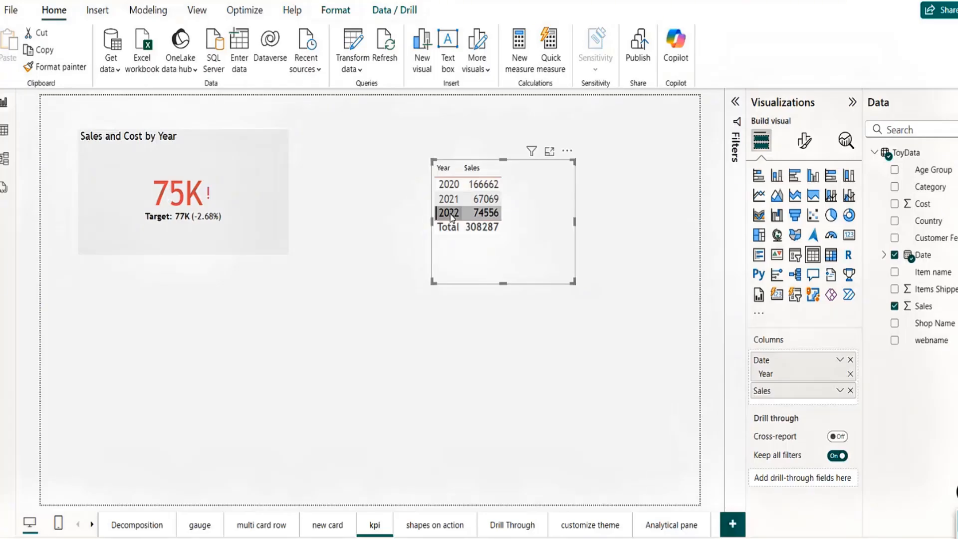
click(446, 188)
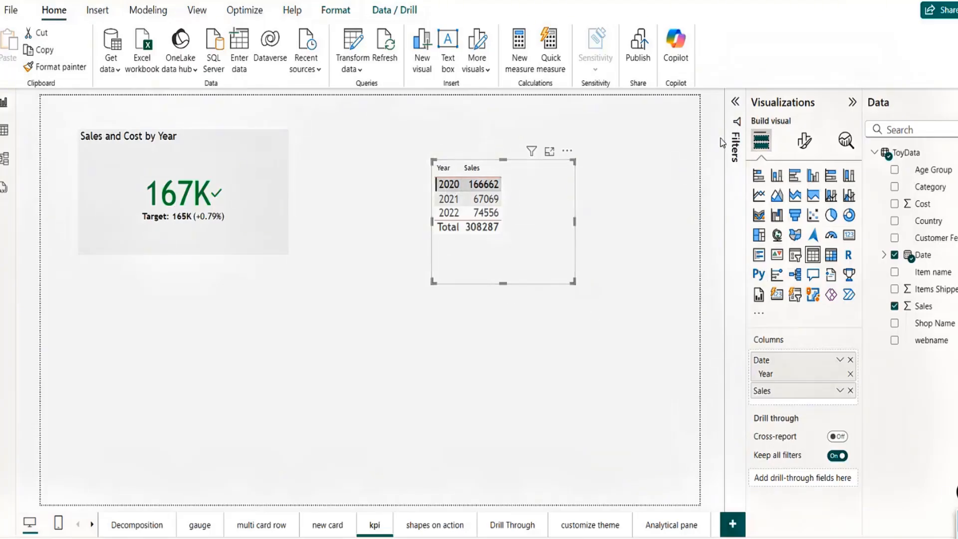
click(263, 239)
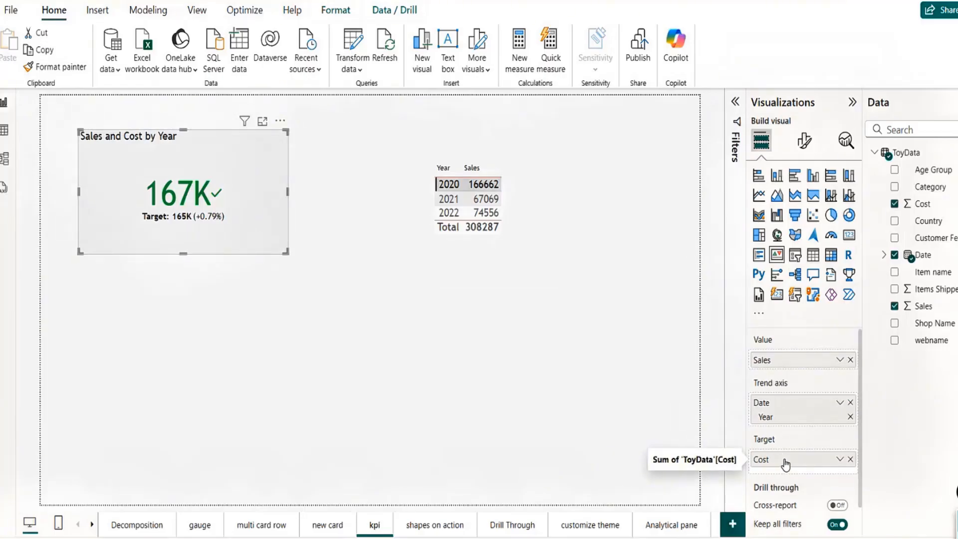
click(198, 528)
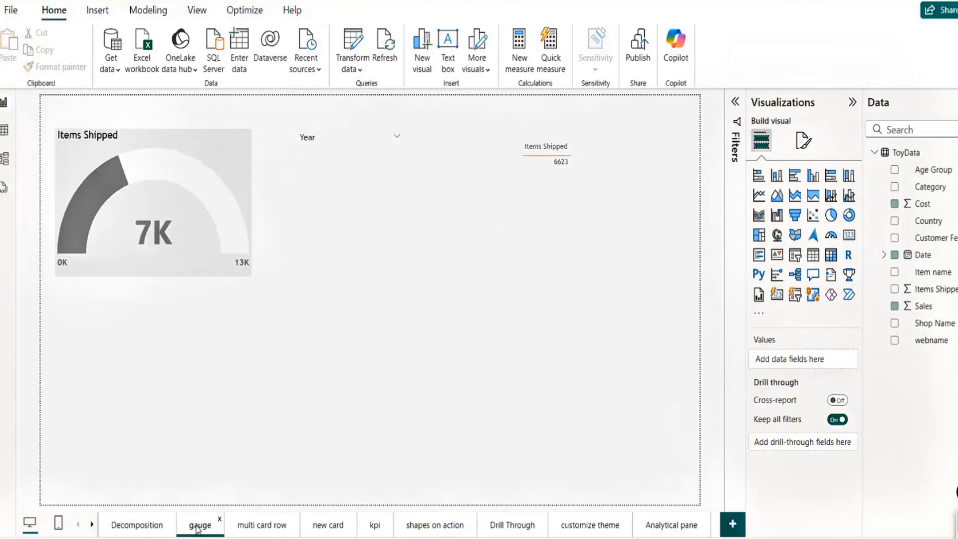
click(373, 528)
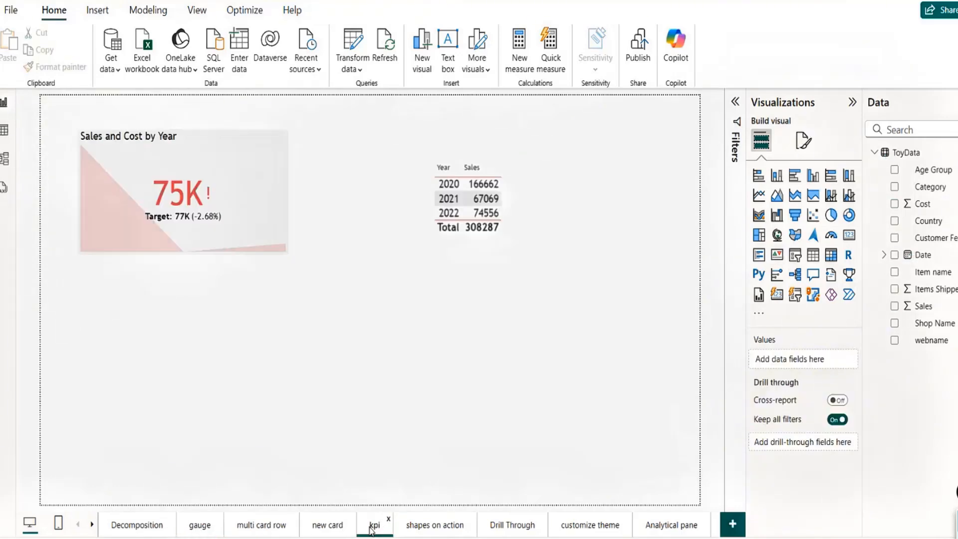
click(451, 190)
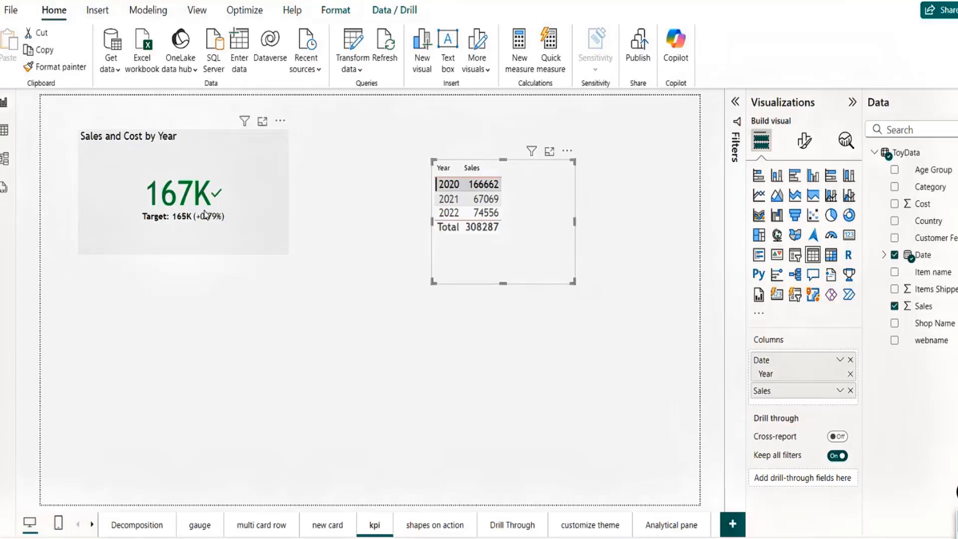
Step: Cross-filter the KPI card through years 2021, 2022 and 2020, then select the card
click(444, 201)
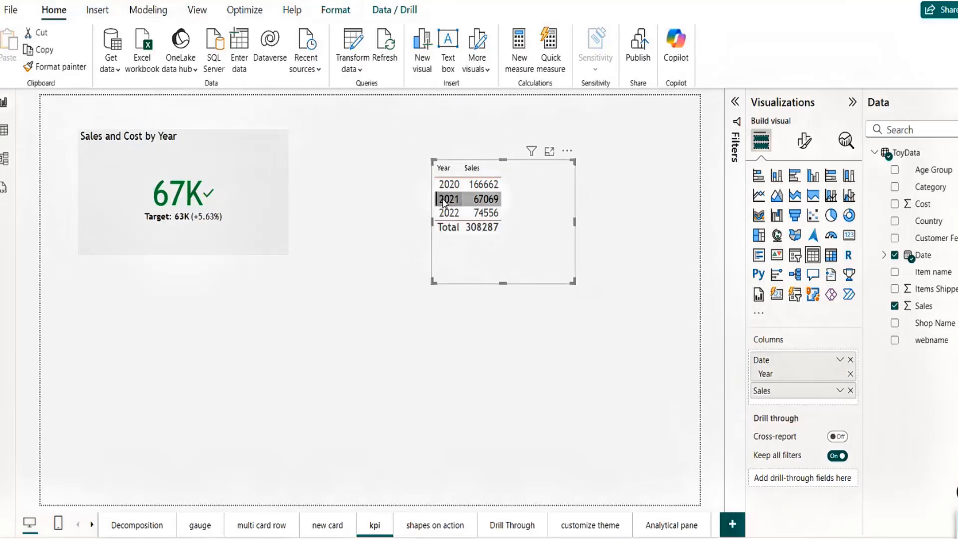
click(445, 214)
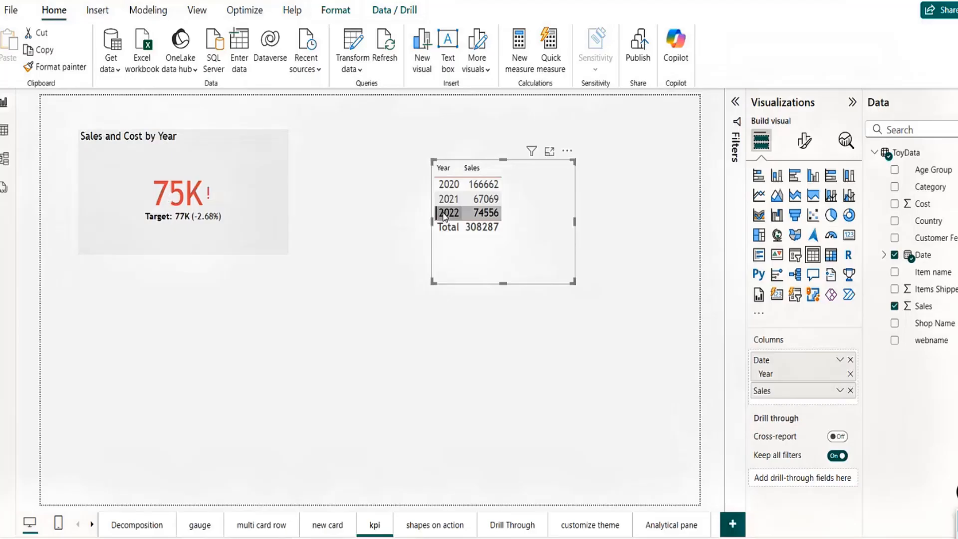
click(445, 203)
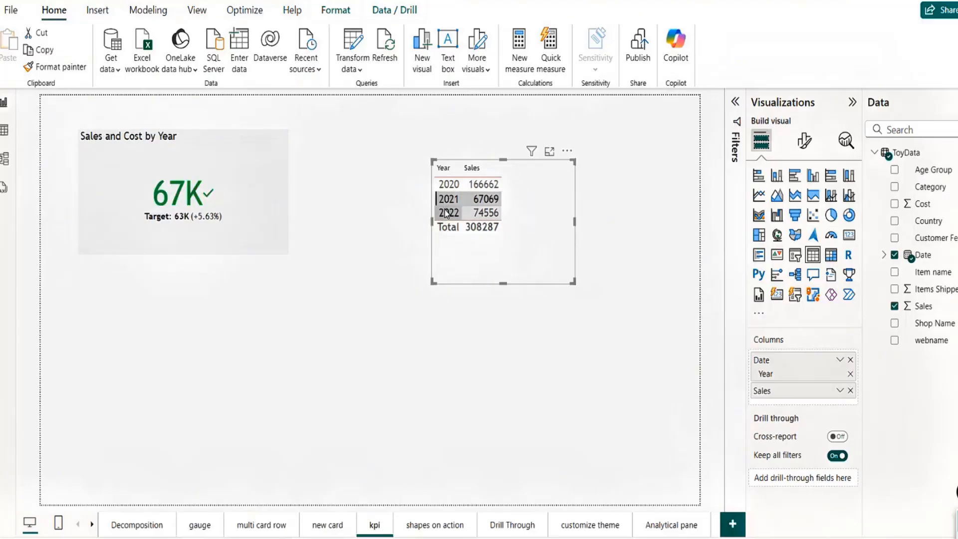
click(445, 213)
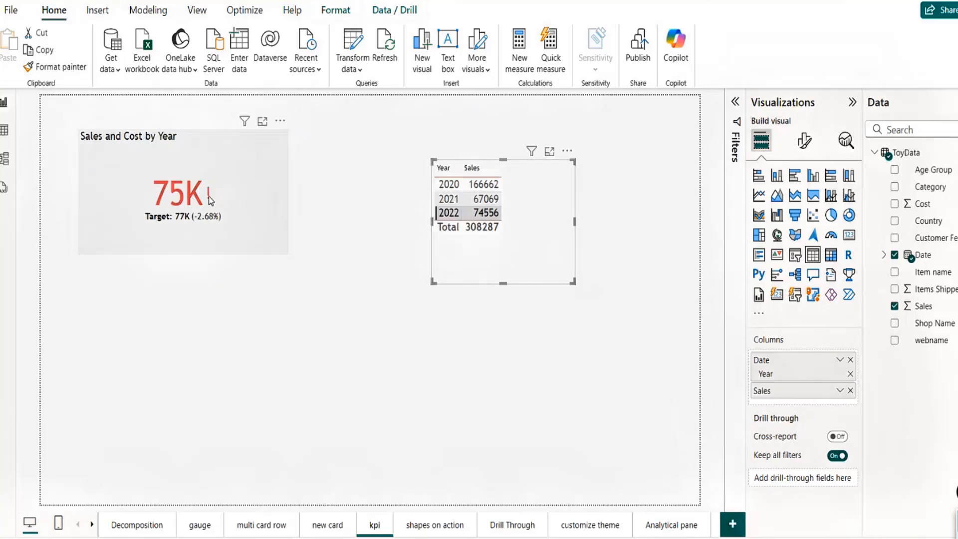
click(448, 184)
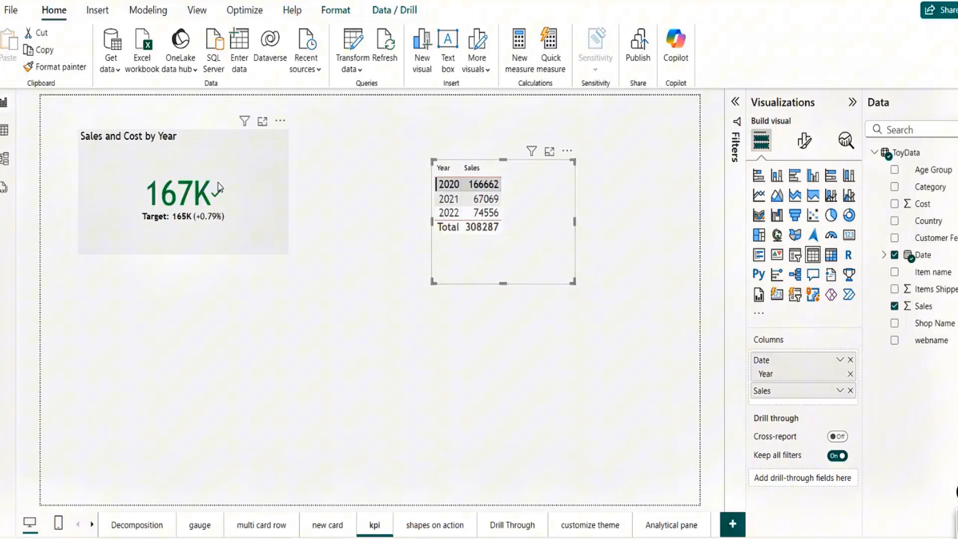
click(253, 160)
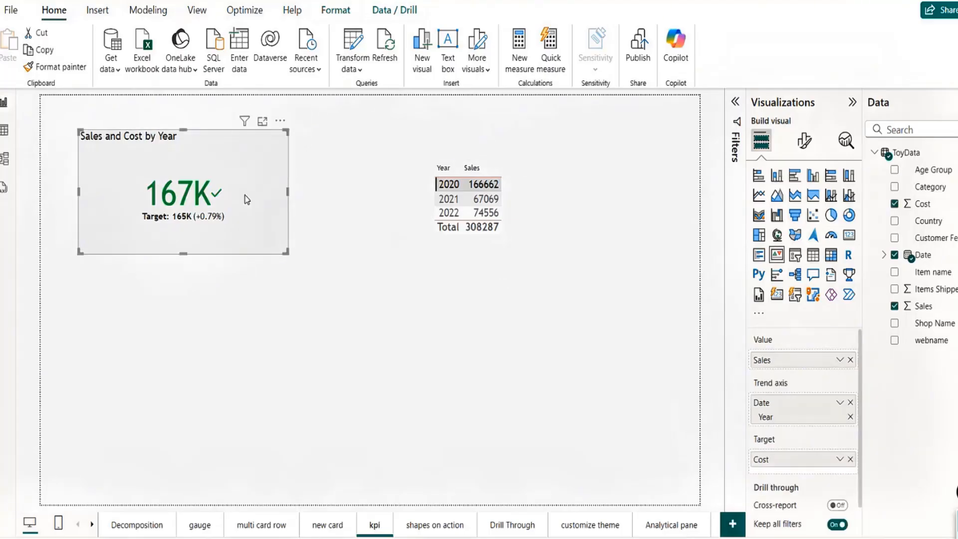
Step: Move the Year/Sales table up-left and filter the KPI to 2021, showing 67K against 63K
click(448, 200)
click(440, 212)
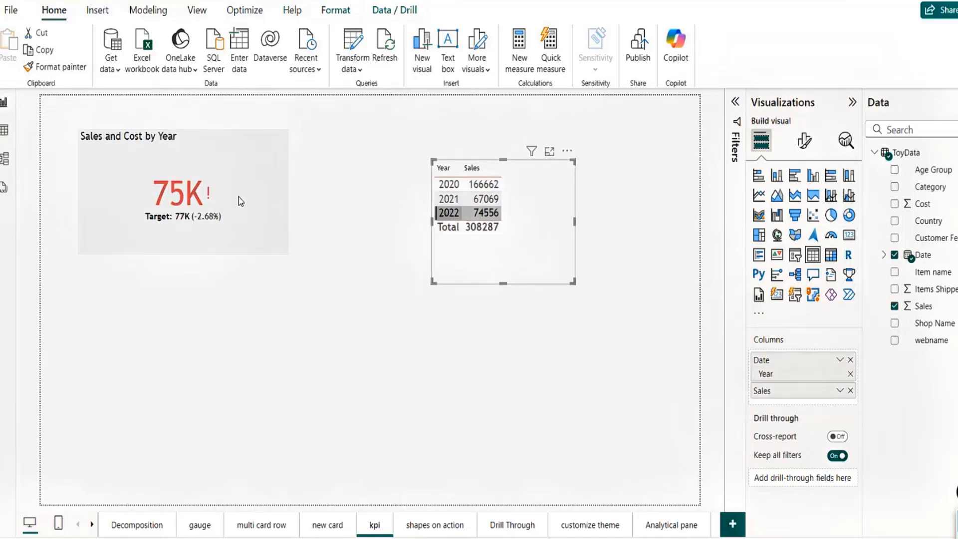
click(451, 213)
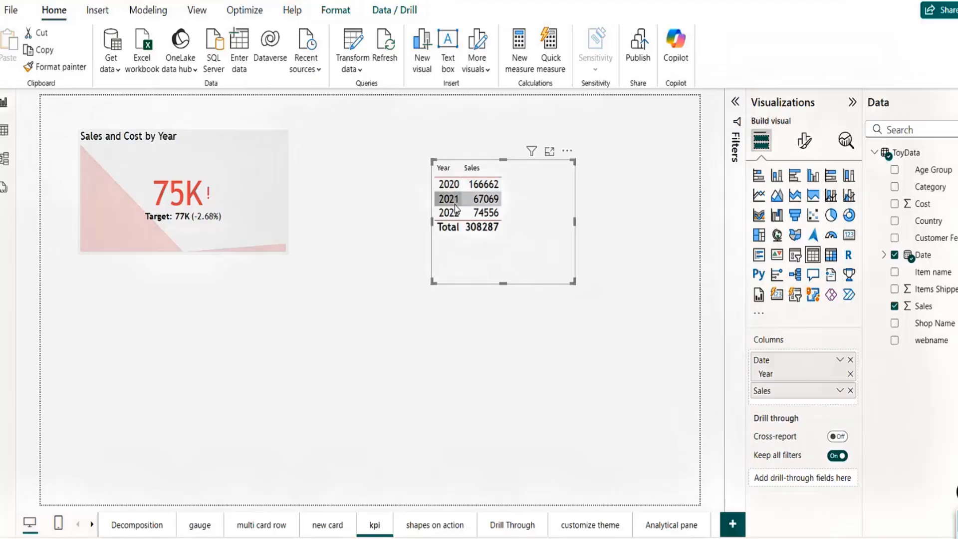
click(455, 213)
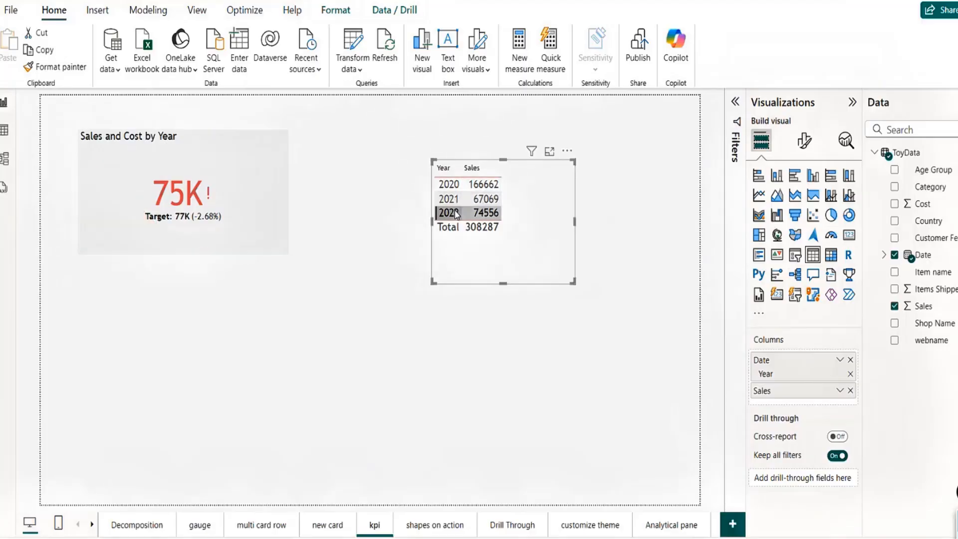
click(455, 214)
drag(564, 280, 521, 247)
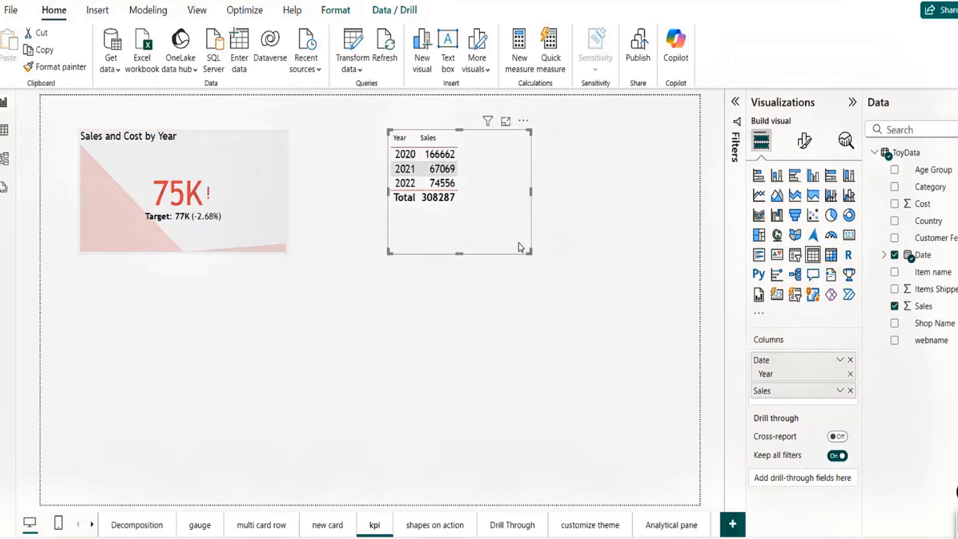
click(404, 170)
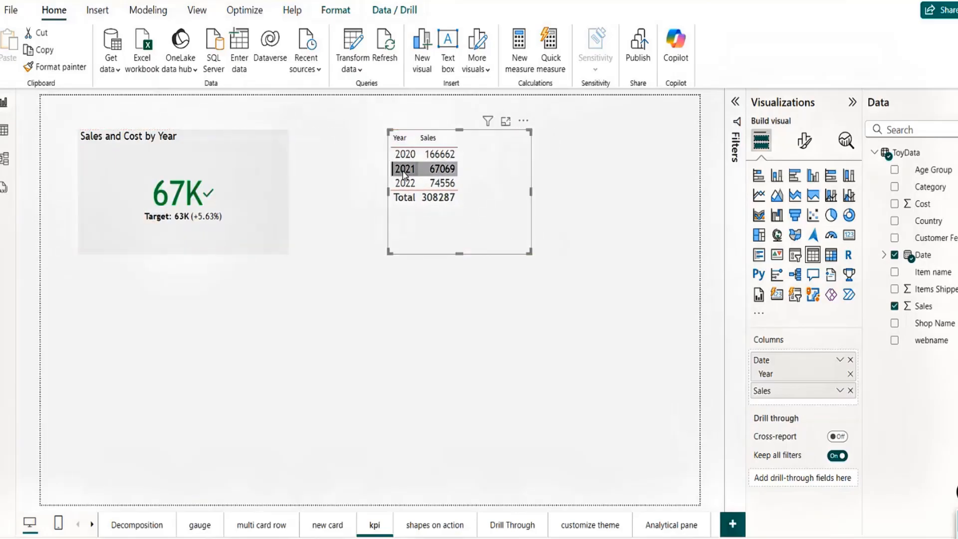
click(804, 143)
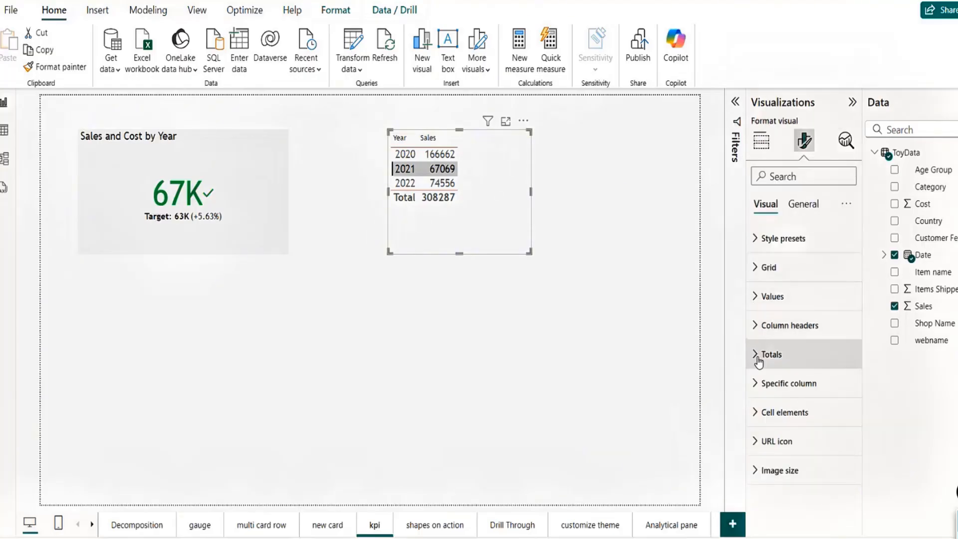
click(270, 251)
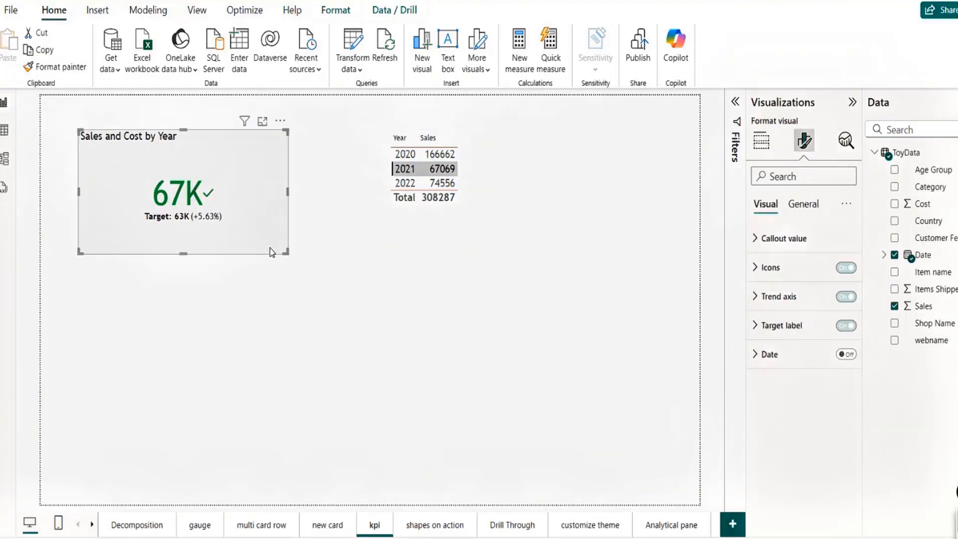
click(753, 299)
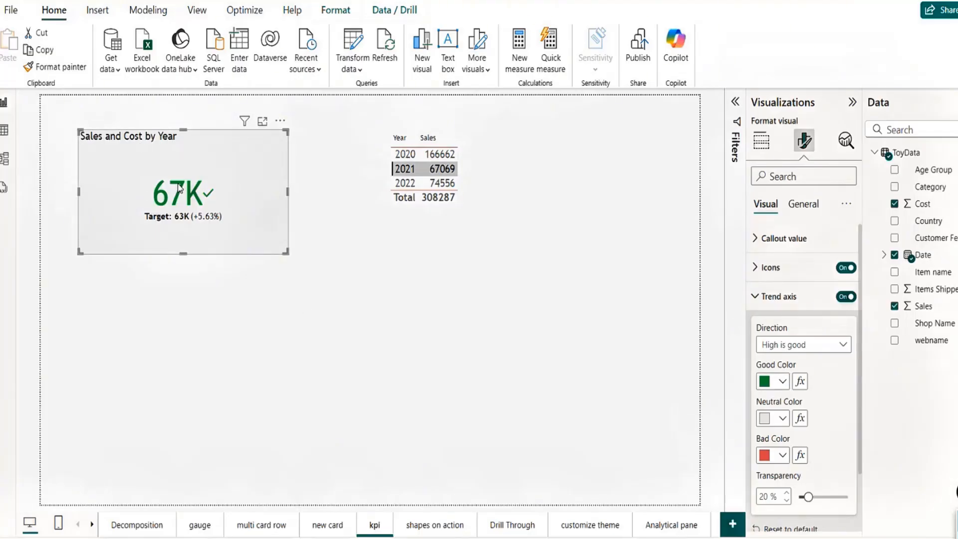
click(423, 262)
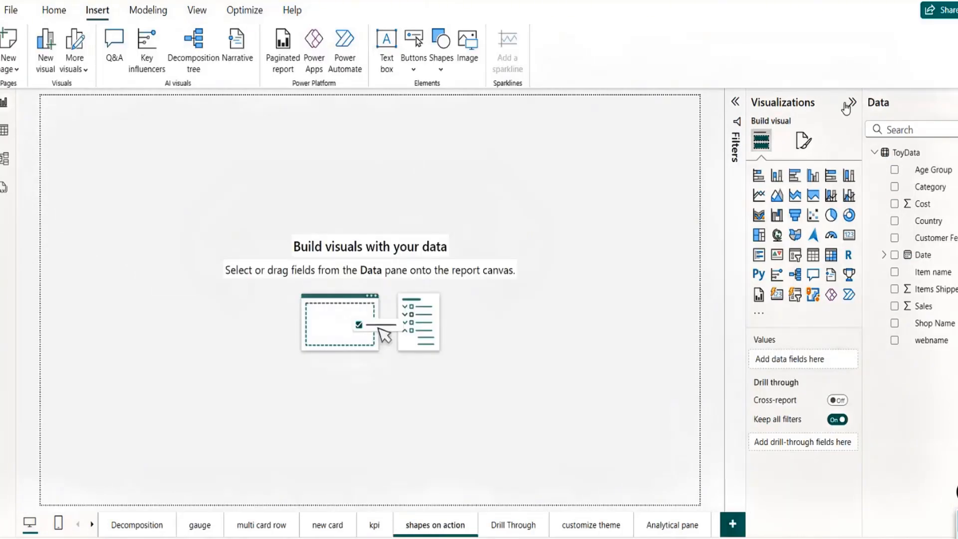
Step: Collapse the Visualizations pane and browse the Shapes menu, ending on the Buttons type list
click(853, 103)
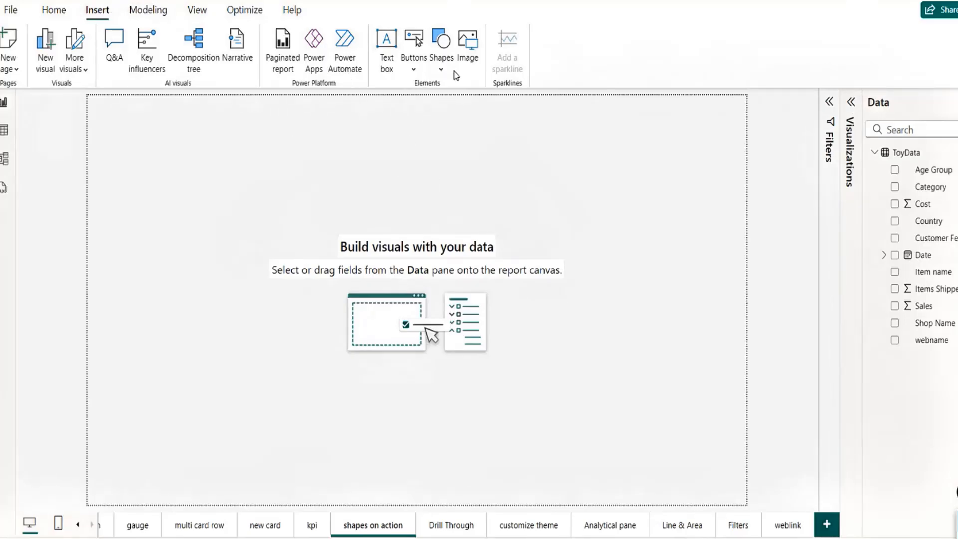
click(417, 71)
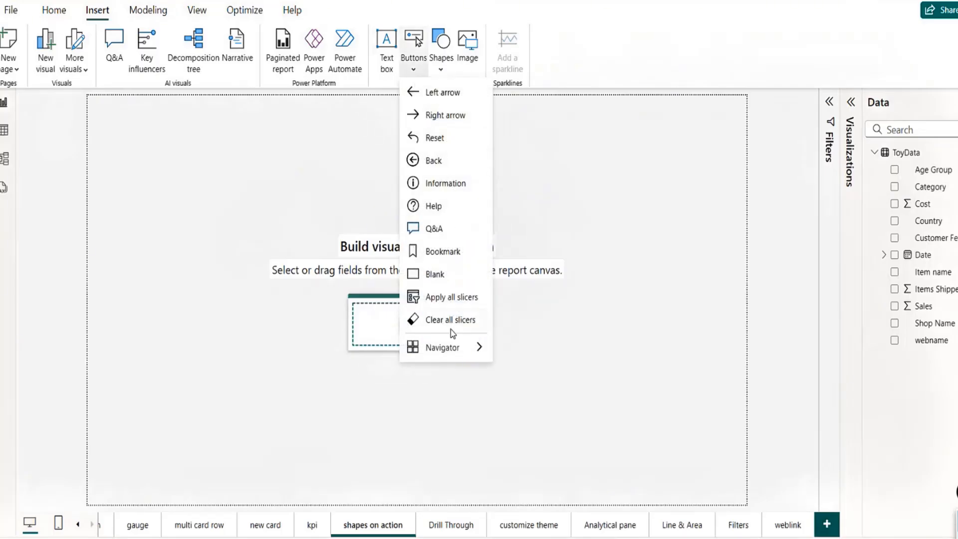
mouse_move(457, 348)
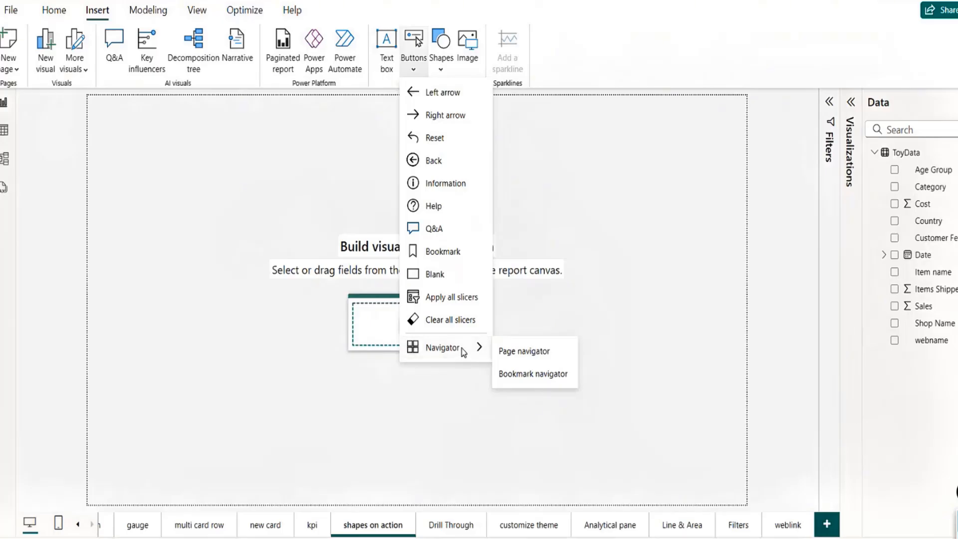
click(546, 211)
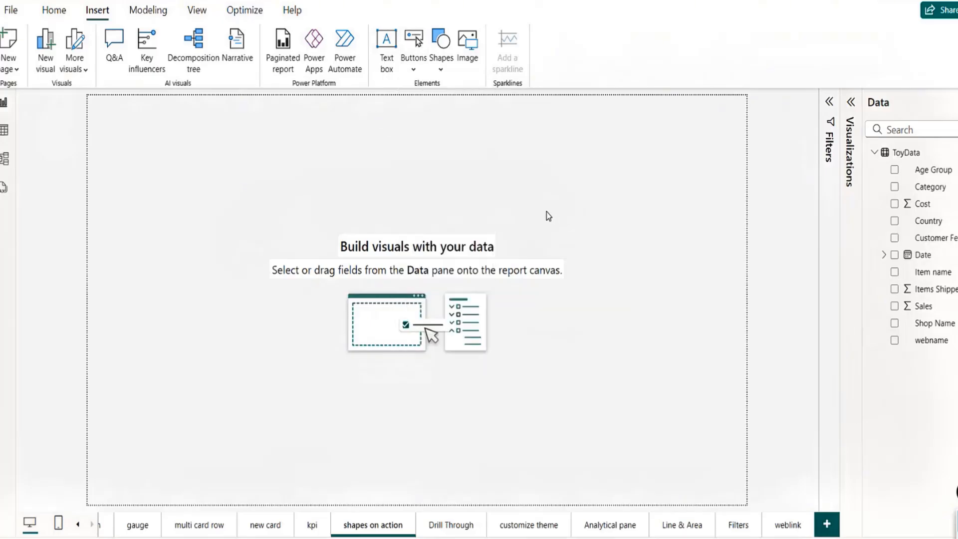
click(442, 72)
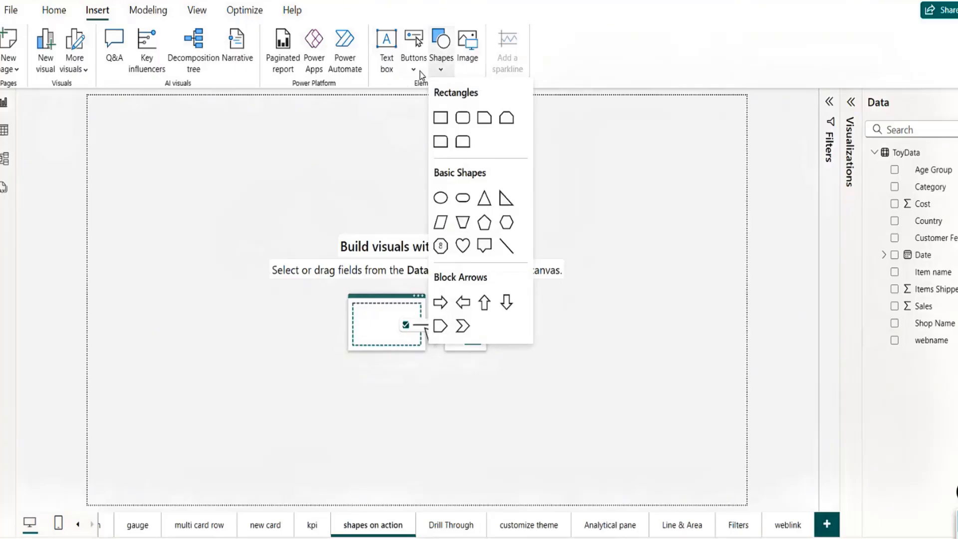
click(422, 75)
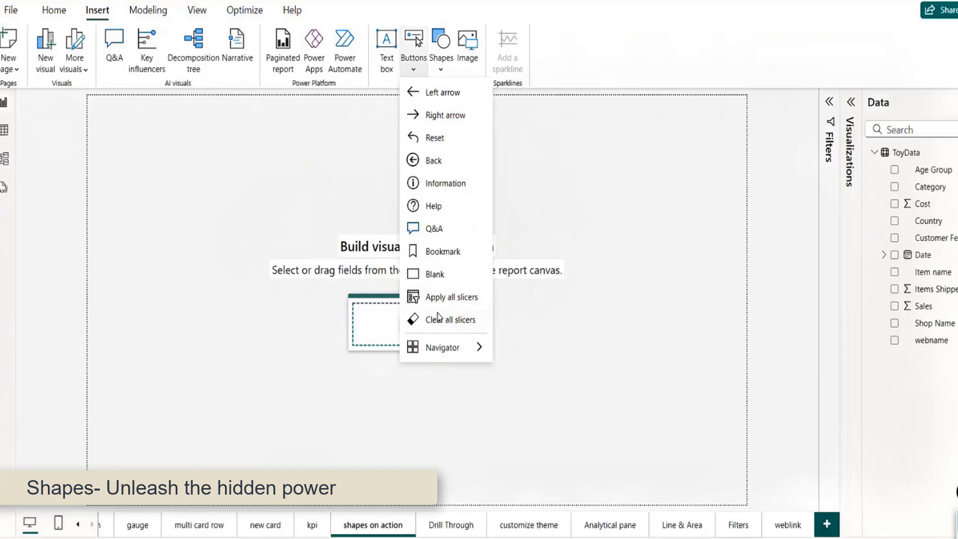
Step: Place a Blank button near the top centre and open its Shape settings for the Default state
click(439, 277)
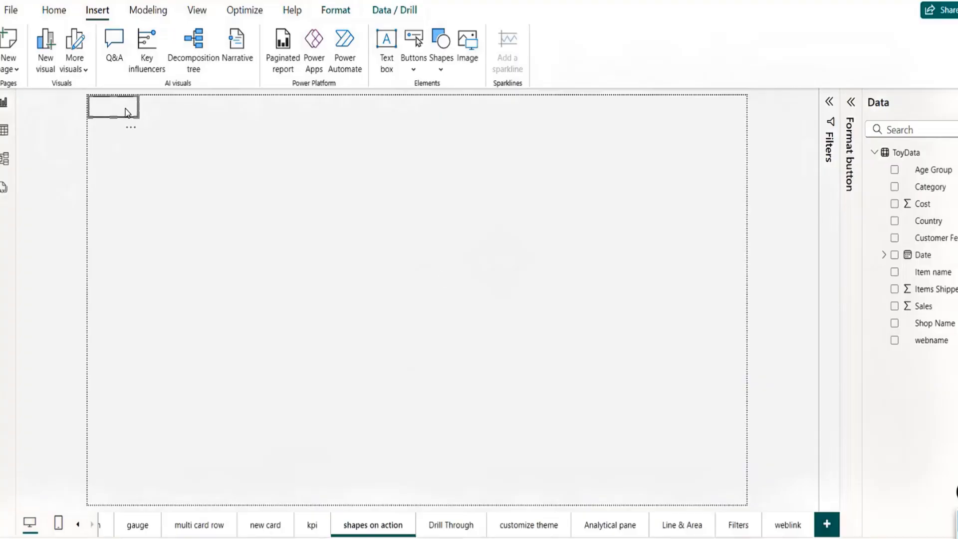
drag(127, 112, 412, 182)
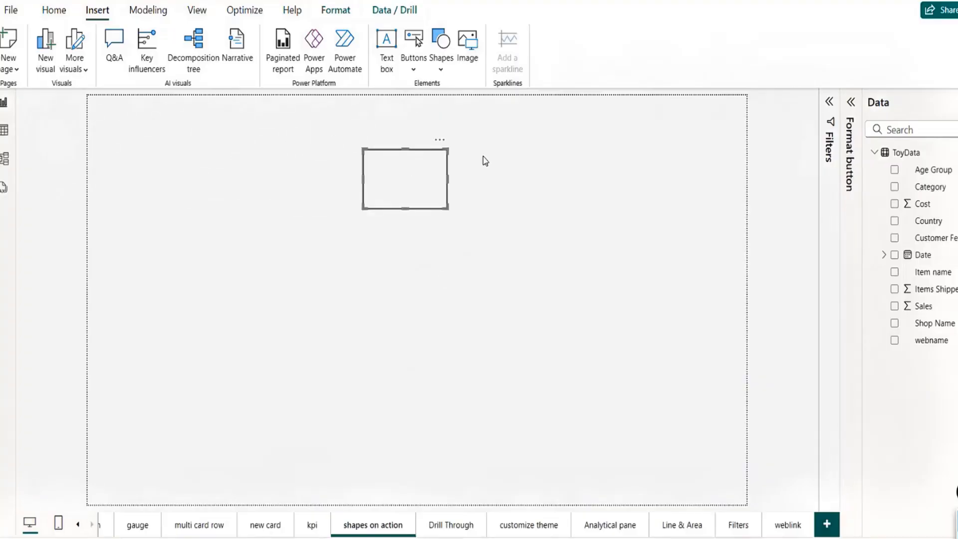
click(851, 103)
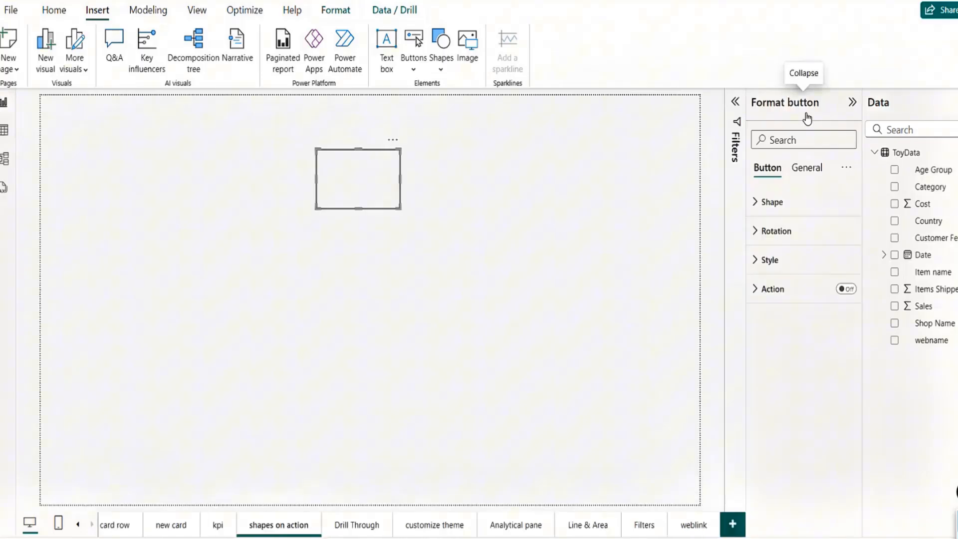
click(757, 202)
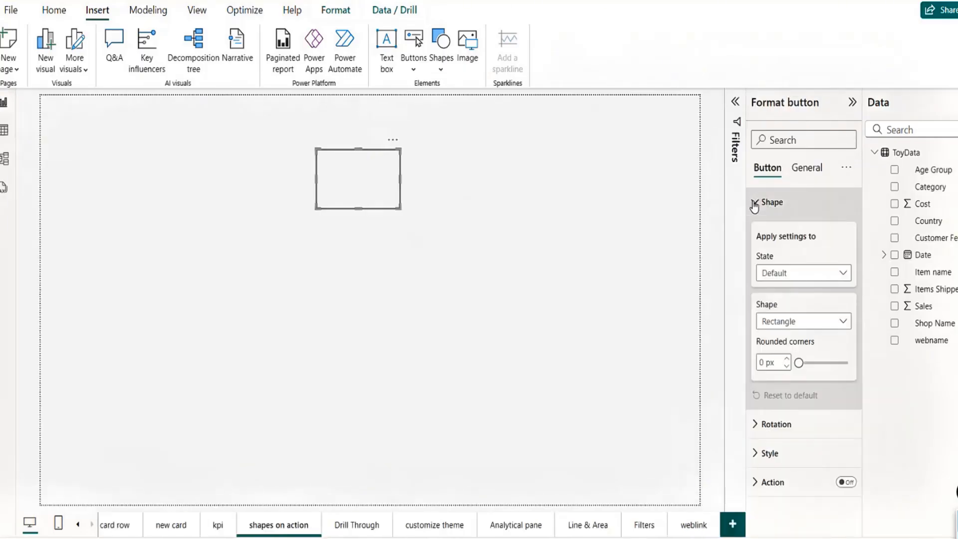
click(799, 278)
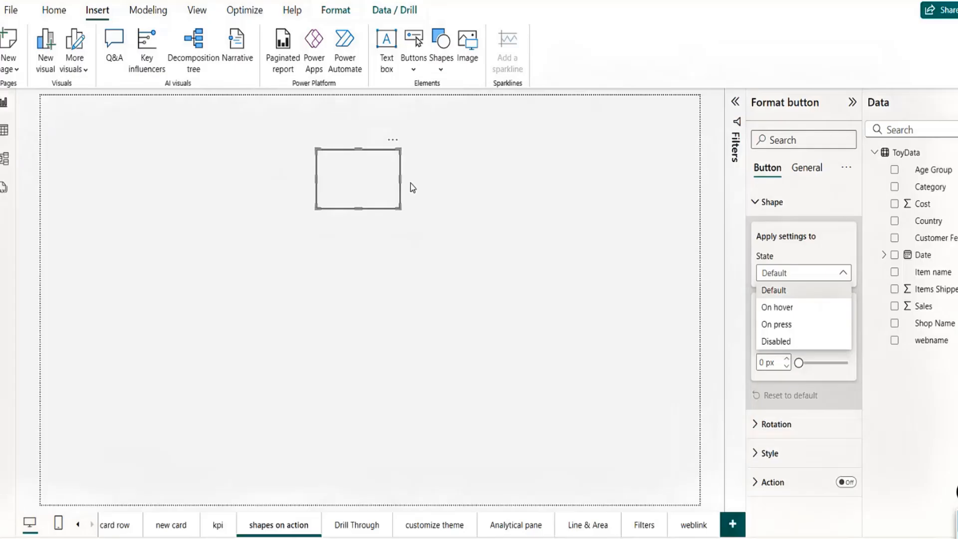
click(783, 290)
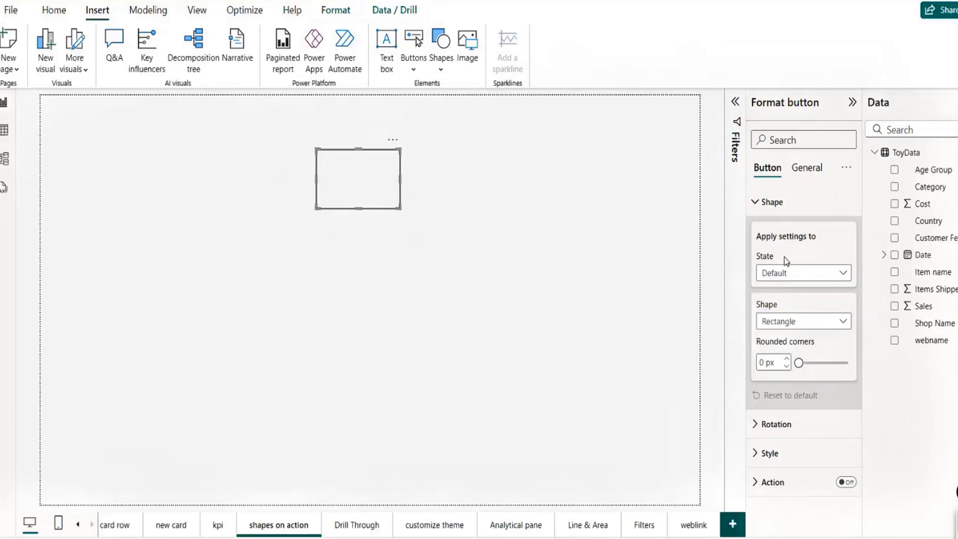
Step: Change the button's shape from Rectangle to Pill
click(791, 322)
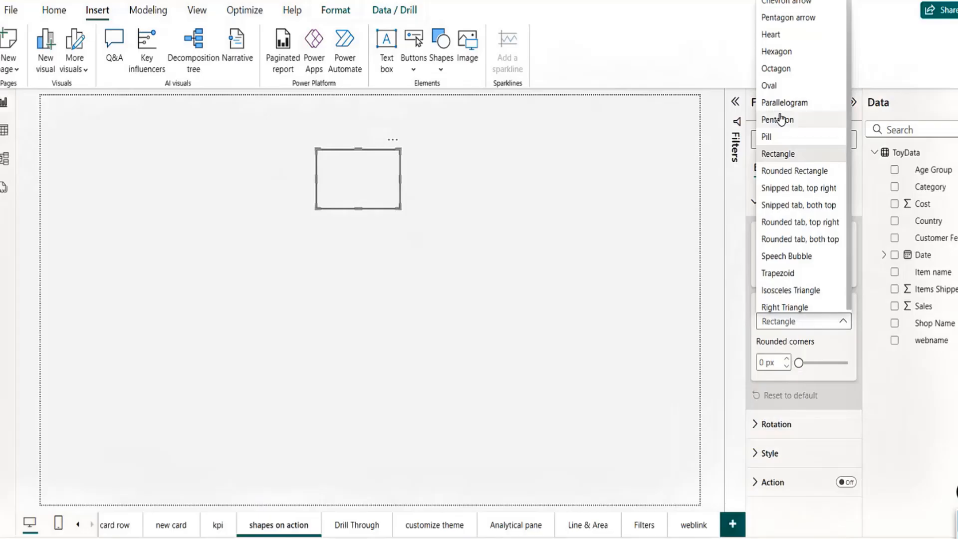
click(773, 135)
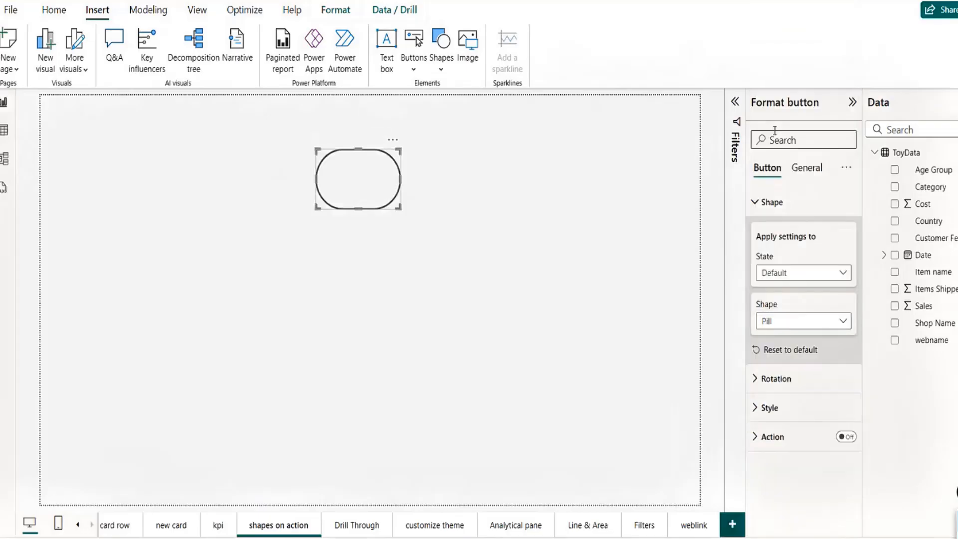
click(757, 379)
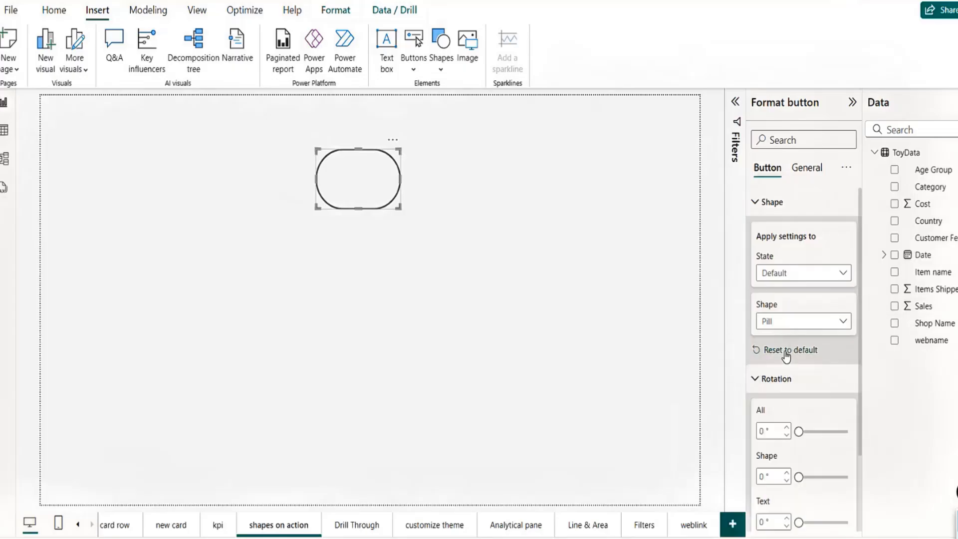
click(758, 381)
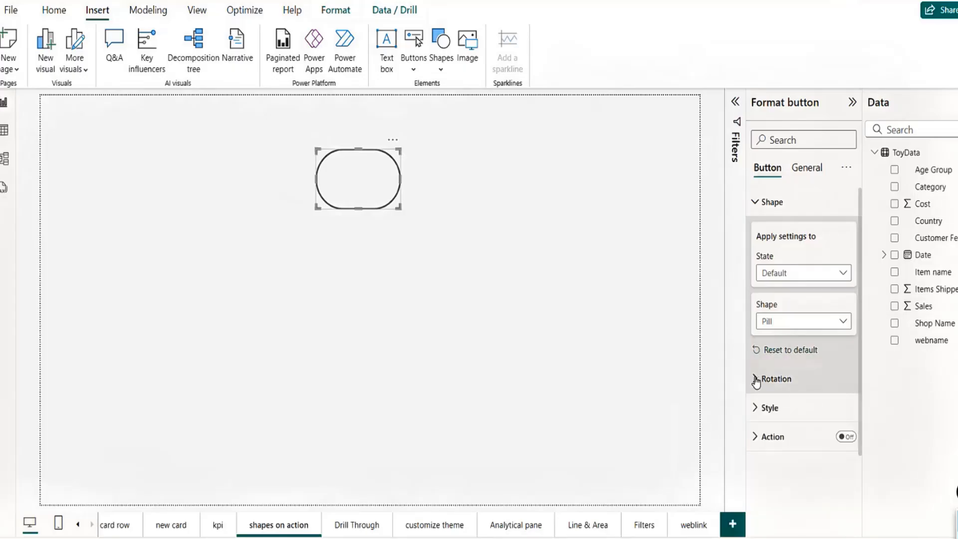
Step: Expand the button's Style settings and open the State dropdown
click(756, 414)
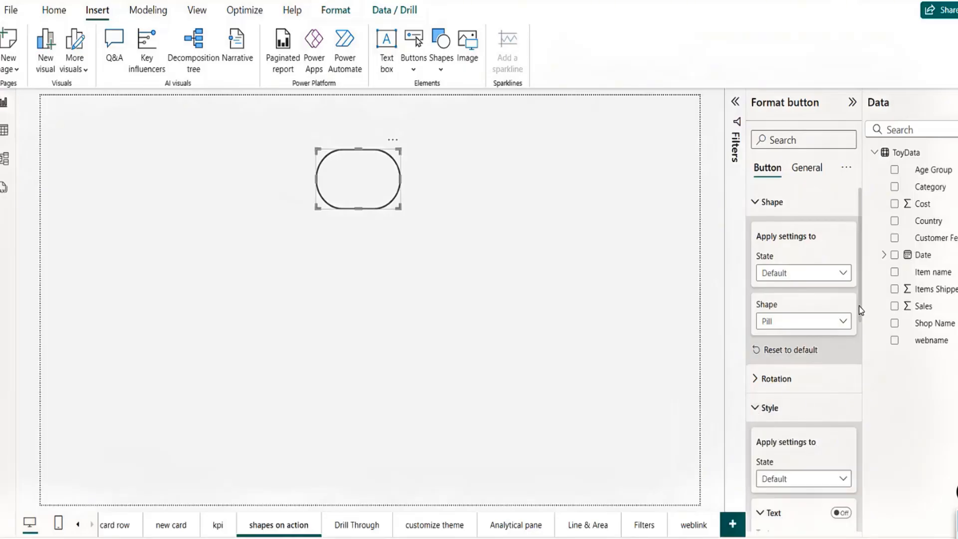
scroll(856, 352, down, 3)
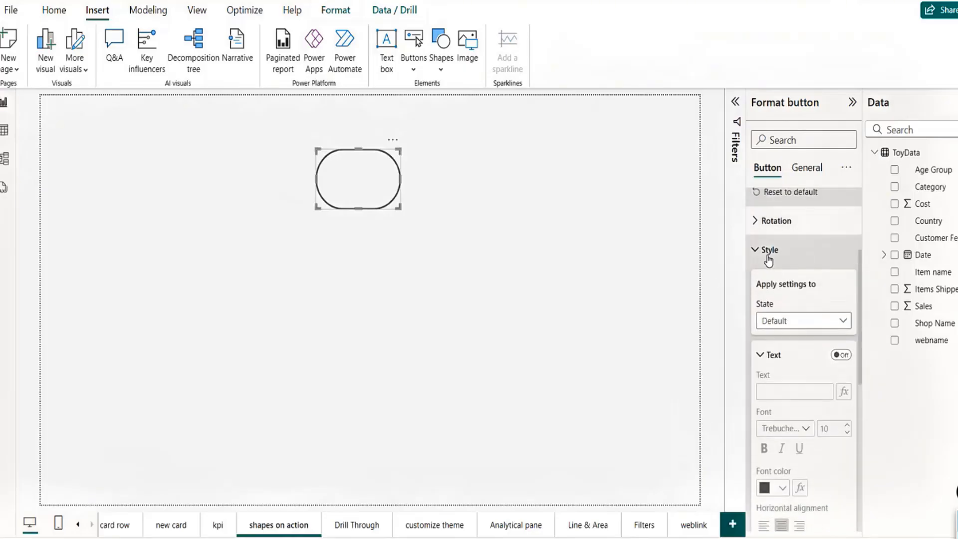
click(788, 329)
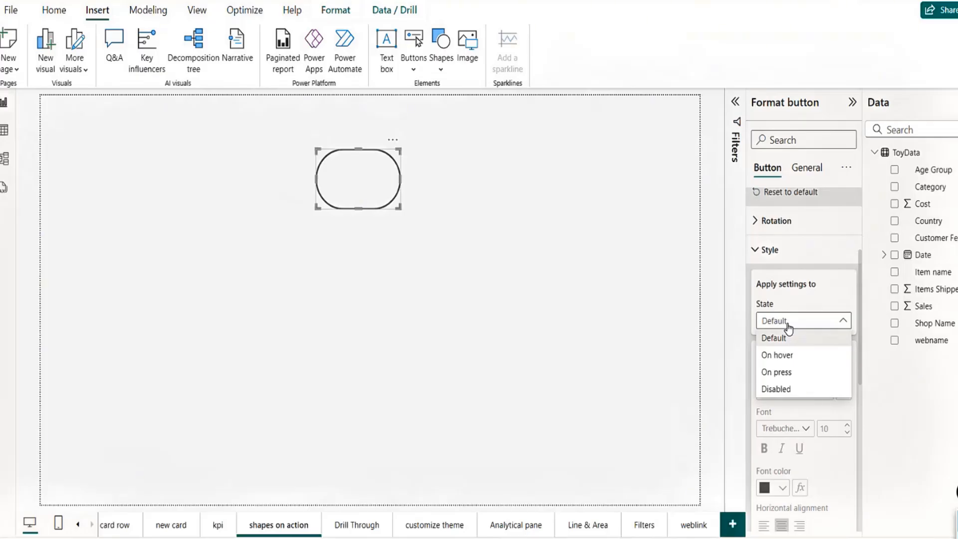
Step: Turn on button text with the label 'Go', bold, at font size 14
click(834, 295)
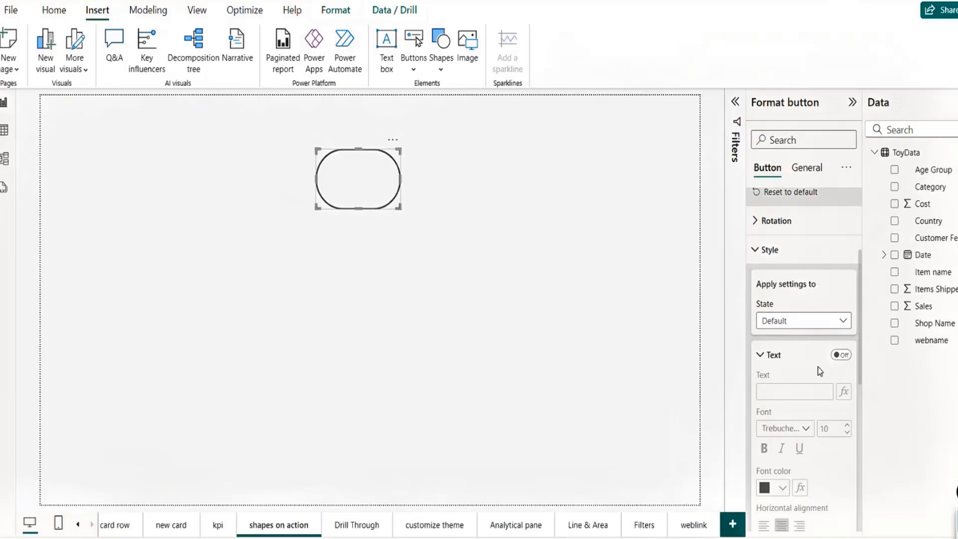
click(842, 355)
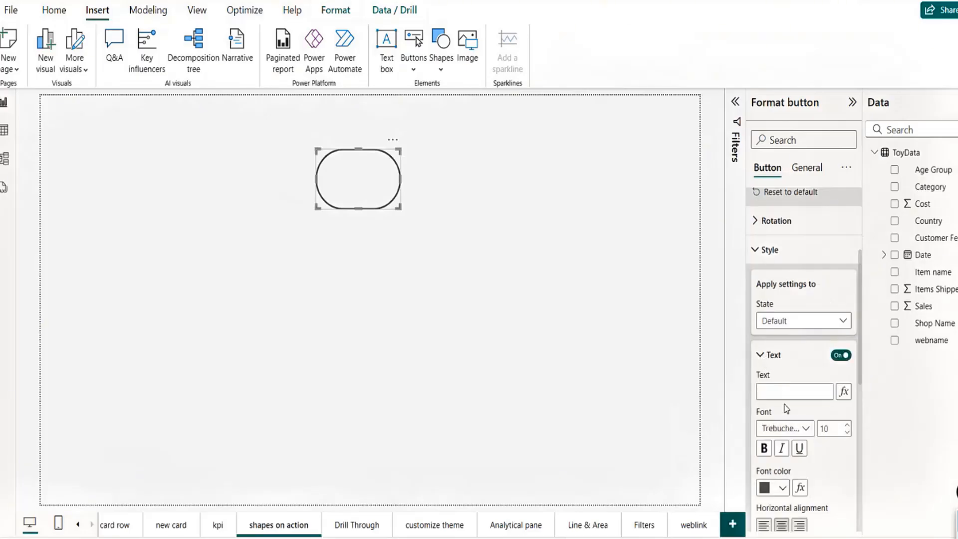
click(776, 390)
text(Page)
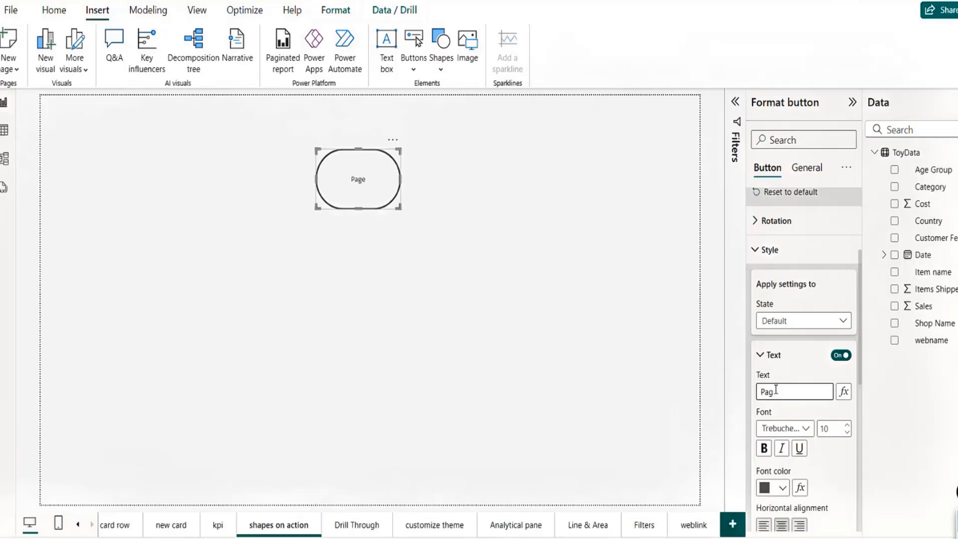
key(BackSpace)
key(BackSpace)
key(BackSpace)
key(BackSpace)
text(Click to Naviage)
key(BackSpace)
key(BackSpace)
key(BackSpace)
key(BackSpace)
key(BackSpace)
key(BackSpace)
key(BackSpace)
key(BackSpace)
key(BackSpace)
key(BackSpace)
key(BackSpace)
key(BackSpace)
key(BackSpace)
key(BackSpace)
key(BackSpace)
key(BackSpace)
text(Go)
click(764, 448)
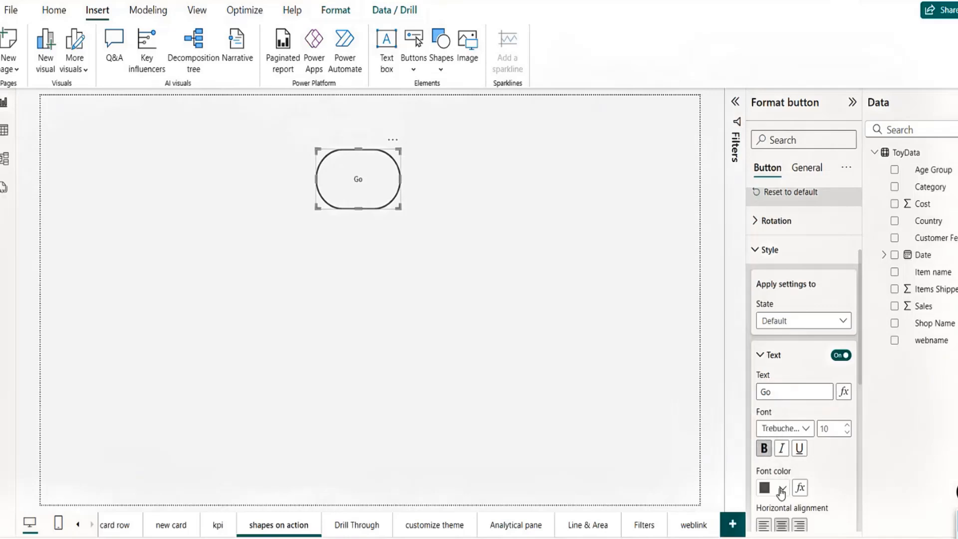
click(848, 425)
click(847, 425)
click(847, 425)
drag(860, 364, 857, 452)
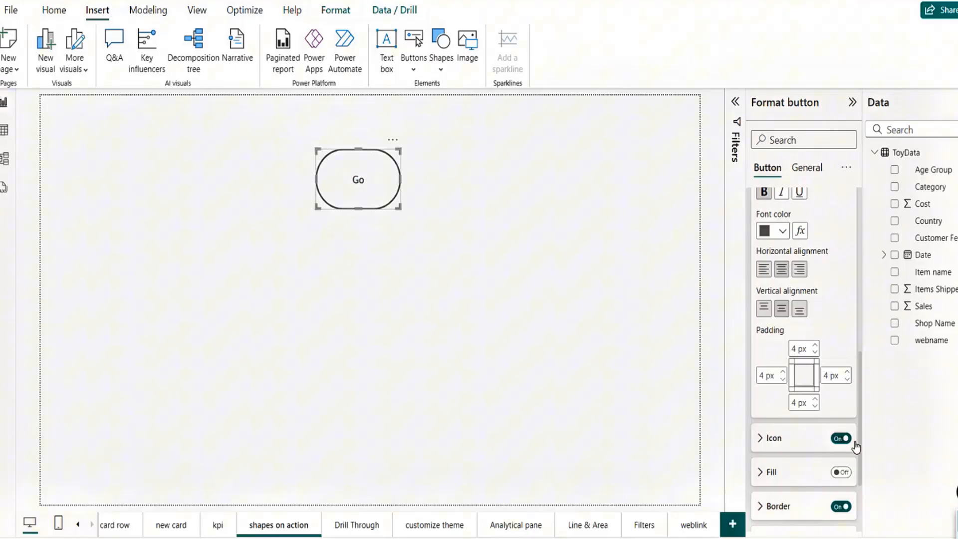
scroll(856, 447, down, 3)
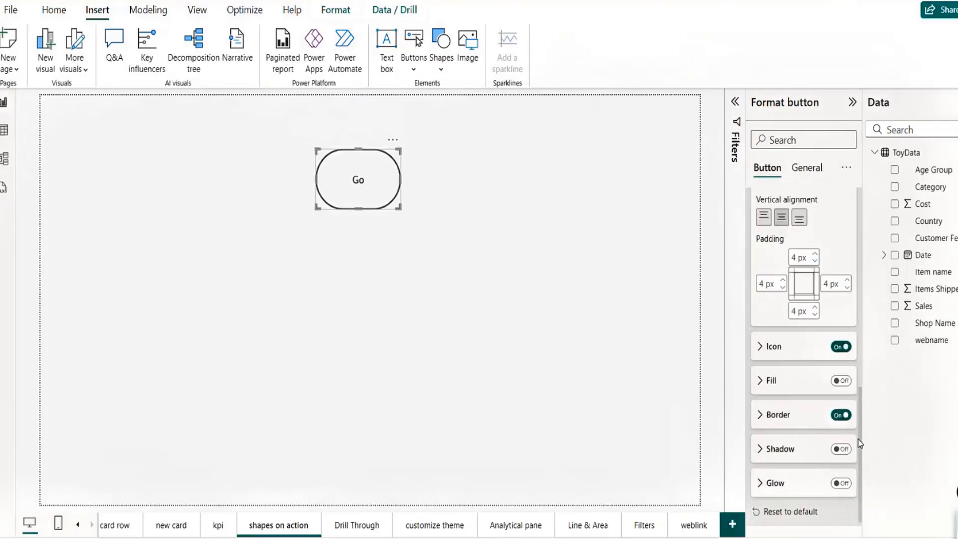
click(761, 331)
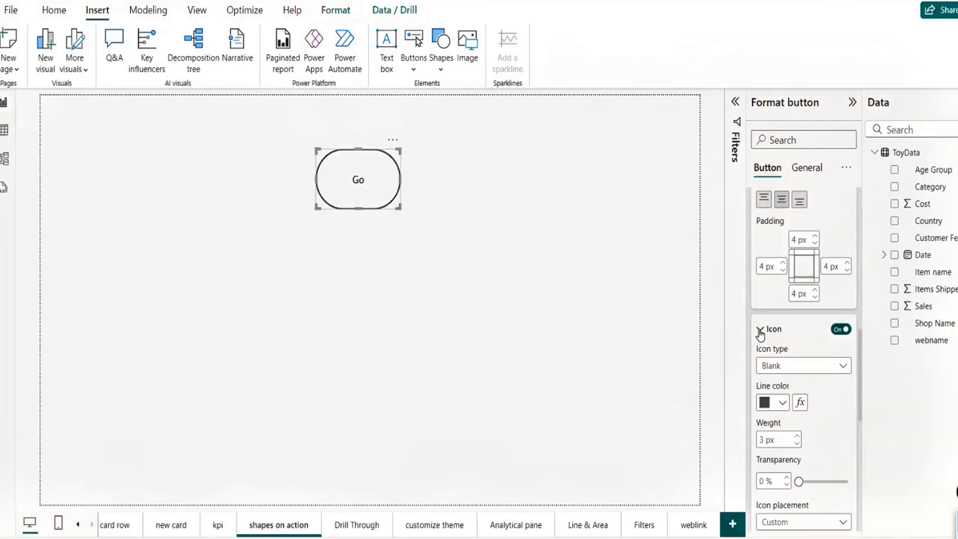
click(802, 368)
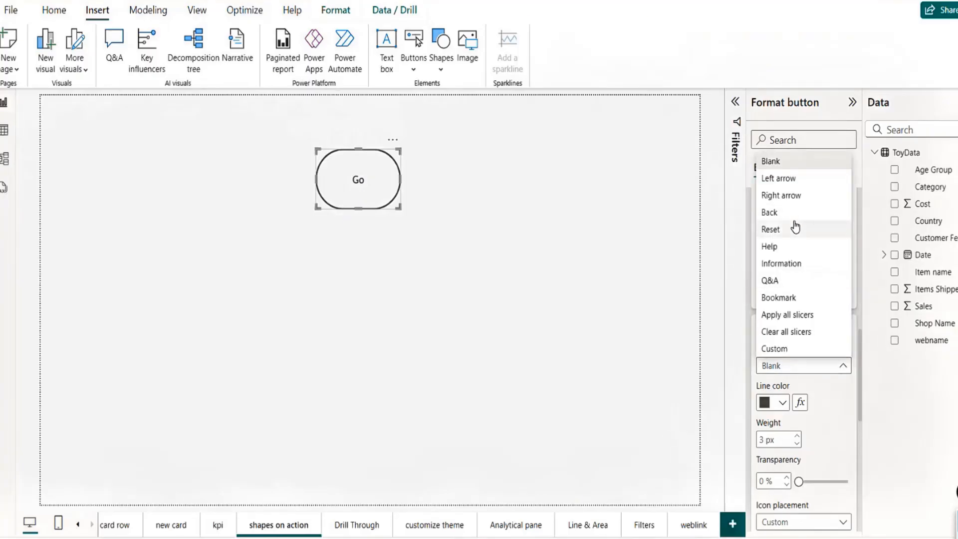
click(796, 268)
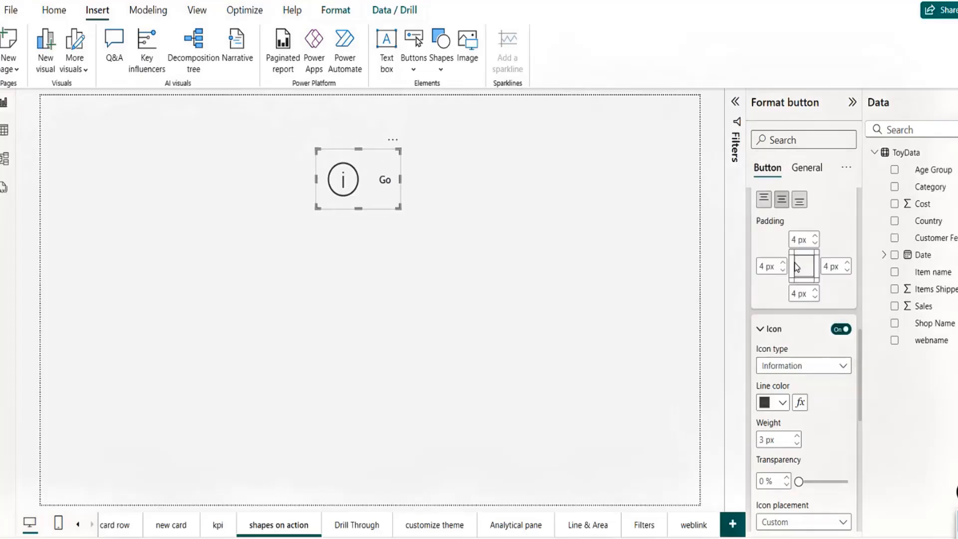
click(802, 366)
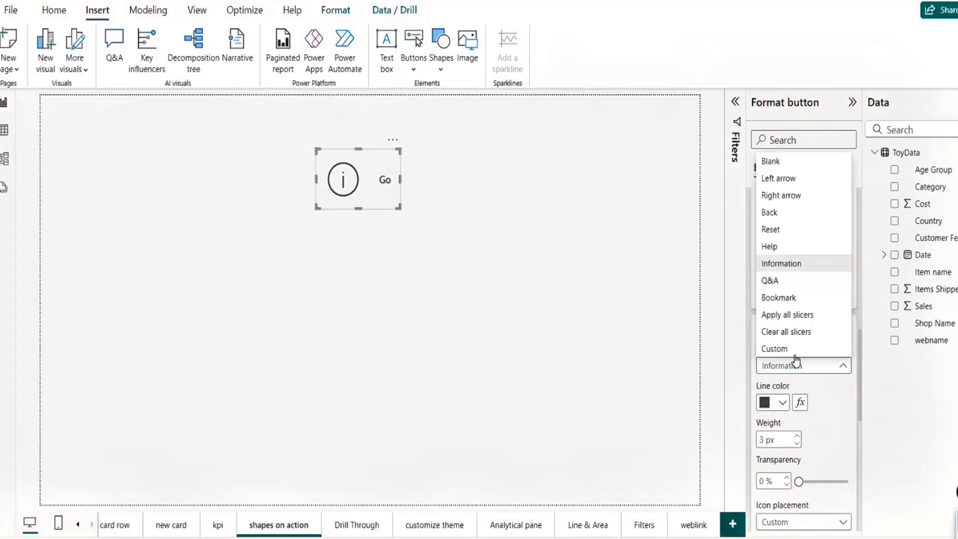
click(768, 161)
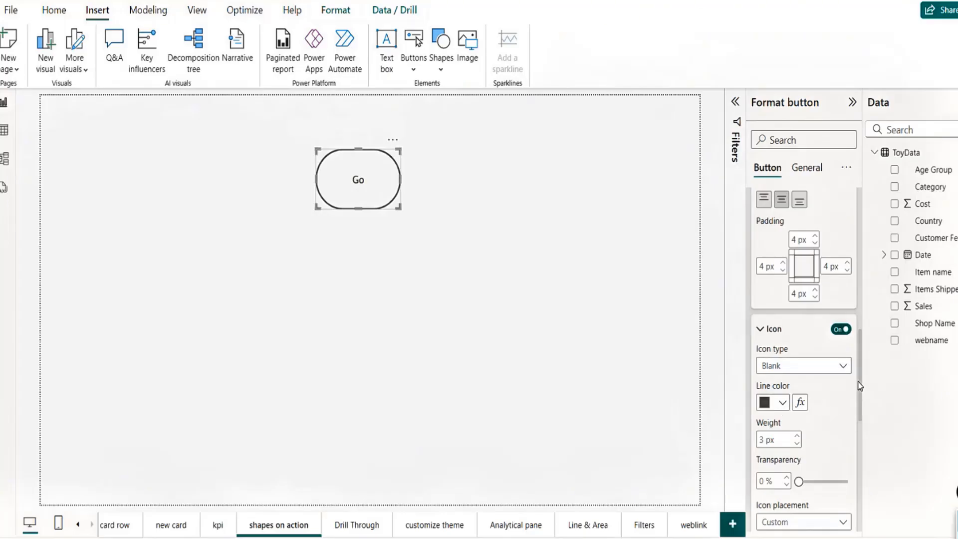
drag(860, 386, 858, 421)
click(824, 388)
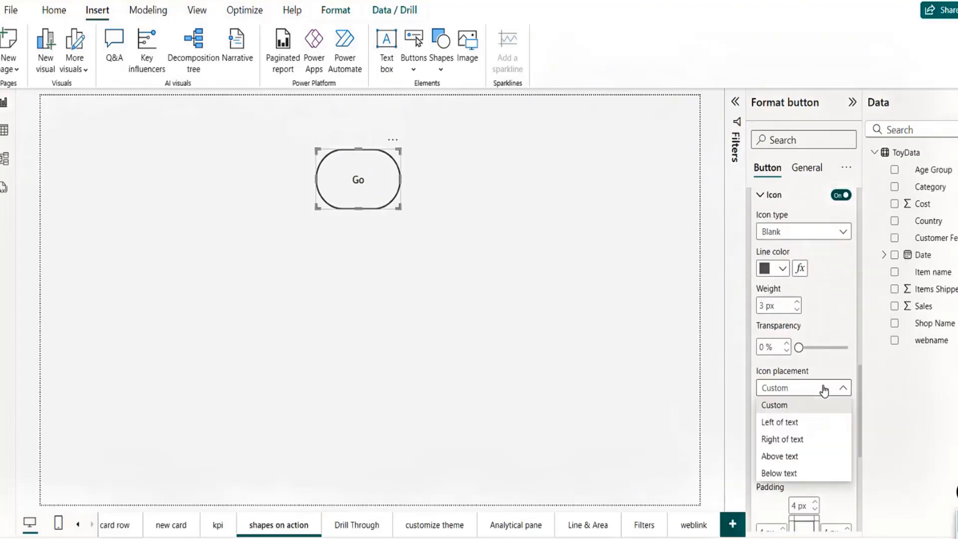
click(824, 389)
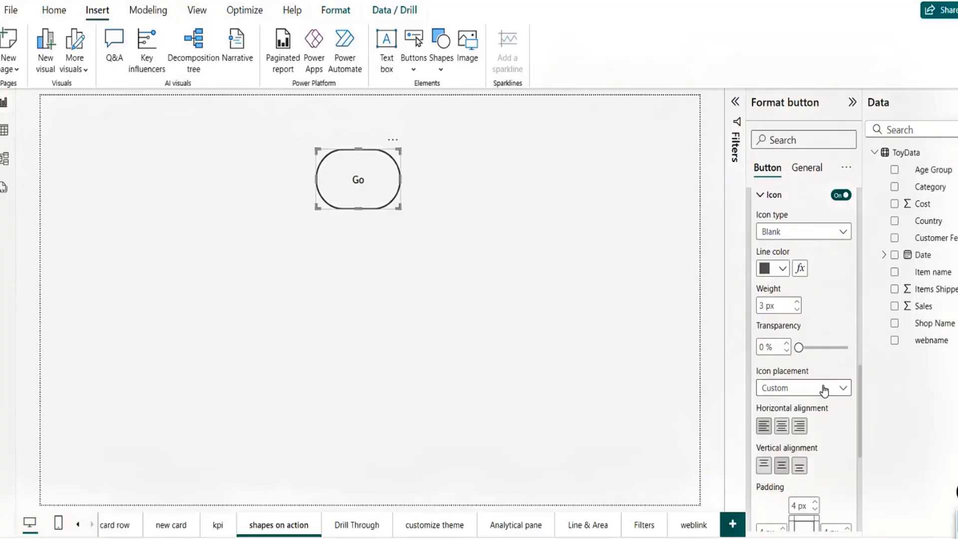
drag(862, 428, 860, 499)
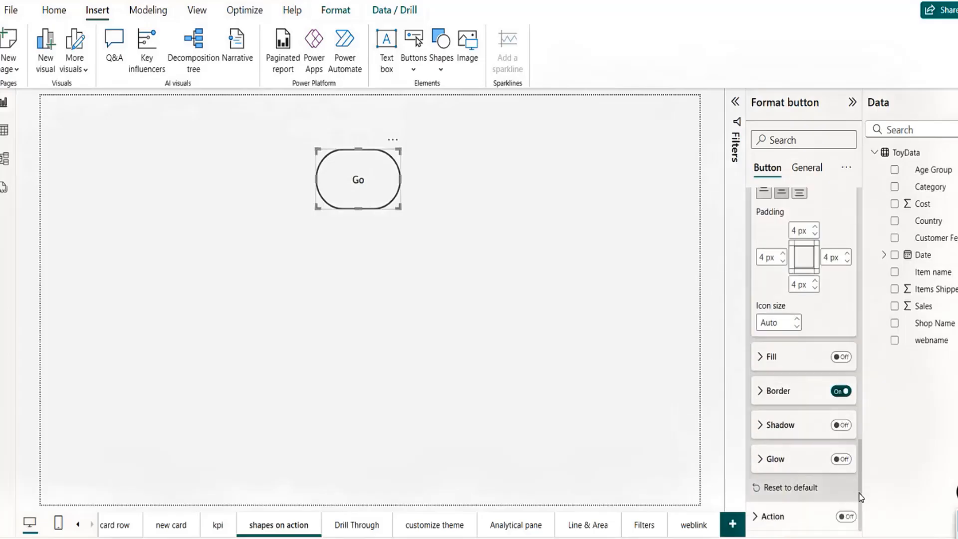
Step: Fill the Go button with White, 50% darker grey and switch its Action on
click(842, 358)
click(763, 360)
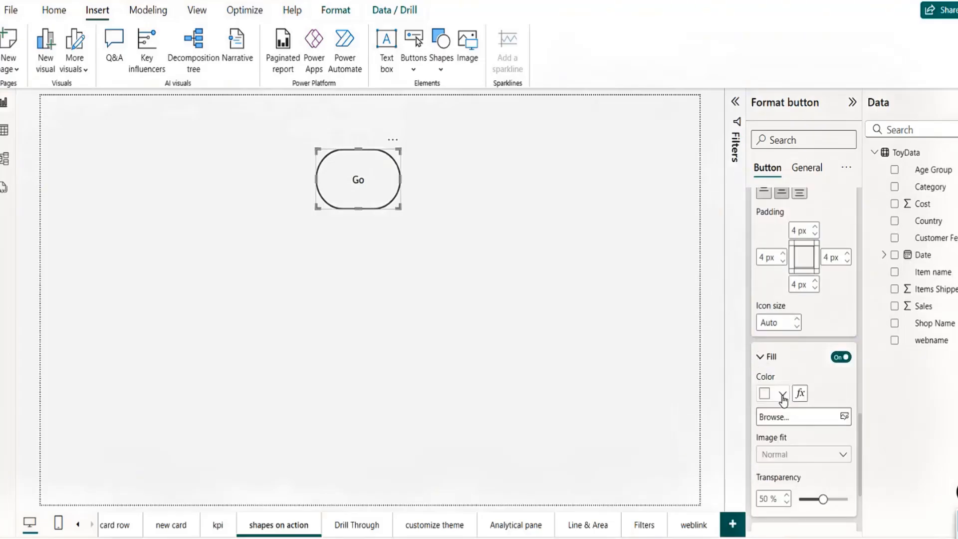
click(782, 396)
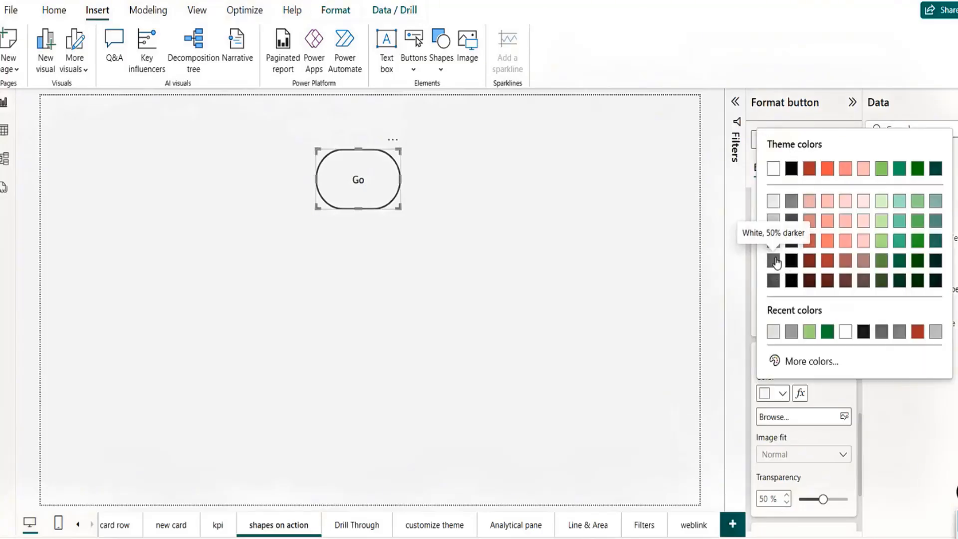
click(774, 261)
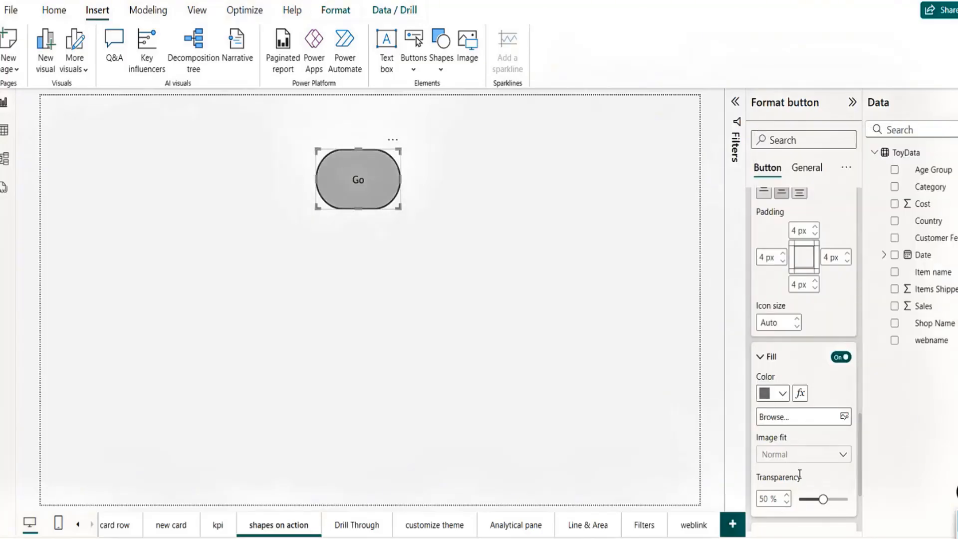
click(761, 358)
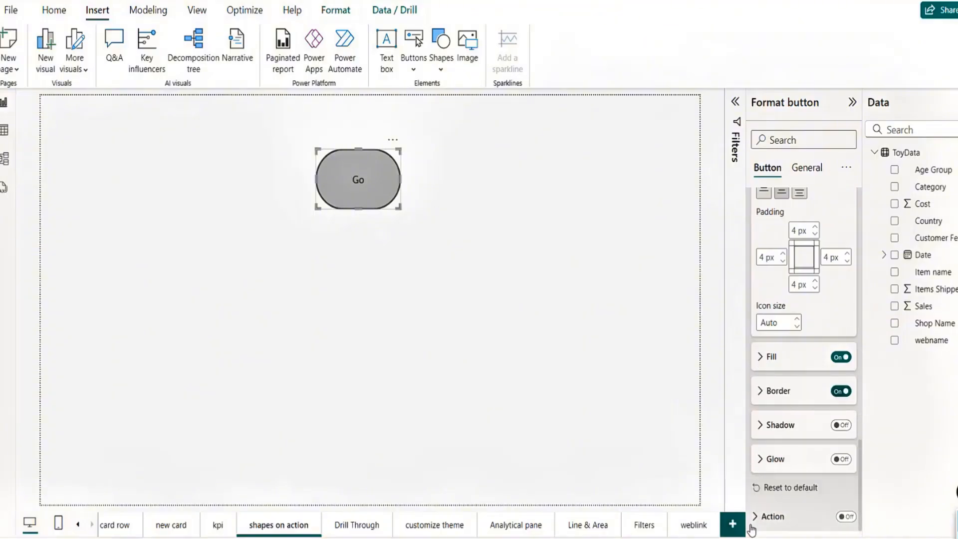
click(846, 517)
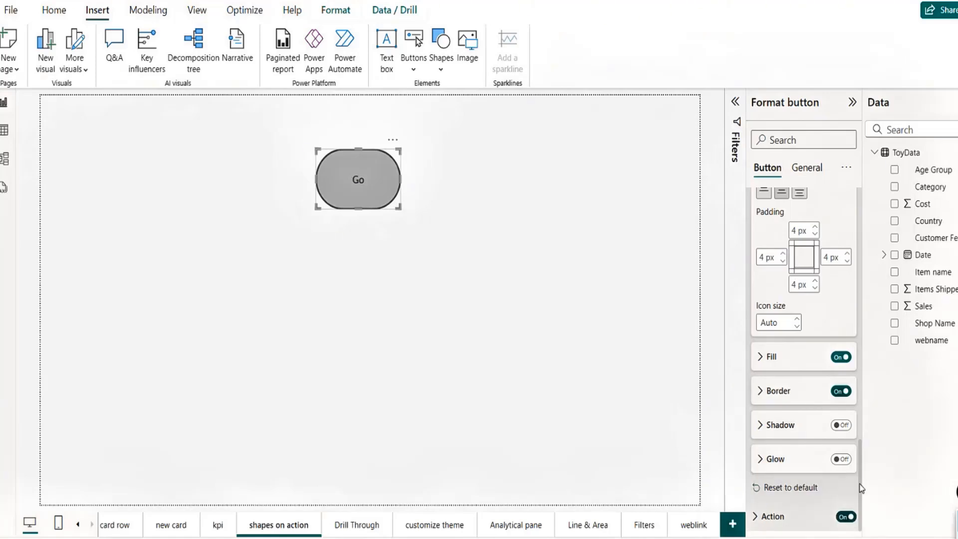
Step: Expand the Go button's Action settings and open the action Type dropdown, currently Back
click(759, 519)
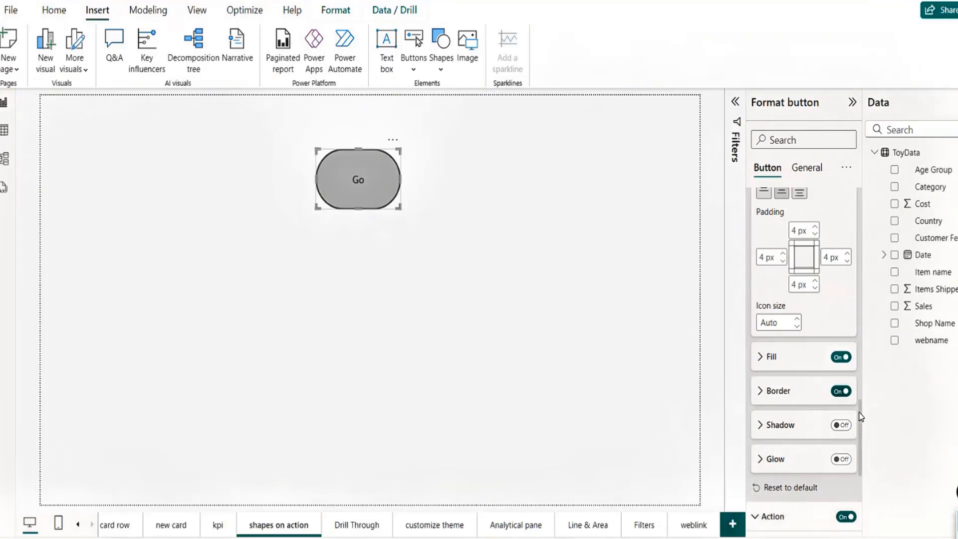
drag(862, 417, 863, 443)
scroll(793, 322, down, 3)
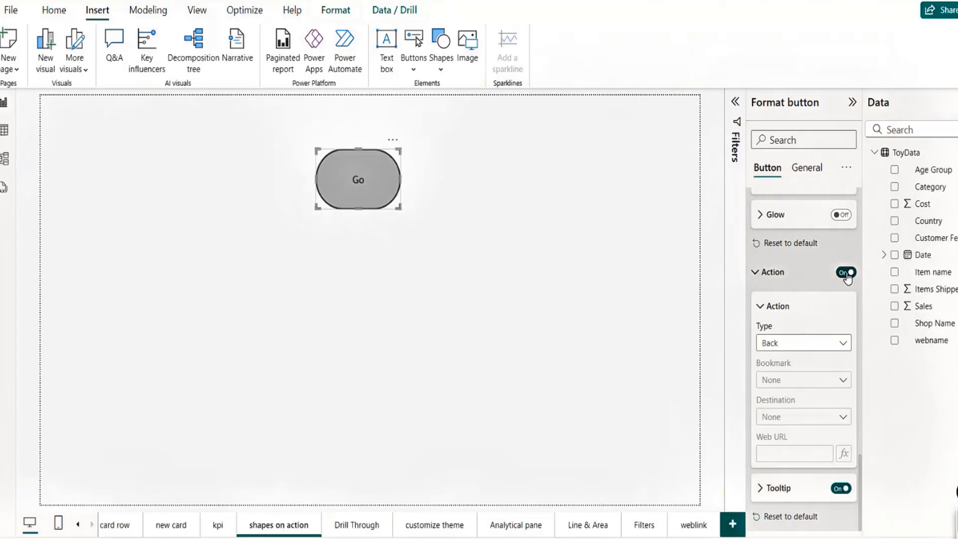
click(844, 343)
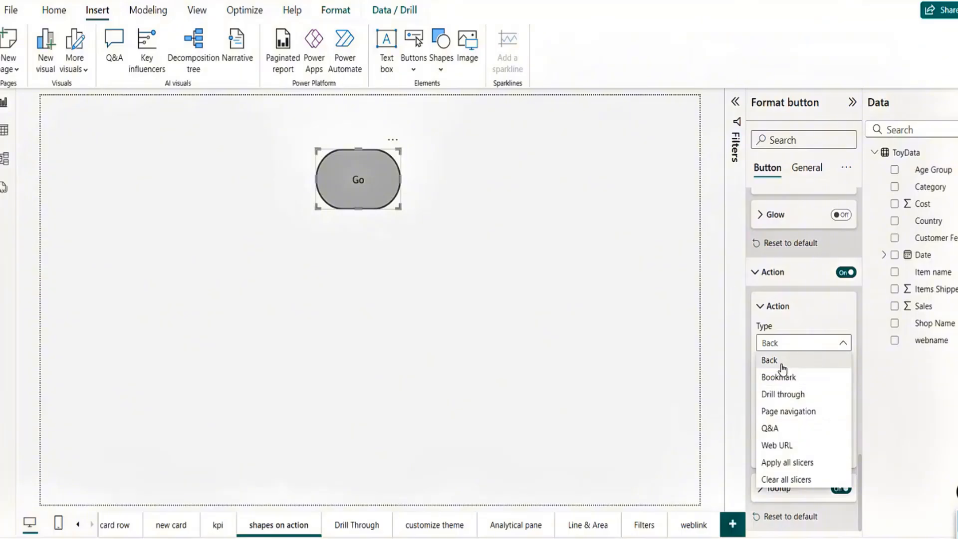
Step: Set the Go button's action to Page navigation with kpi as the destination
click(788, 412)
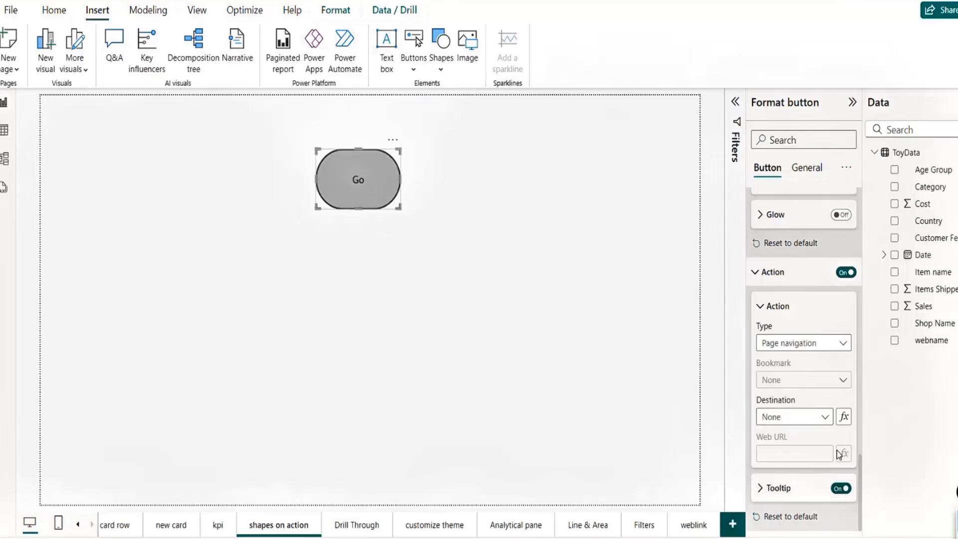
click(826, 418)
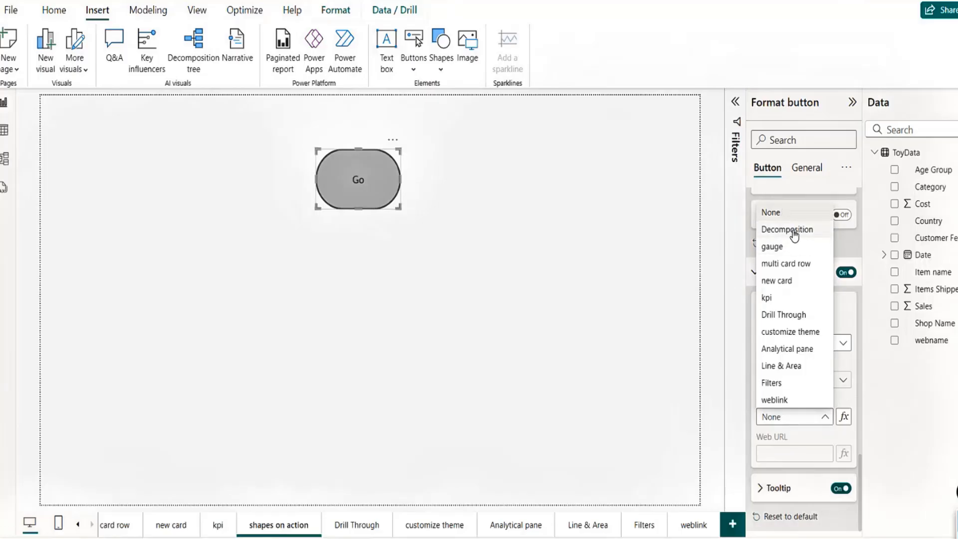
click(768, 299)
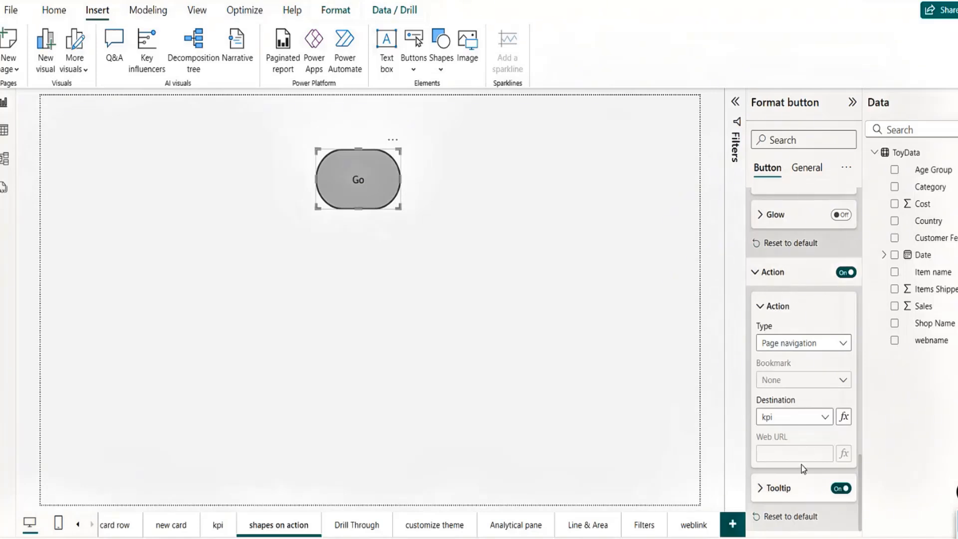
Step: Give the Go button the tooltip 'kpi page' and follow it to the kpi page
click(761, 490)
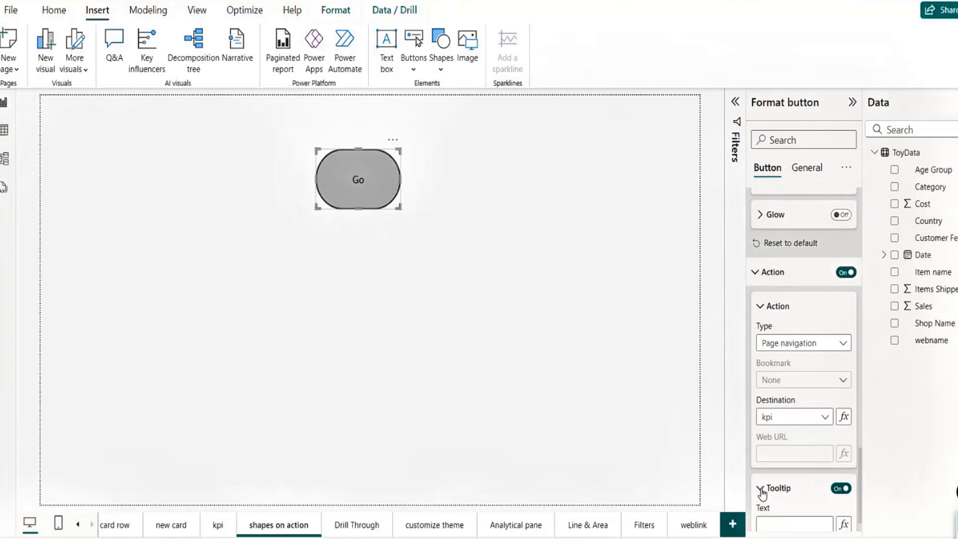
scroll(859, 499, down, 1)
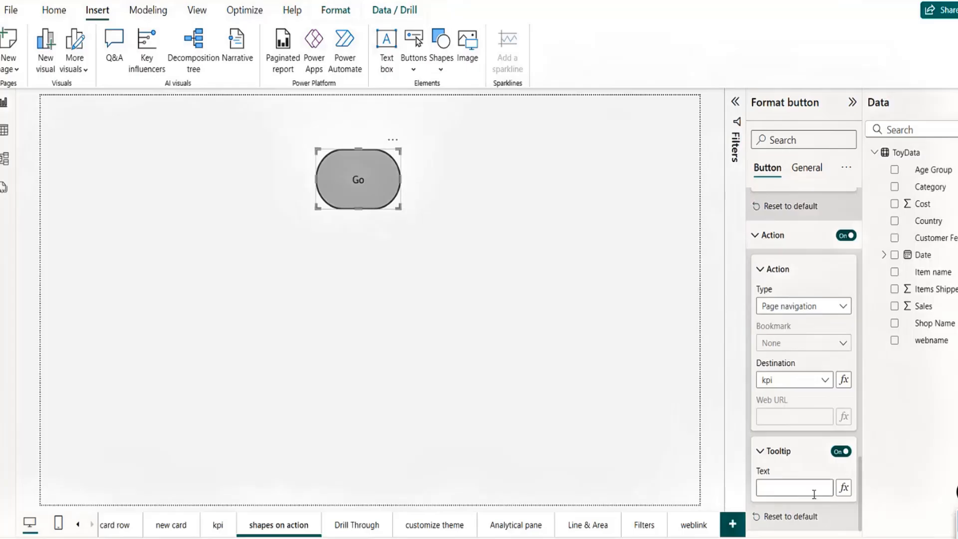
click(780, 487)
text(kpi page)
click(803, 464)
mouse_move(373, 192)
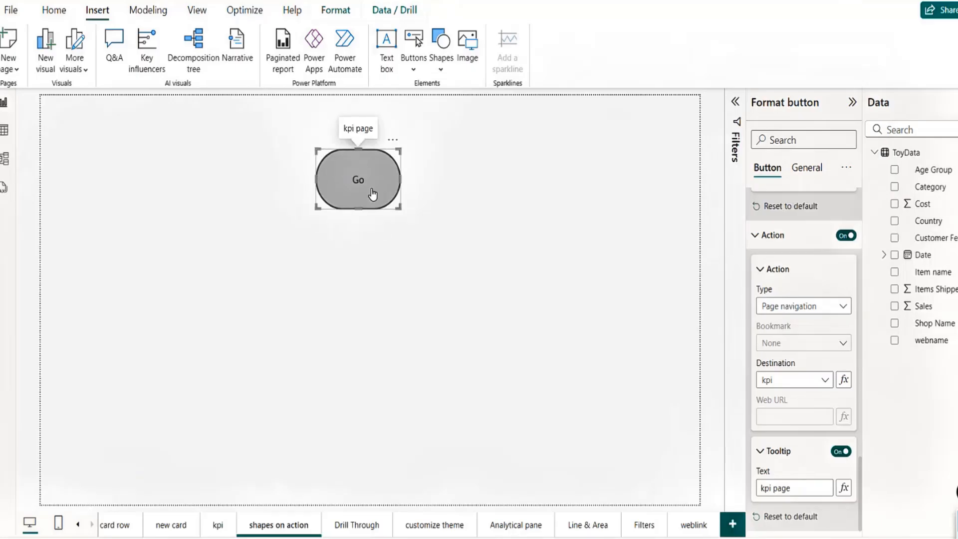
ctrl+click(374, 189)
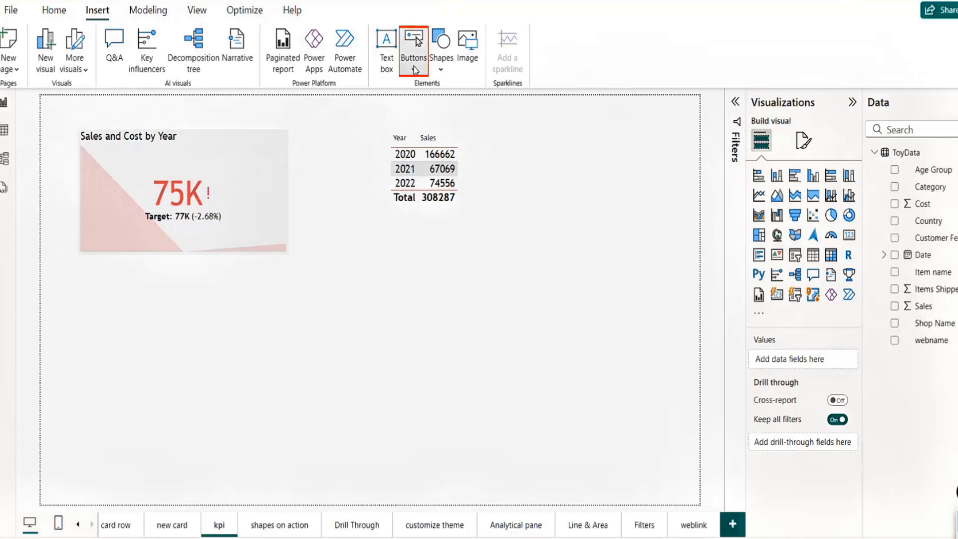
Step: Insert a blank button and place it right of the sales table
click(414, 46)
click(446, 277)
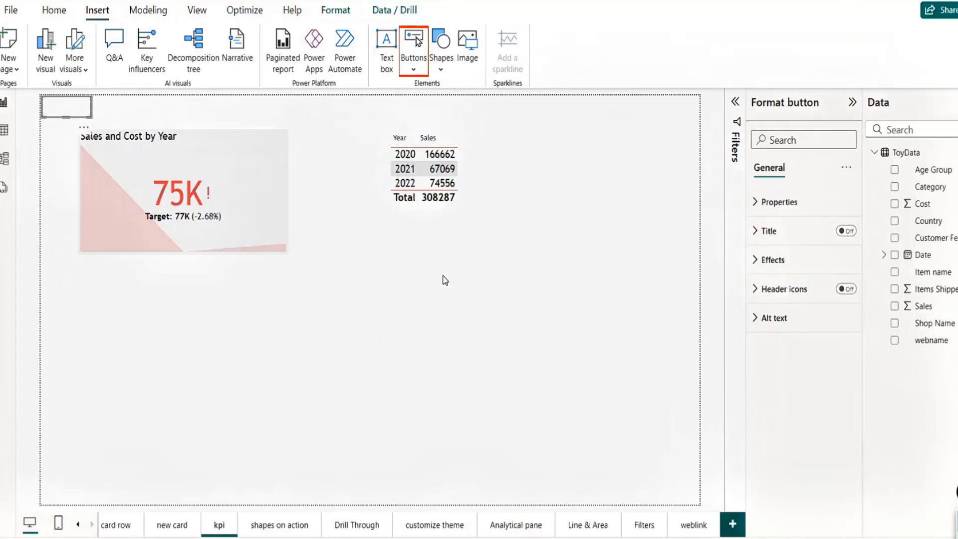
drag(120, 121, 659, 207)
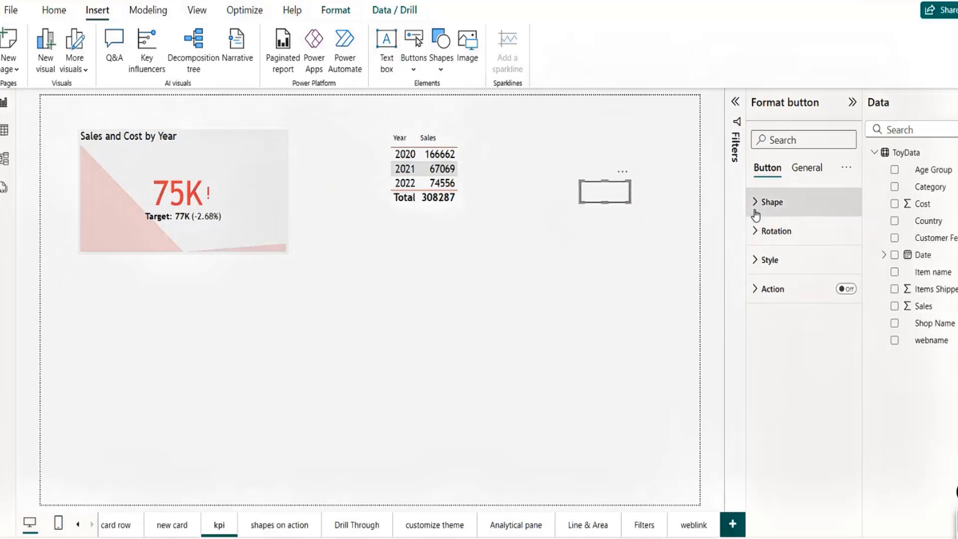
Step: Turn on the button's action as Page navigation to the shapes on action page
click(848, 289)
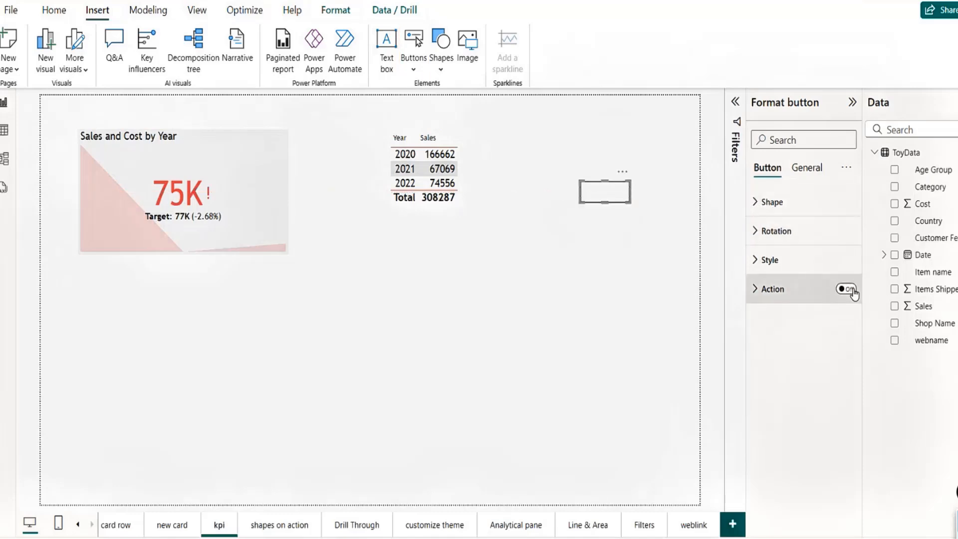
click(755, 290)
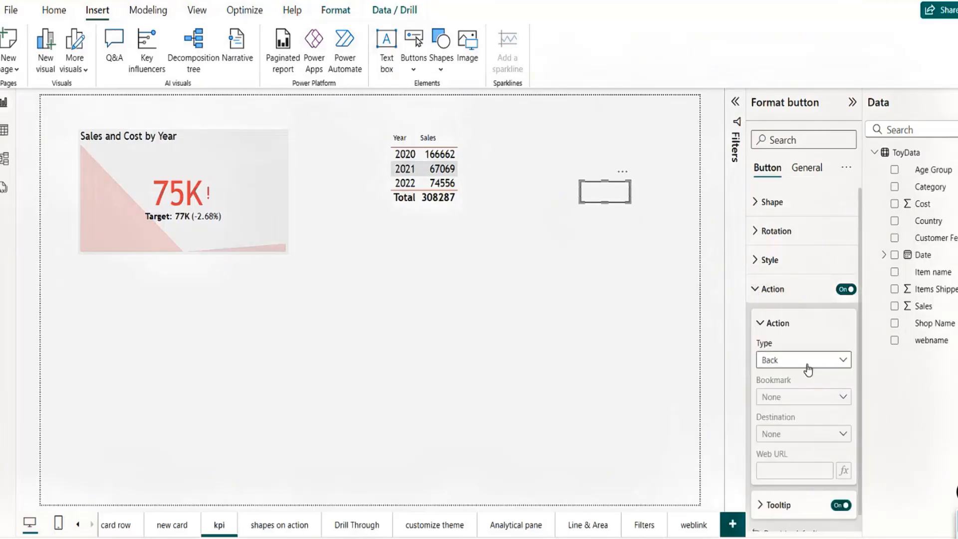
click(809, 370)
click(829, 429)
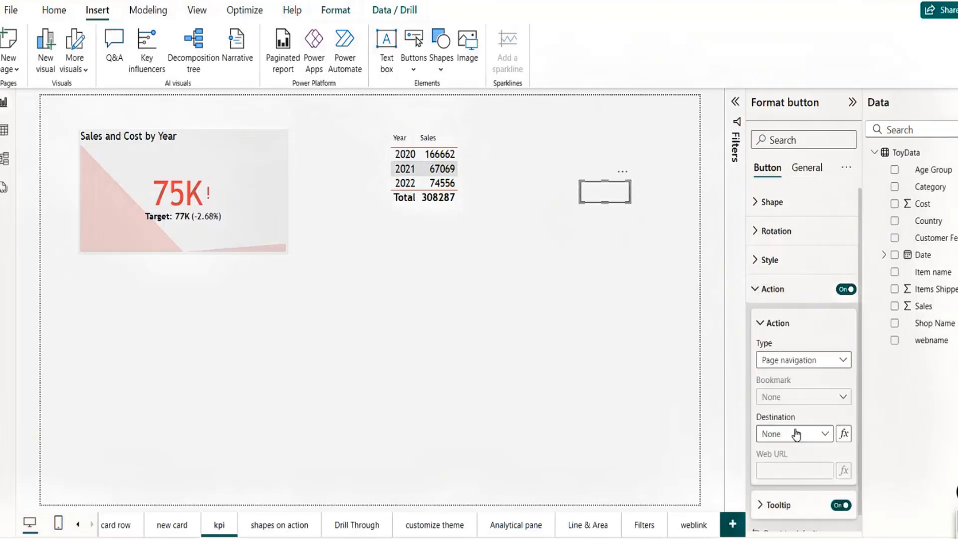
click(827, 438)
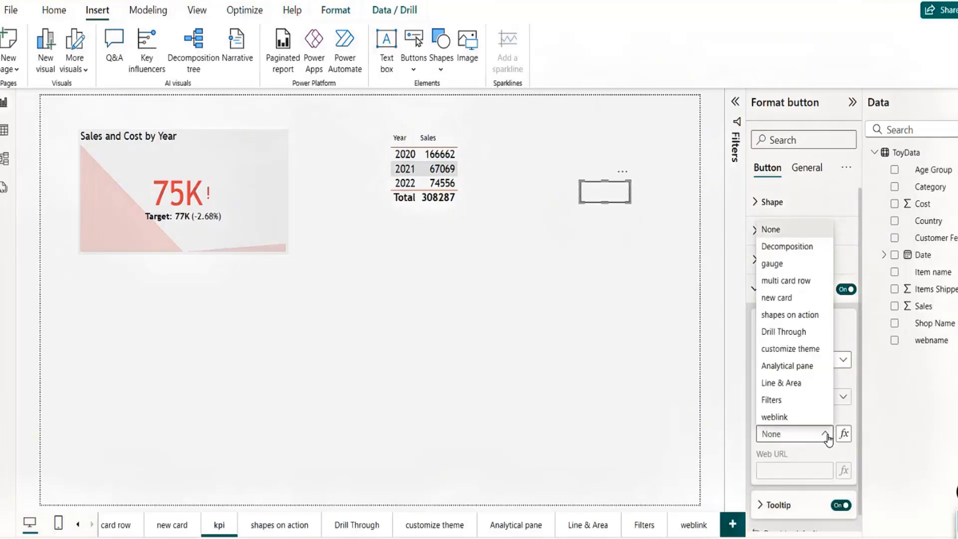
click(785, 316)
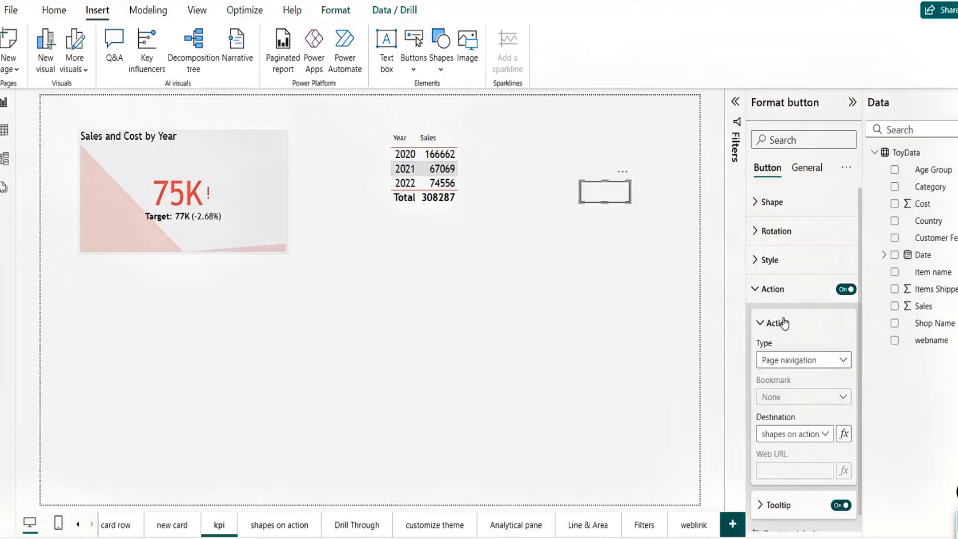
click(665, 286)
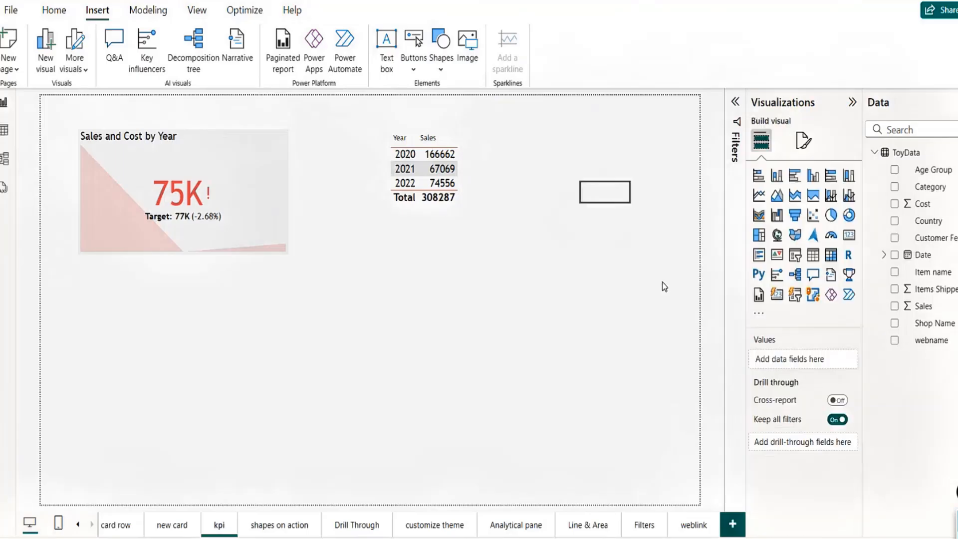
Step: Follow the new button back to shapes on action and drag Go to the upper left
ctrl+click(607, 197)
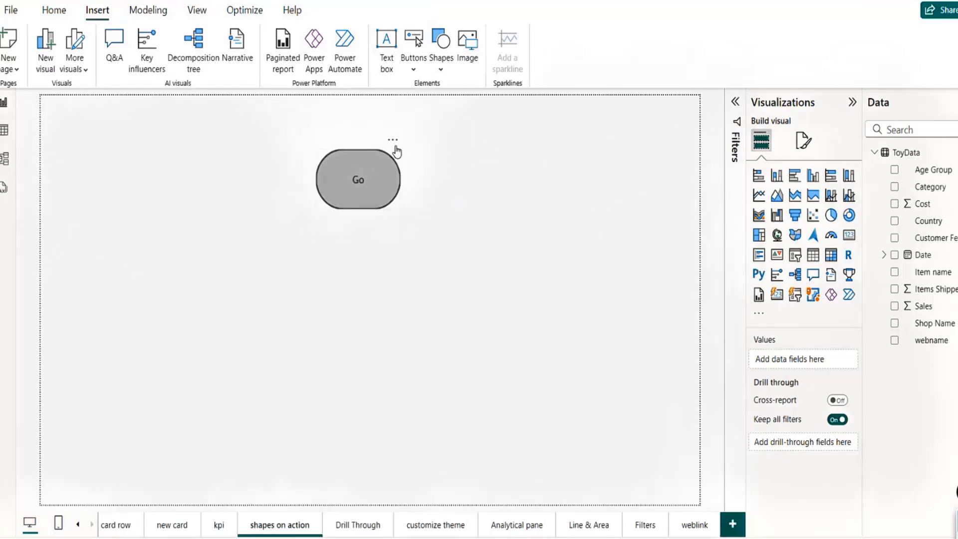
drag(390, 142, 130, 98)
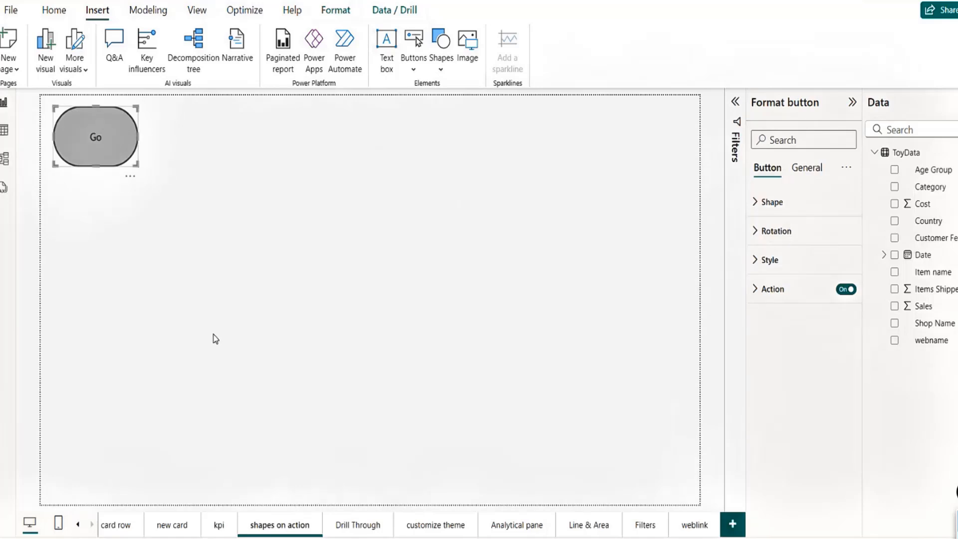
click(323, 304)
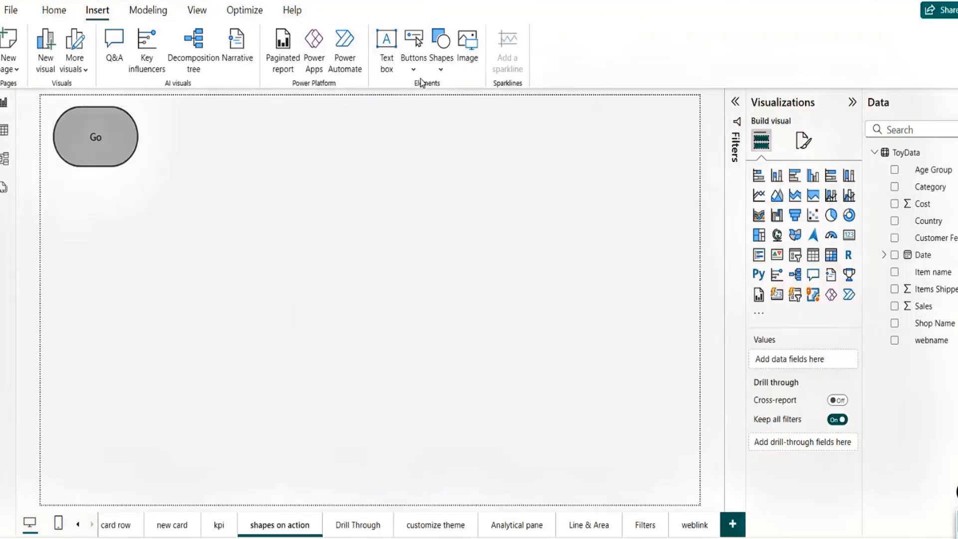
Step: Insert a blank test button on the page, then delete it
click(416, 70)
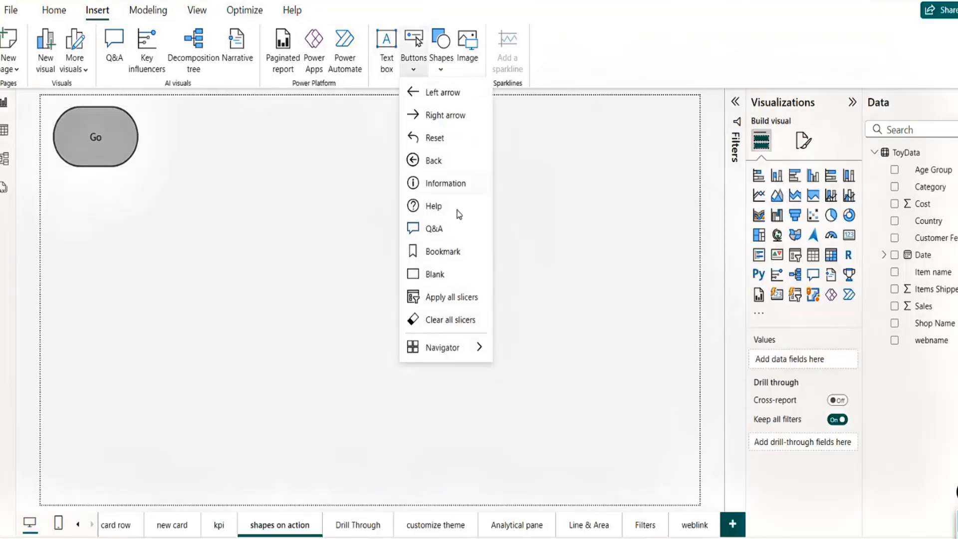
click(453, 273)
drag(82, 124, 382, 186)
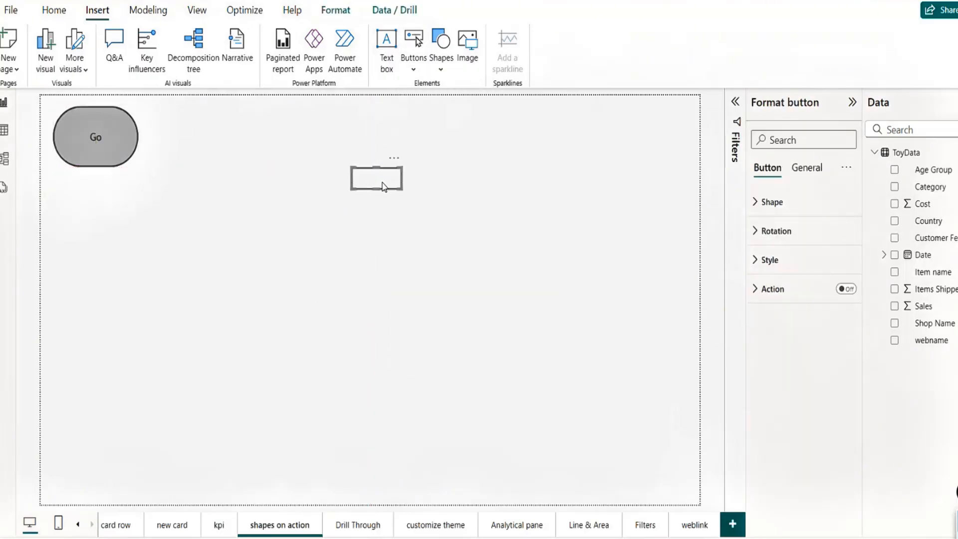
key(Delete)
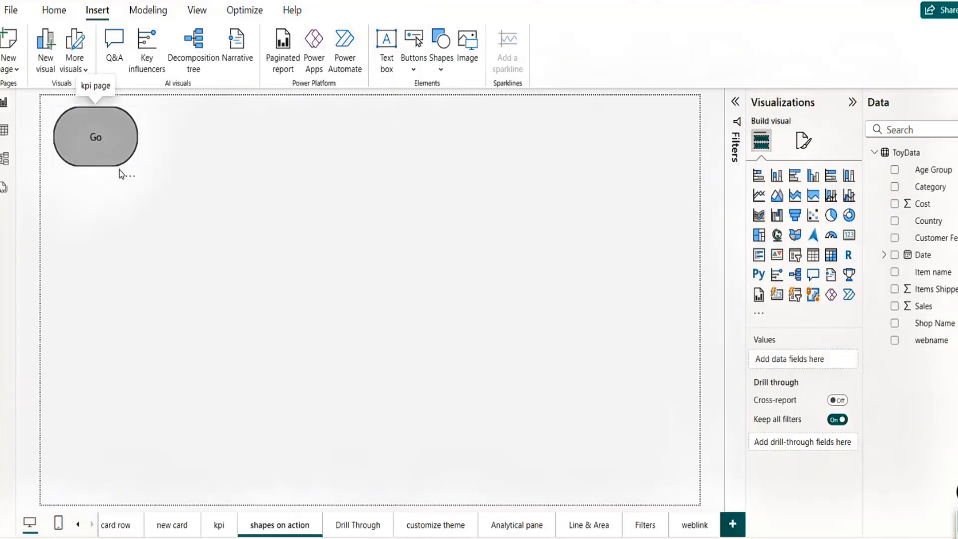
Step: Position the Go button at the top centre of the canvas
mouse_move(115, 162)
mouse_down()
mouse_move(122, 184)
mouse_move(139, 171)
mouse_move(133, 175)
mouse_move(131, 161)
mouse_up()
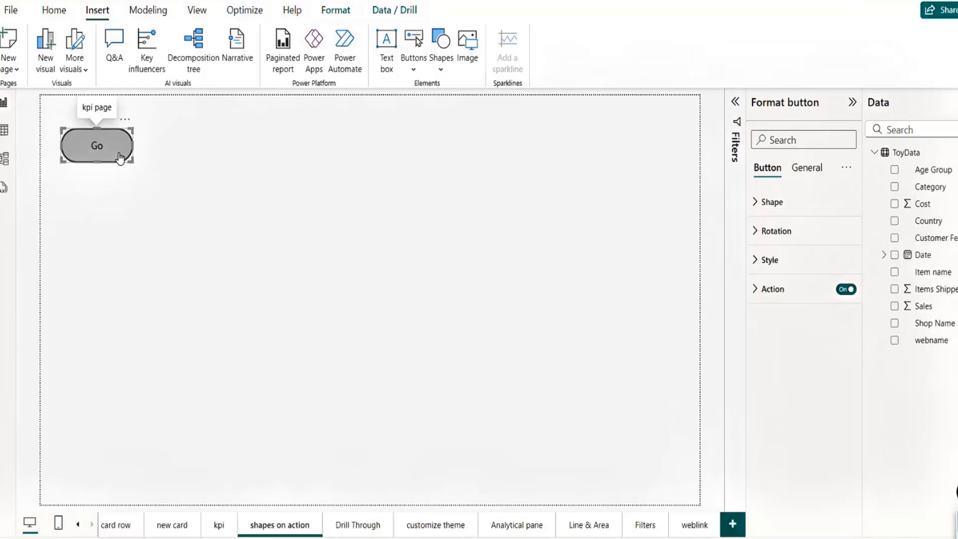
drag(116, 157, 338, 148)
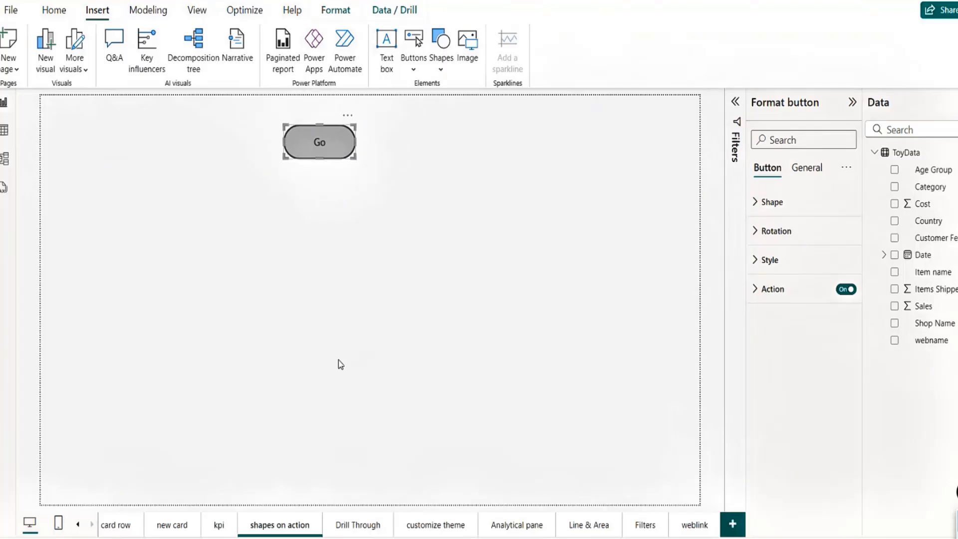
click(346, 217)
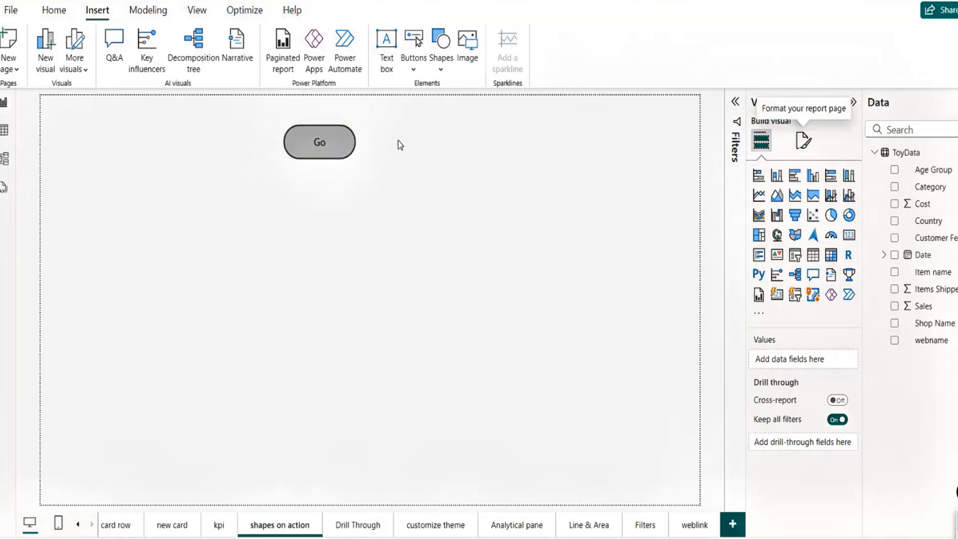
Step: Under Format button > Shape, set the Go button's On hover shape to Oval
click(353, 156)
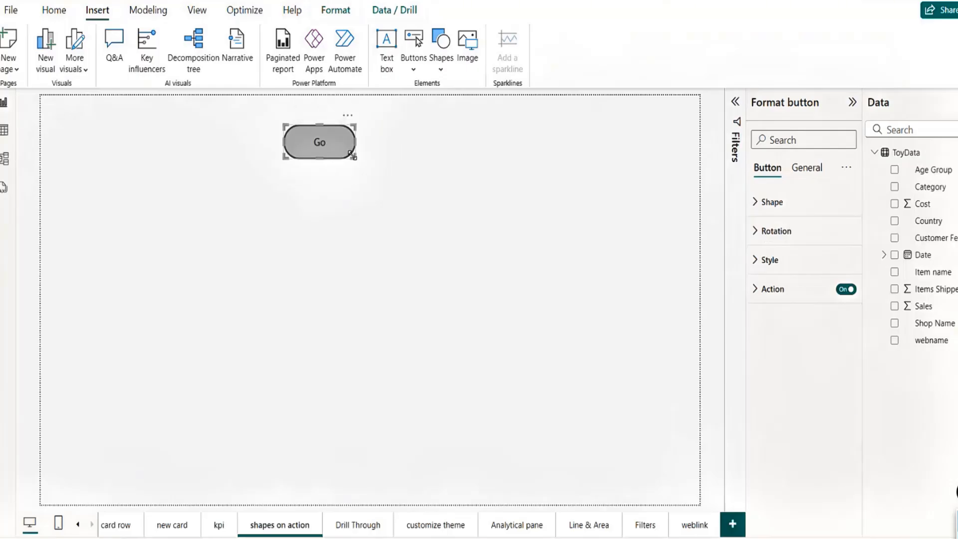
click(756, 204)
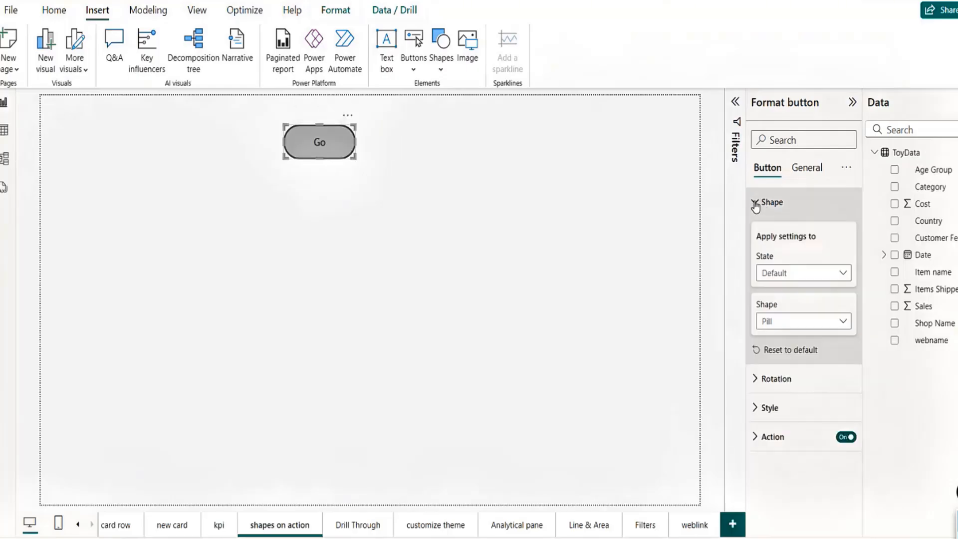
click(805, 277)
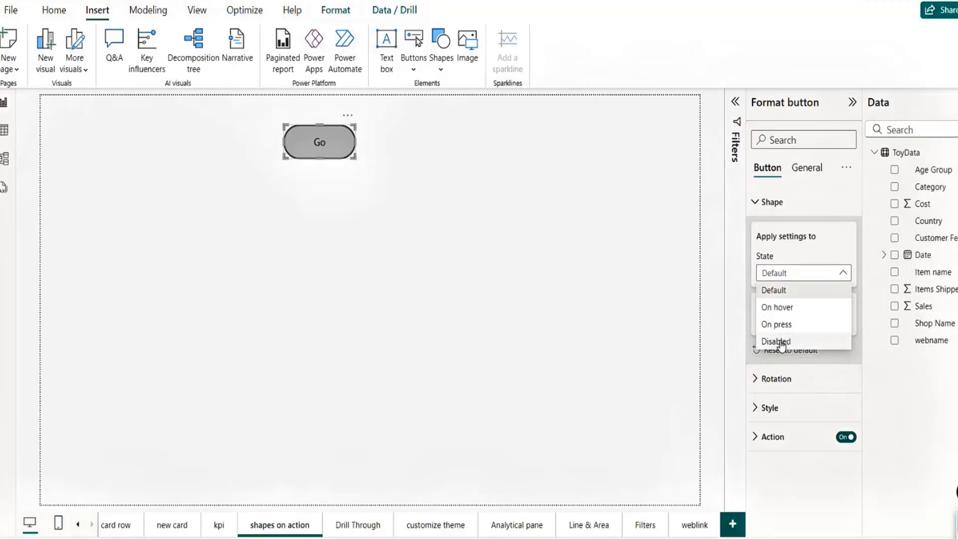
click(319, 148)
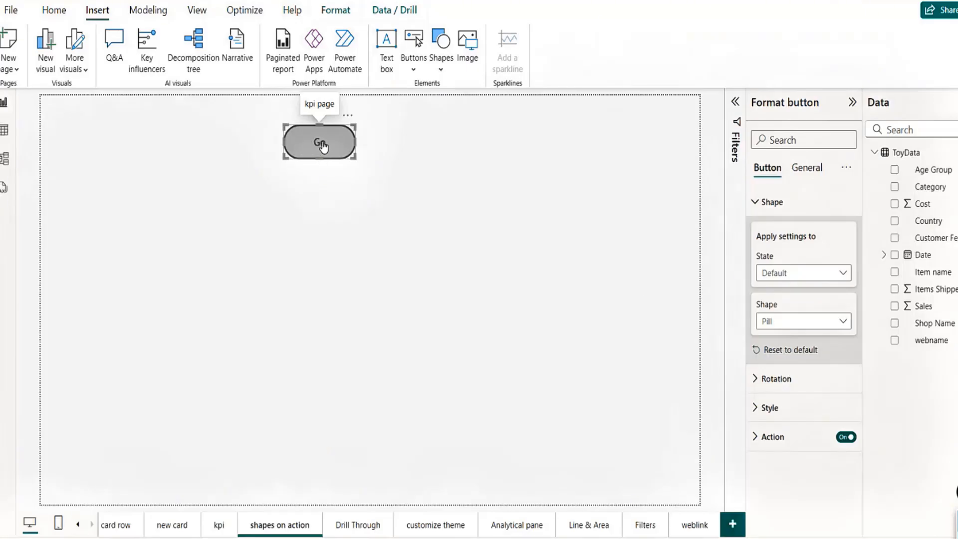
click(811, 276)
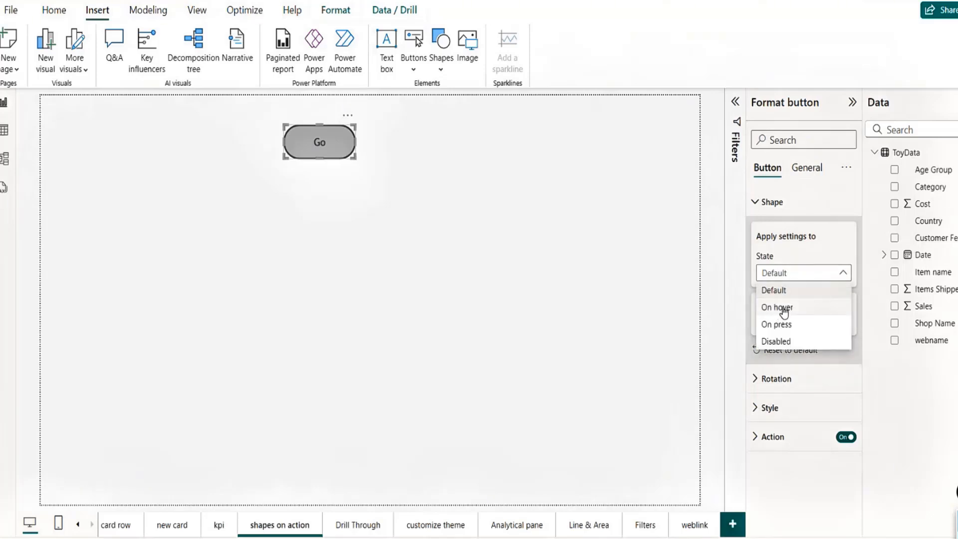
click(789, 253)
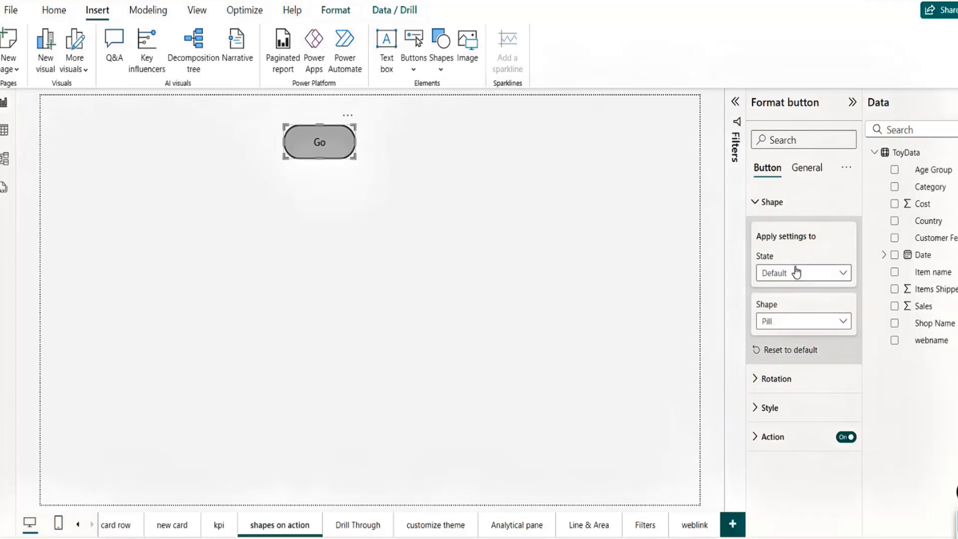
click(794, 273)
click(787, 308)
click(800, 324)
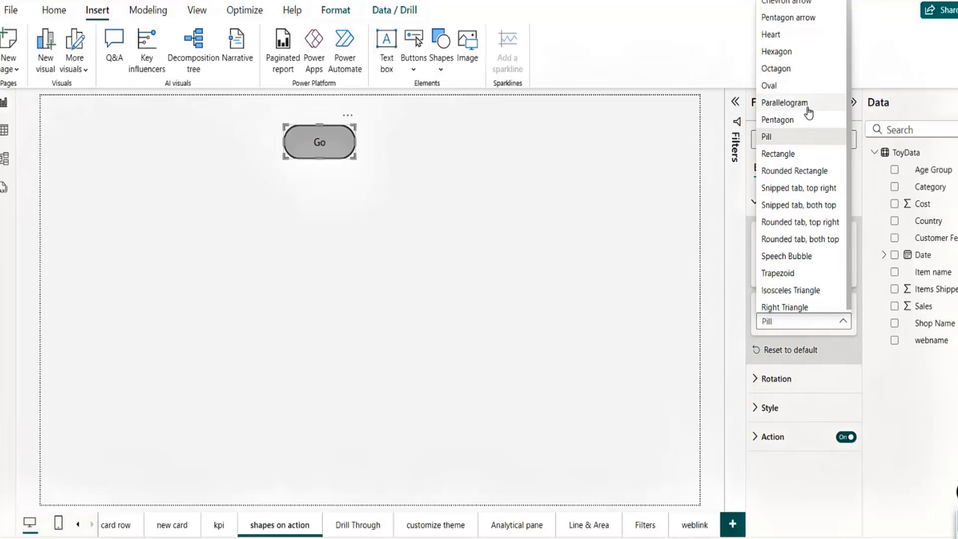
click(782, 87)
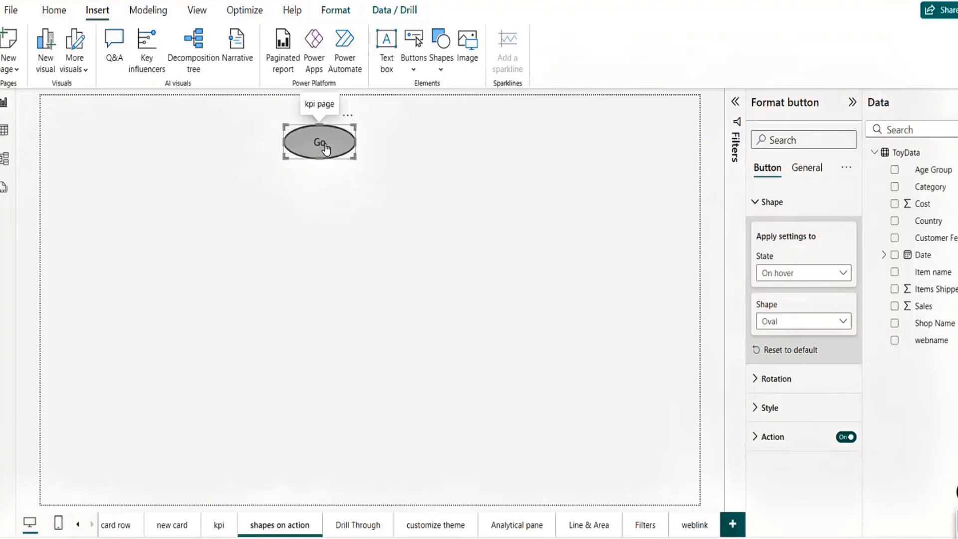
Step: Set the Go button's On hover text font colour to white
click(760, 404)
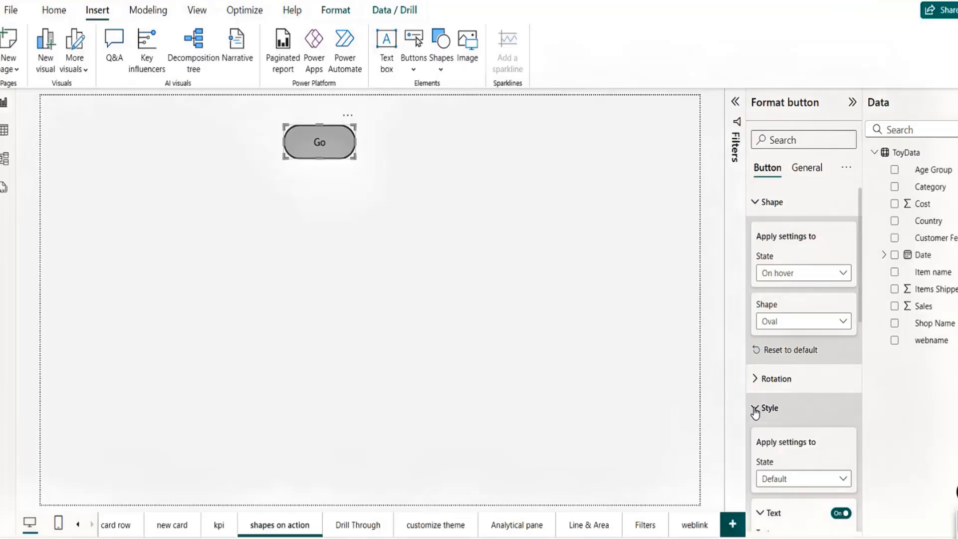
scroll(858, 324, down, 3)
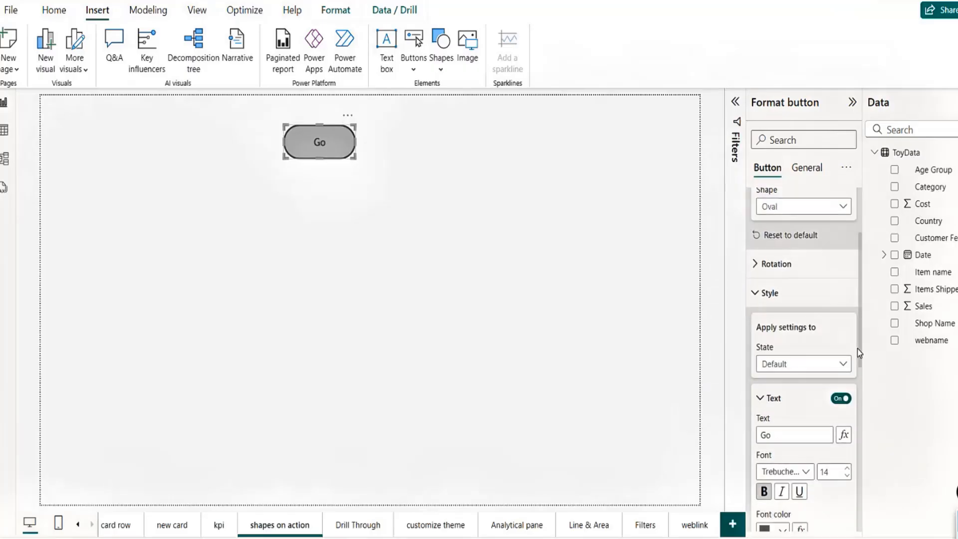
click(810, 364)
click(786, 398)
scroll(861, 334, down, 3)
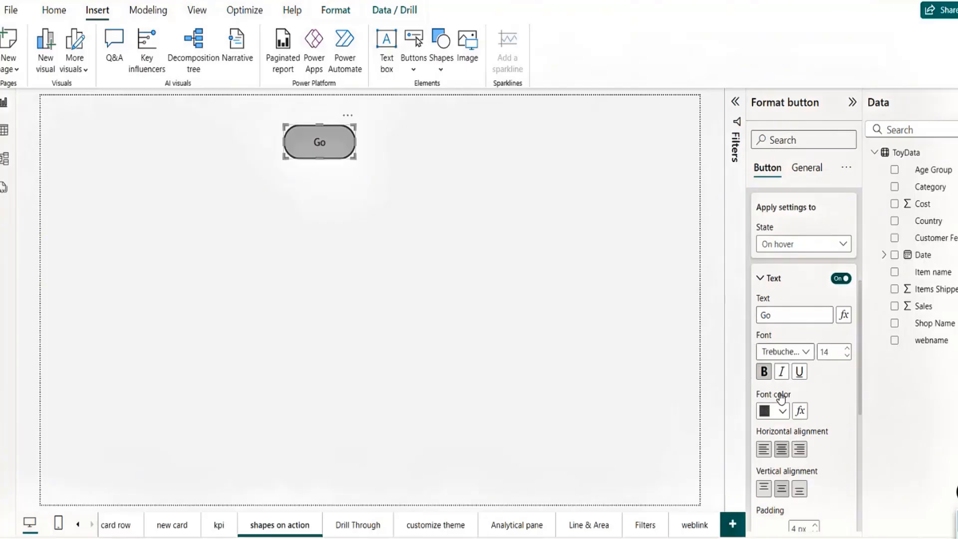
click(783, 412)
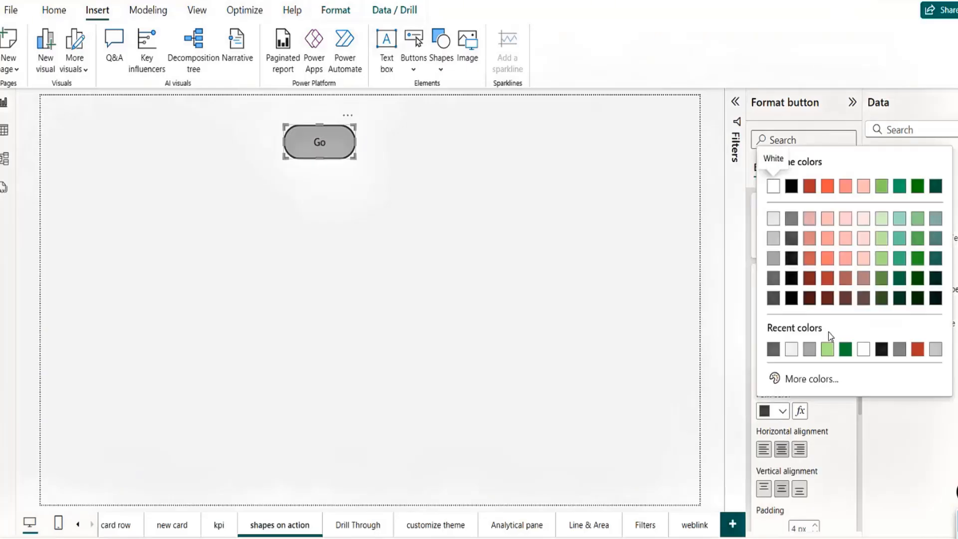
click(864, 349)
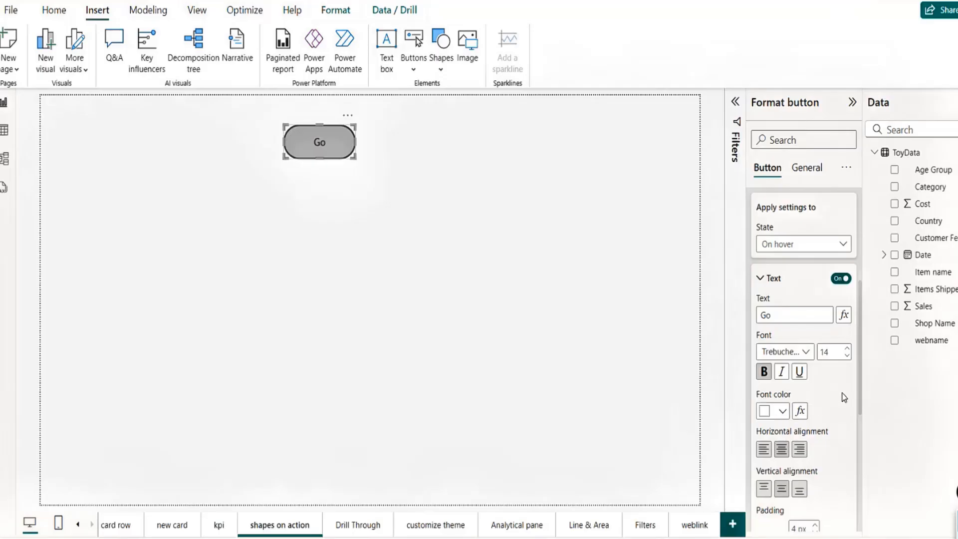
drag(861, 405, 864, 488)
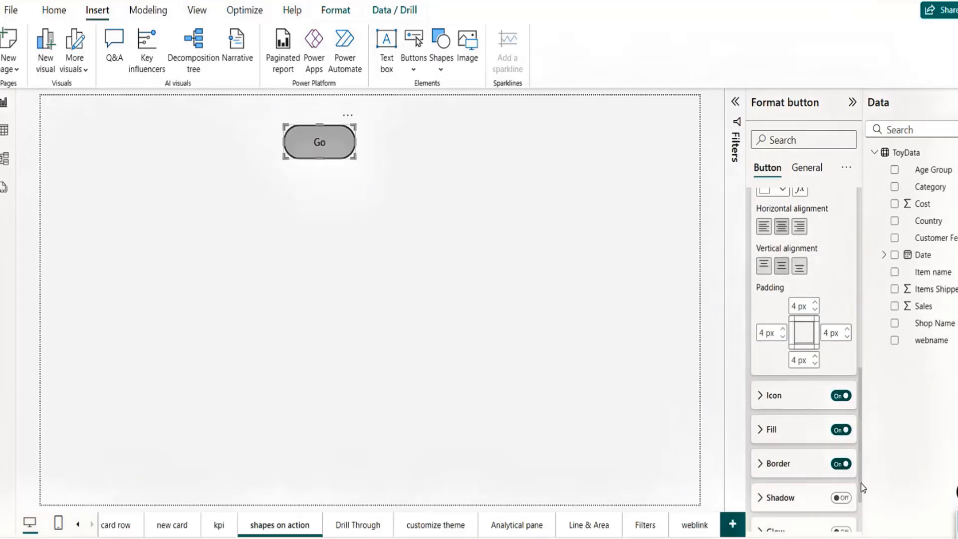
Step: Set the On hover fill colour to dark grey #333333
click(761, 429)
click(785, 468)
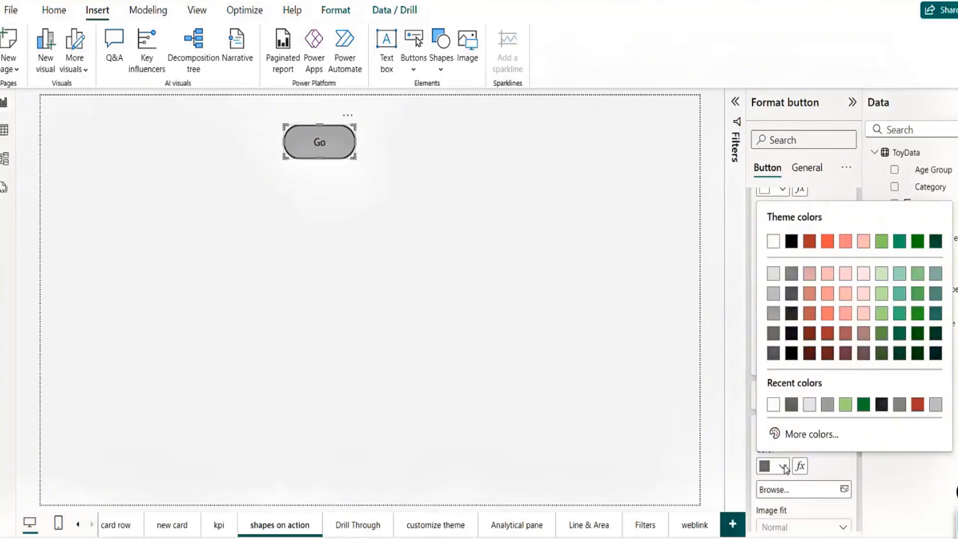
click(882, 405)
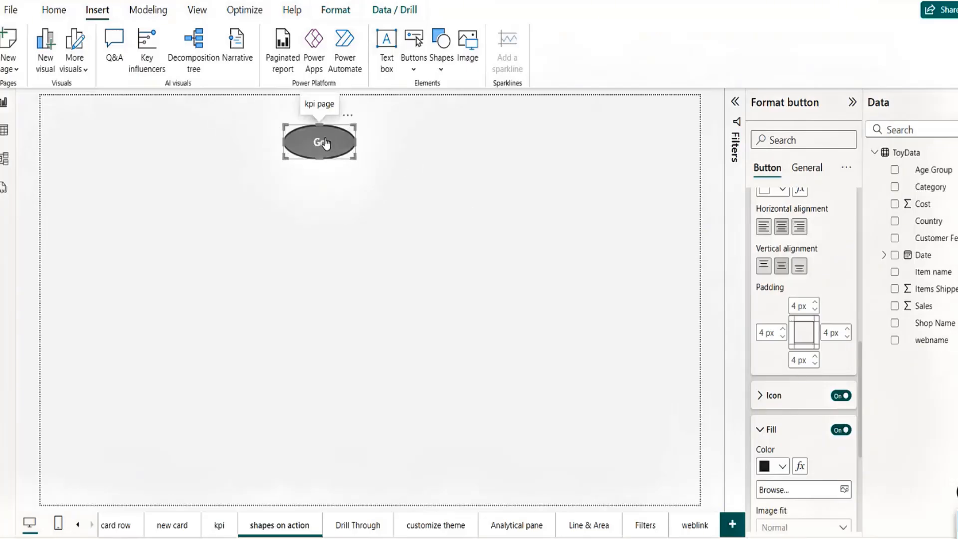
drag(860, 410, 847, 223)
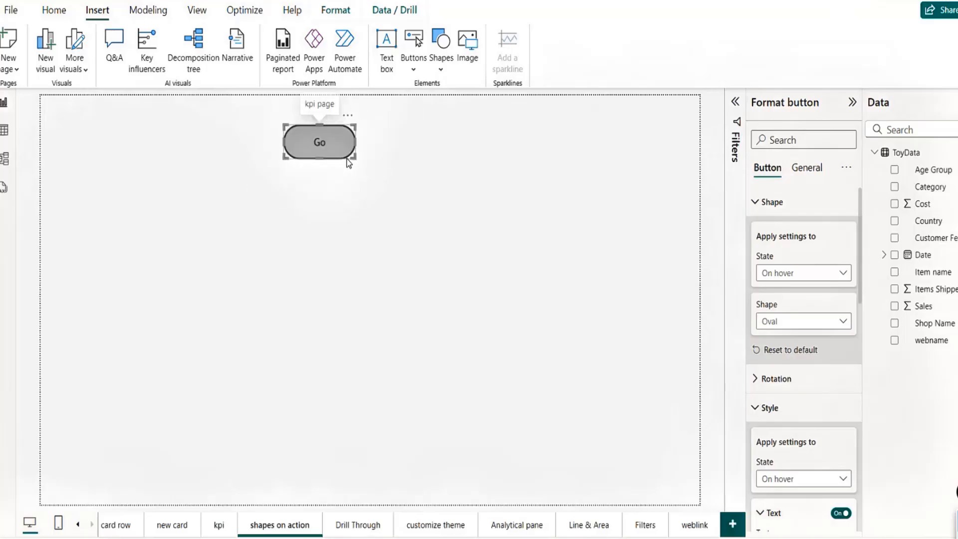
Step: Drag the Go button further left, keeping the hover state selected
drag(347, 160, 272, 164)
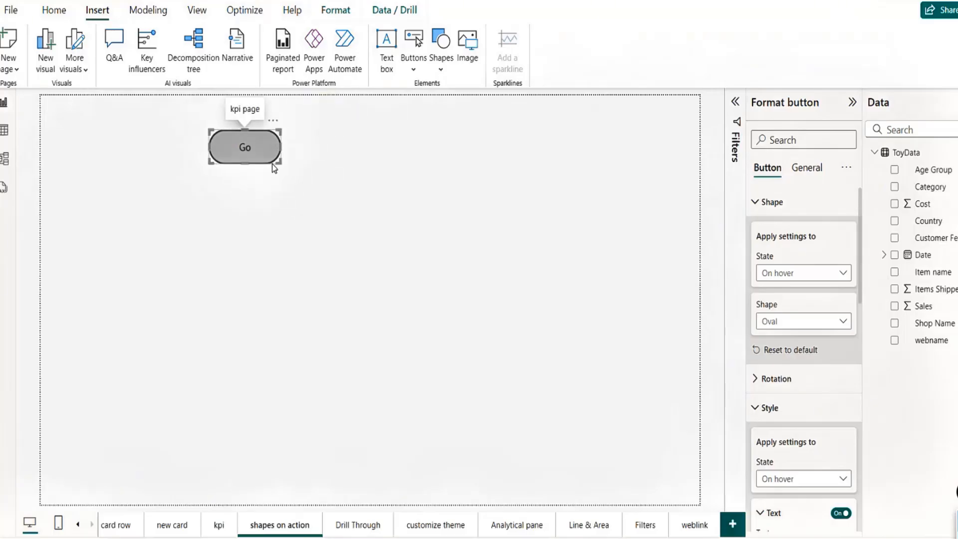
click(816, 274)
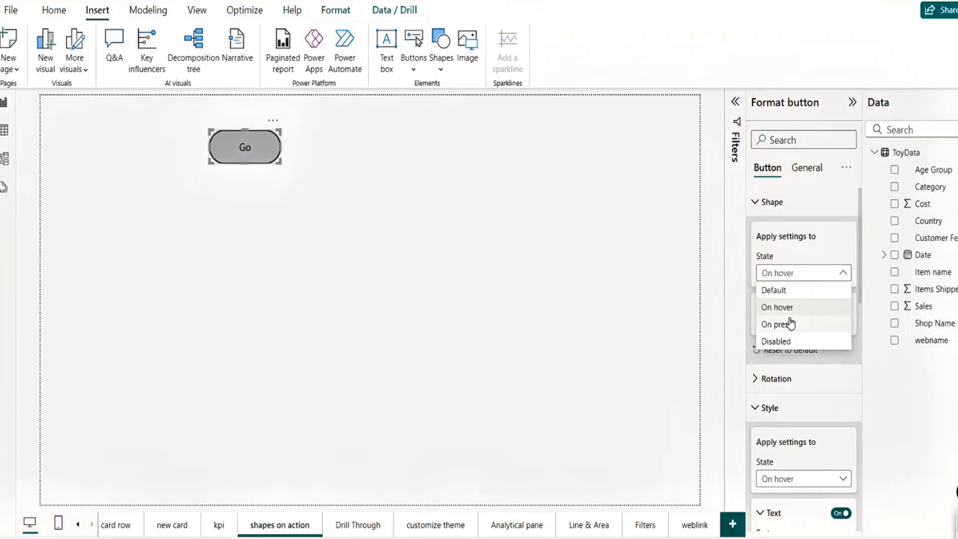
click(825, 248)
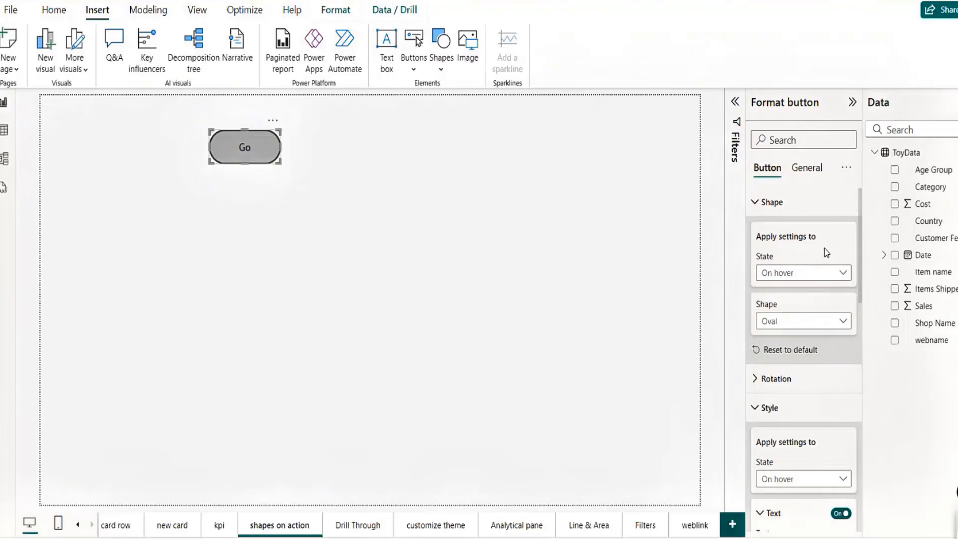
click(487, 265)
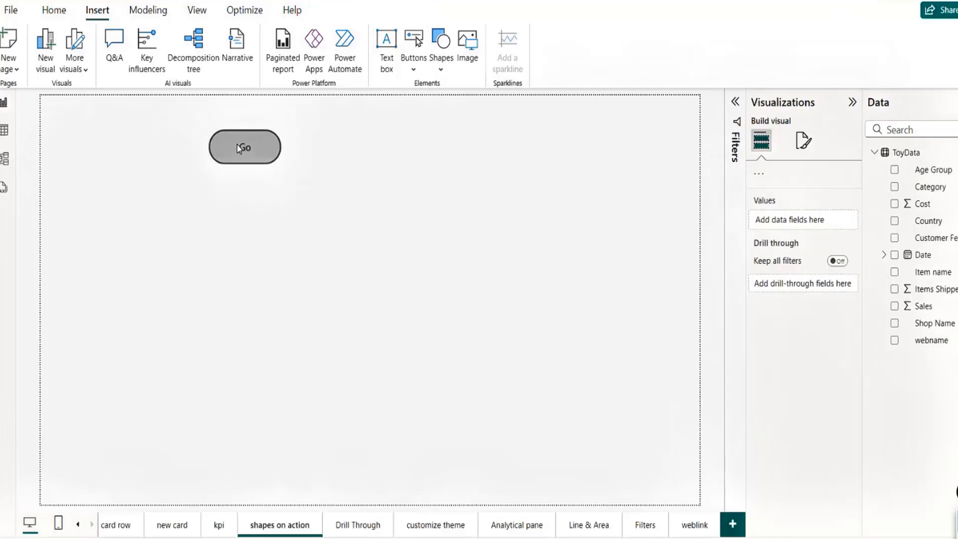
Step: Follow Go to the kpi page and its link back, then dismiss the Shapes list
ctrl+click(240, 148)
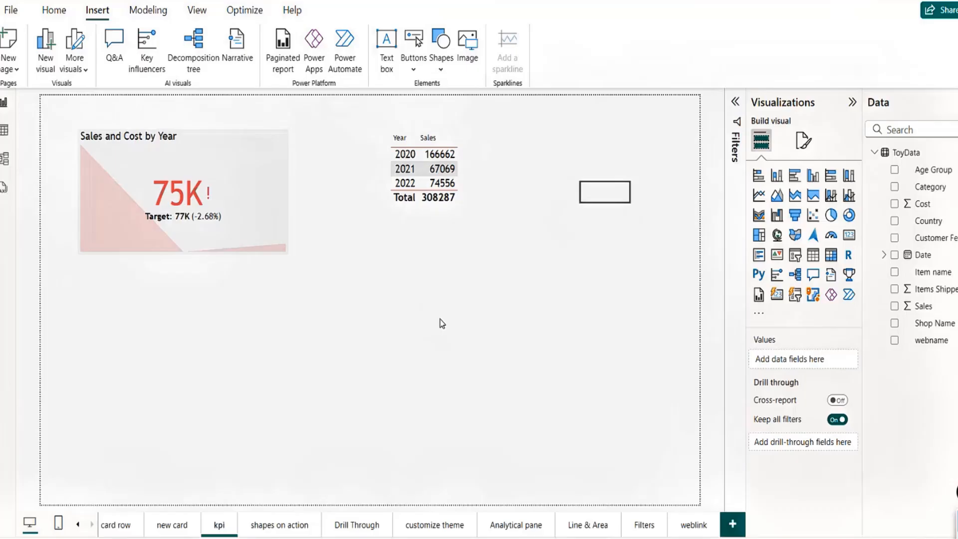
ctrl+click(610, 195)
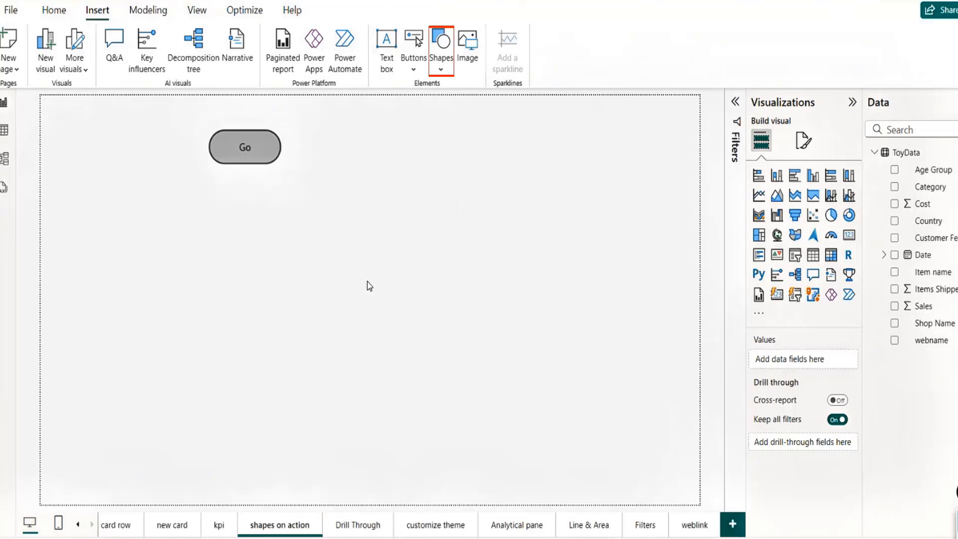
click(440, 71)
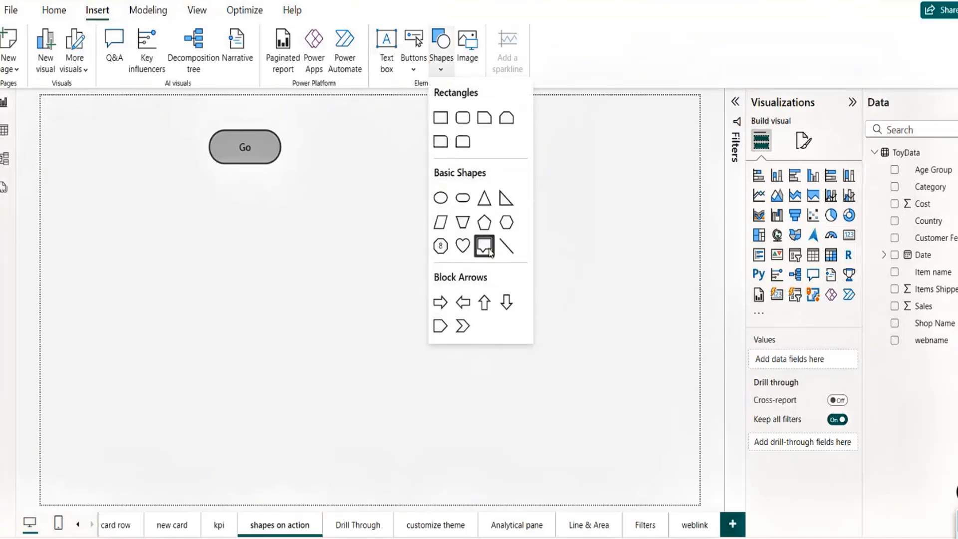
click(366, 171)
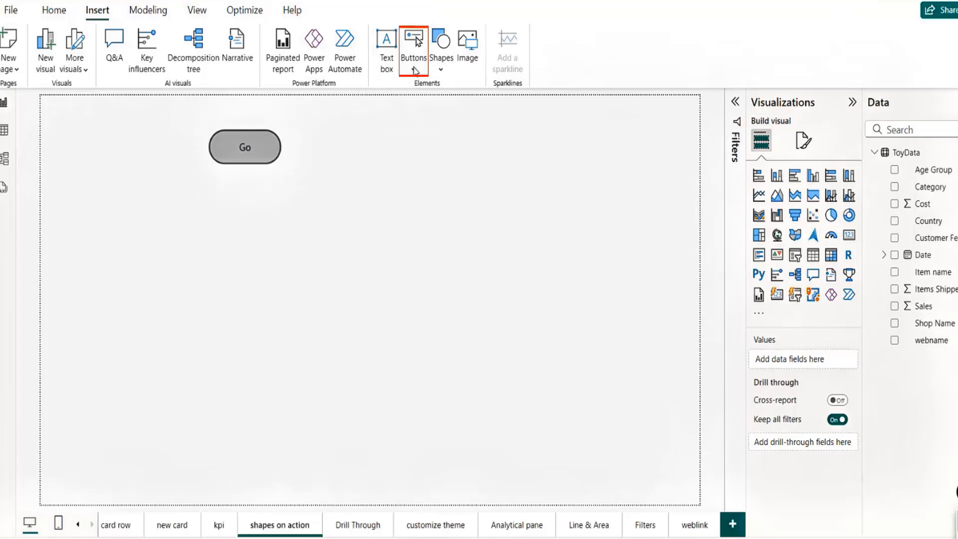
Step: Insert a blank button right of Go and set its action Type to Q&A
click(414, 63)
click(451, 283)
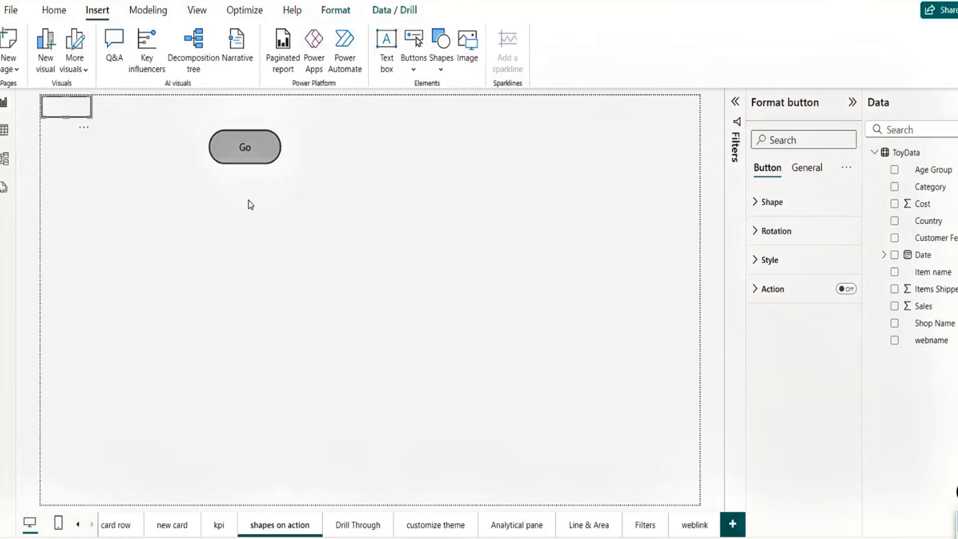
drag(80, 106, 463, 154)
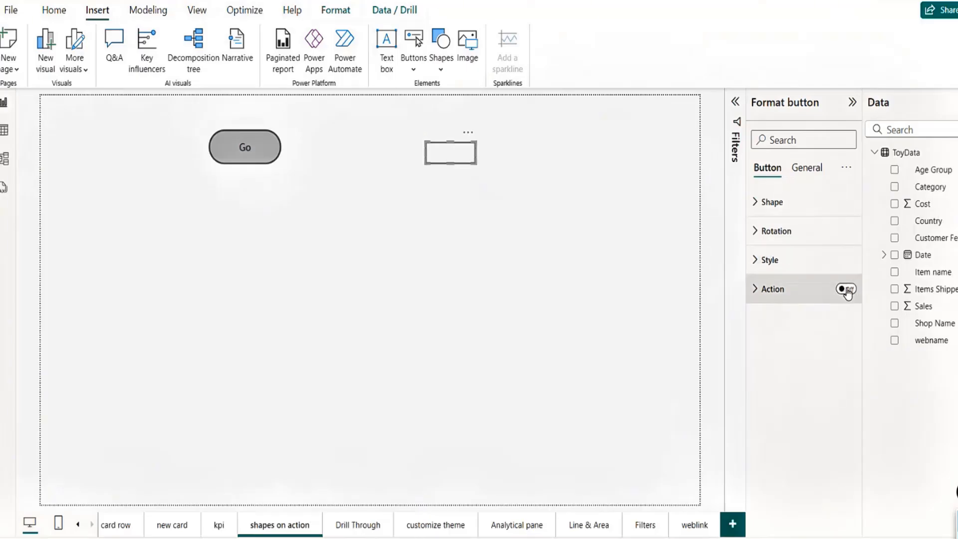
click(846, 289)
click(759, 291)
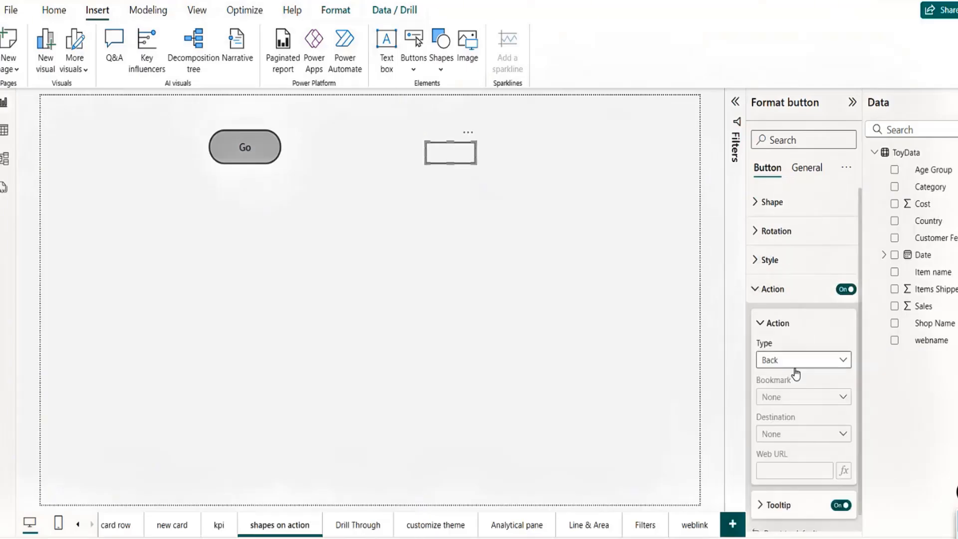
click(812, 360)
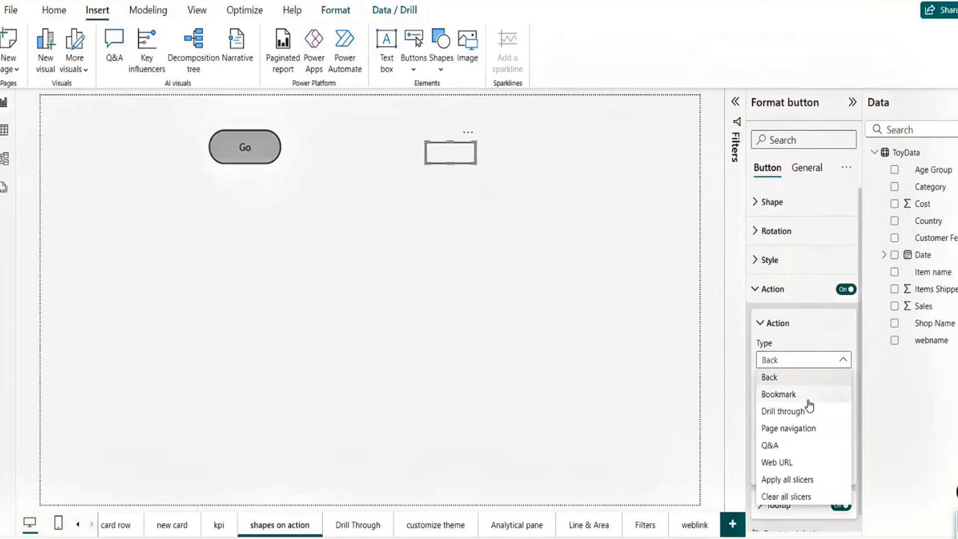
click(775, 447)
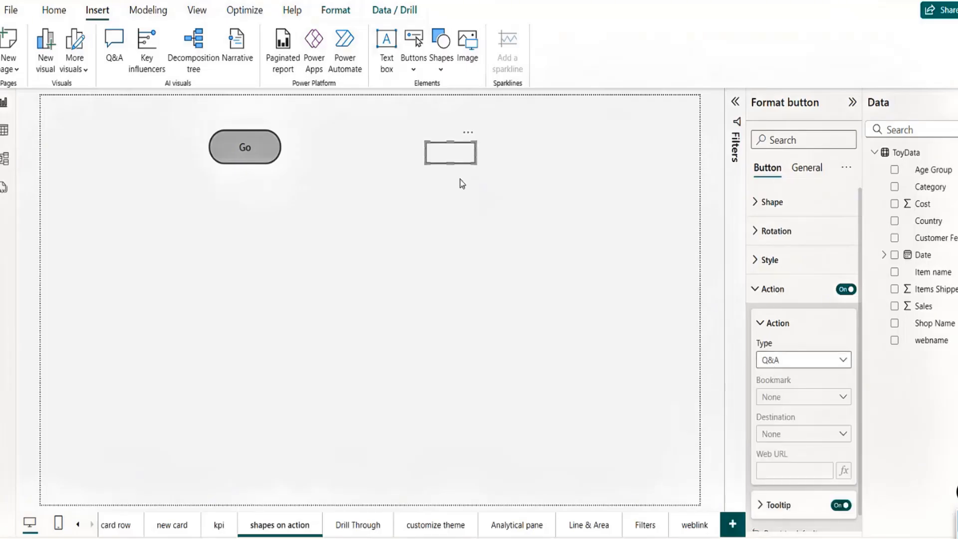
ctrl+click(455, 152)
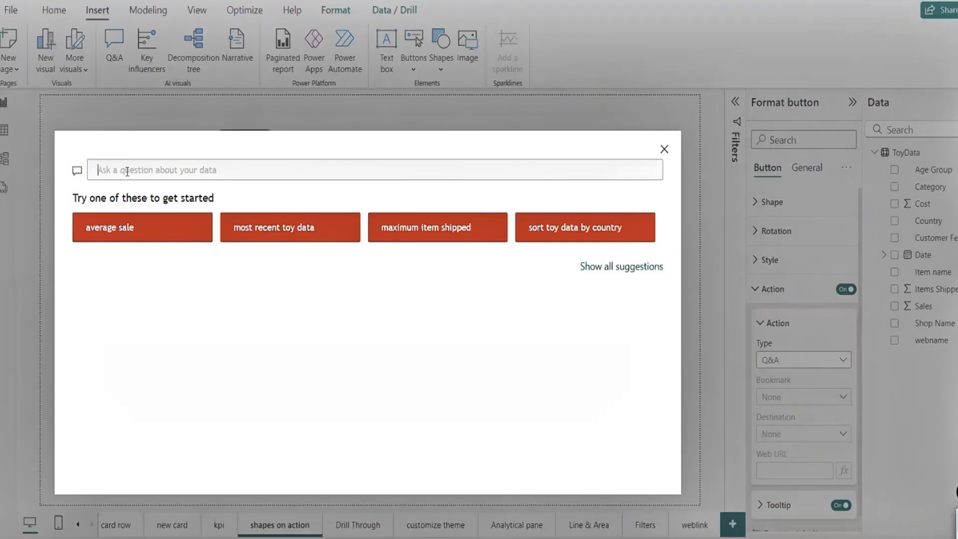
click(109, 230)
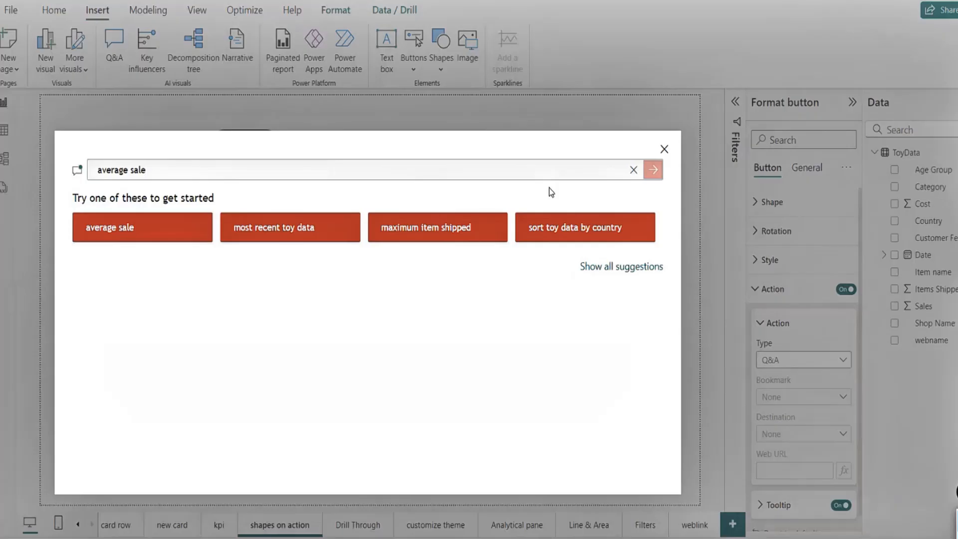
click(653, 170)
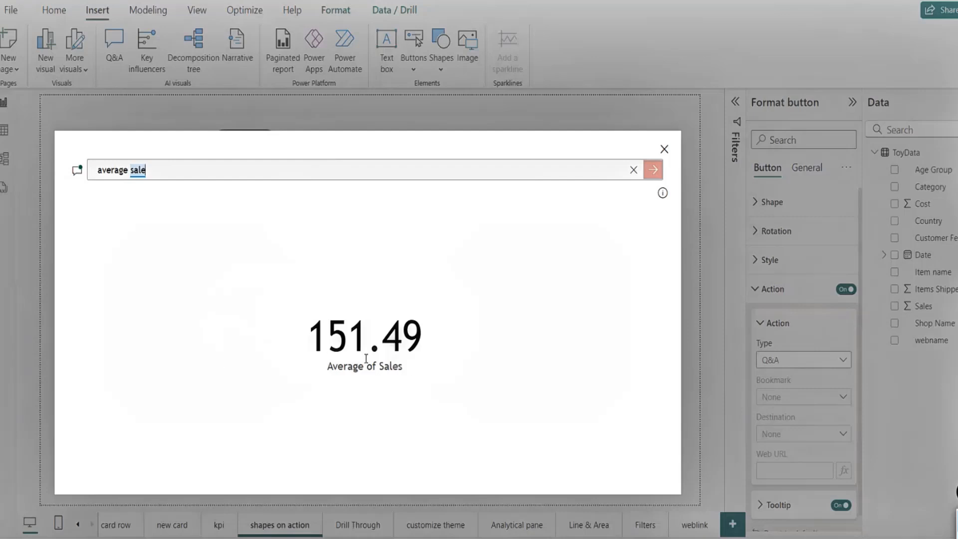
key(BackSpace)
key(BackSpace)
key(BackSpace)
key(BackSpace)
key(BackSpace)
key(BackSpace)
key(BackSpace)
key(BackSpace)
key(BackSpace)
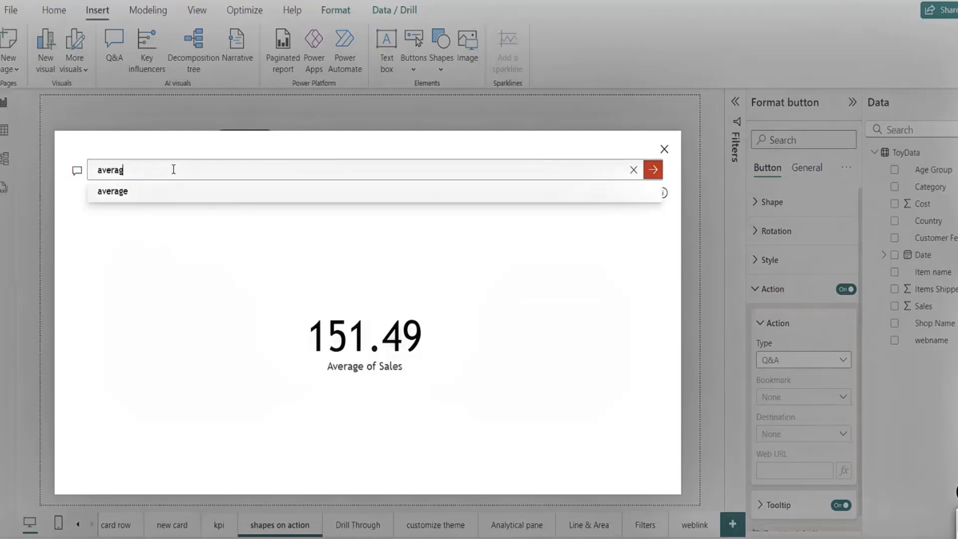
key(BackSpace)
key(BackSpace)
key(BackSpace)
text(top )
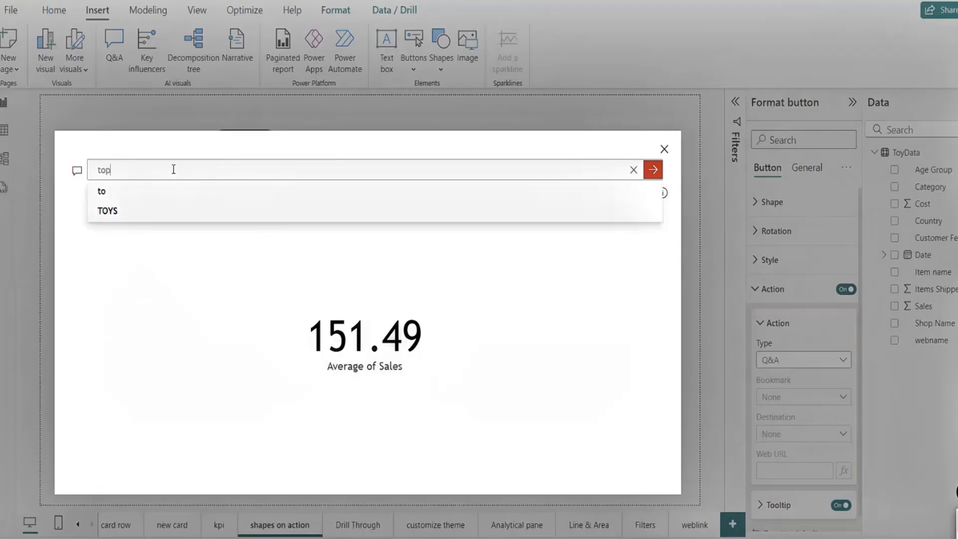
text(items sal)
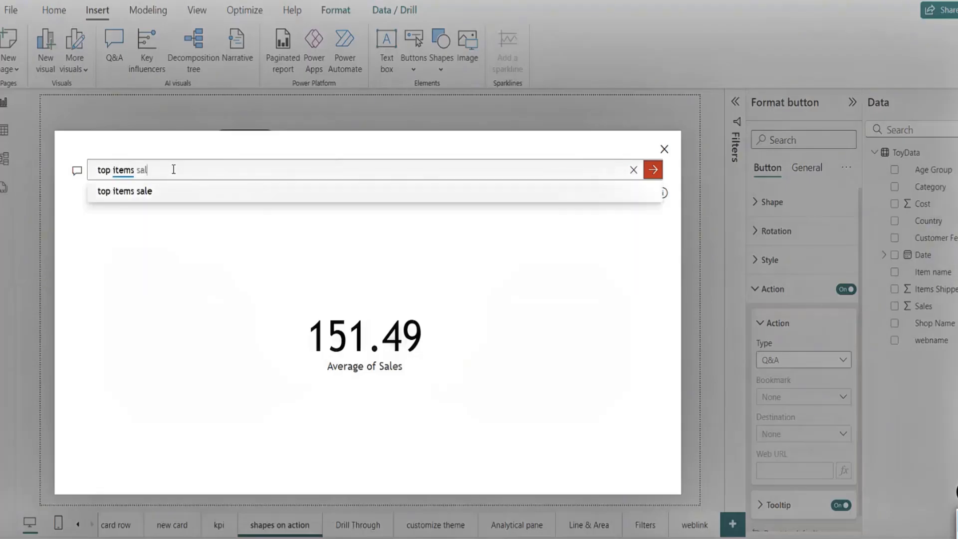
text(es wise)
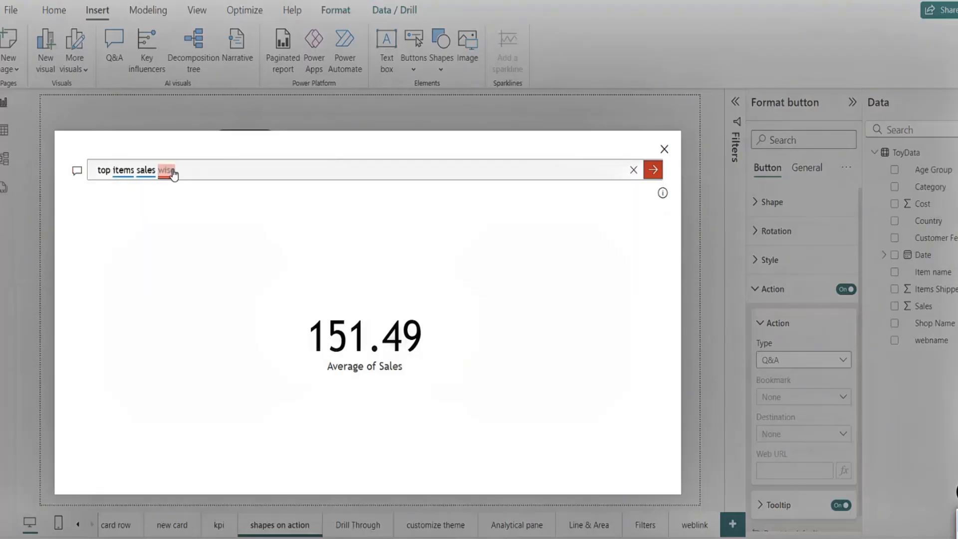
click(654, 172)
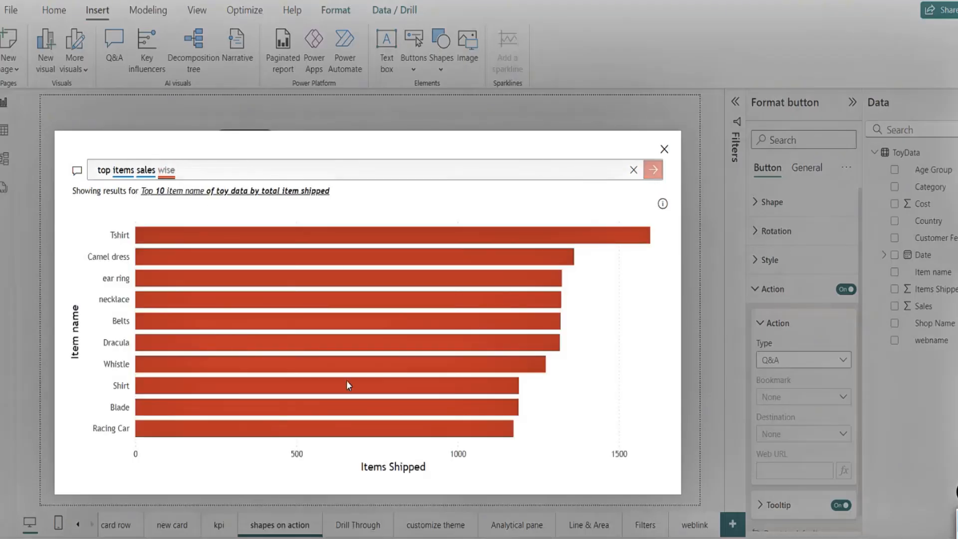
click(664, 149)
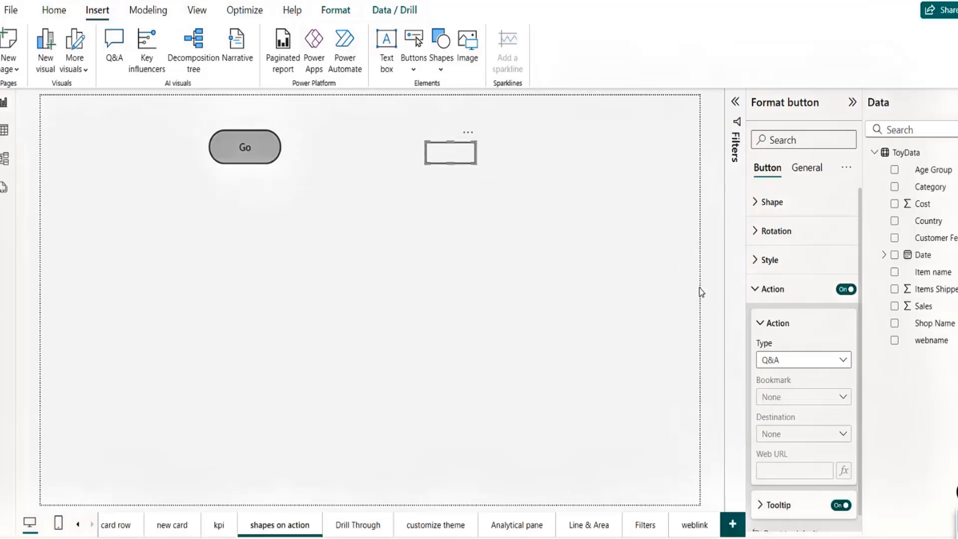
Step: Set the button's action to Apply all slicers and widen it at the top right
click(841, 362)
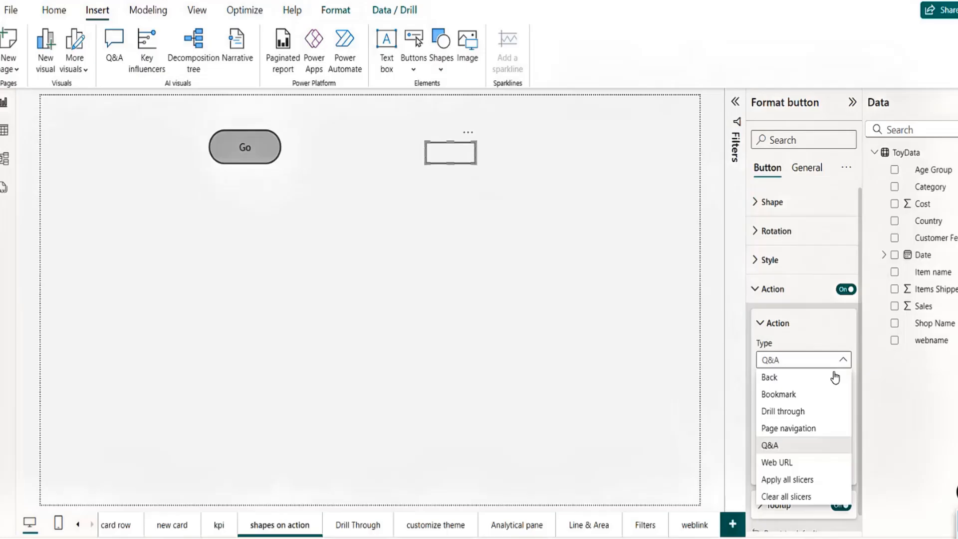
click(782, 464)
click(777, 468)
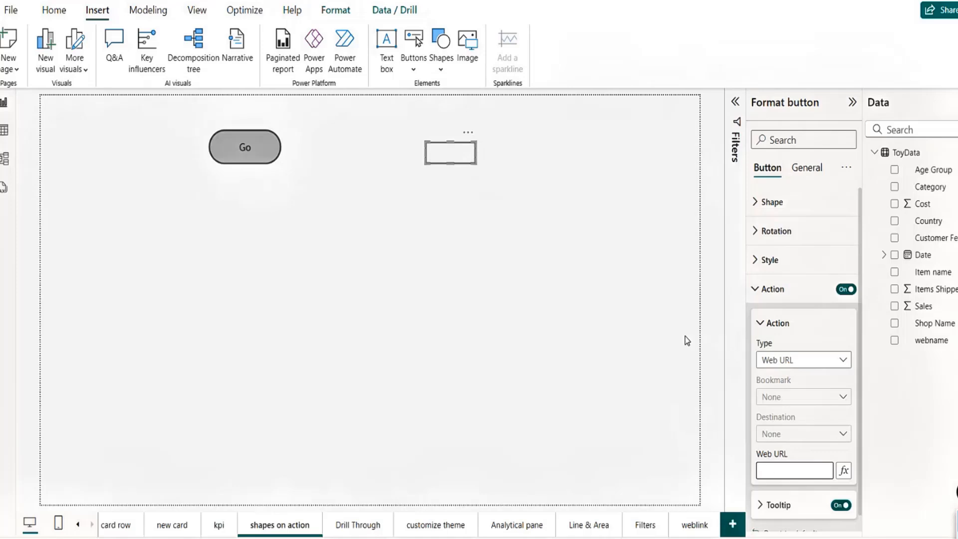
click(808, 370)
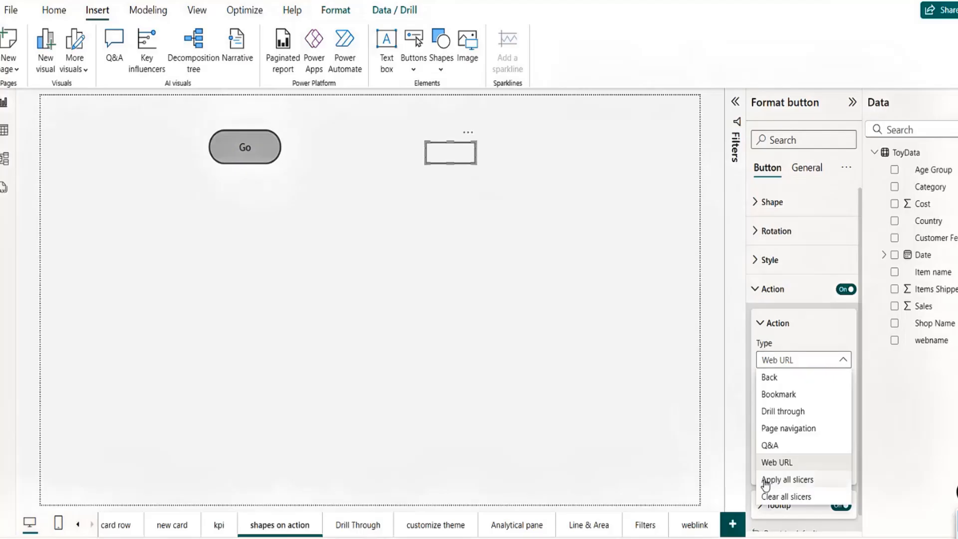
click(802, 480)
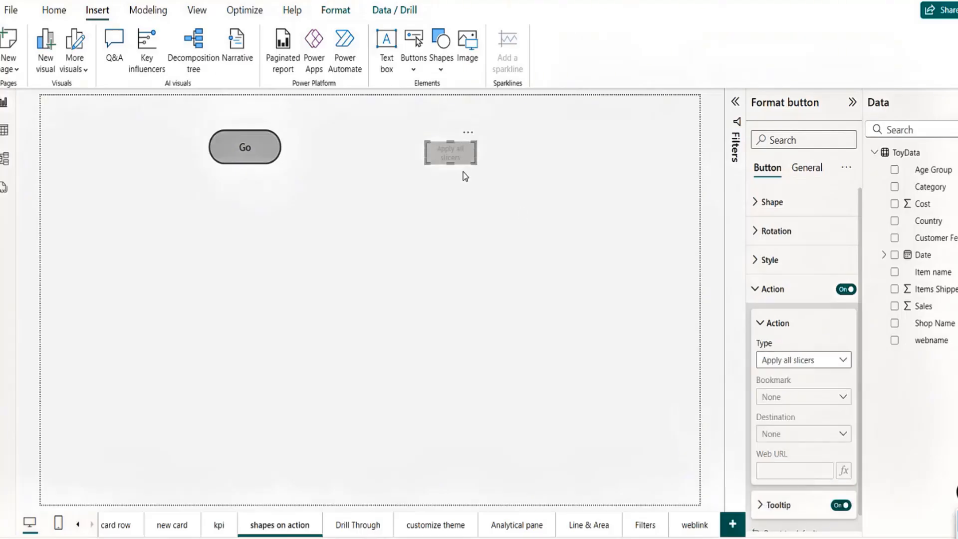
drag(453, 168, 594, 165)
click(440, 202)
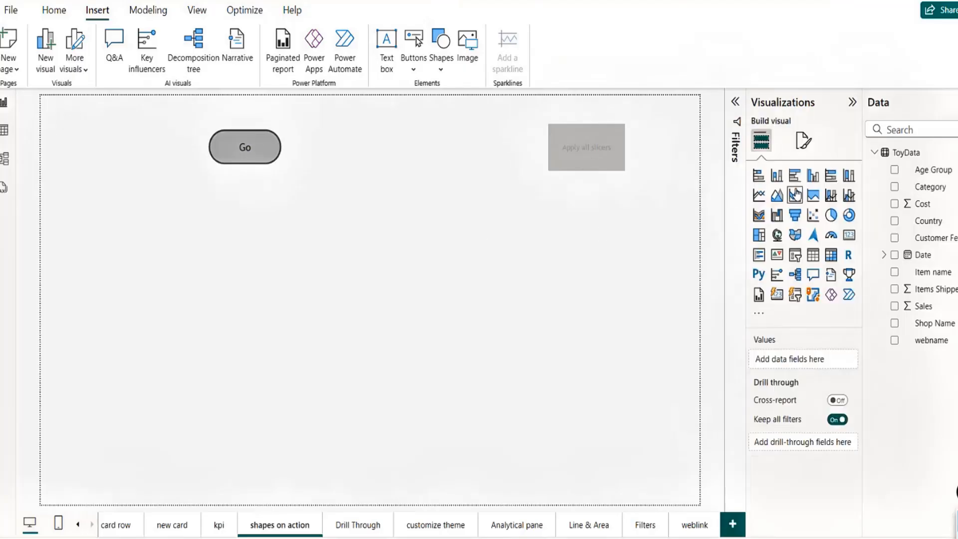
Step: Add a clustered column chart of Sales by Age Group, widened and moved lower
click(812, 176)
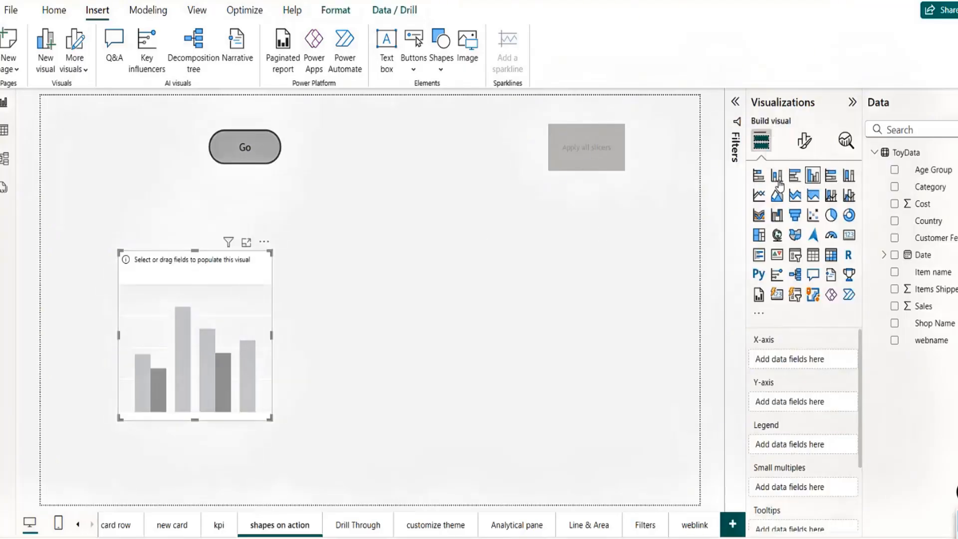
click(894, 171)
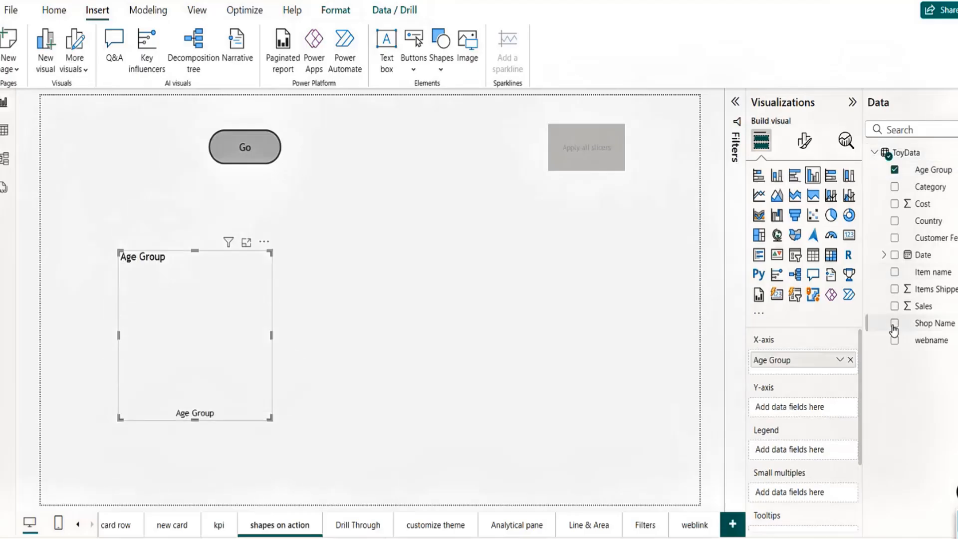
click(895, 306)
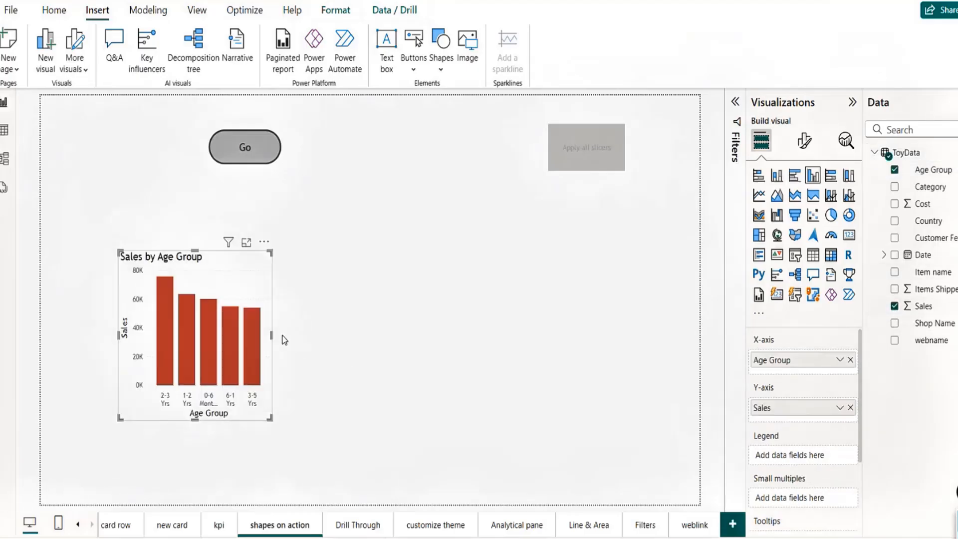
drag(271, 335, 334, 335)
drag(315, 274, 368, 325)
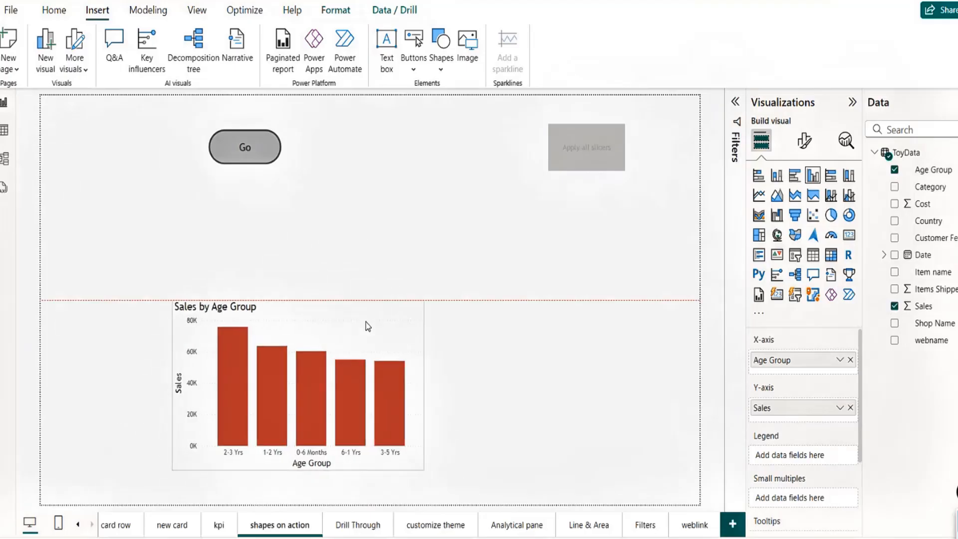
click(369, 154)
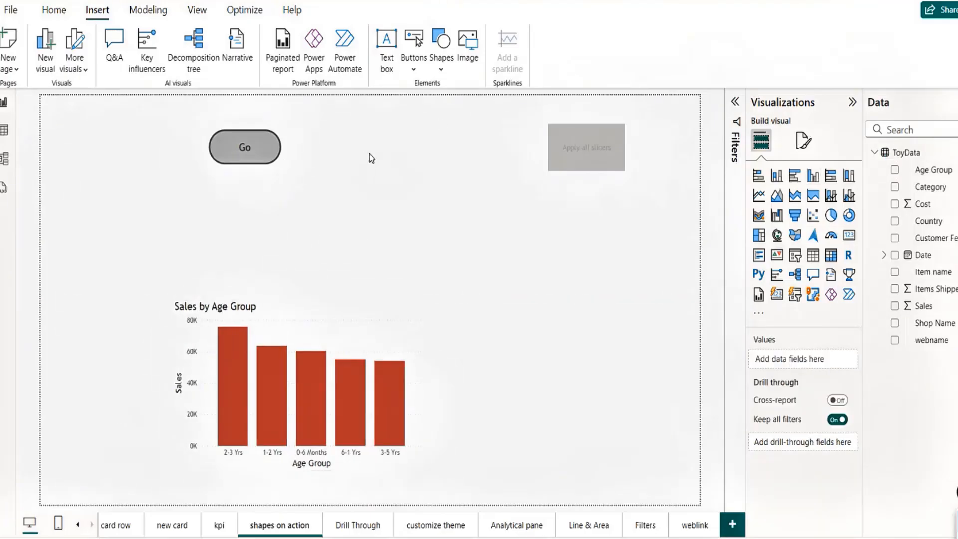
Step: Add a narrow Country slicer next to the Go button
click(794, 259)
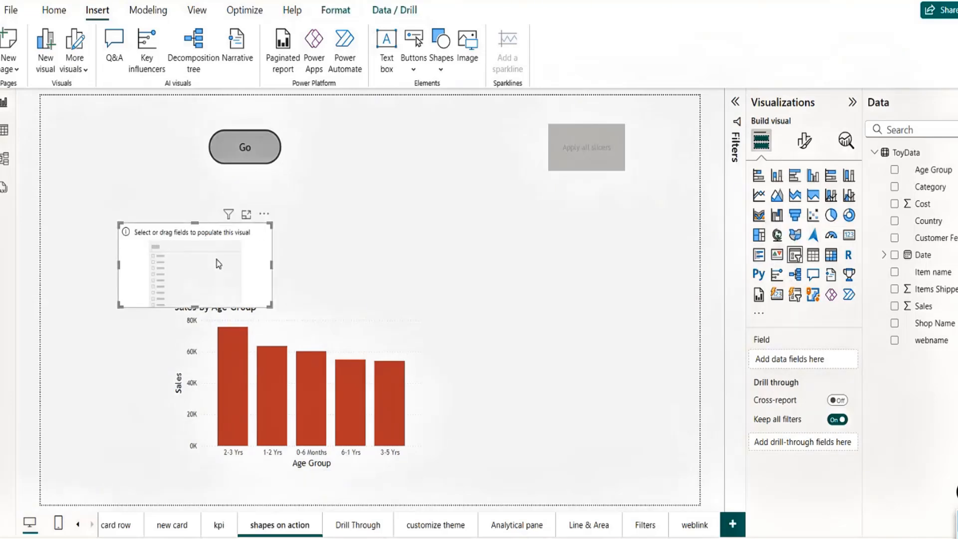
drag(220, 259, 428, 186)
click(895, 221)
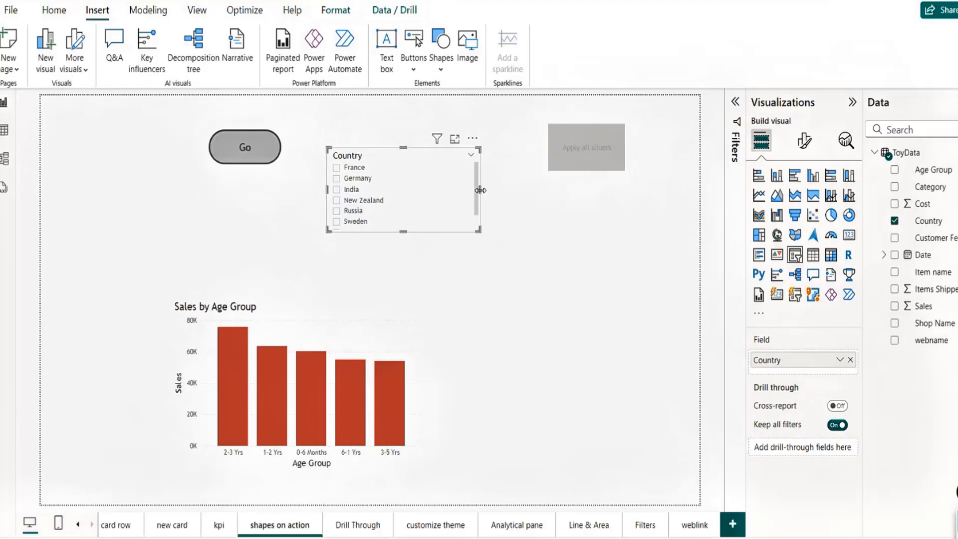
mouse_move(480, 190)
mouse_down()
mouse_move(415, 189)
mouse_move(493, 193)
mouse_up()
Step: Duplicate the slicer, switch its field to Age Group, and shift Apply all slicers right
key(ctrl+c)
key(ctrl+v)
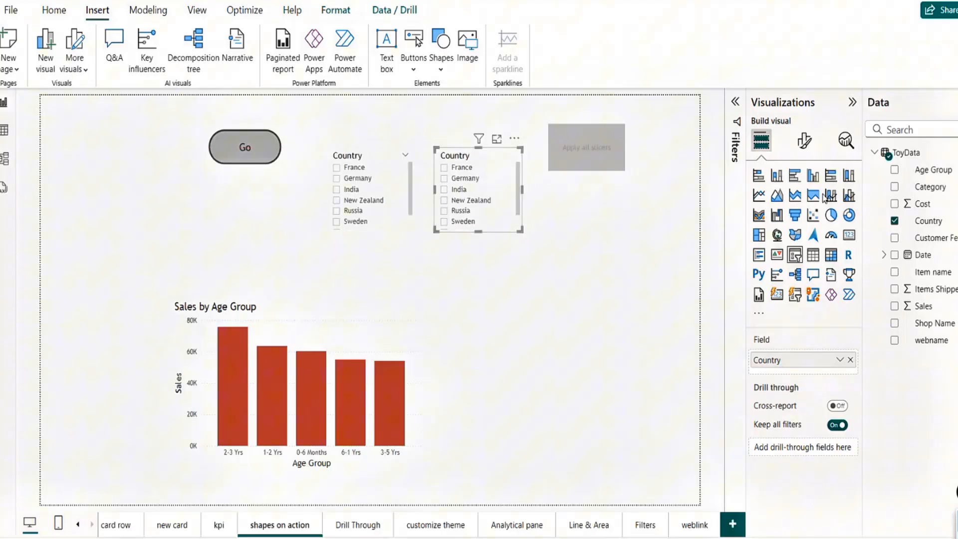
drag(933, 169, 798, 362)
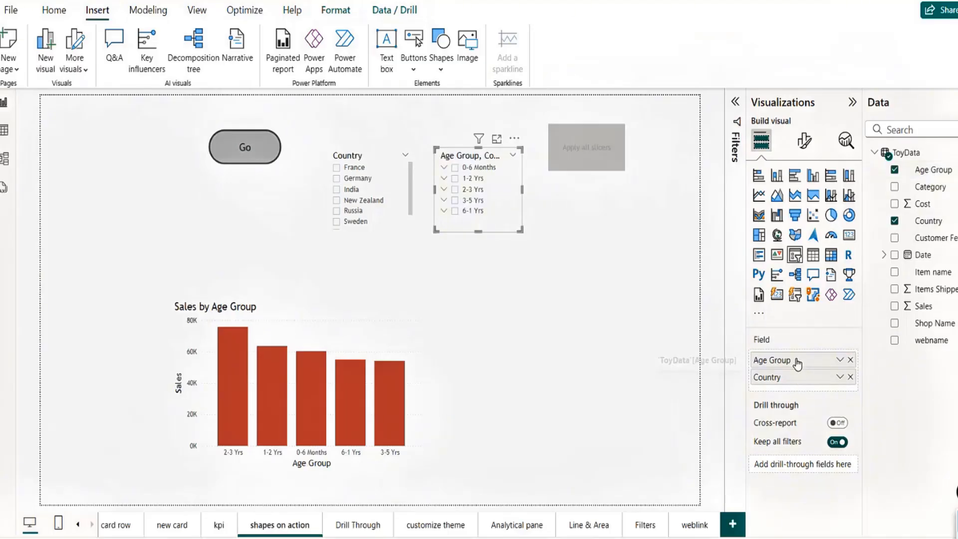
click(851, 378)
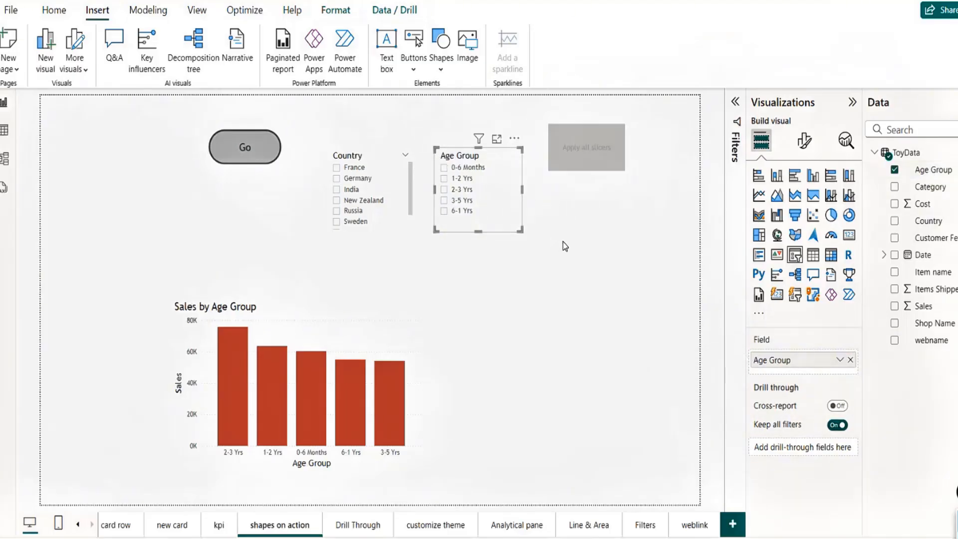
drag(610, 164, 651, 164)
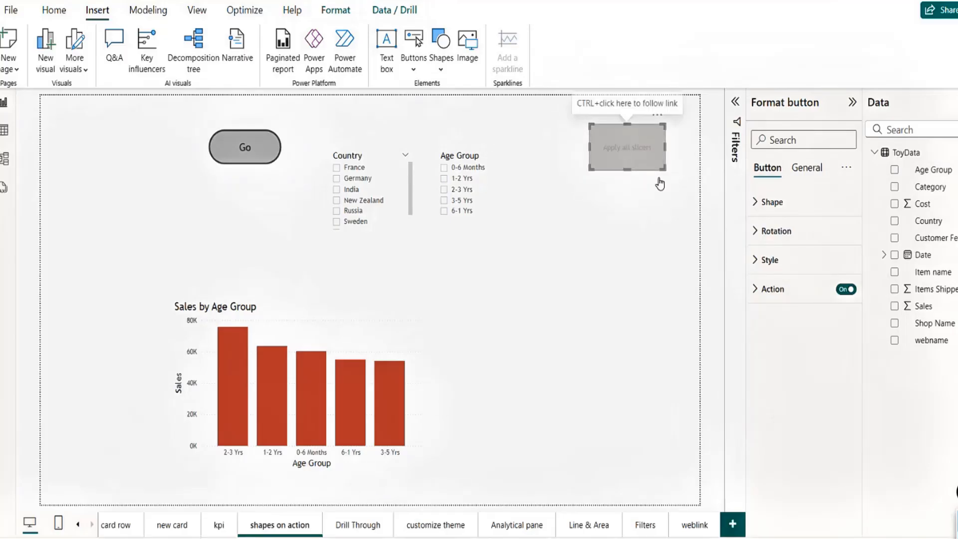
click(754, 206)
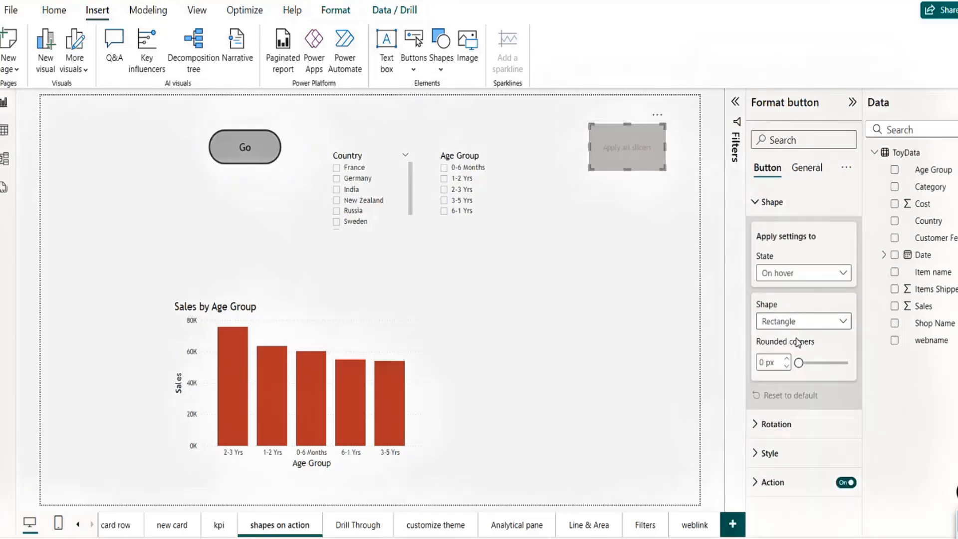
Step: Make the Apply all slicers button's default-state label black and bold
click(769, 453)
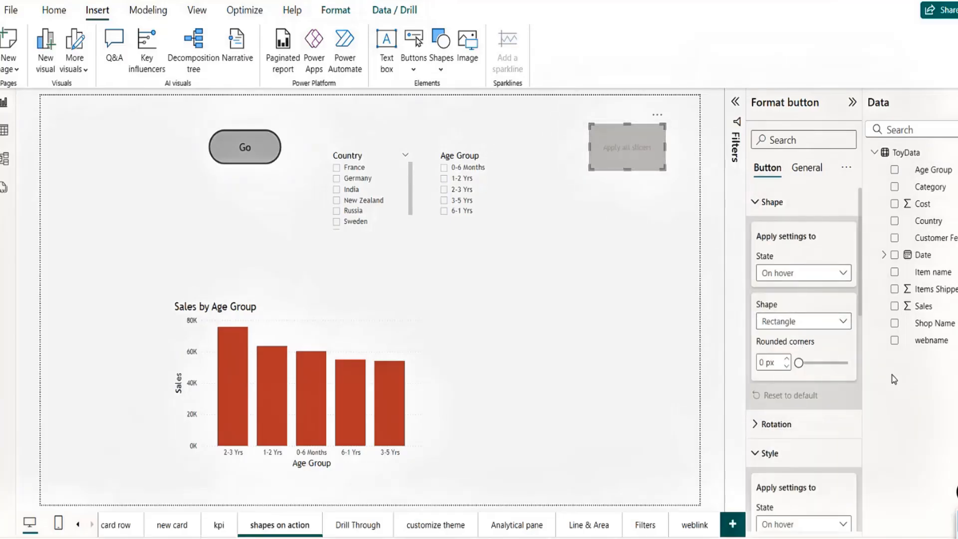
scroll(859, 295, down, 3)
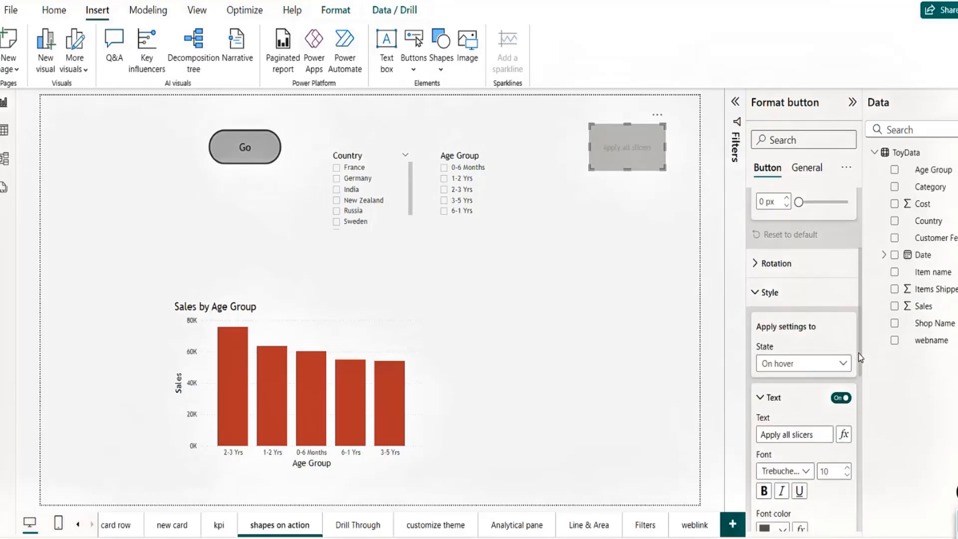
click(793, 351)
click(787, 369)
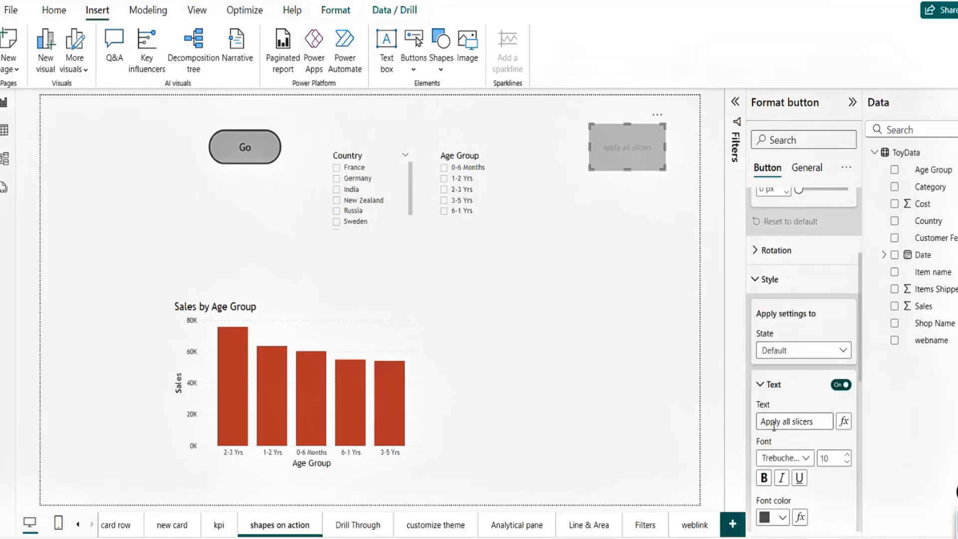
click(781, 518)
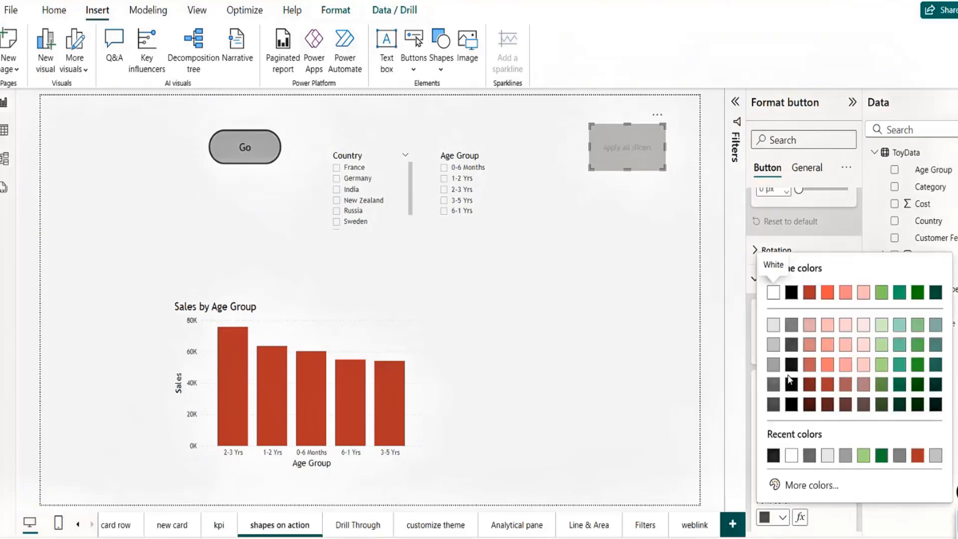
click(793, 293)
scroll(795, 298, down, 1)
click(764, 431)
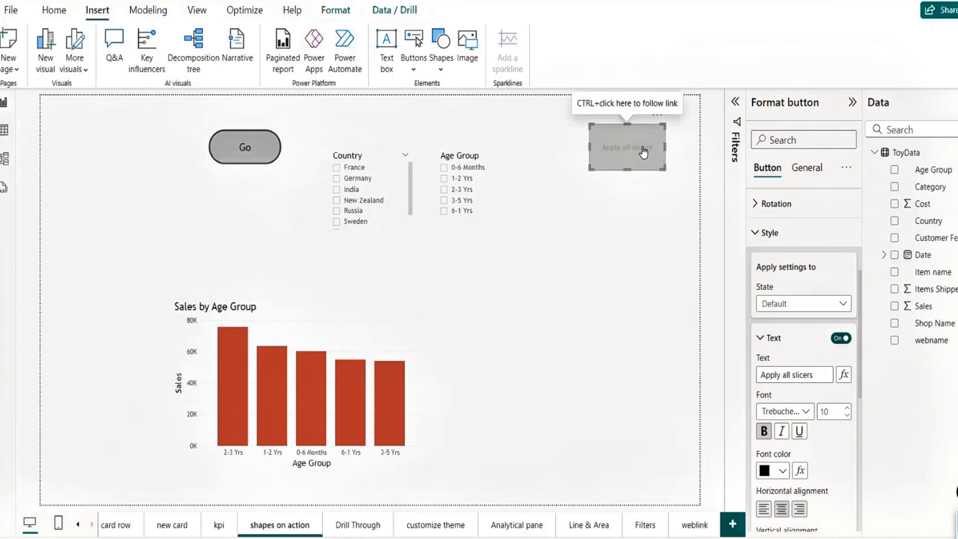
Step: Tick France in the Country slicer and 0-6 Months in the Age Group slicer
click(590, 221)
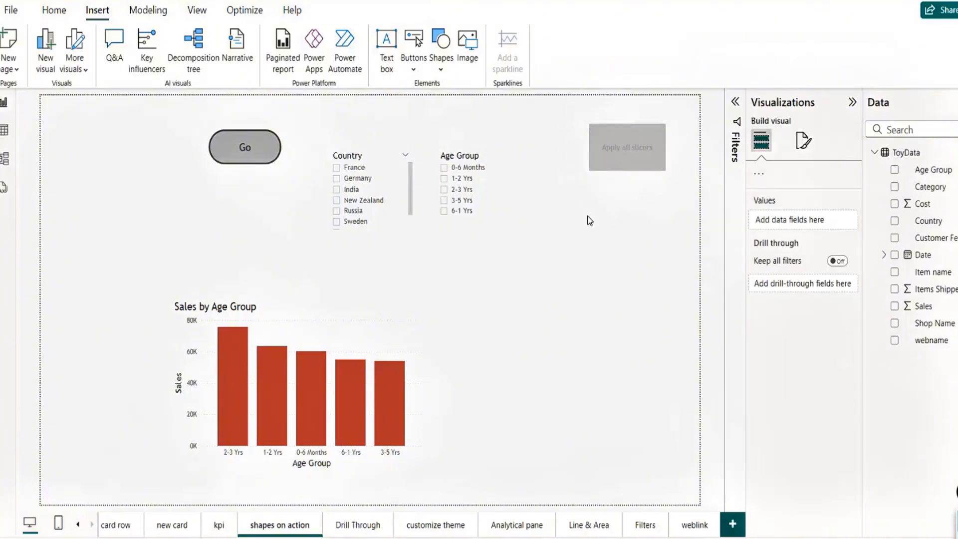
click(337, 168)
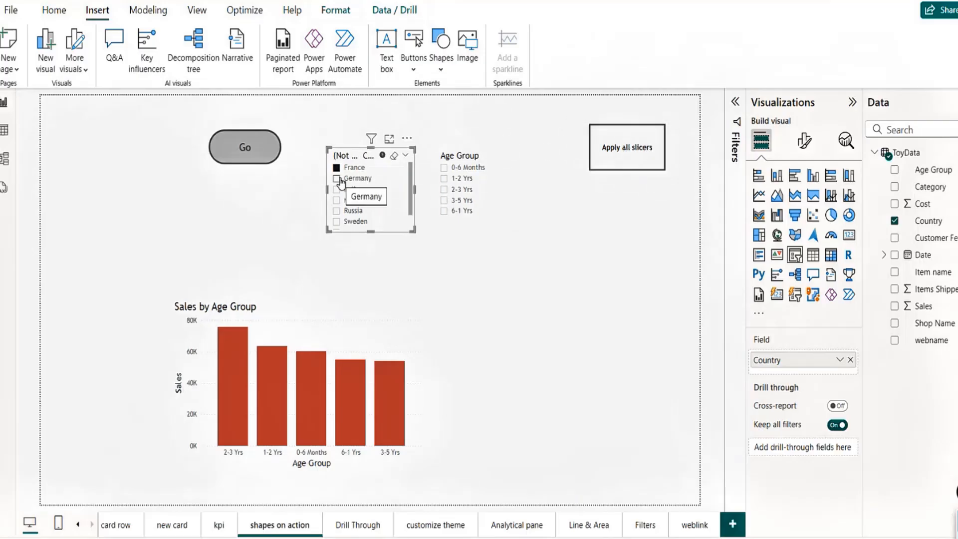
click(444, 169)
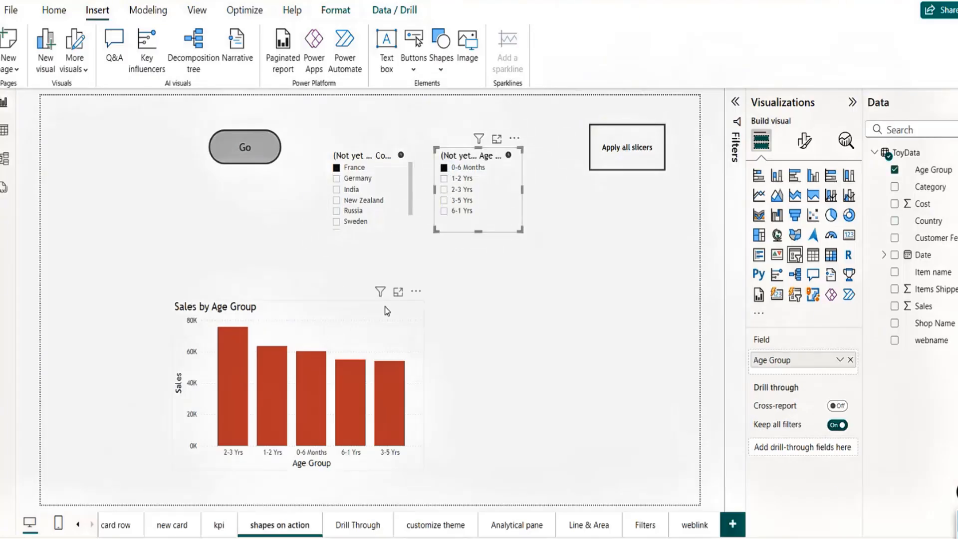
Step: Widen the Sales by Age Group chart and reposition it lower on the page
drag(382, 309, 298, 298)
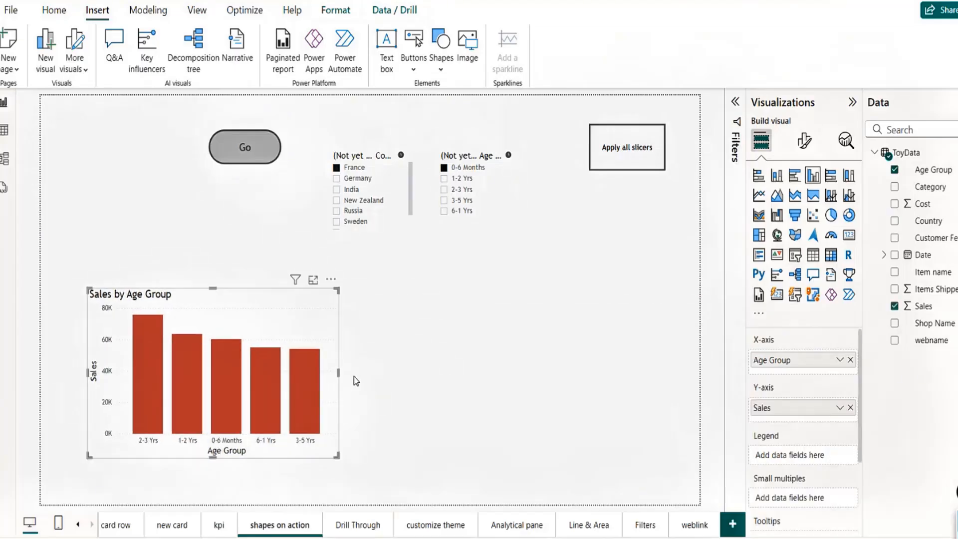
drag(339, 372, 451, 376)
drag(387, 323, 413, 340)
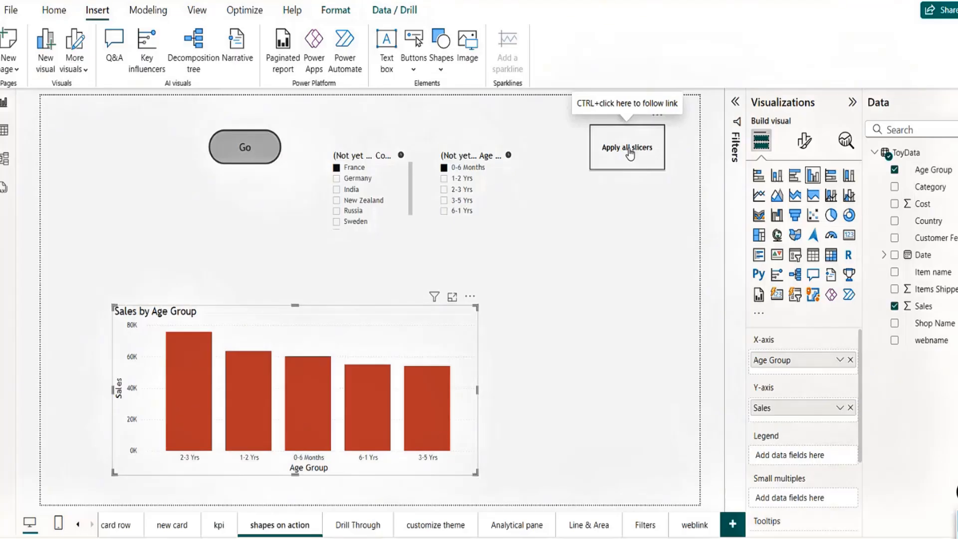
Step: Apply the slicer choices, then clear both slicers and apply again to restore all bars
ctrl+click(630, 152)
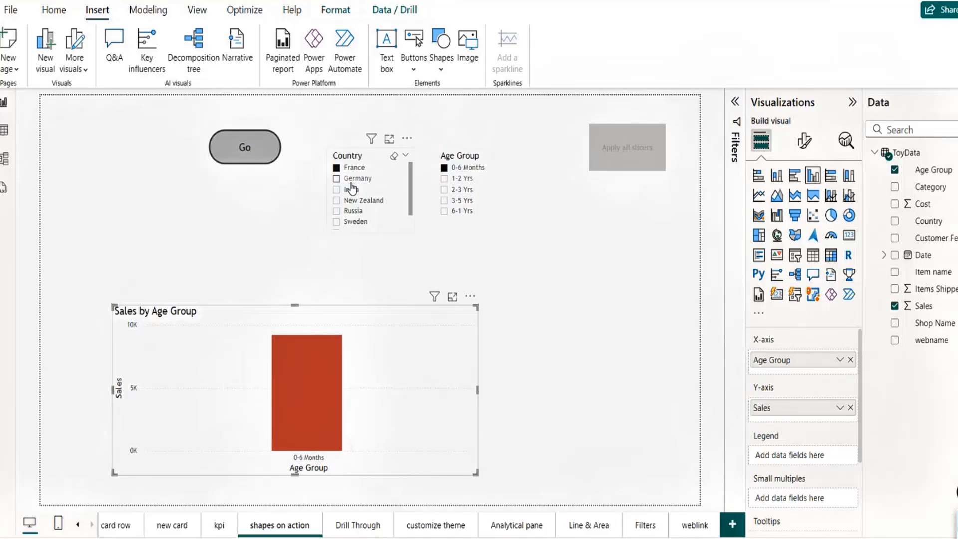
click(337, 190)
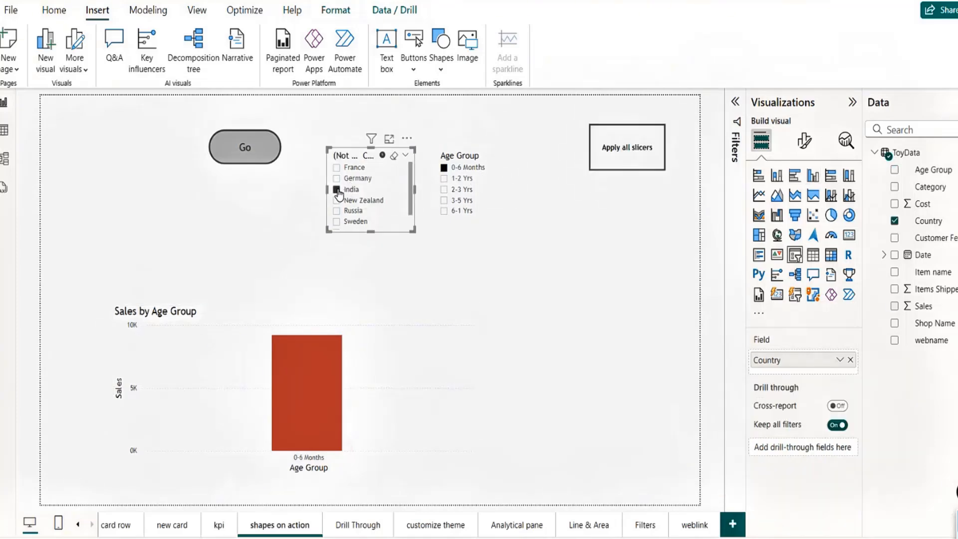
click(393, 157)
click(501, 160)
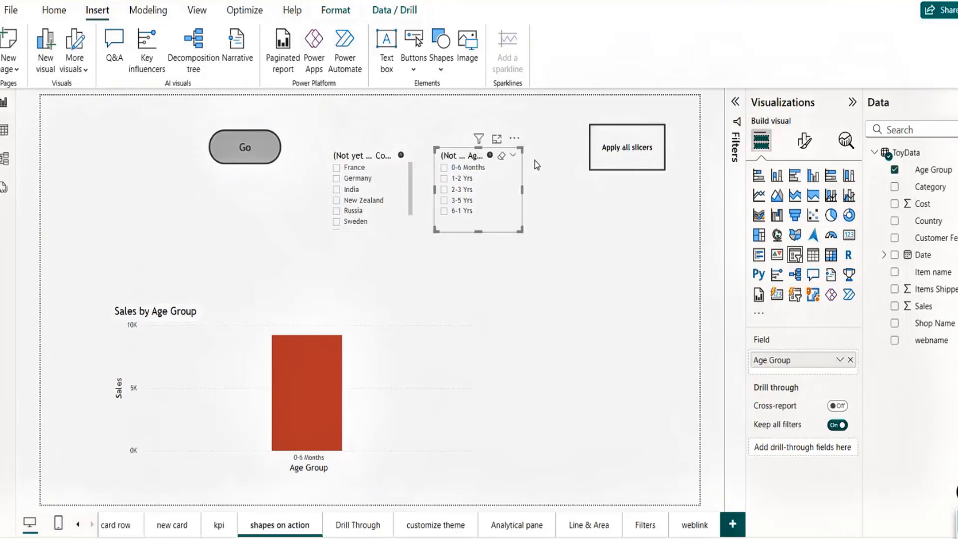
ctrl+click(635, 156)
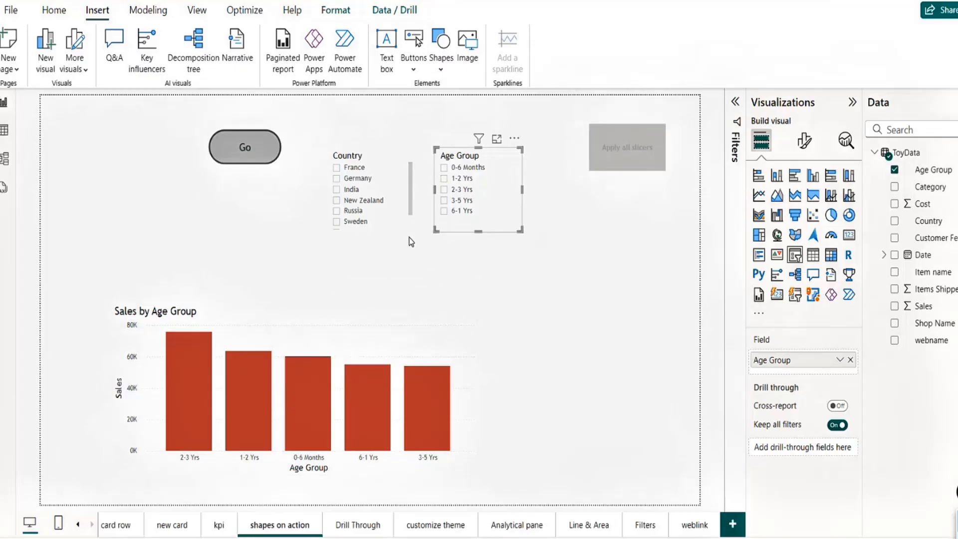
Step: Move the Country and Age Group slicers up, and the Go button to the page's left side
drag(402, 226, 397, 202)
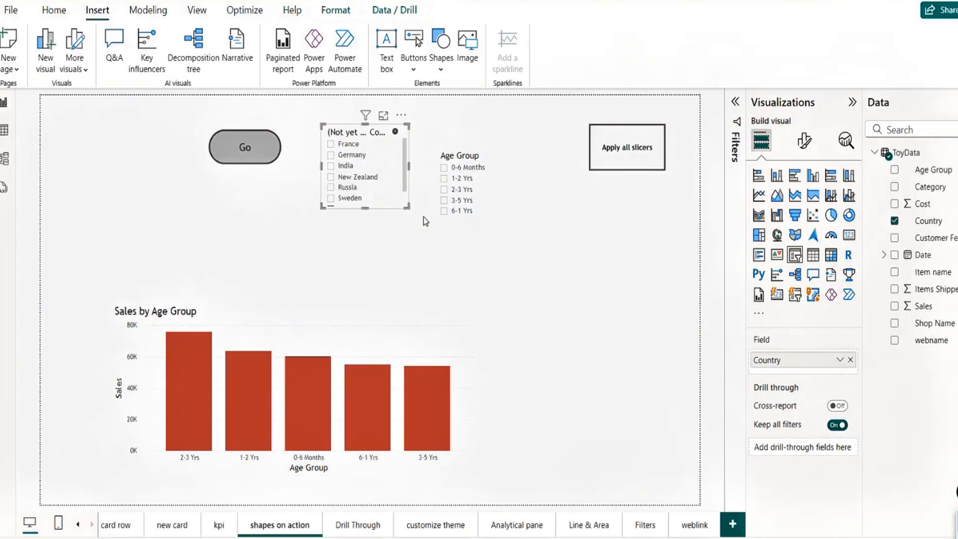
drag(497, 225, 485, 201)
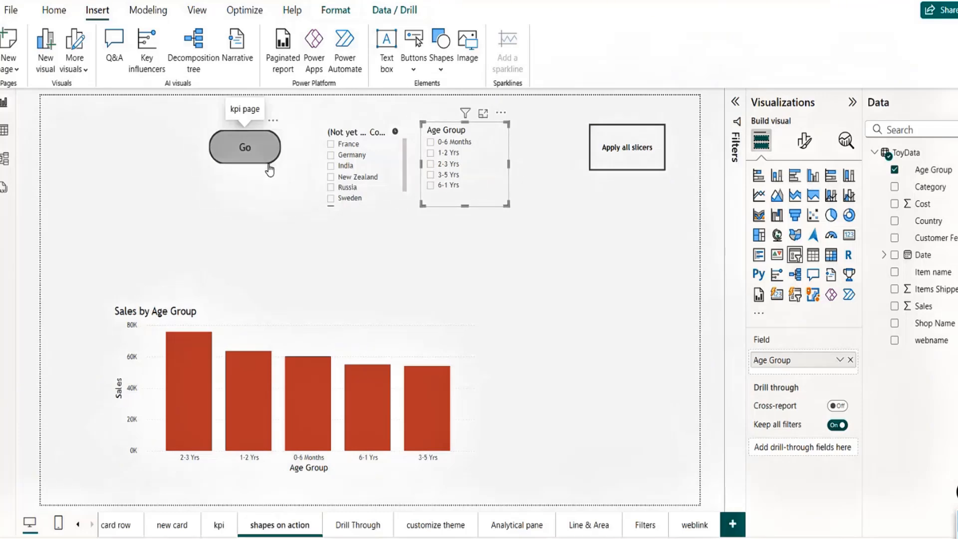
drag(273, 121, 137, 133)
click(82, 266)
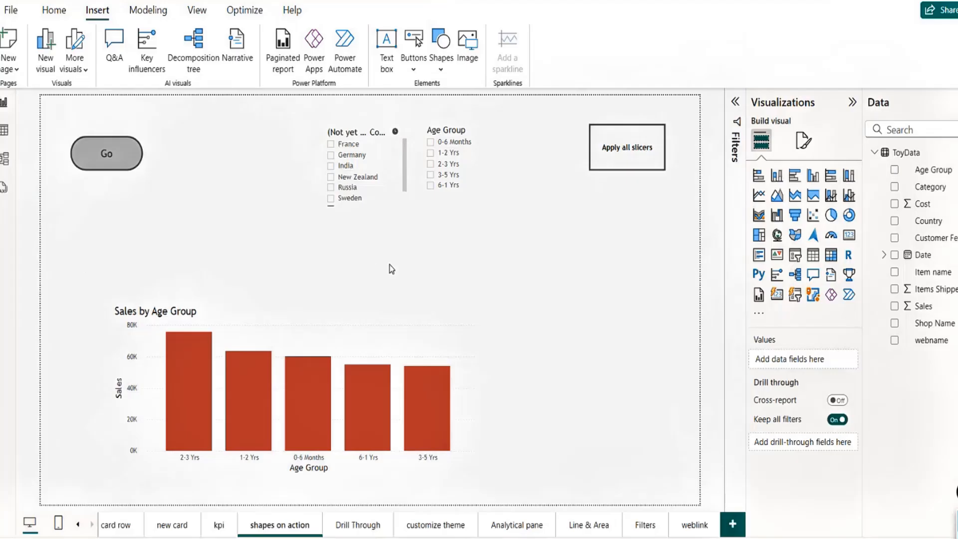
Step: Nudge the Apply all slicers button slightly higher
click(394, 132)
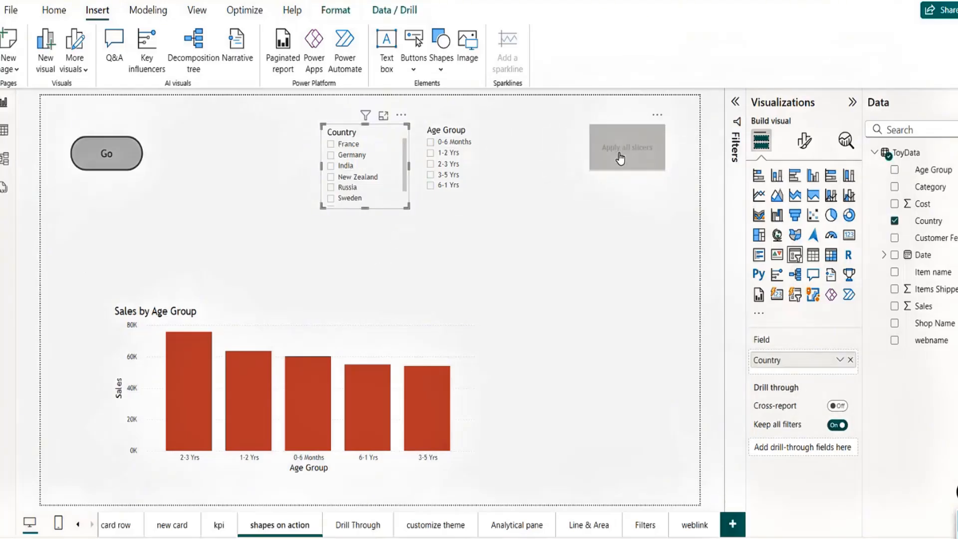
click(559, 319)
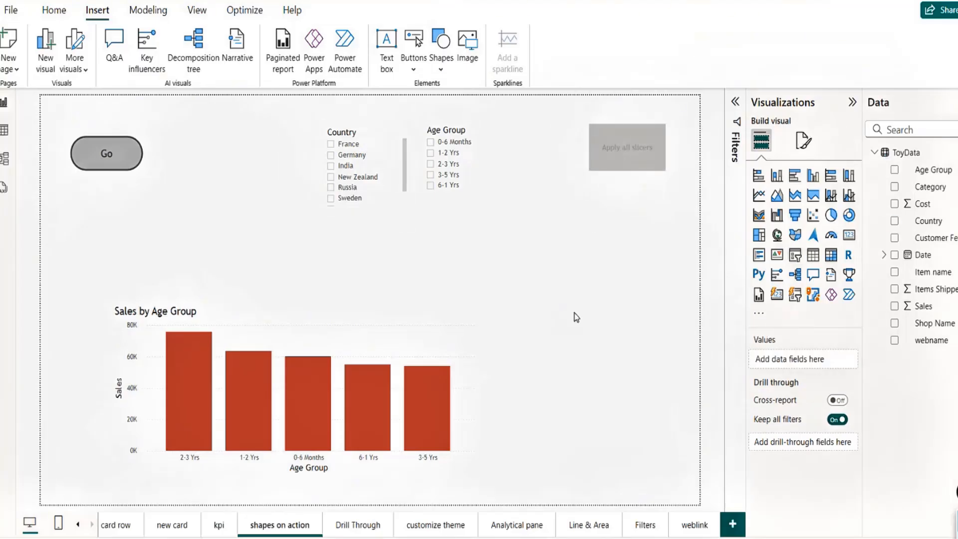
drag(640, 173, 643, 168)
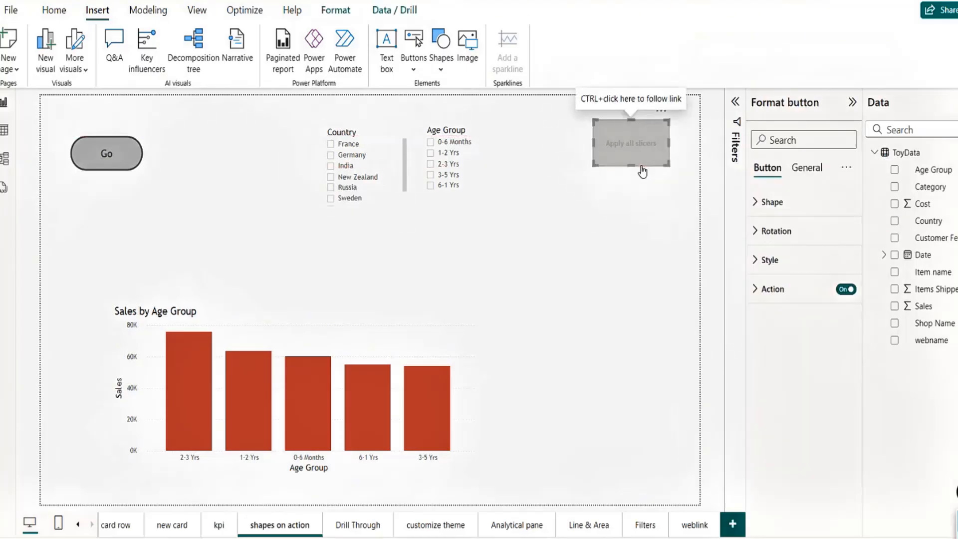
Step: Insert a blank button and place it below Apply all slicers
click(622, 197)
click(414, 70)
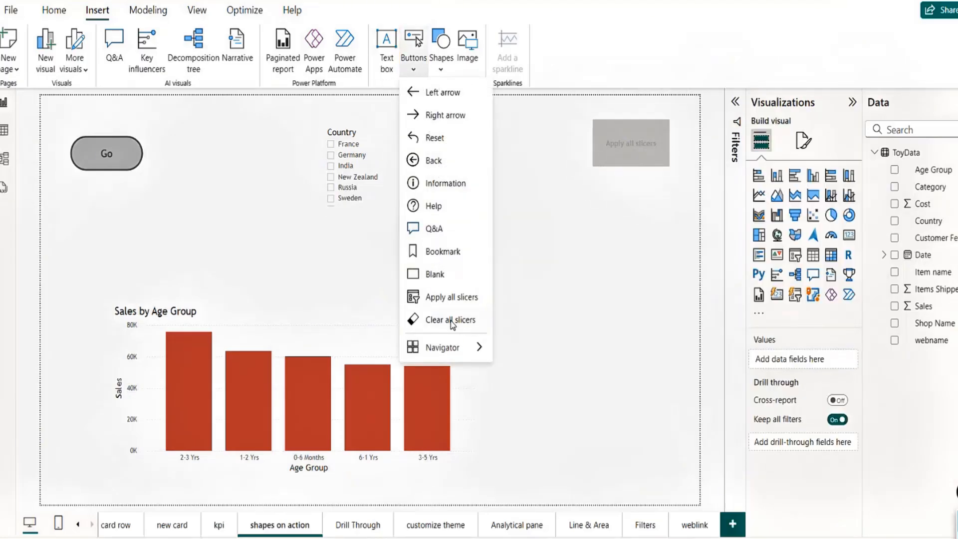
click(439, 274)
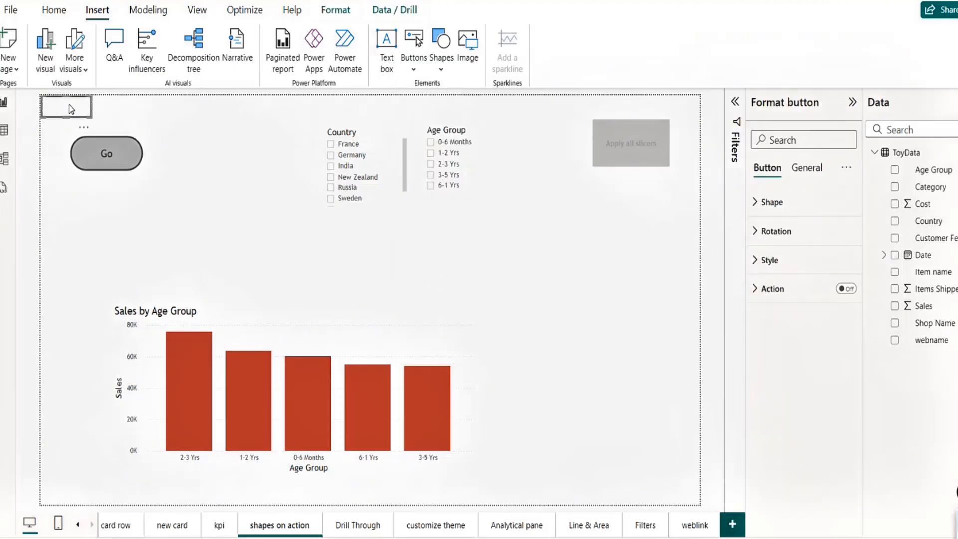
drag(69, 104, 624, 245)
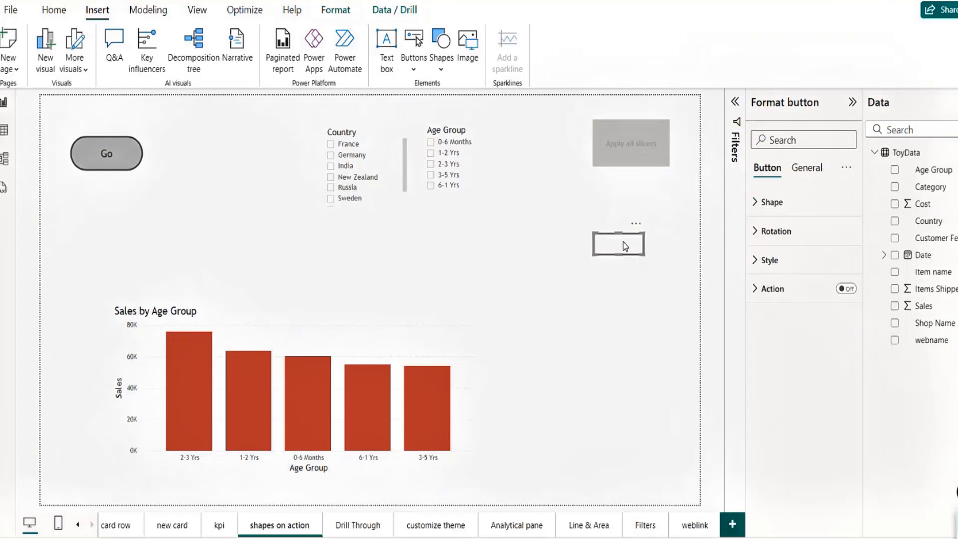
Step: Set the new button's action to Clear all slicers and enlarge it
click(846, 289)
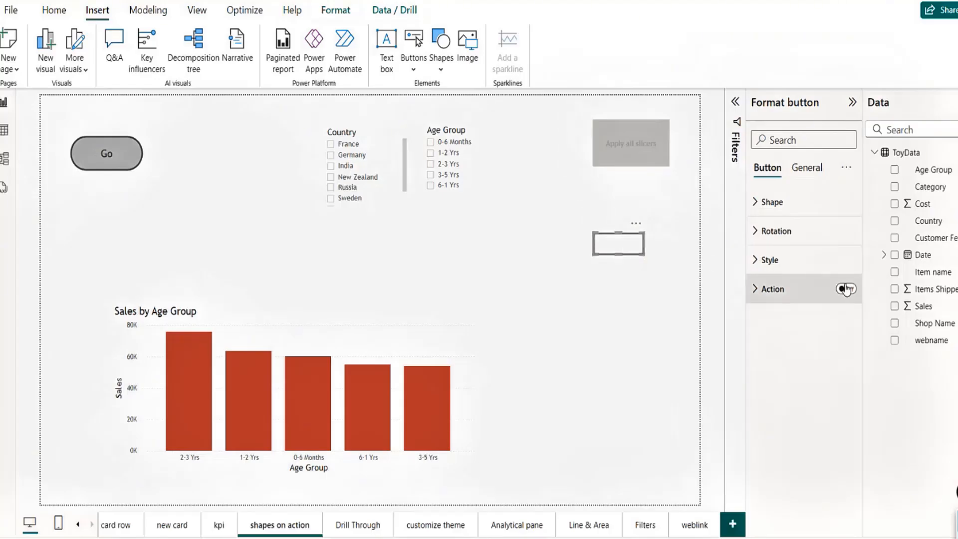
click(759, 290)
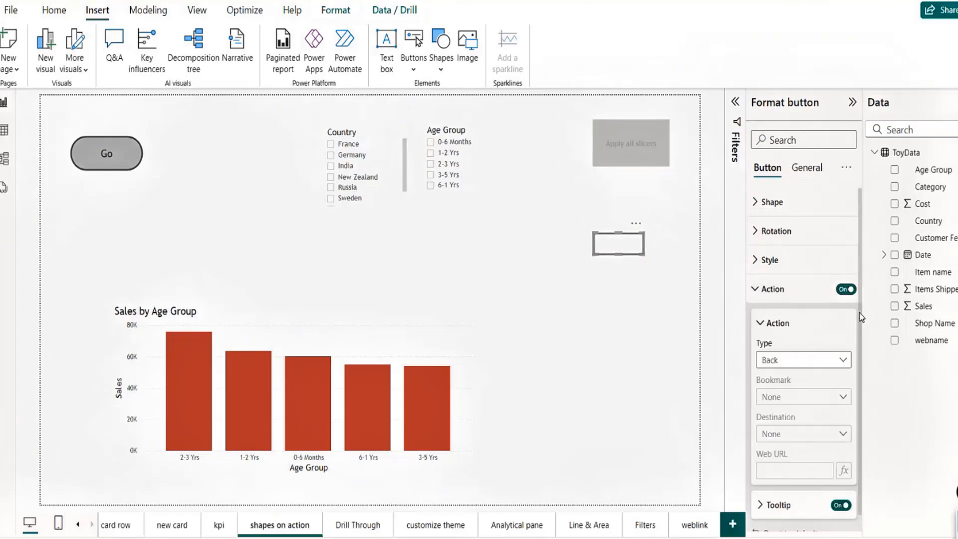
scroll(861, 372, down, 1)
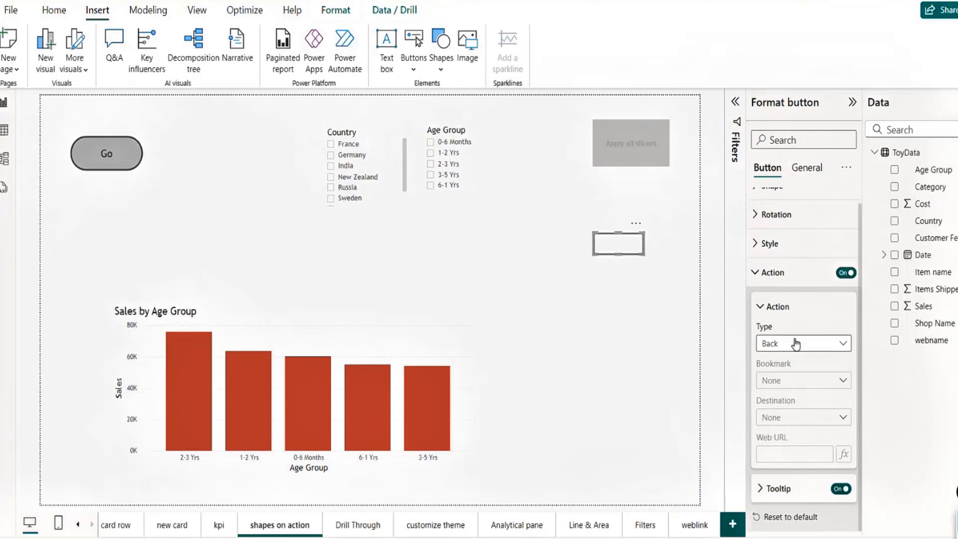
click(797, 345)
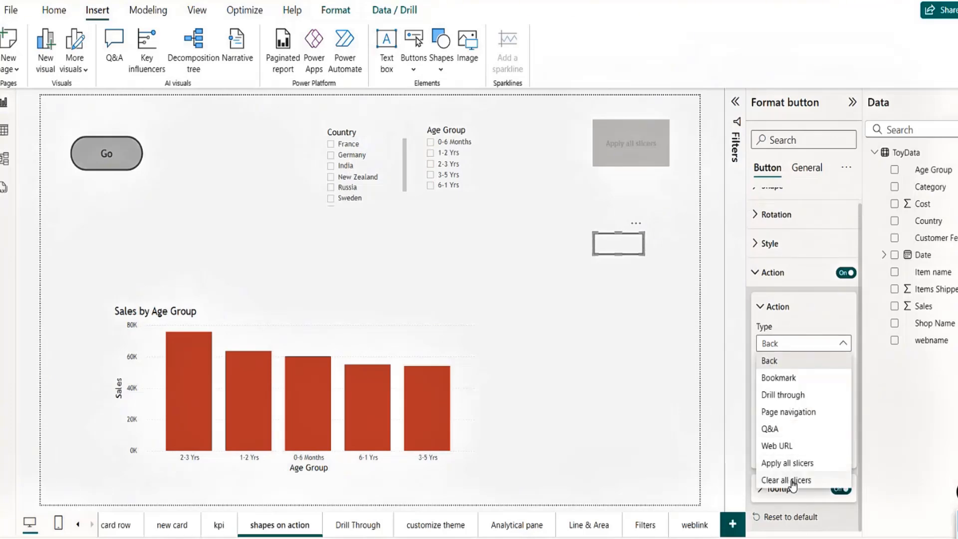
click(794, 481)
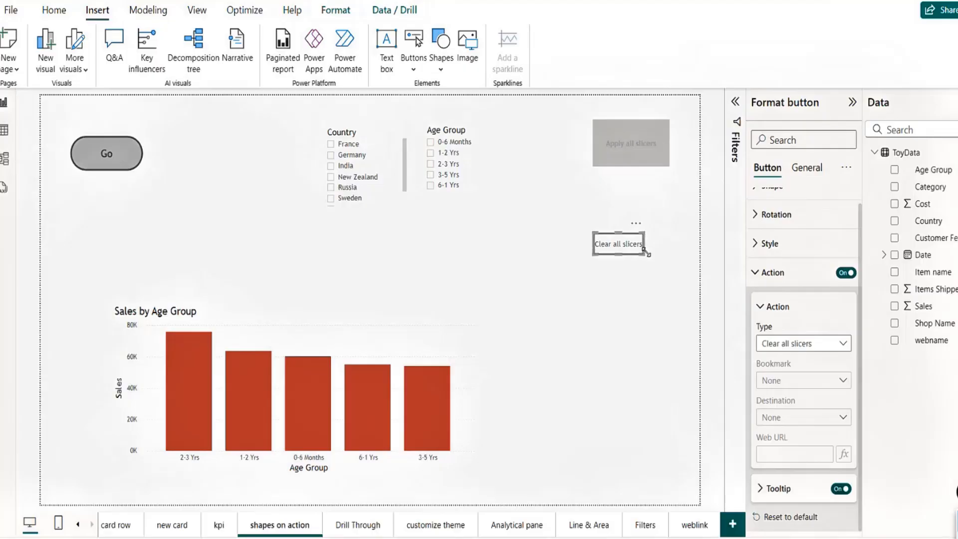
drag(646, 253, 688, 265)
click(661, 313)
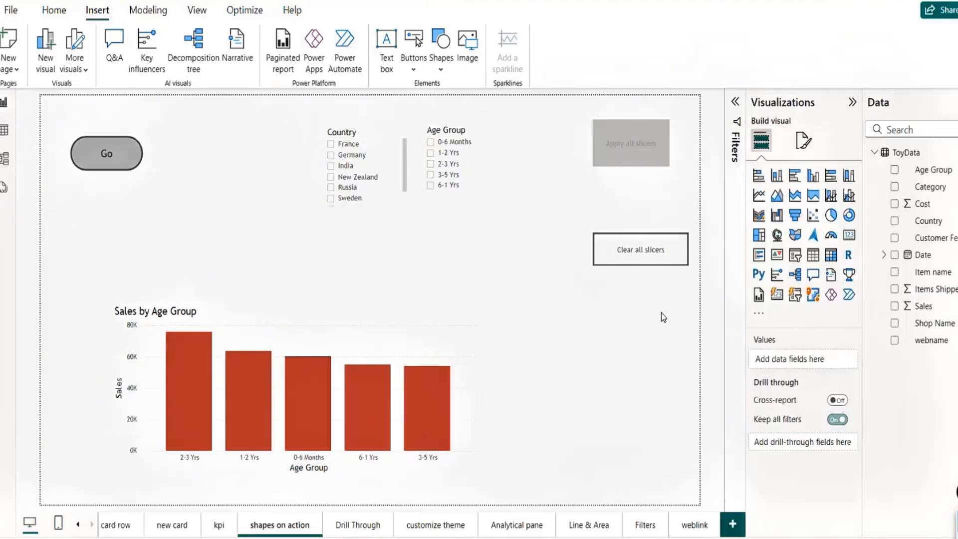
click(332, 167)
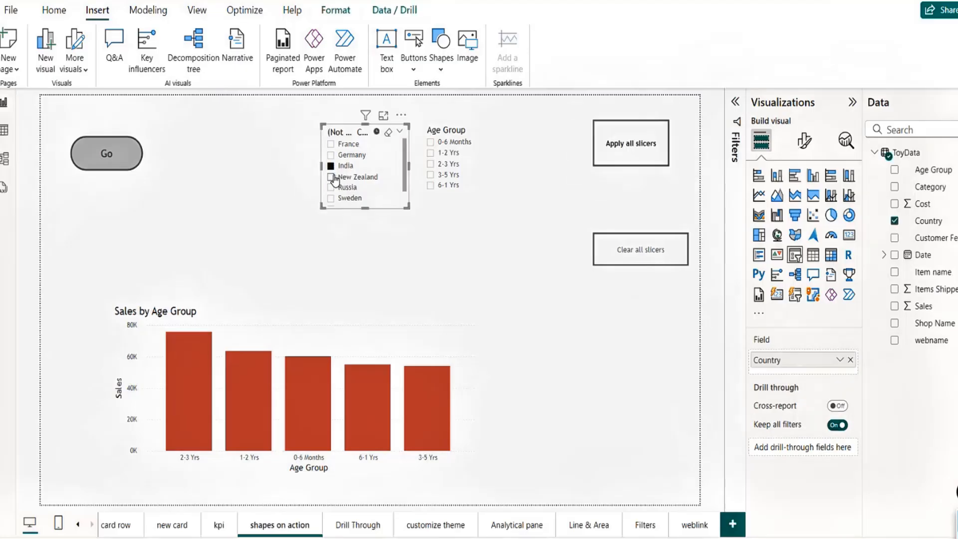
click(431, 165)
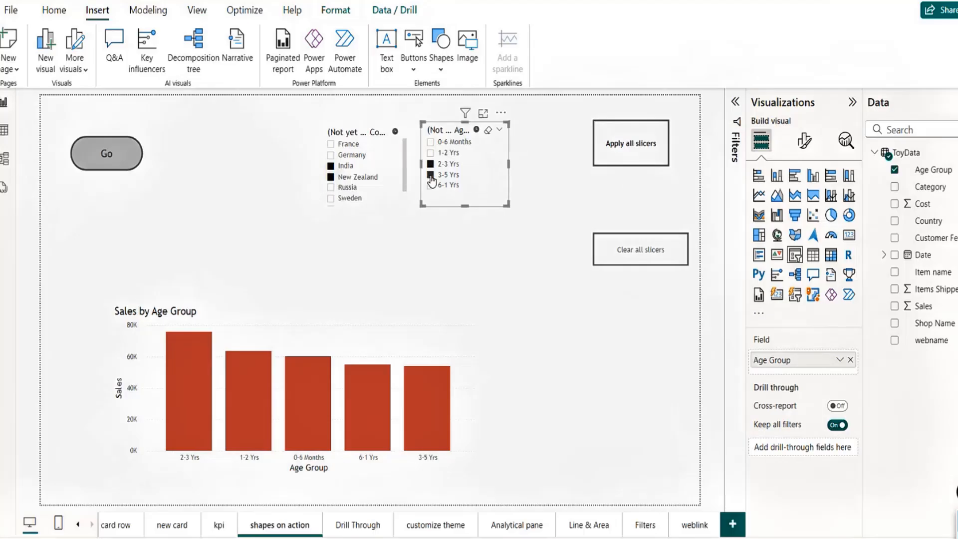
ctrl+click(633, 154)
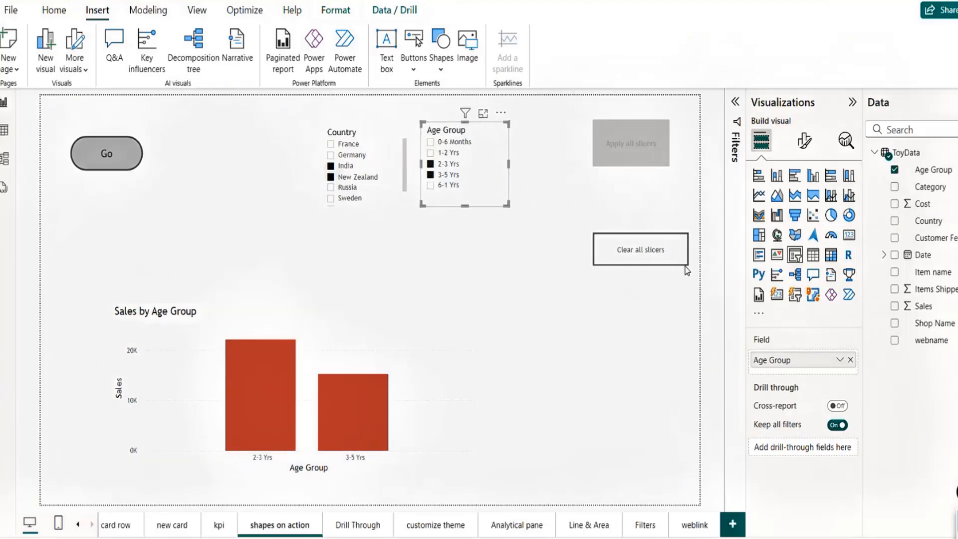
ctrl+click(649, 256)
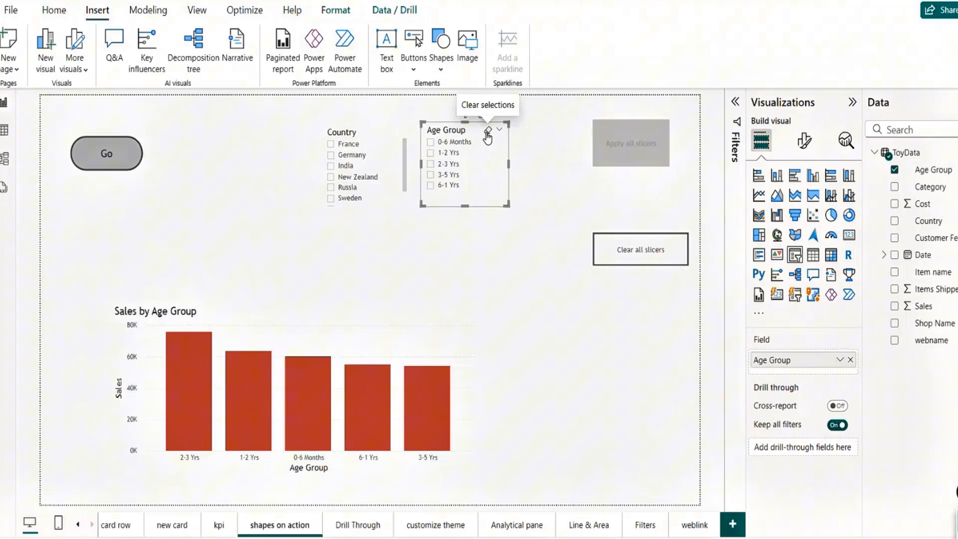
Step: Insert a ready-made Clear all slicers button, then delete the duplicate
click(622, 369)
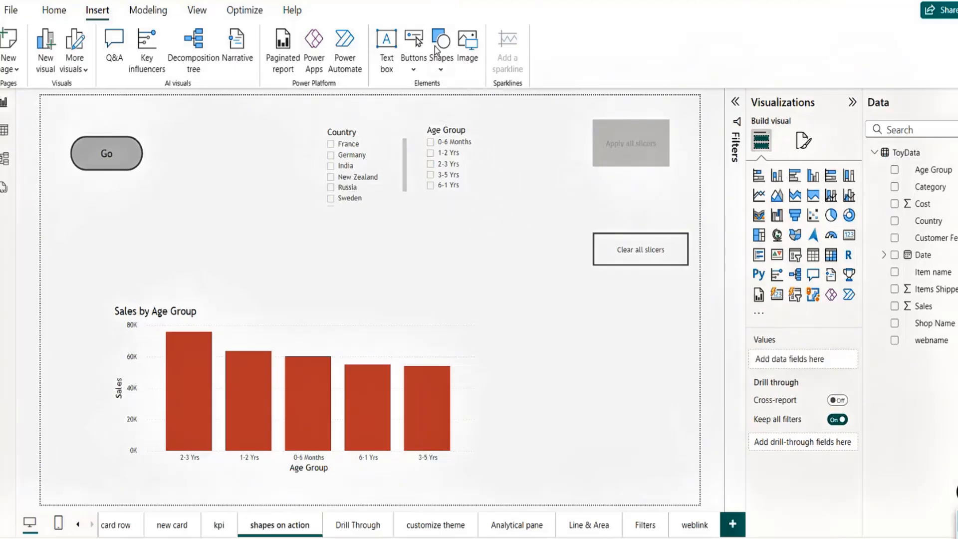
click(417, 70)
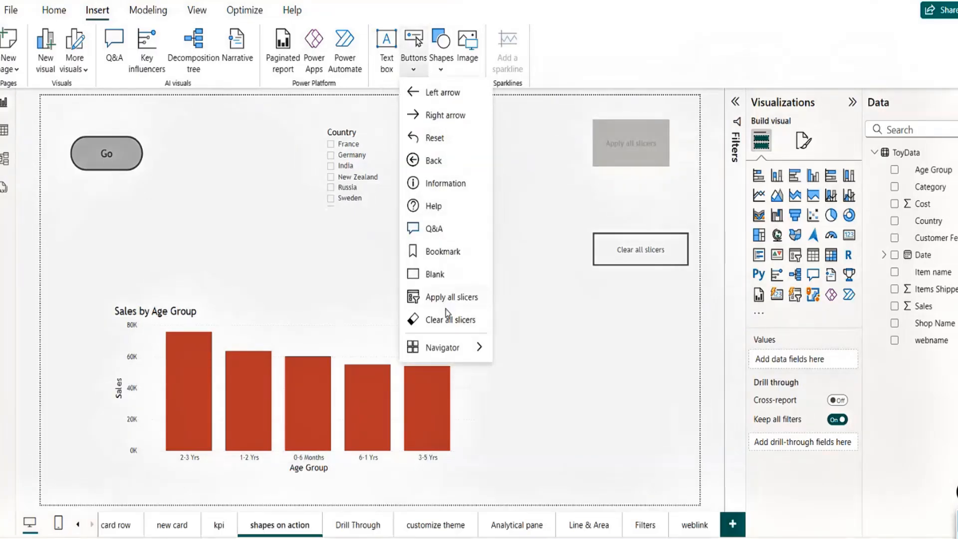
click(450, 320)
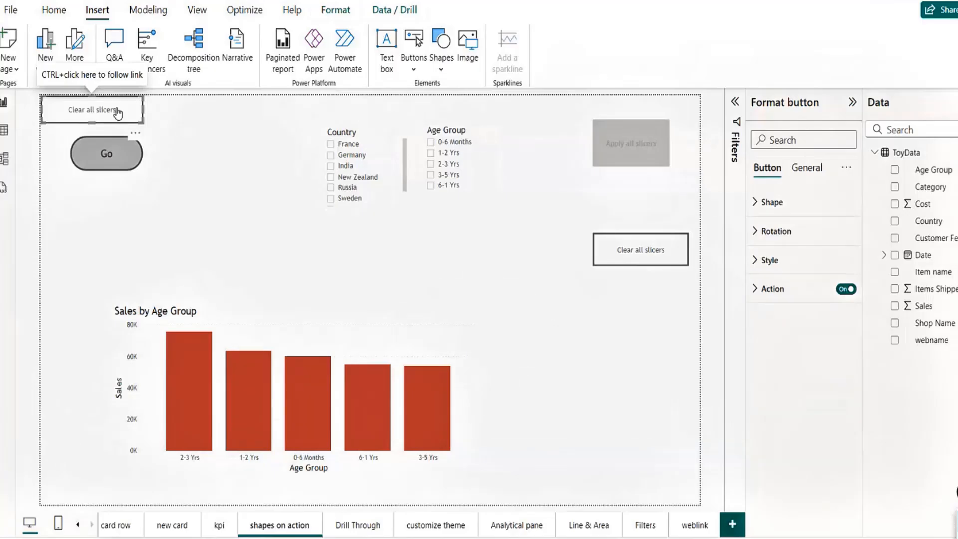
drag(116, 119, 649, 333)
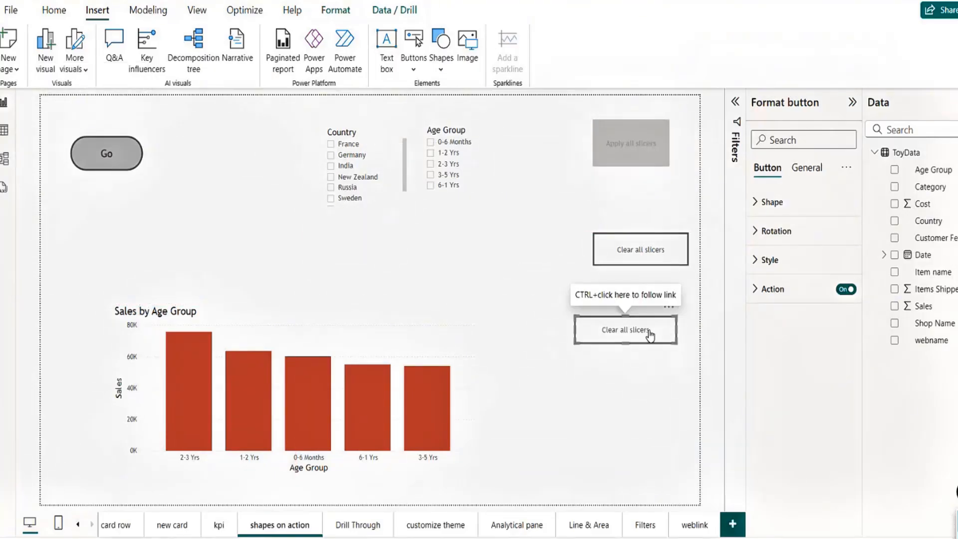
key(Delete)
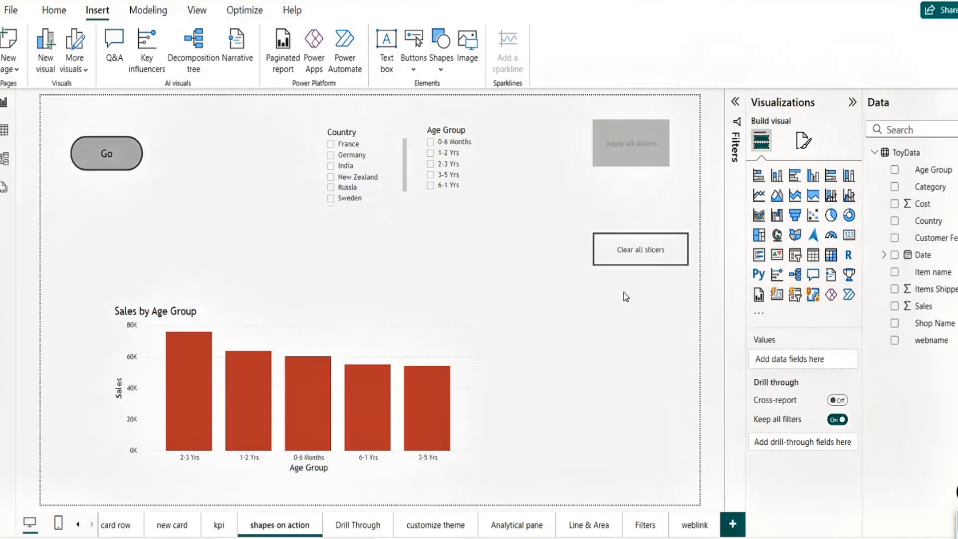
Step: Tick India and New Zealand in the Country slicer and 2-3 Yrs in Age Group
click(616, 165)
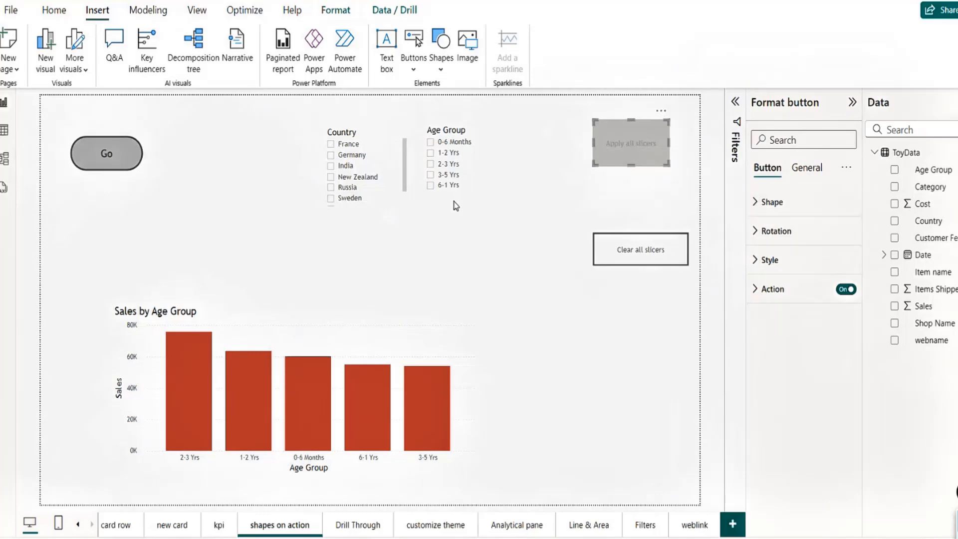
click(343, 166)
click(331, 166)
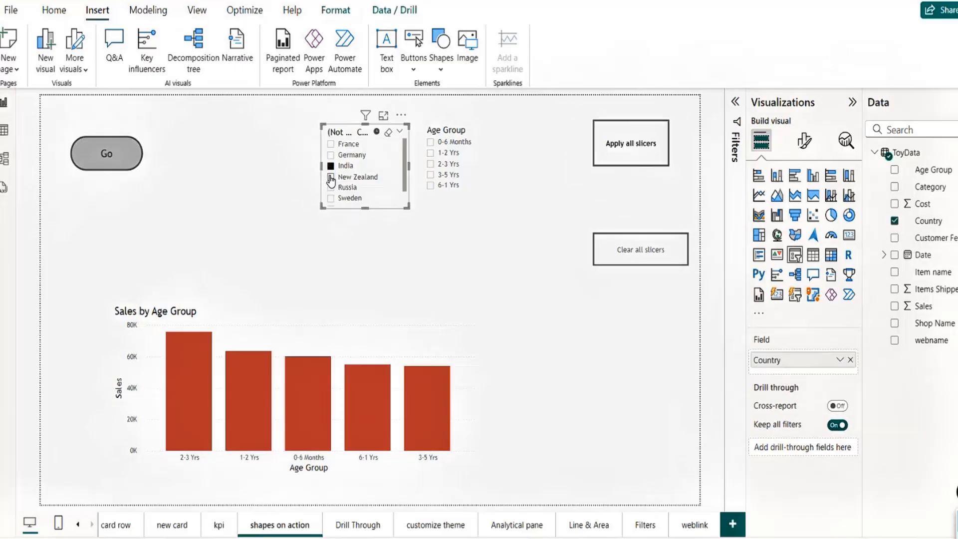
click(330, 177)
click(430, 164)
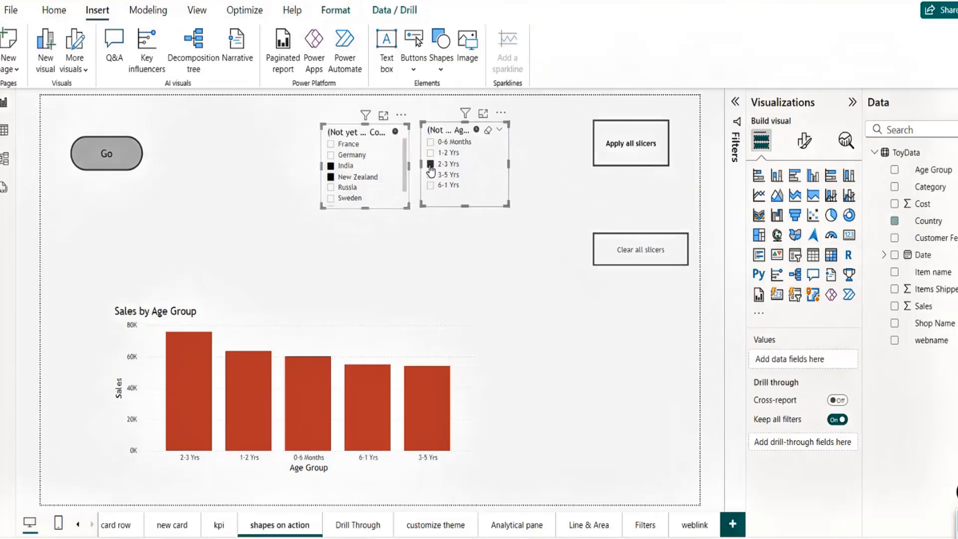
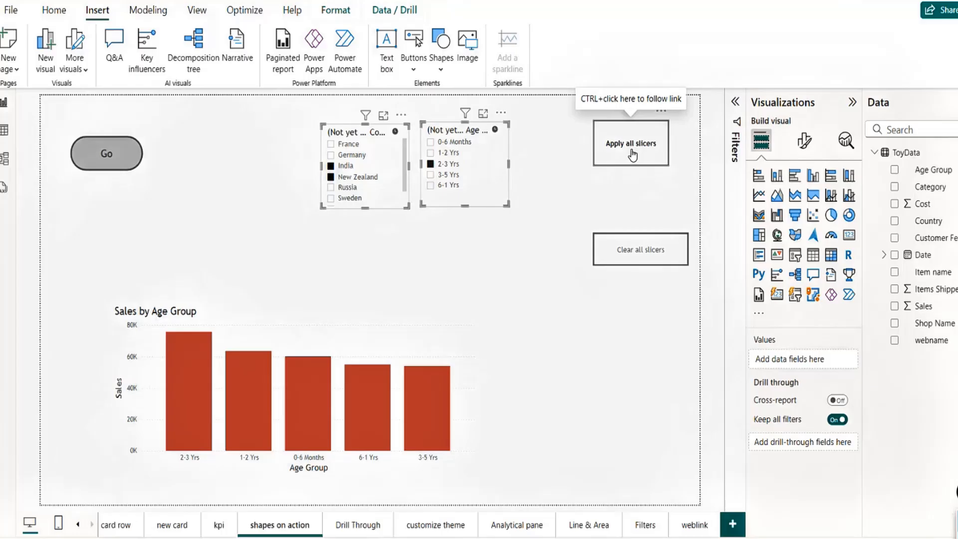
Step: Apply, then clear all slicer selections so five age groups show, and select Apply all slicers
ctrl+click(632, 155)
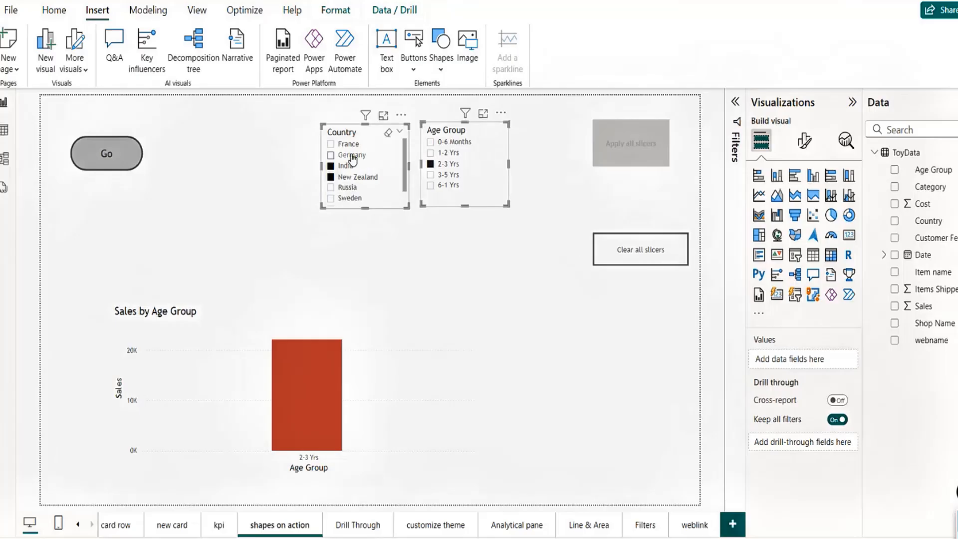
ctrl+click(643, 256)
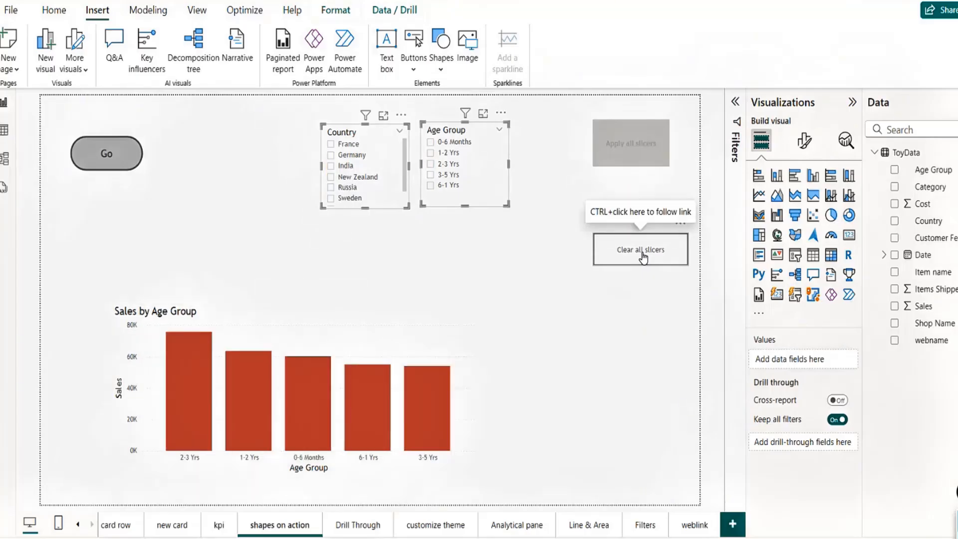
click(630, 169)
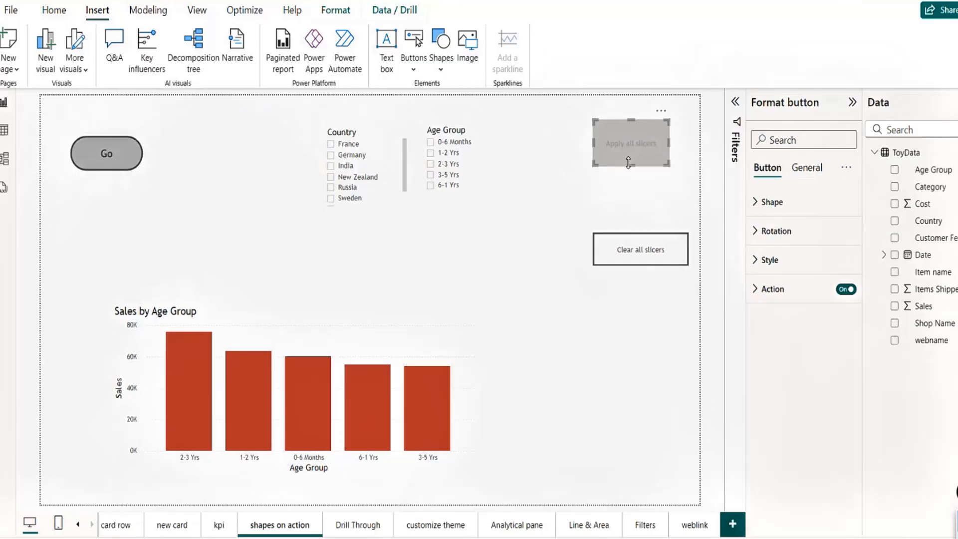
Step: Make the Apply all slicers button's default-state text light green
click(754, 203)
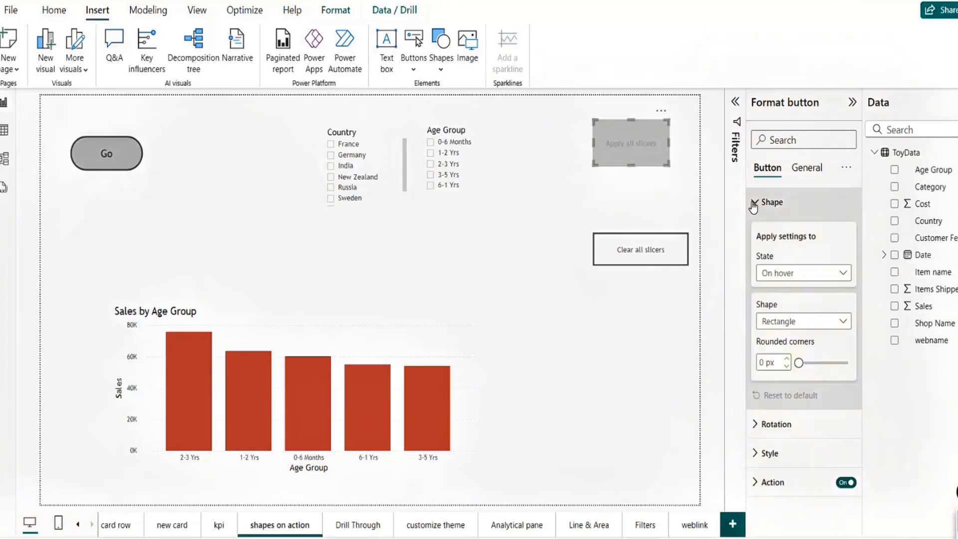
click(821, 274)
click(785, 291)
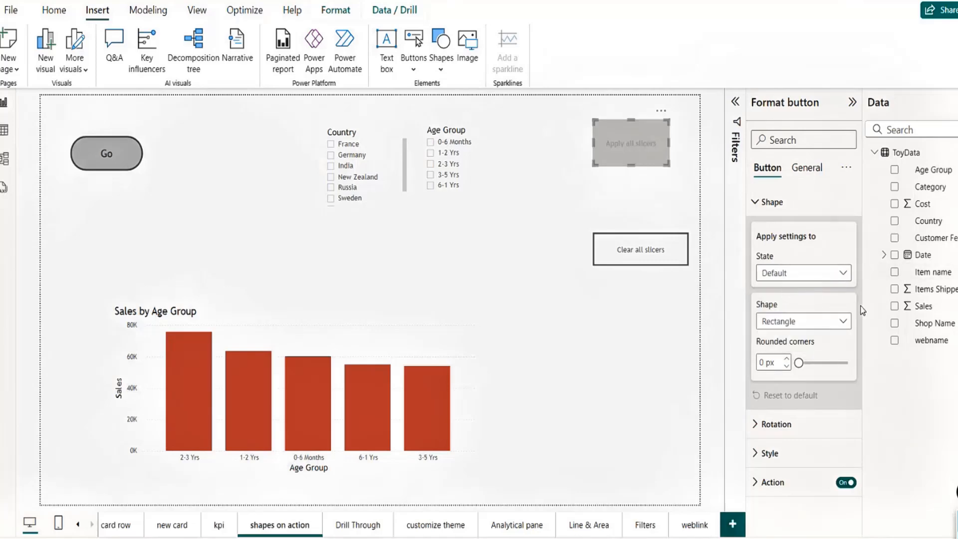
click(759, 453)
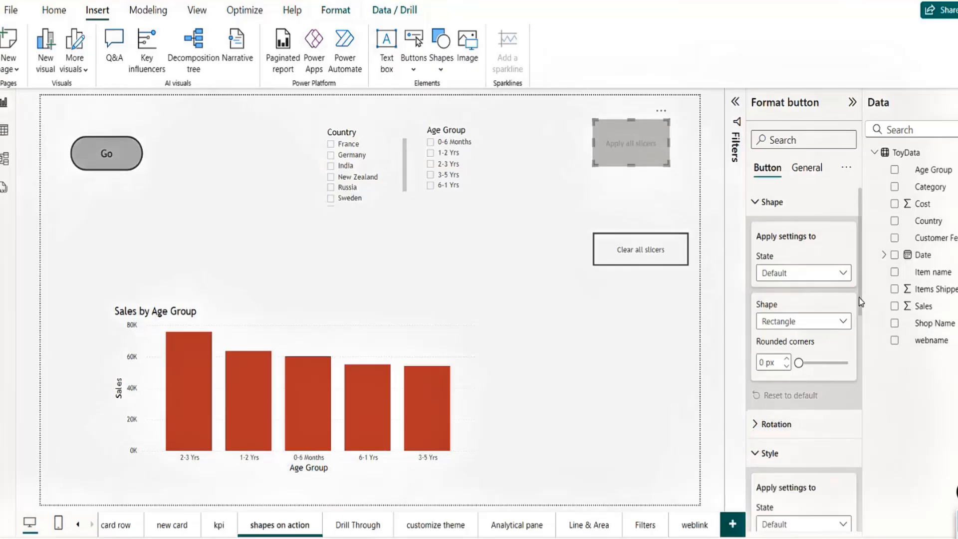
scroll(799, 302, down, 5)
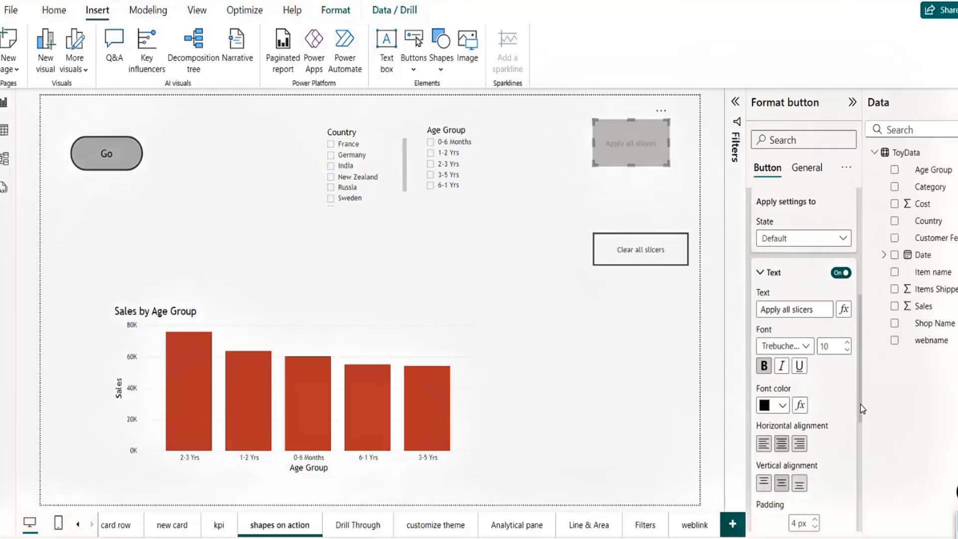
click(813, 311)
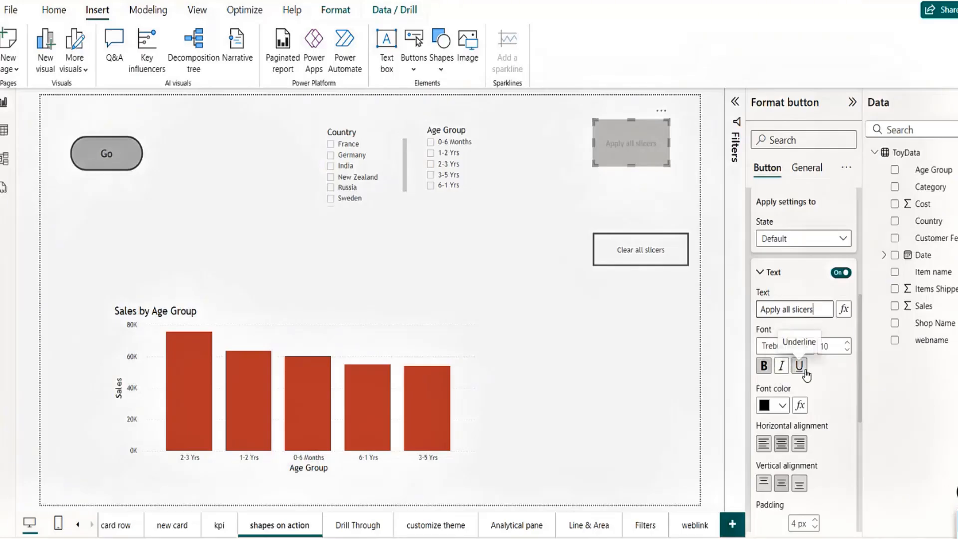
click(783, 410)
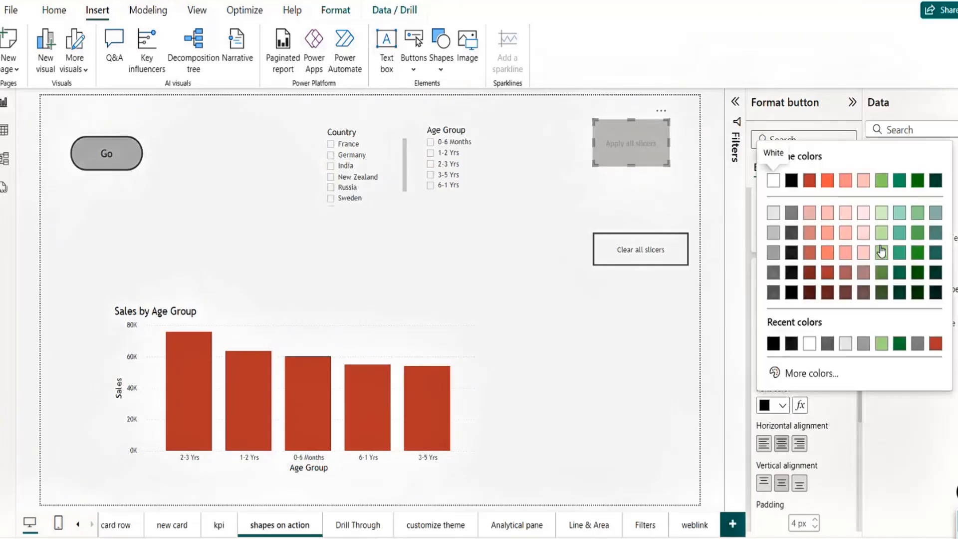
click(881, 252)
Step: Check the button's default-state fill colour, leaving it unchanged
scroll(764, 478, down, 3)
click(764, 474)
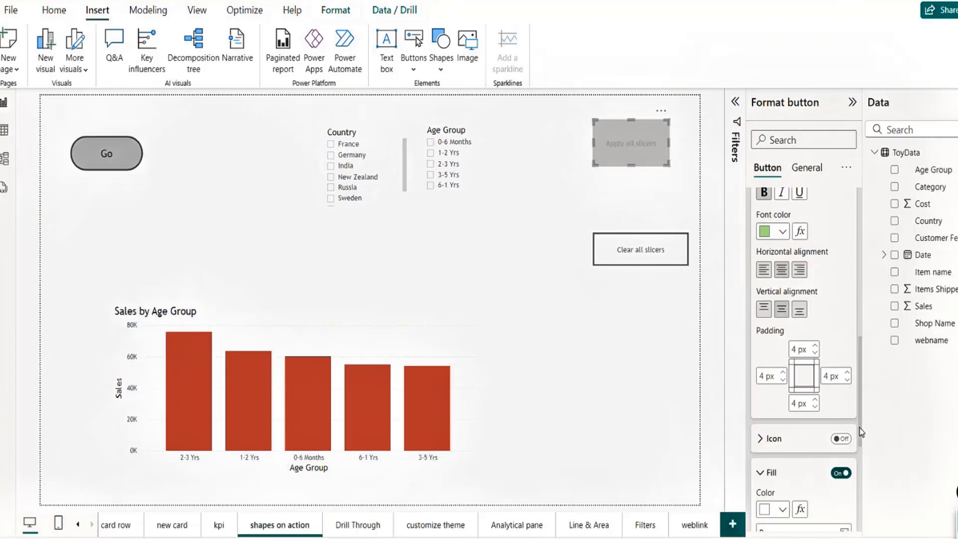
scroll(799, 379, down, 3)
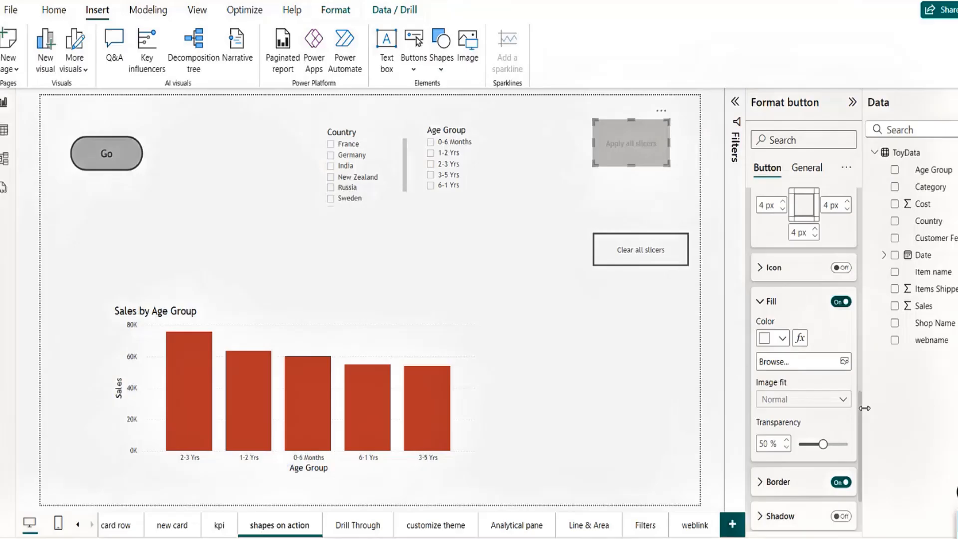
click(783, 339)
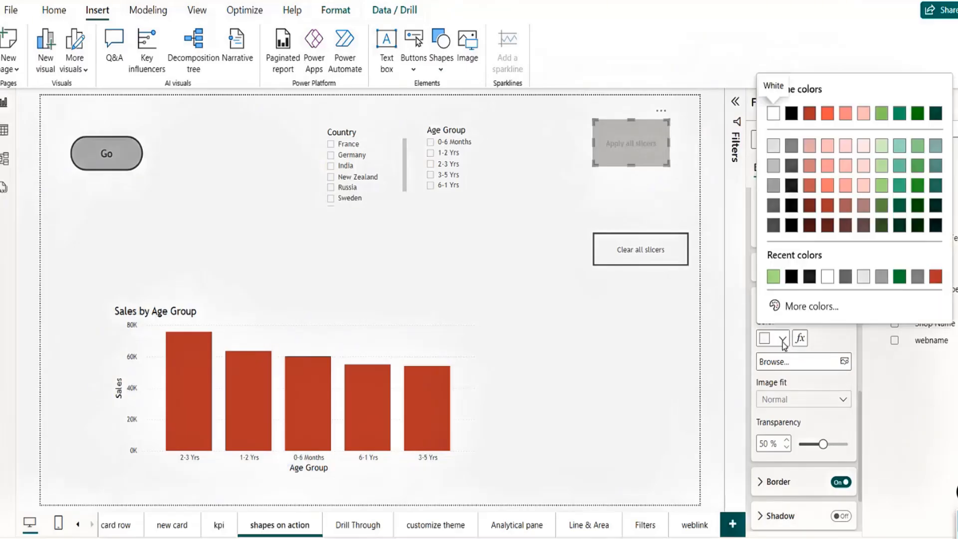
click(782, 340)
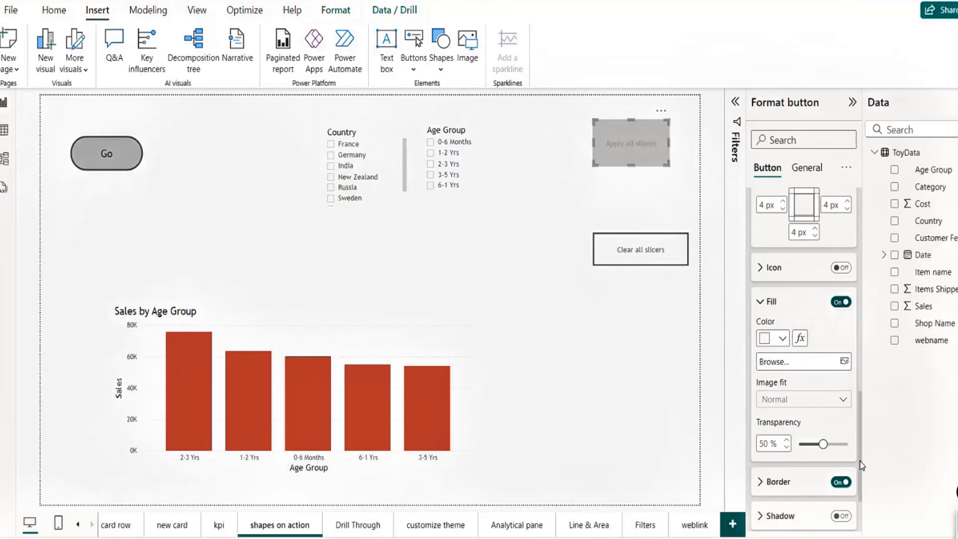
drag(860, 465, 858, 327)
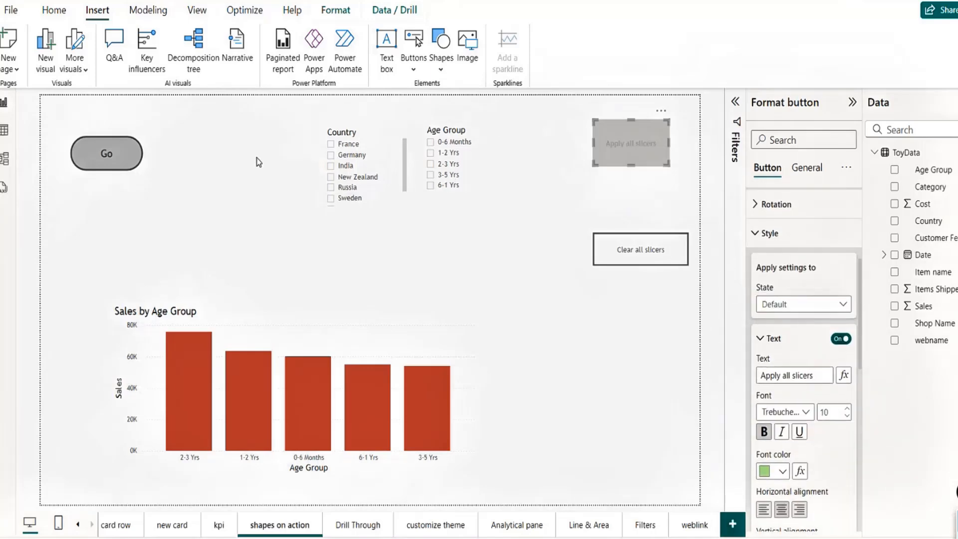
Step: Make the button's disabled-state text black
click(787, 307)
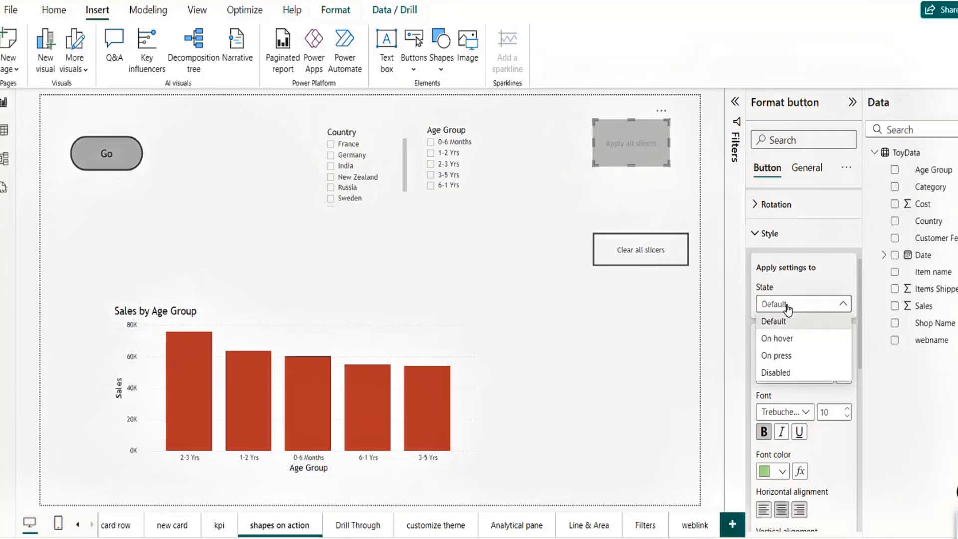
click(772, 374)
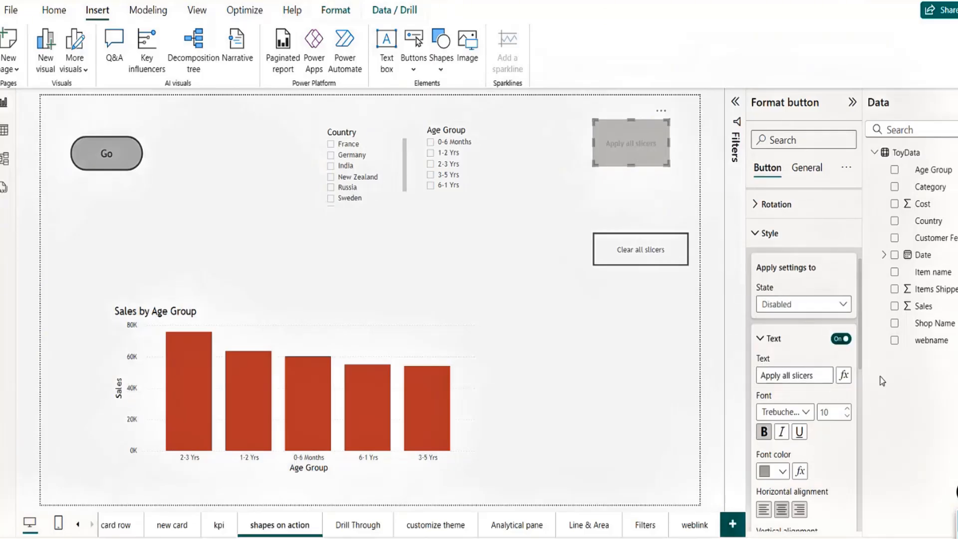
drag(862, 358, 863, 404)
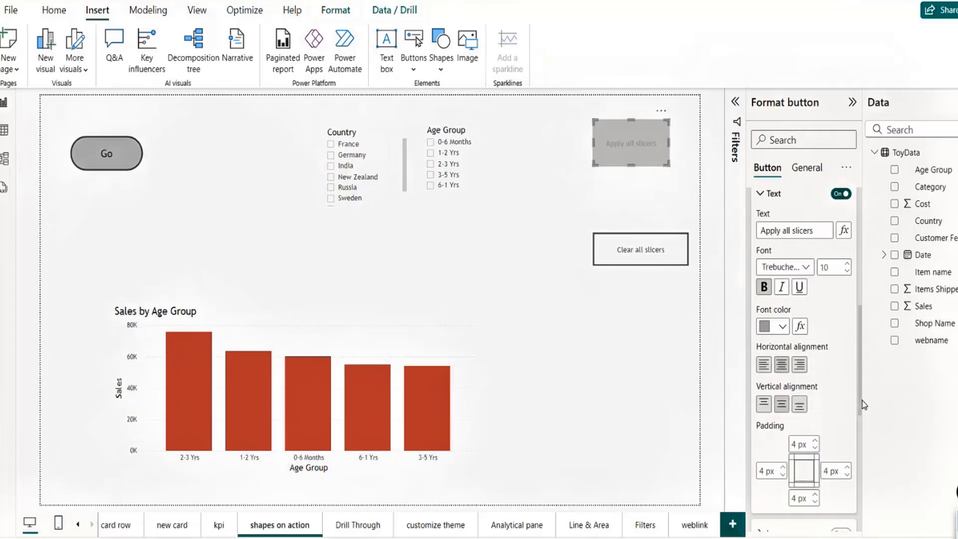
click(782, 328)
click(812, 268)
Step: Fill the disabled-state button green from recent colours and view the result
drag(861, 369, 862, 434)
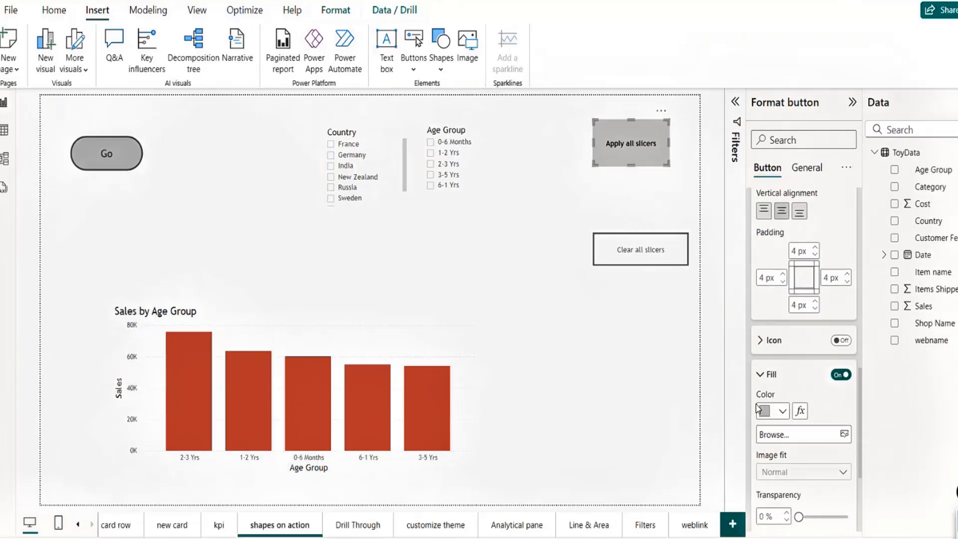
click(783, 412)
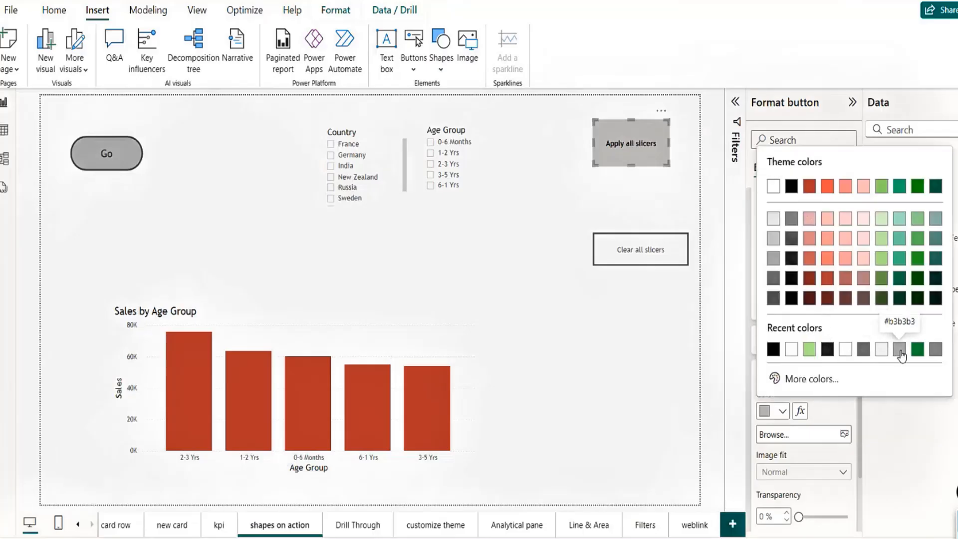
click(918, 349)
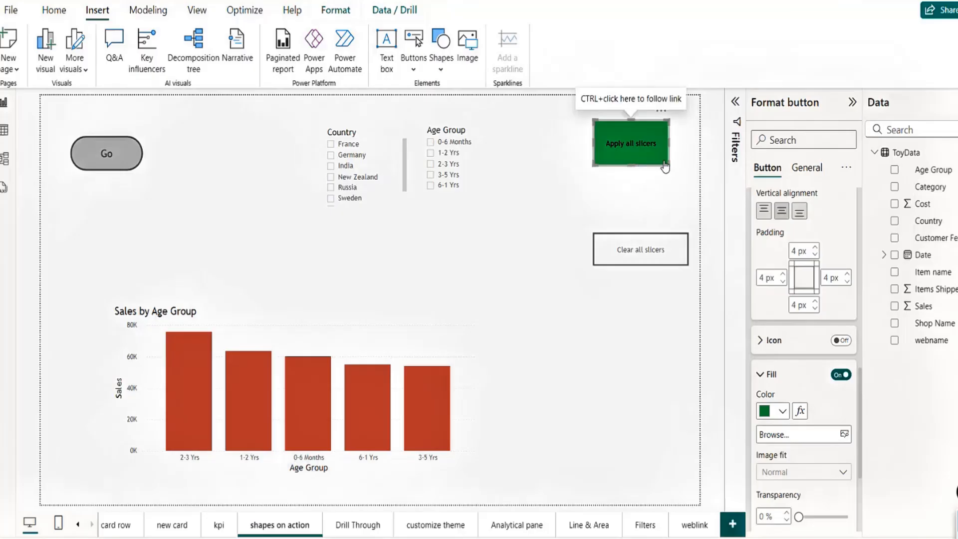
click(565, 205)
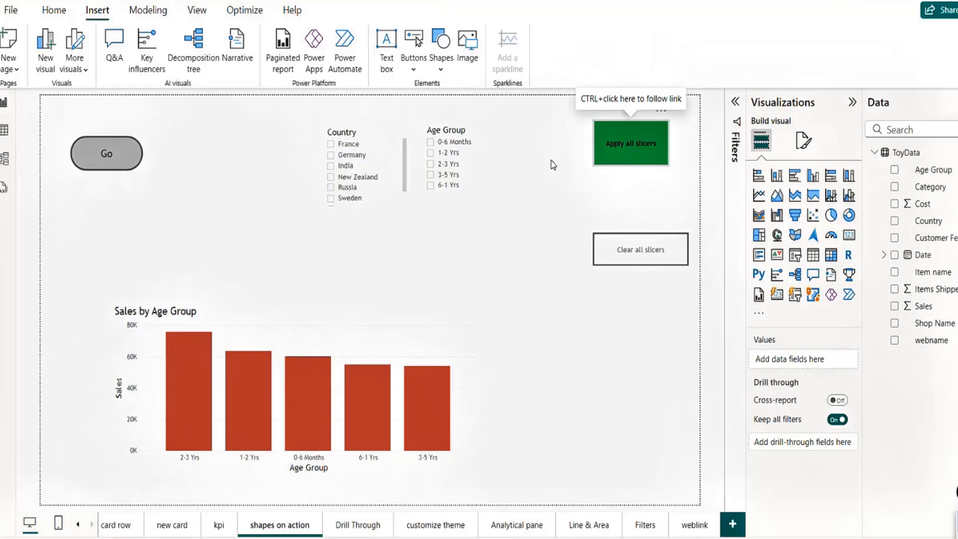
Step: Select India and 2-3 Yrs in the slicers and apply them to the chart
click(331, 167)
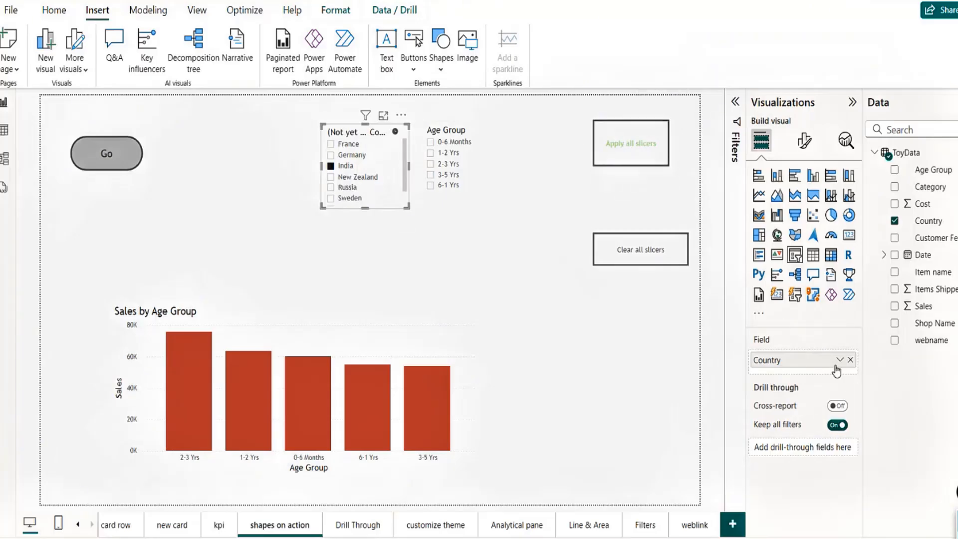
click(431, 164)
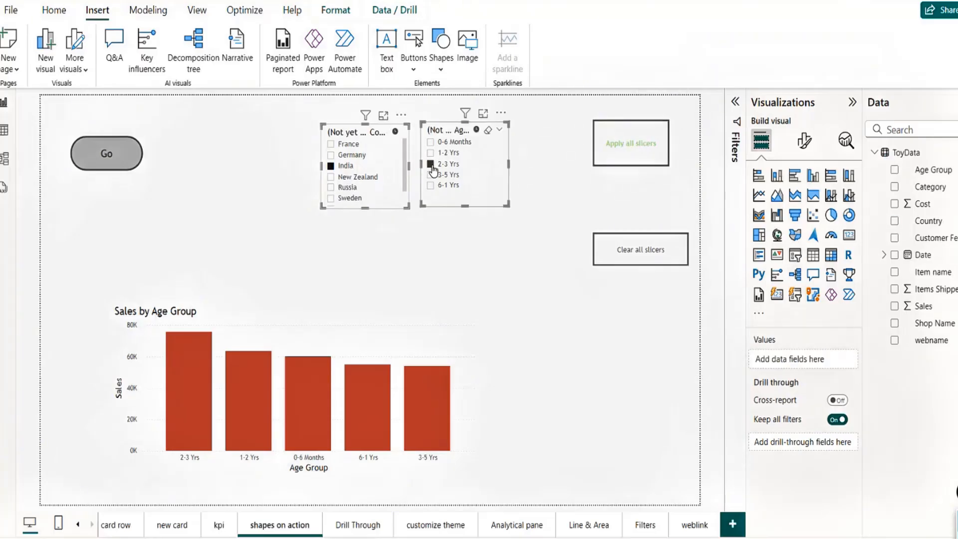
ctrl+click(640, 157)
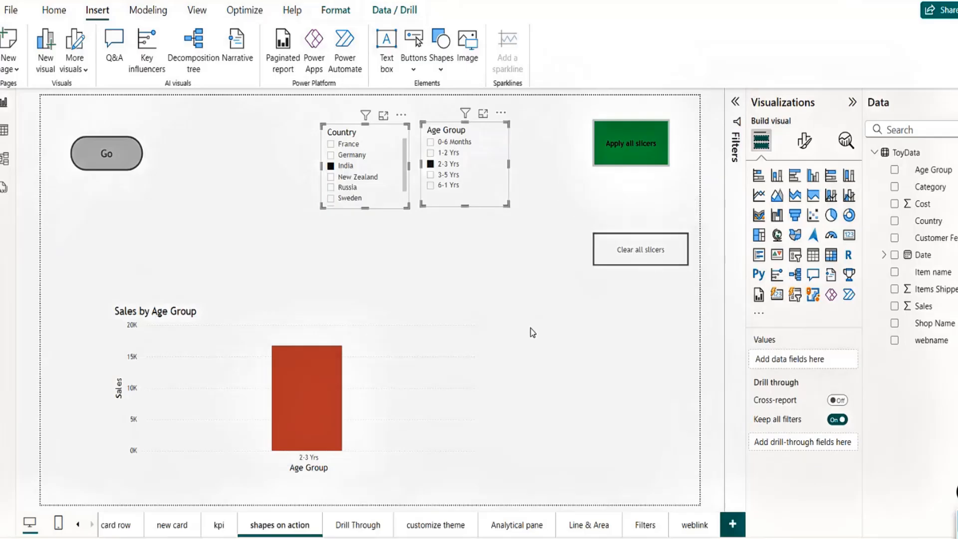
click(635, 361)
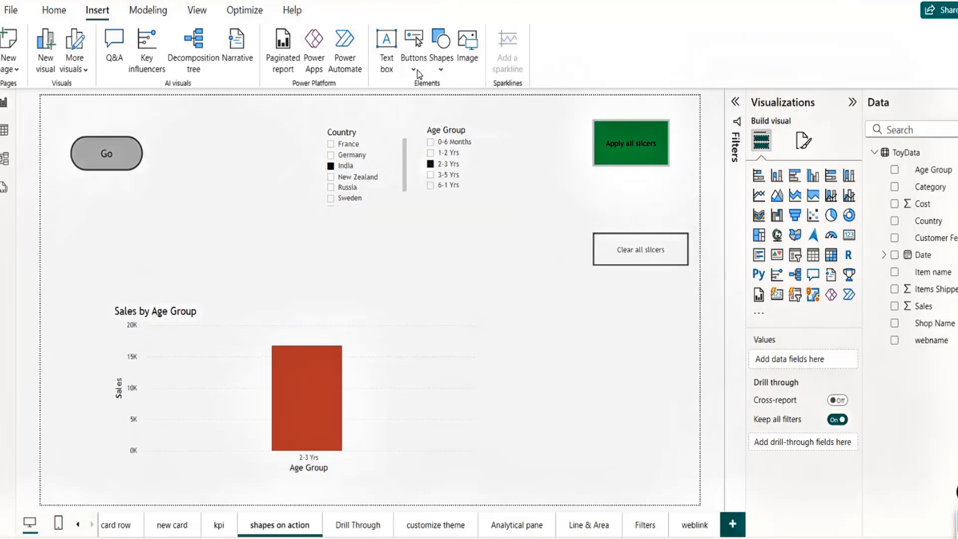
Step: Open and close the Buttons list, then scroll the page tabs back
click(414, 69)
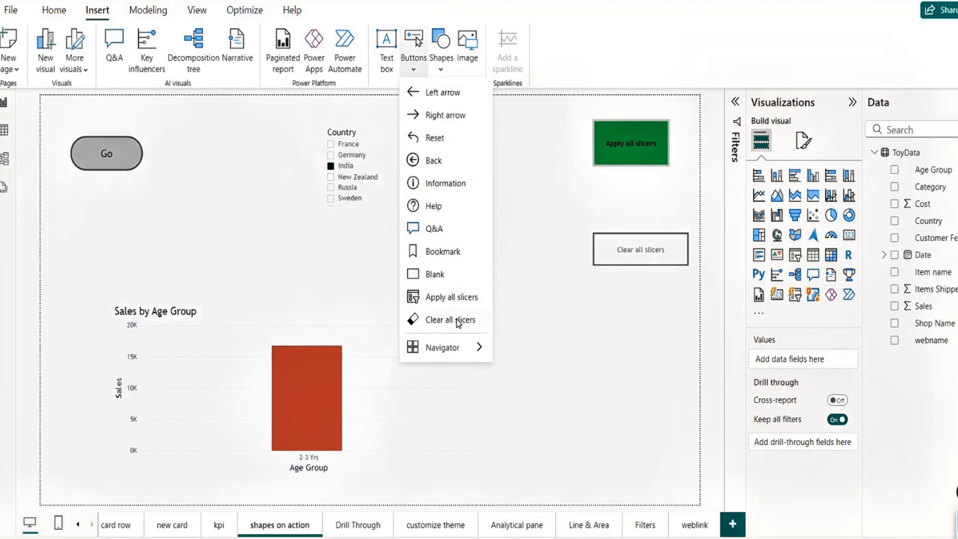
click(564, 328)
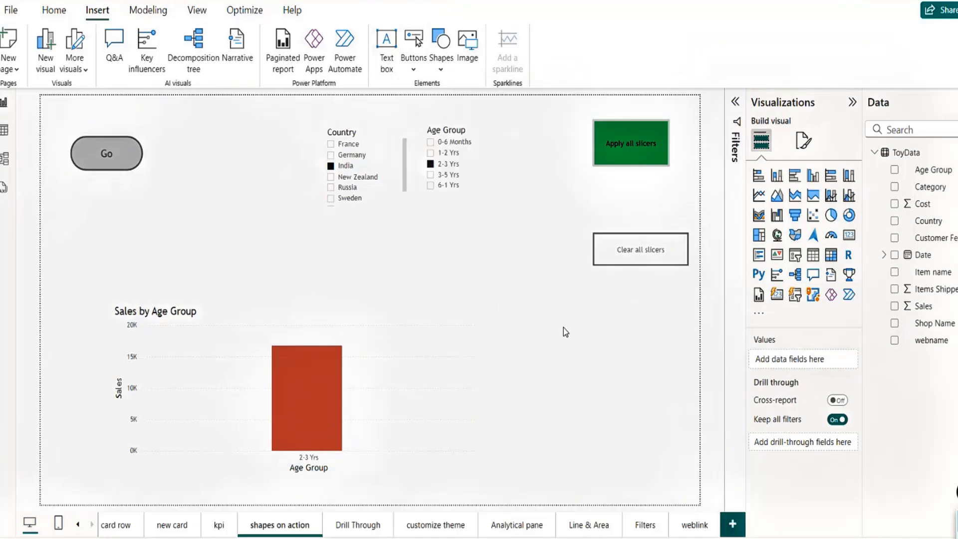
click(78, 525)
Step: Browse the new card, kpi and shapes on action pages, then lower the Decomposition tree
click(78, 524)
click(148, 532)
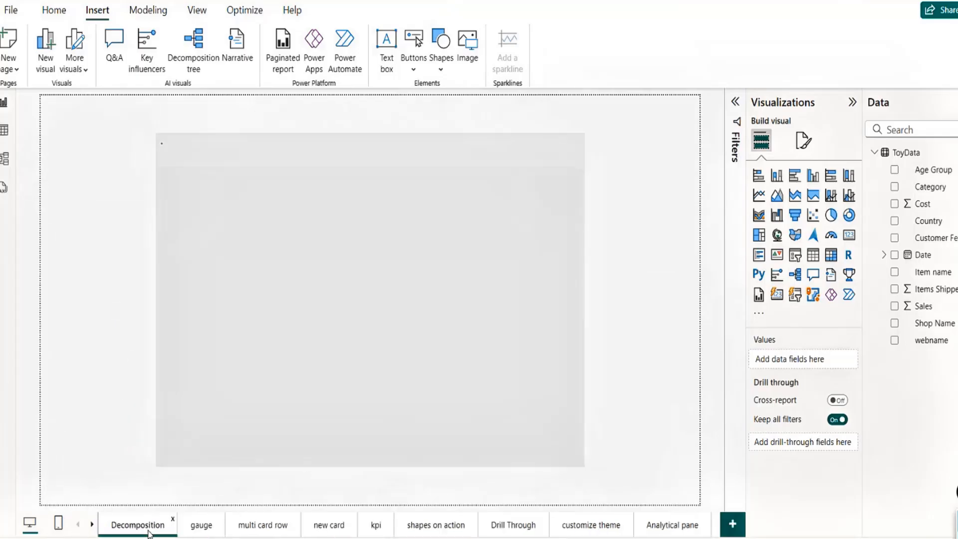
click(340, 528)
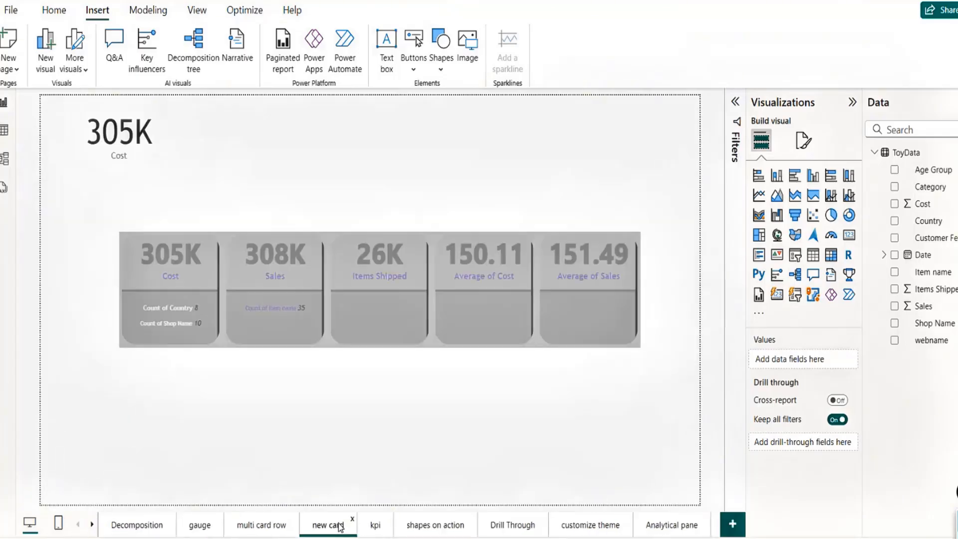
click(373, 528)
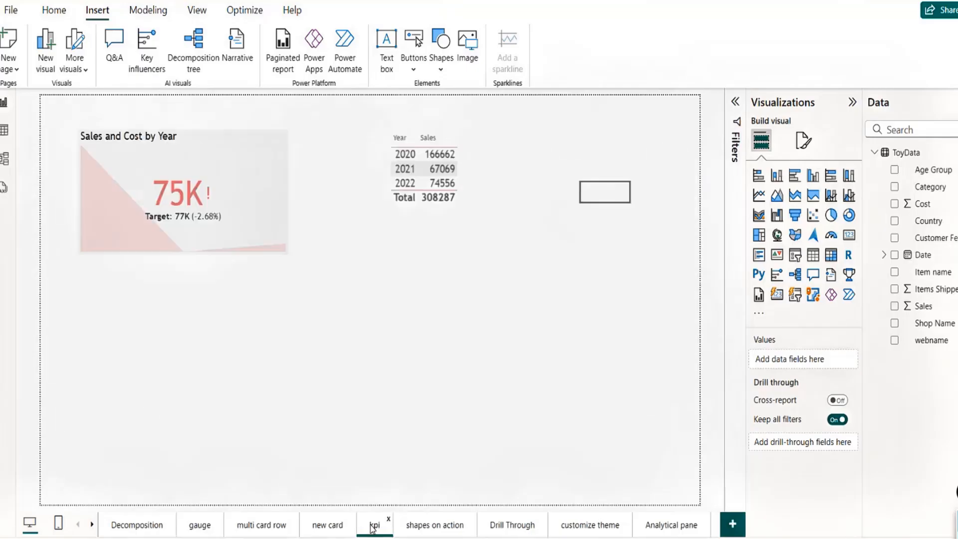
click(428, 528)
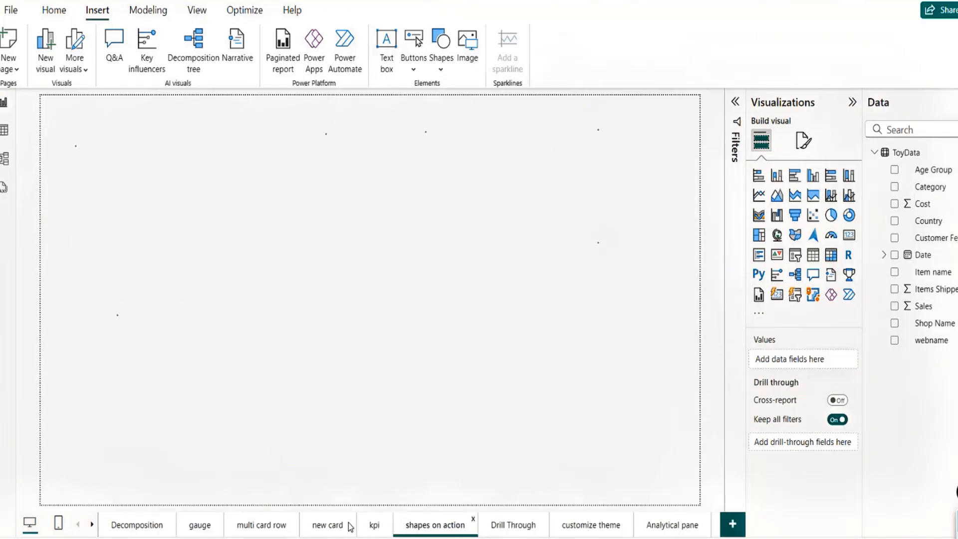
click(130, 528)
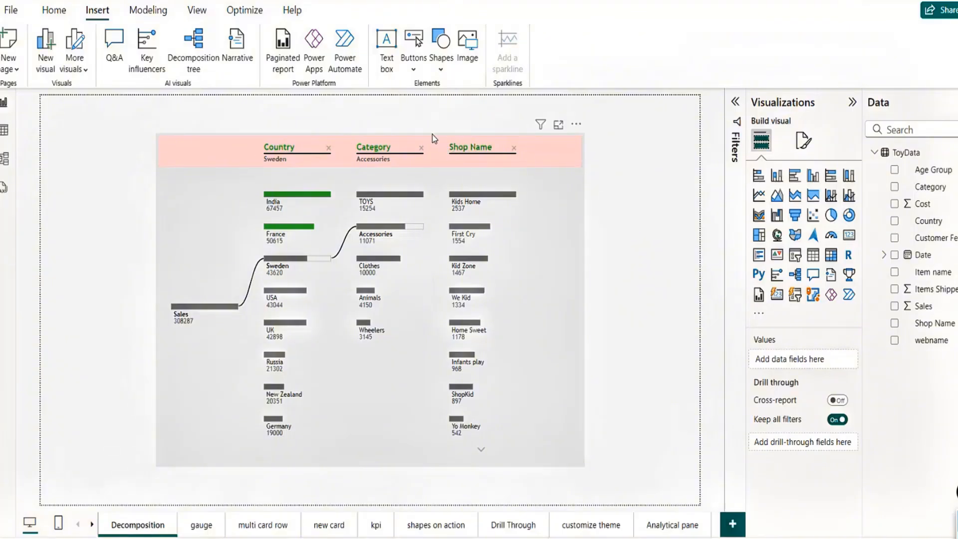
drag(432, 133, 435, 168)
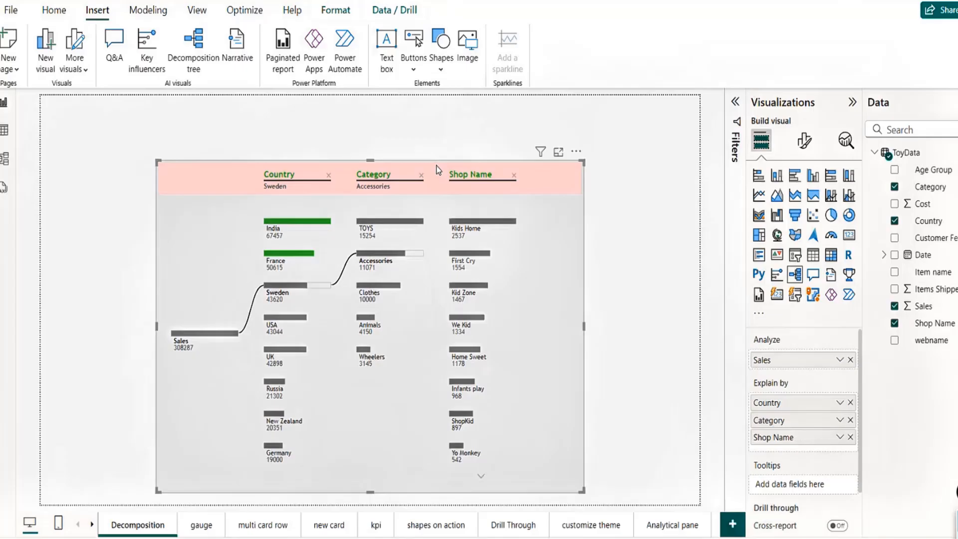
click(98, 136)
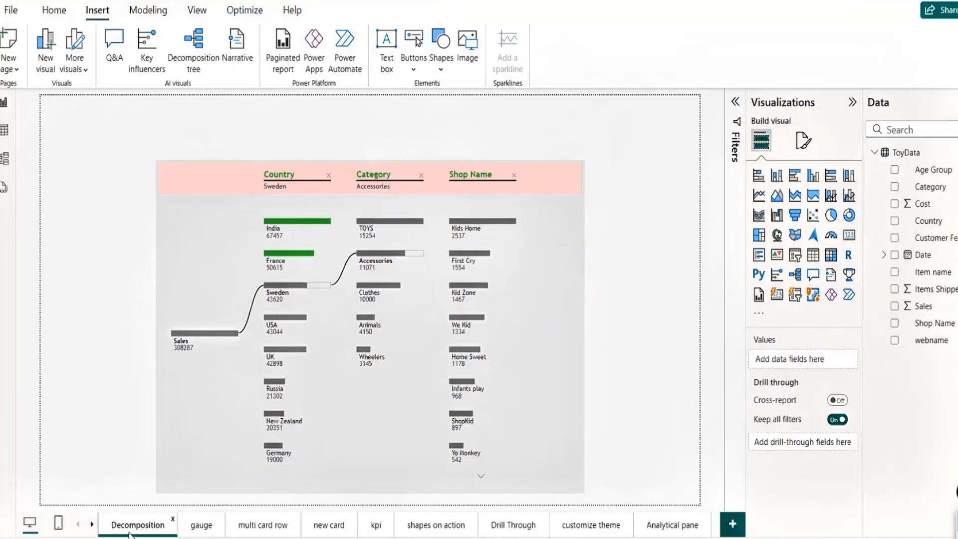
Step: Insert a page navigator onto the Decomposition page
click(413, 74)
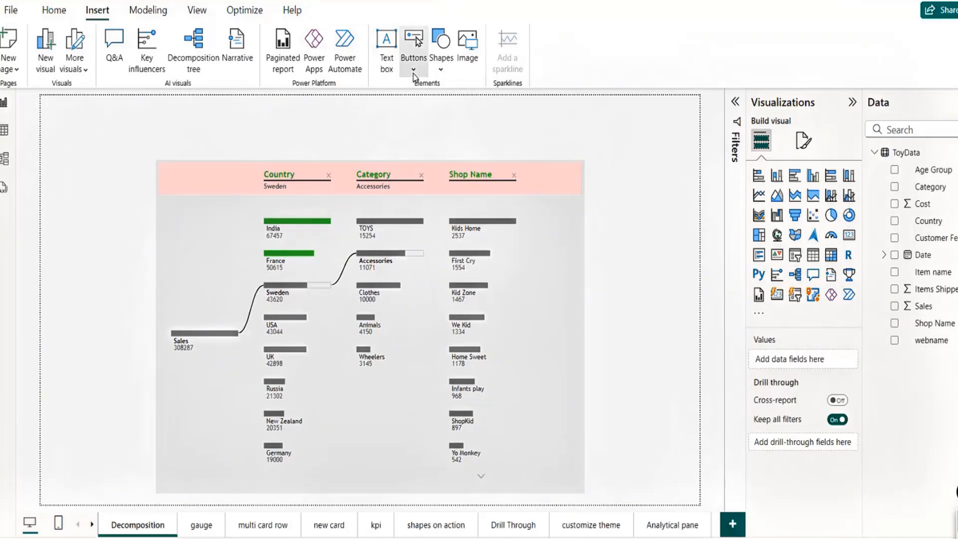
mouse_move(465, 353)
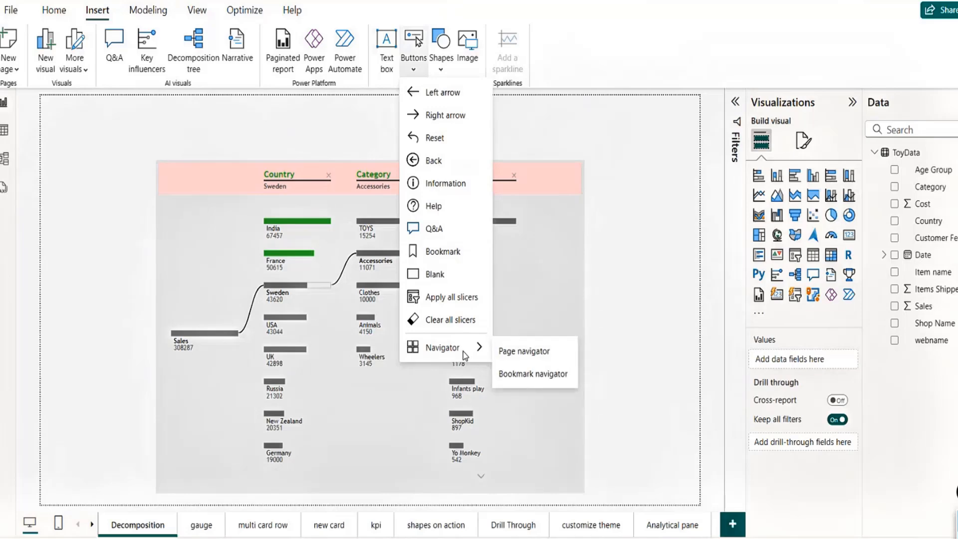
click(547, 352)
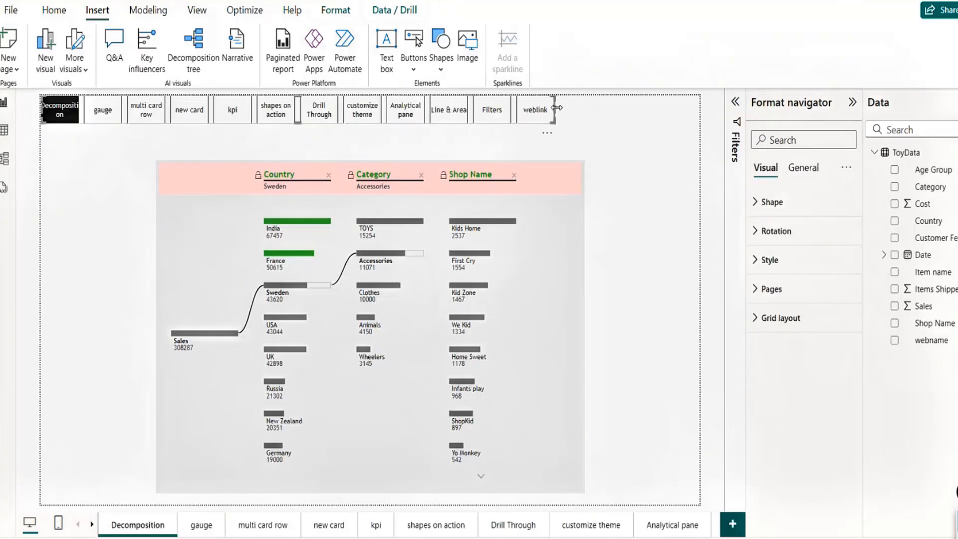
Step: Move the navigator to the top and widen it so every label fits
drag(557, 107, 670, 117)
click(544, 121)
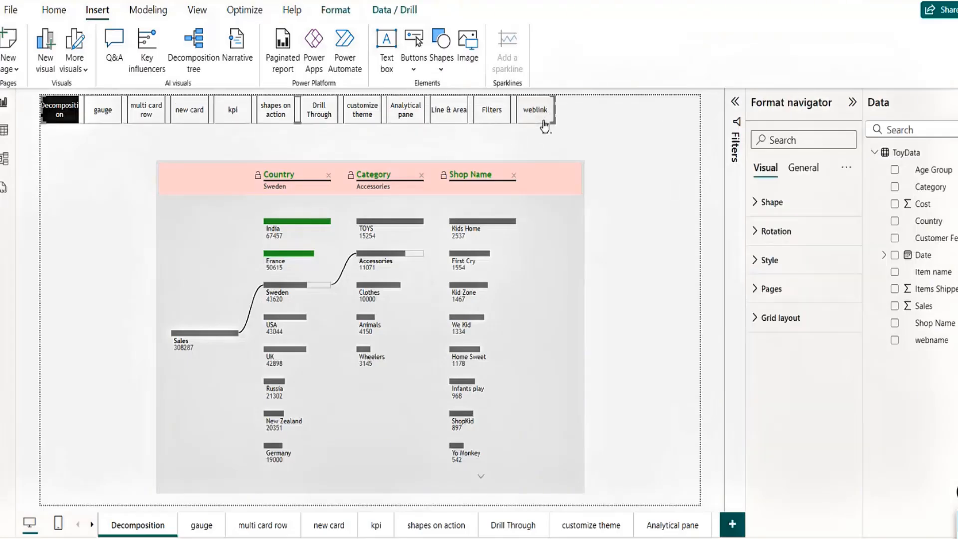
drag(545, 124, 594, 133)
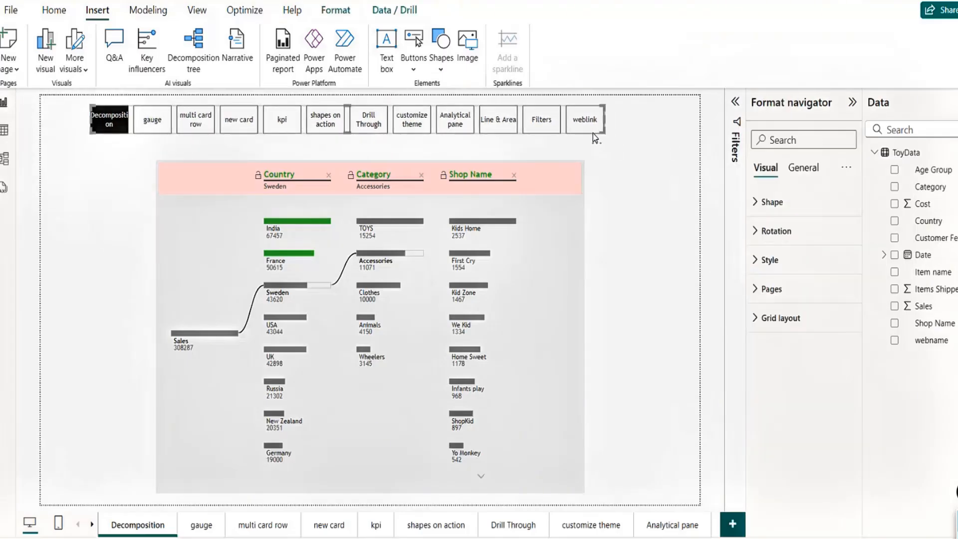
drag(92, 123, 59, 123)
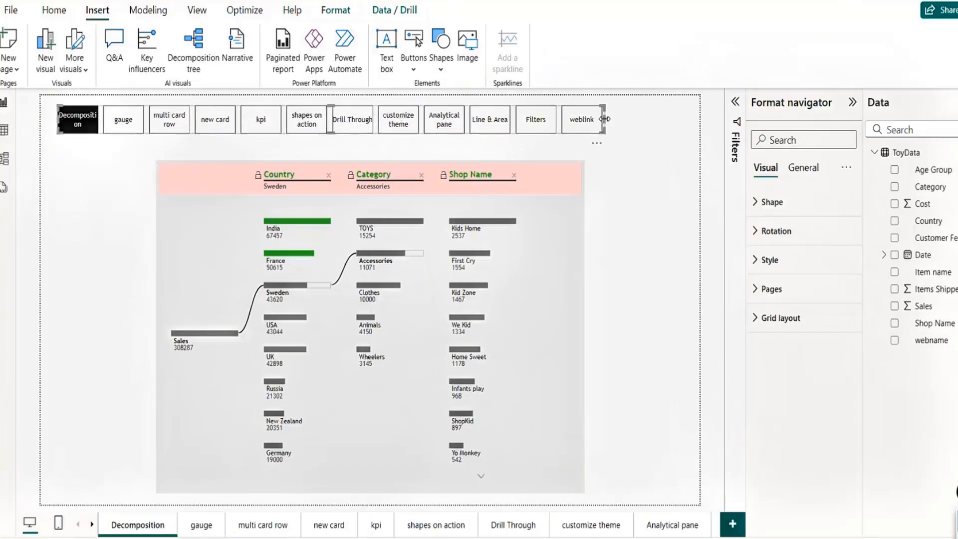
drag(605, 119, 646, 119)
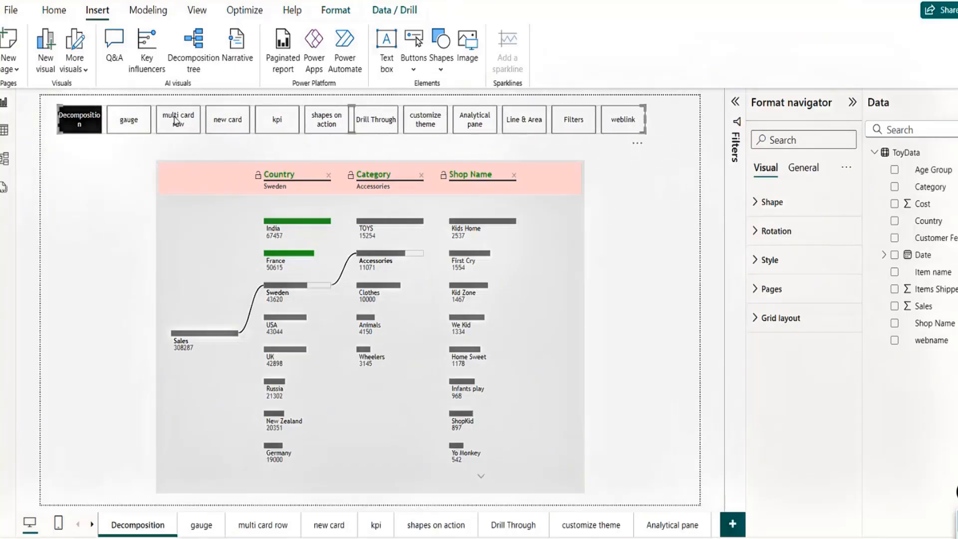
drag(59, 123, 48, 125)
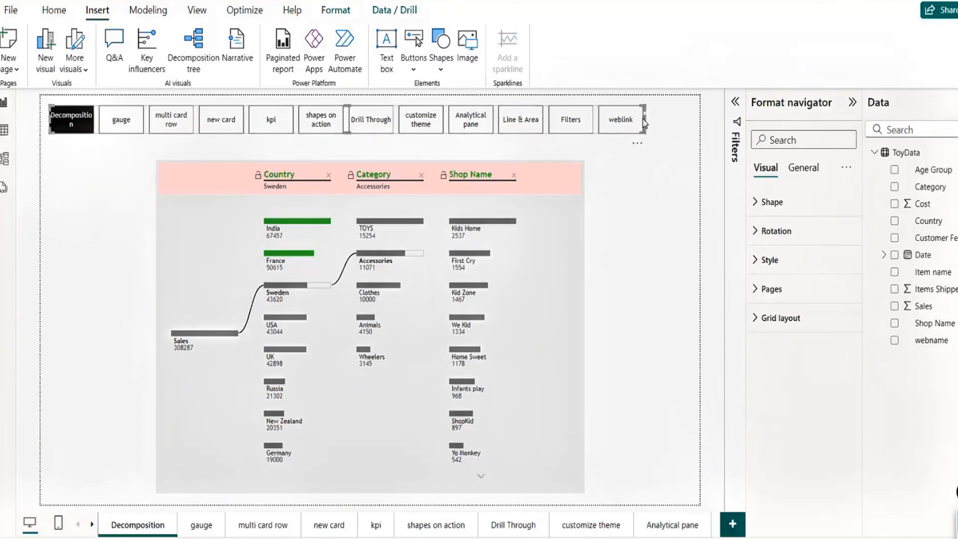
drag(648, 119, 674, 123)
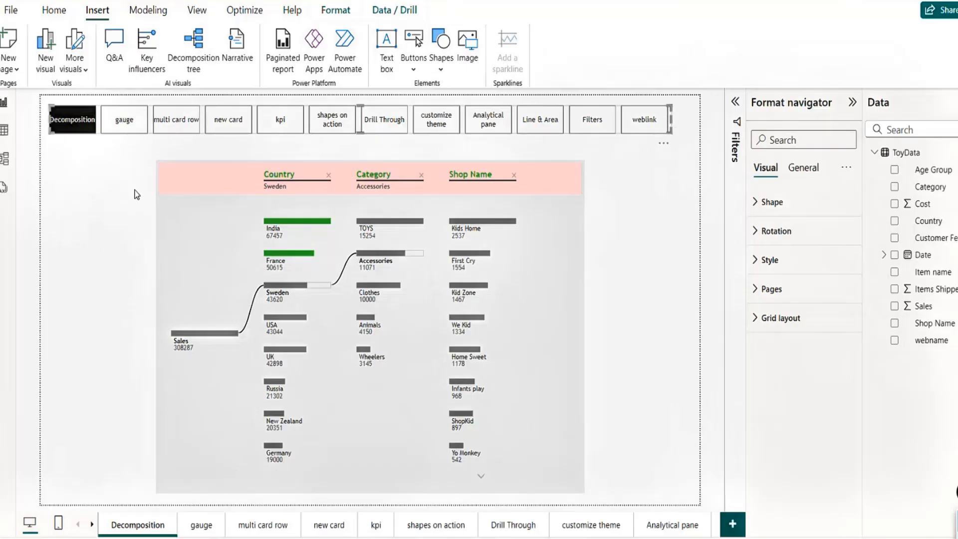
Step: Test the navigator's gauge button, then copy the navigator onto the gauge page
click(92, 214)
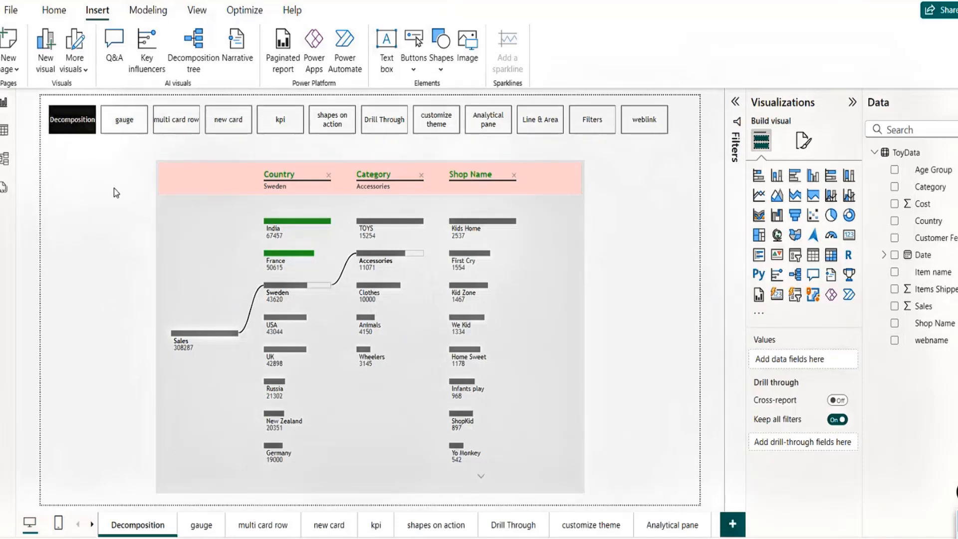
click(128, 125)
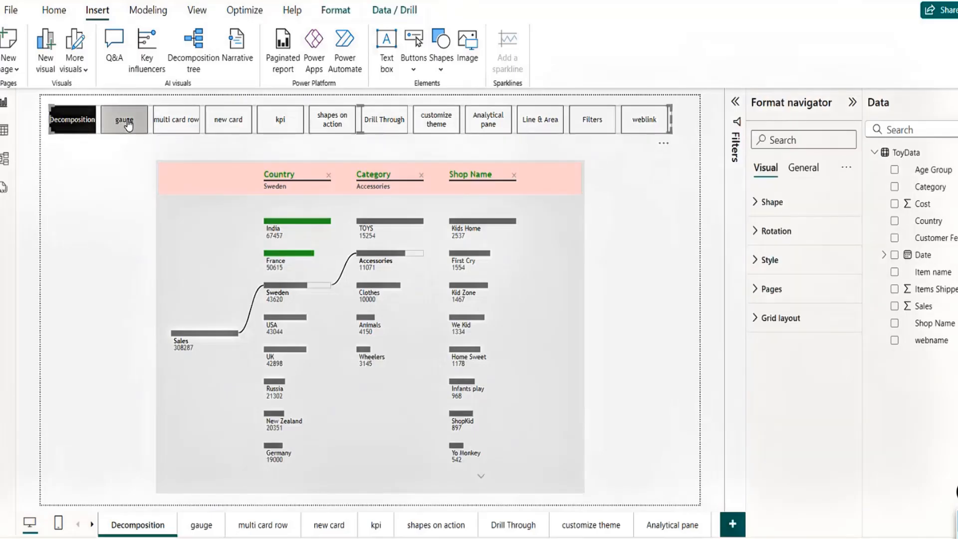
ctrl+click(128, 125)
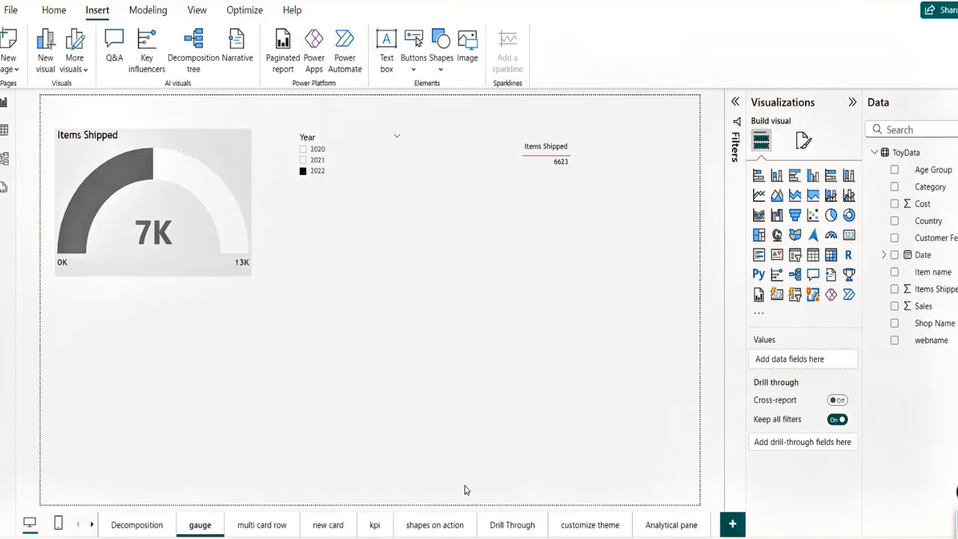
click(148, 528)
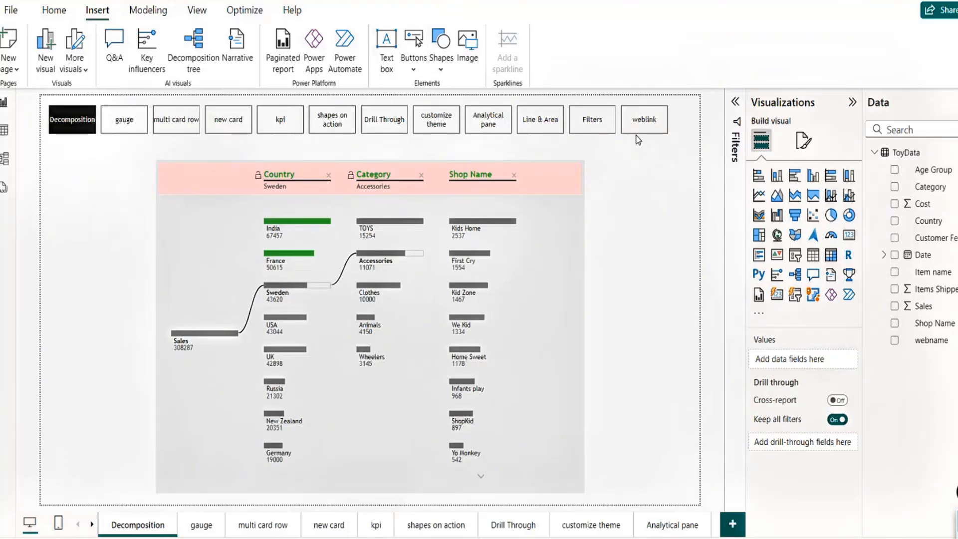
click(615, 133)
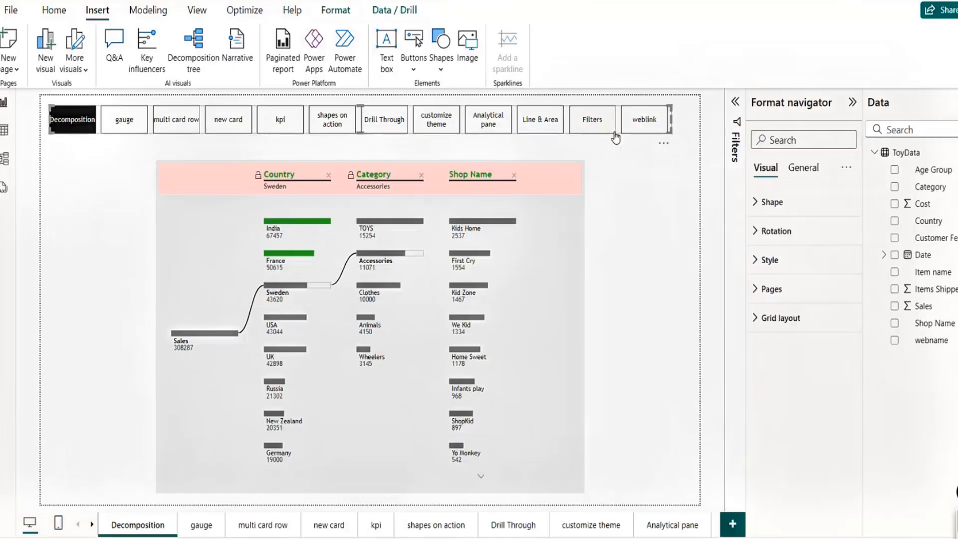
click(212, 524)
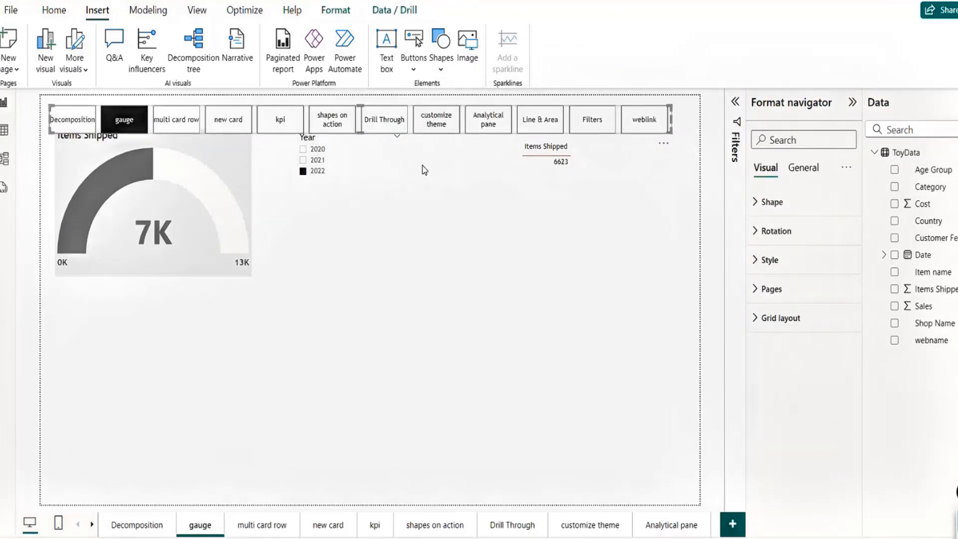
Step: Paste the page navigator onto the multi card row page
drag(431, 109, 441, 440)
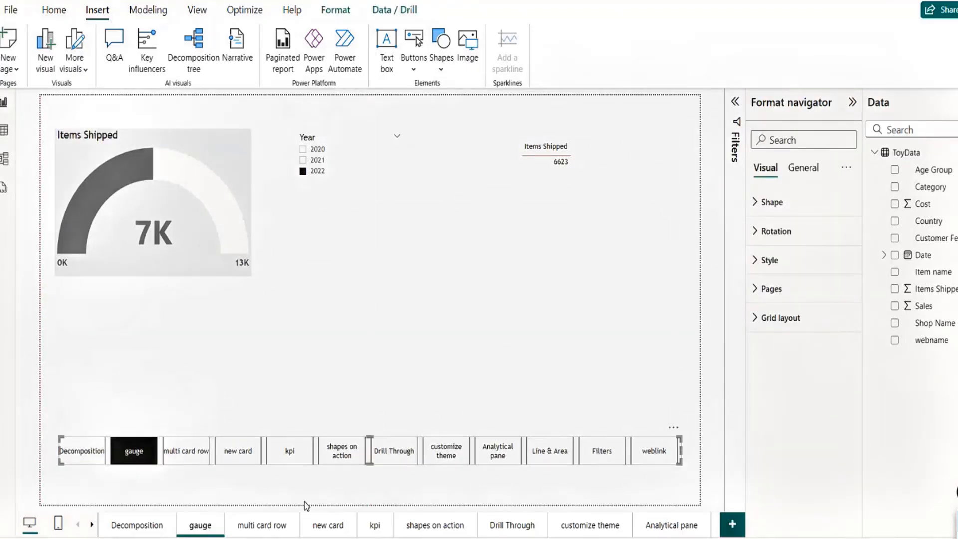
click(265, 525)
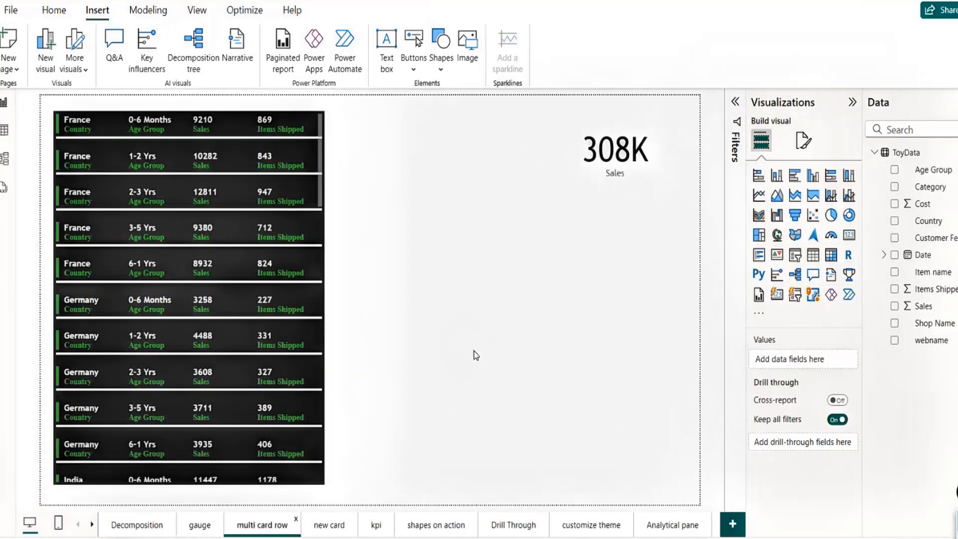
key(ctrl+v)
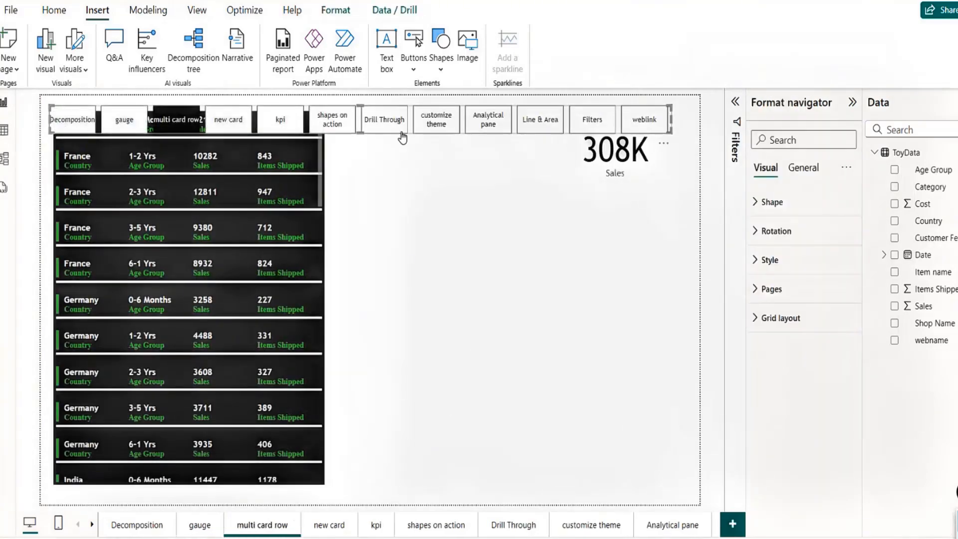
Step: Place the navigator across the top with the card visual beneath it
drag(401, 133, 510, 128)
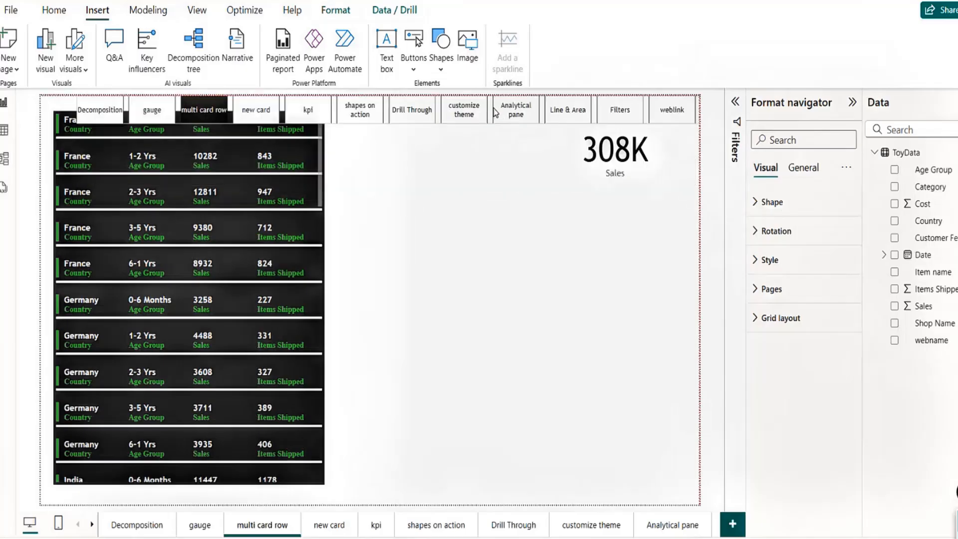
click(304, 176)
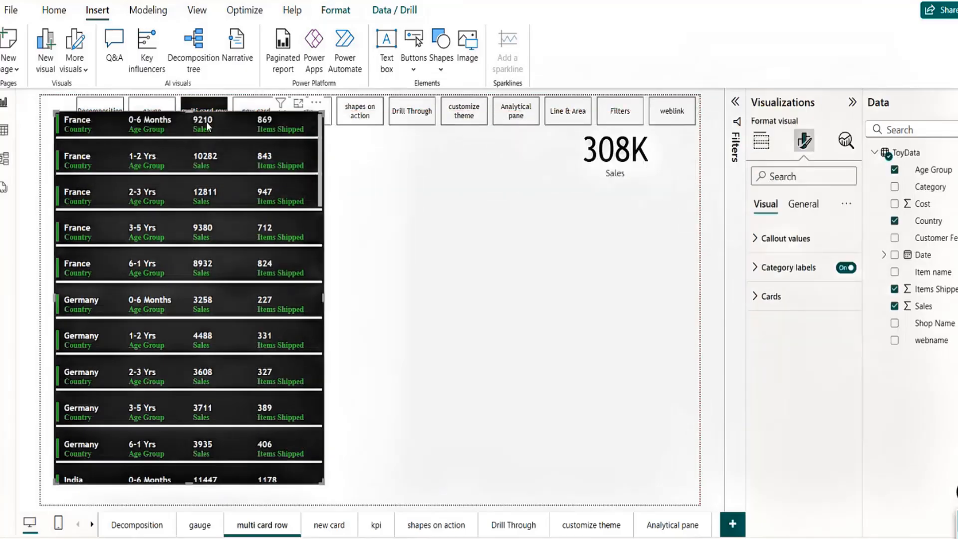
drag(195, 116, 190, 162)
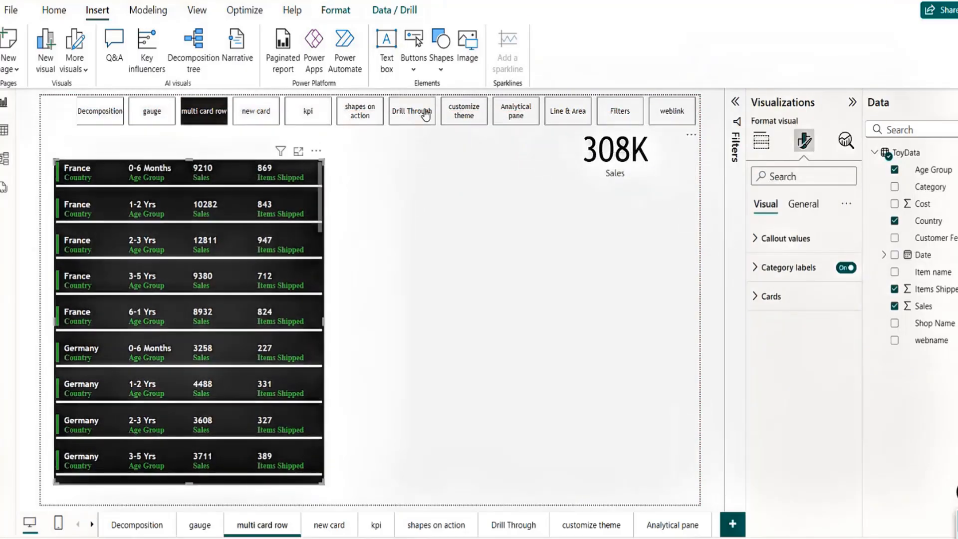
mouse_move(439, 128)
mouse_down()
mouse_move(414, 128)
mouse_move(434, 127)
mouse_move(424, 129)
mouse_up()
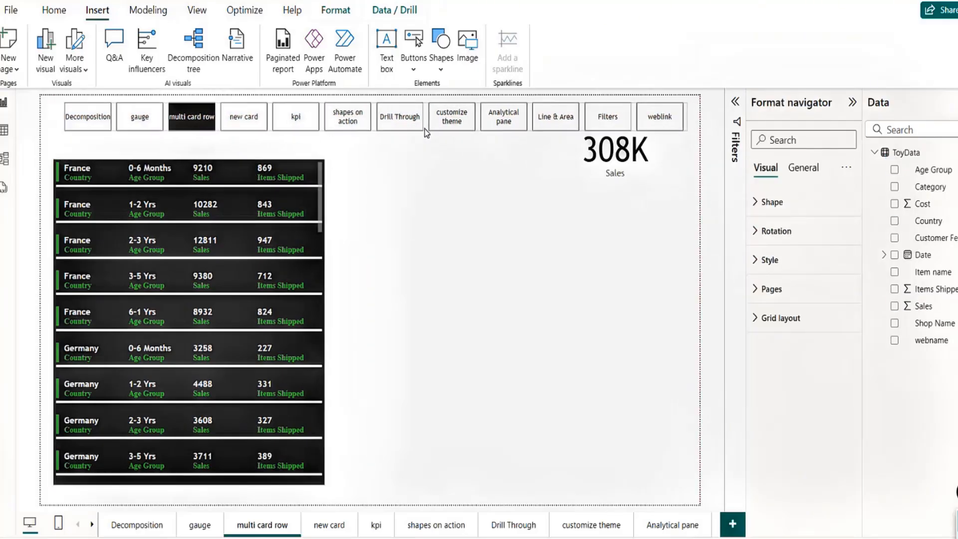
ctrl+click(134, 128)
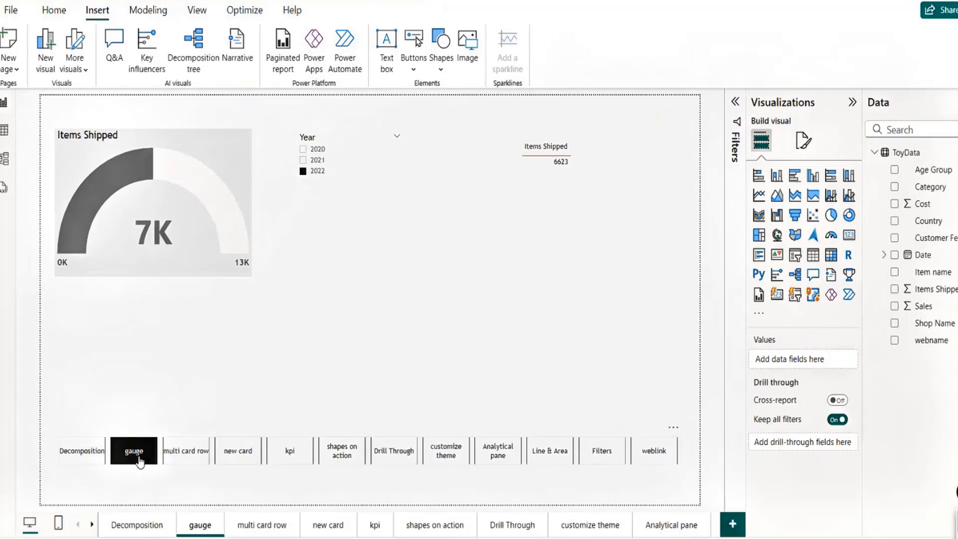
Step: Scroll to the last page tabs and add a new page named demo
ctrl+click(81, 456)
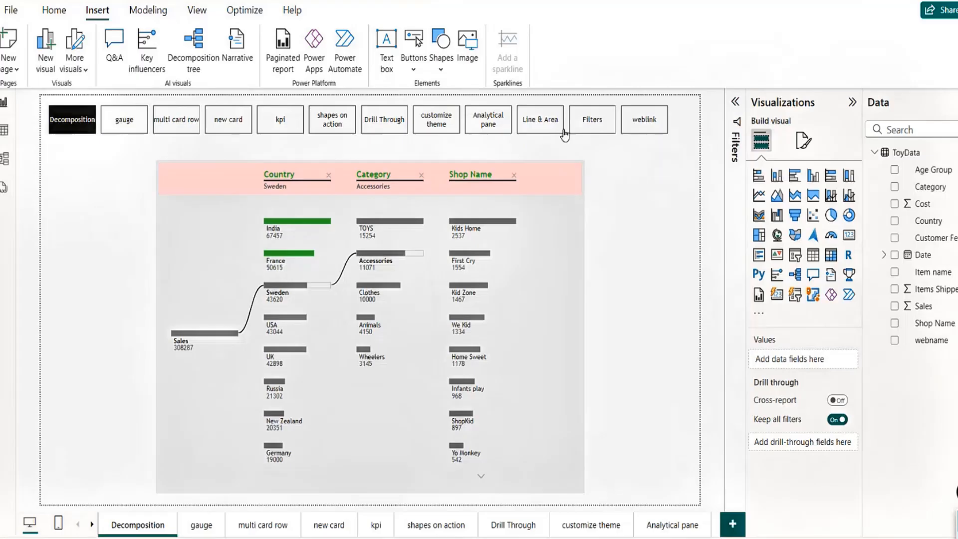
click(672, 530)
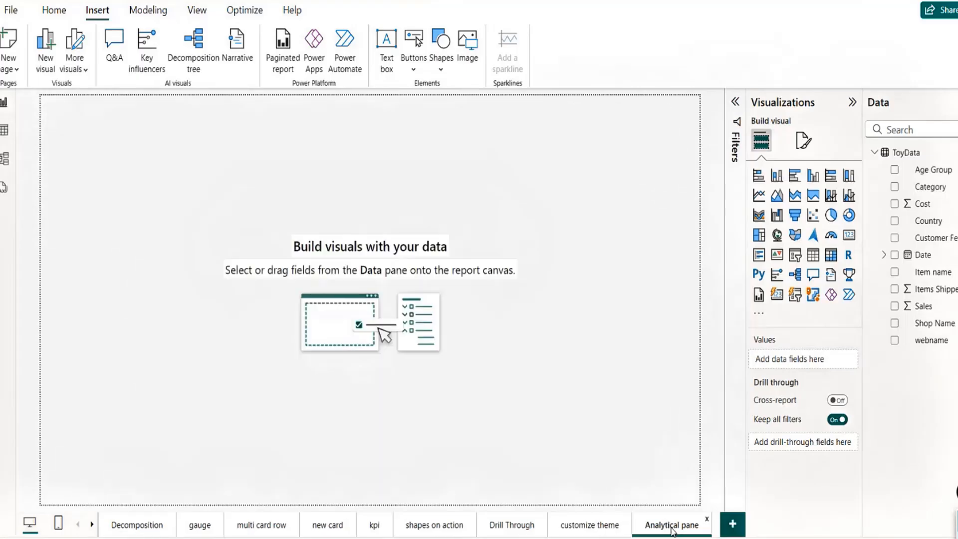
click(92, 525)
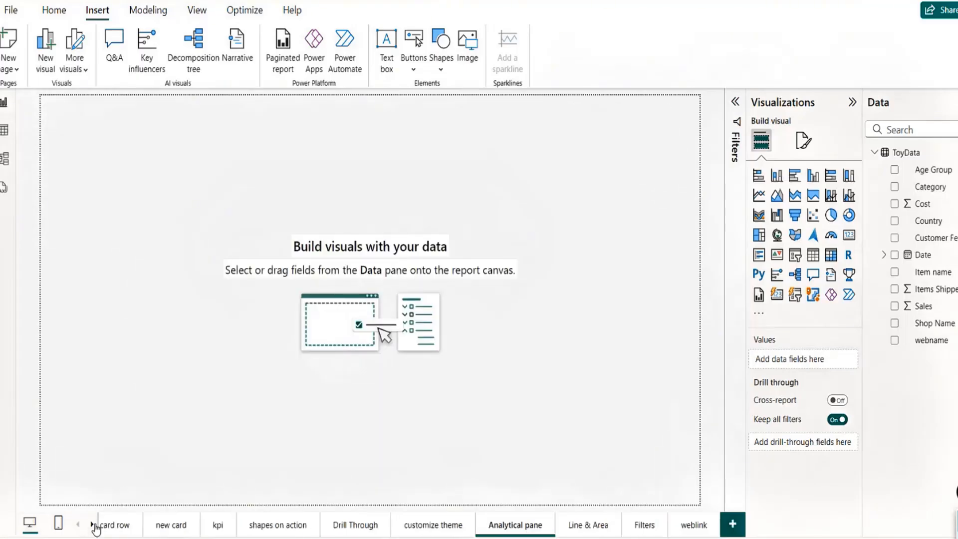
click(688, 529)
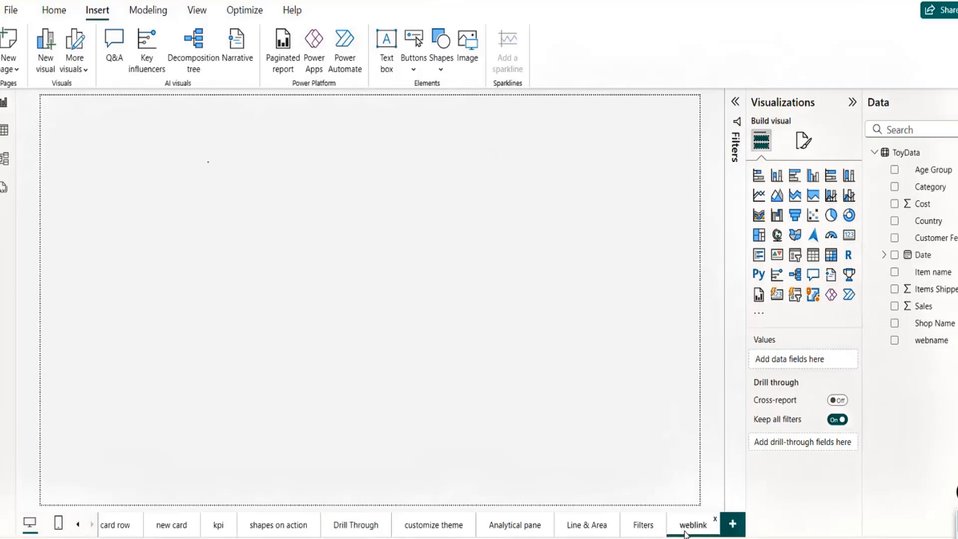
click(734, 525)
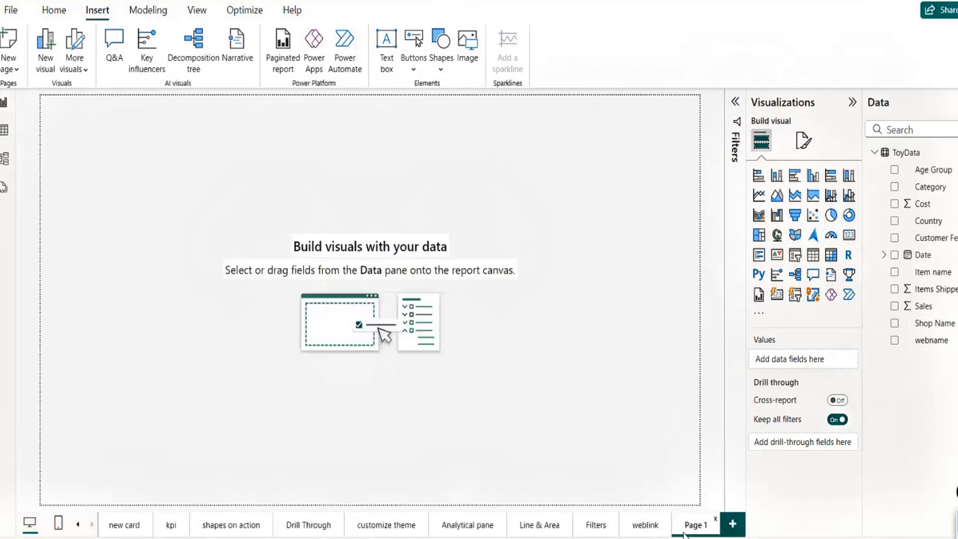
double_click(702, 529)
text(demo)
click(496, 166)
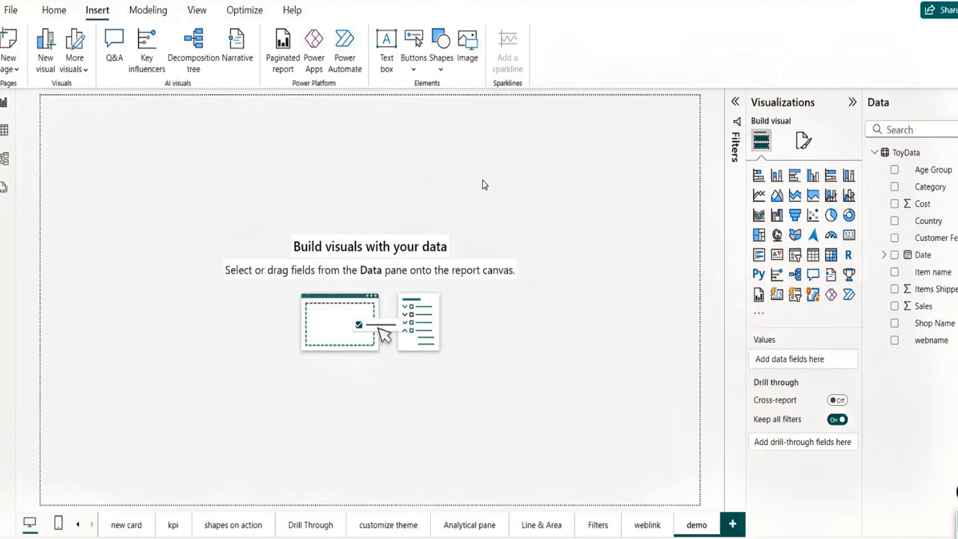
Step: Go back through the page tabs to the Decomposition page
click(128, 526)
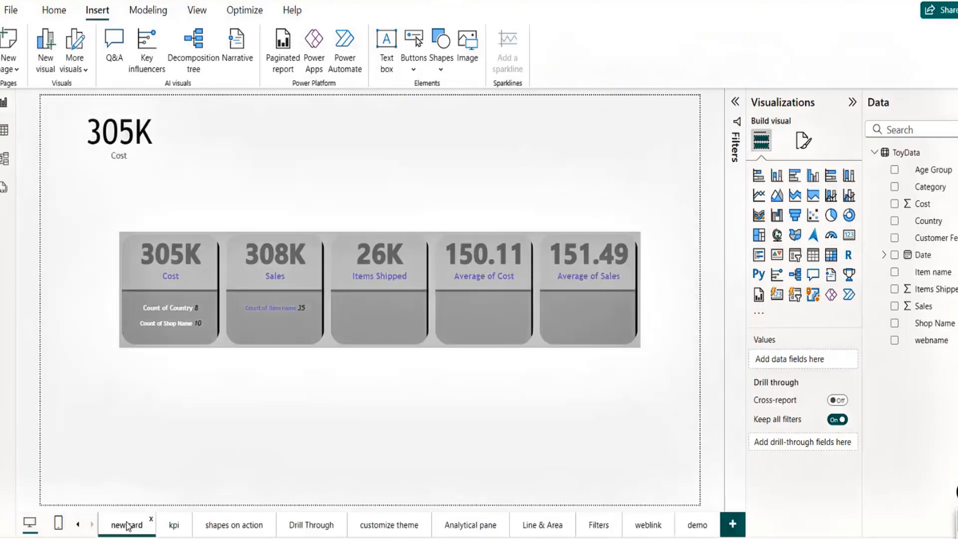
click(77, 526)
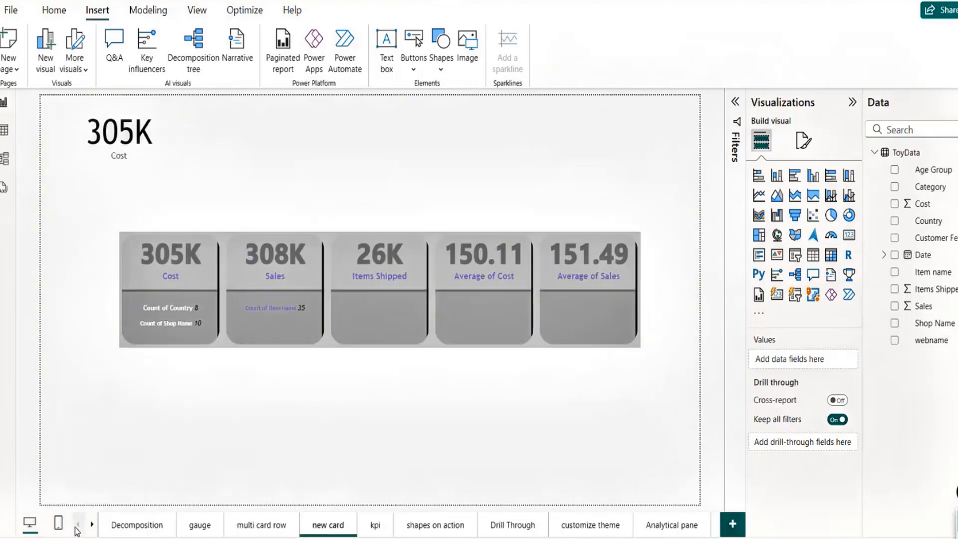
click(139, 533)
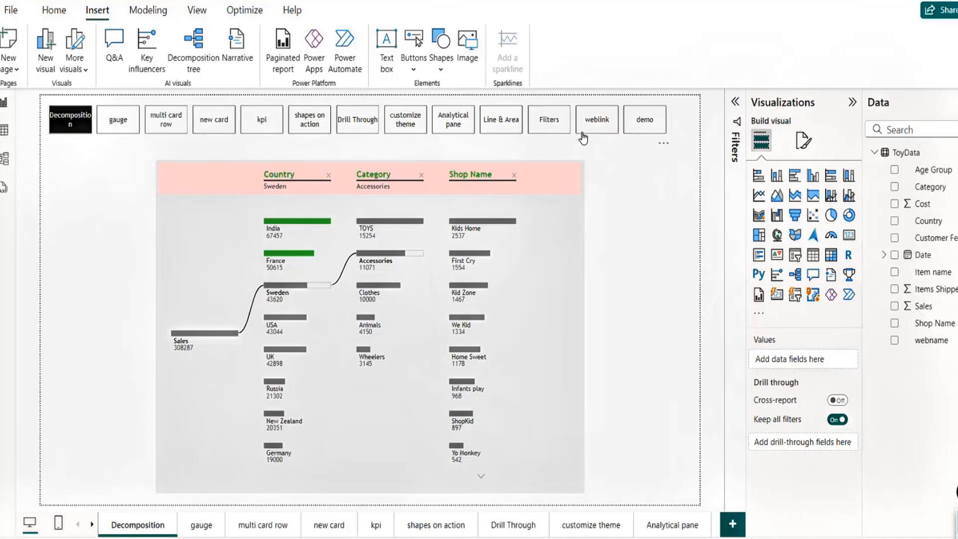
Step: Make the page navigator buttons pill-shaped
click(579, 133)
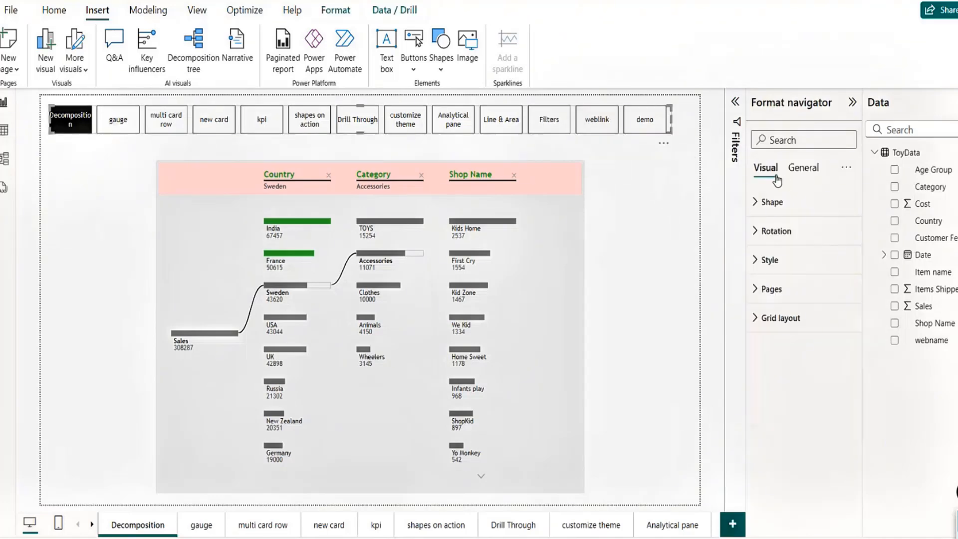
click(757, 202)
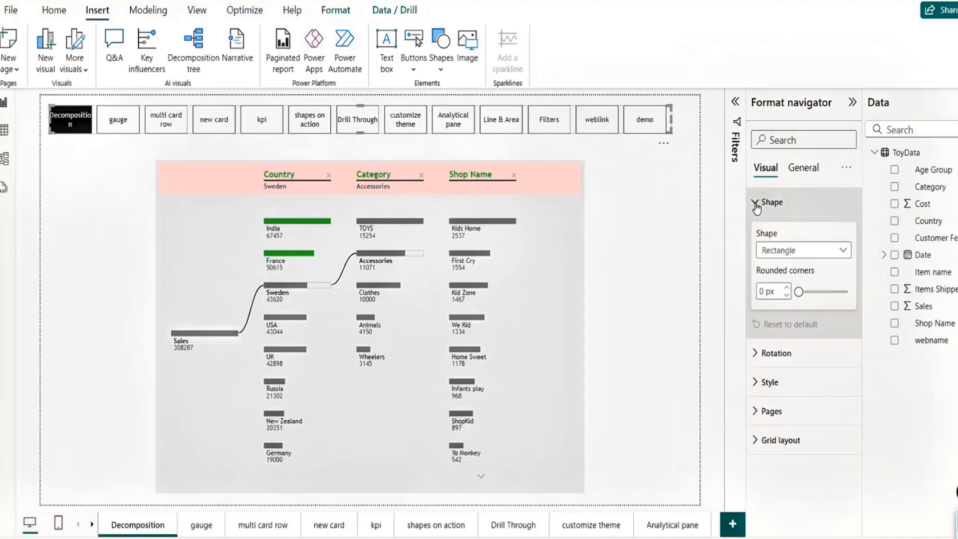
click(804, 259)
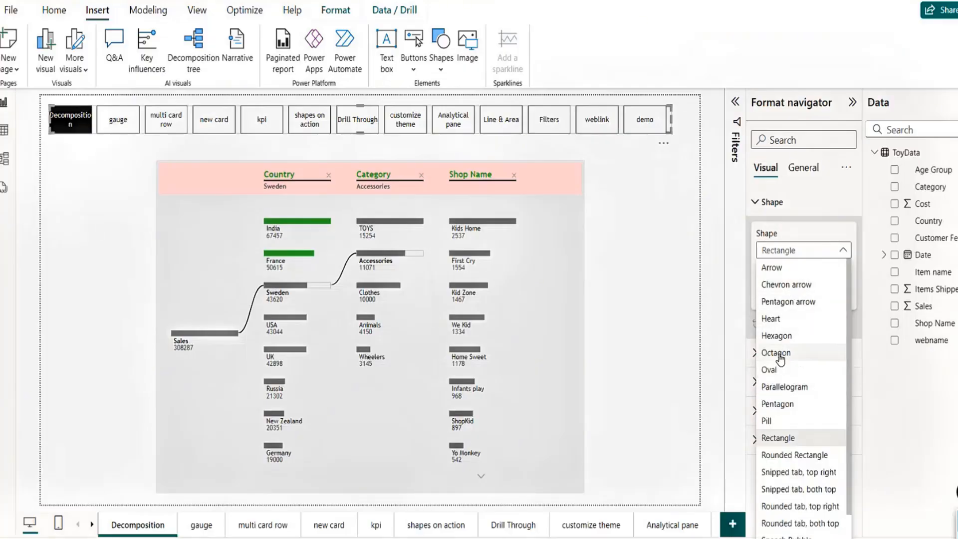
click(767, 421)
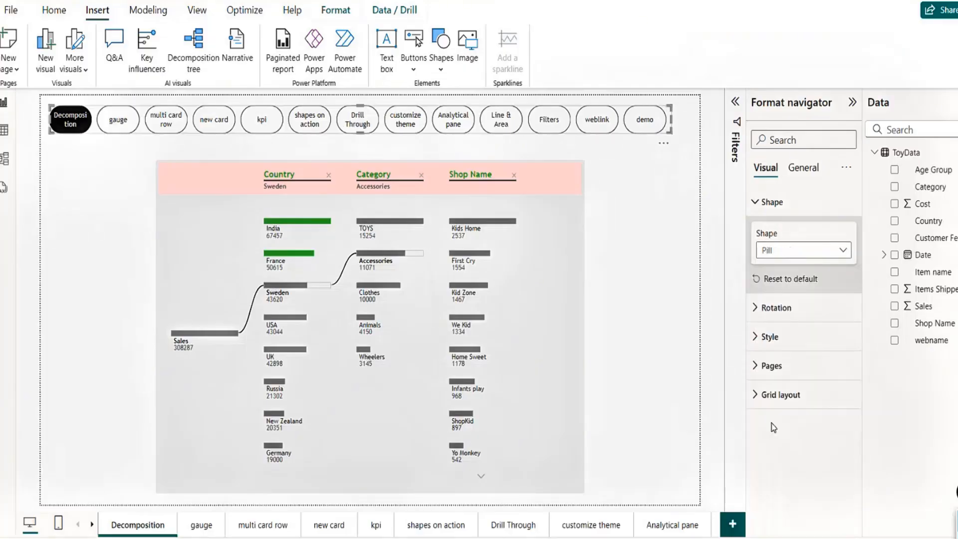
click(754, 309)
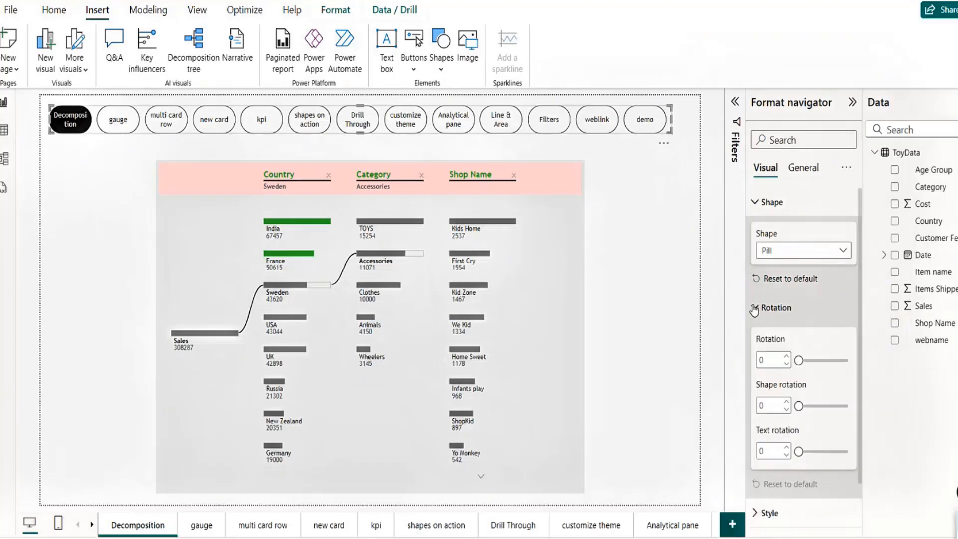
click(754, 308)
Step: Give the default-state navigator buttons a dark green fill and white text
click(754, 337)
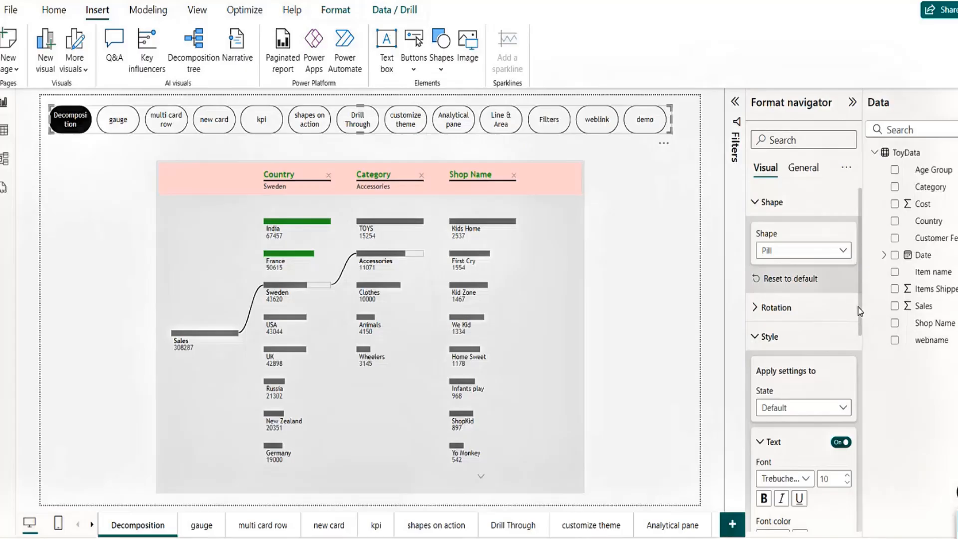
drag(860, 311, 861, 365)
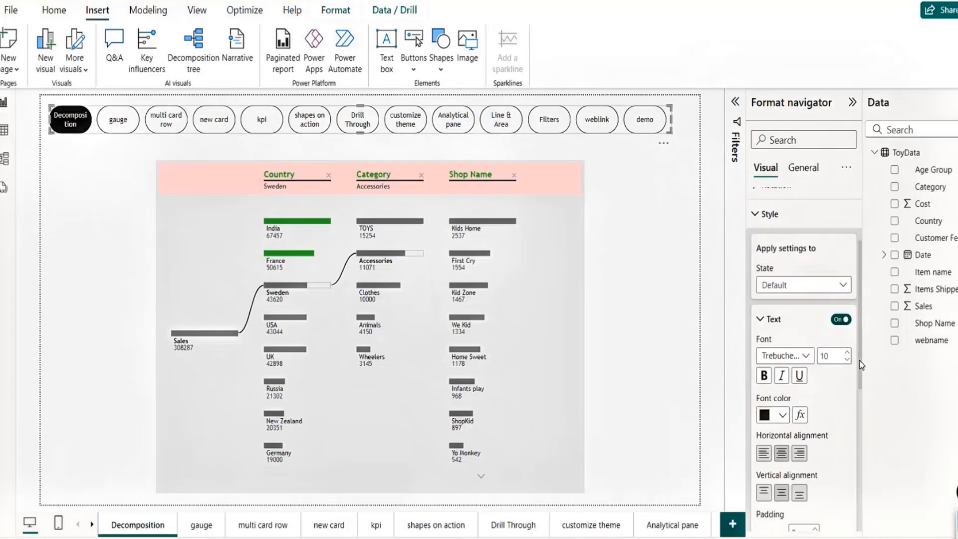
click(782, 292)
click(778, 301)
scroll(788, 419, down, 5)
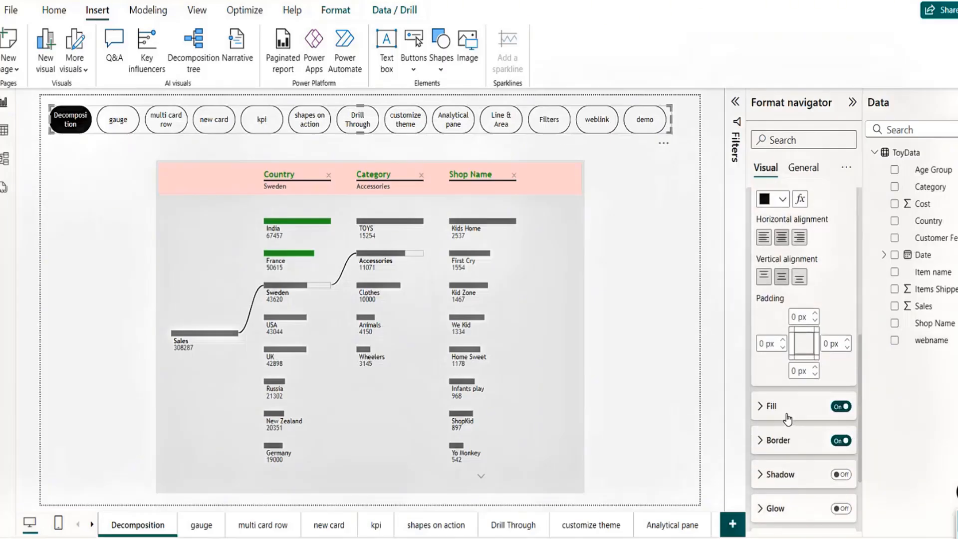
click(760, 406)
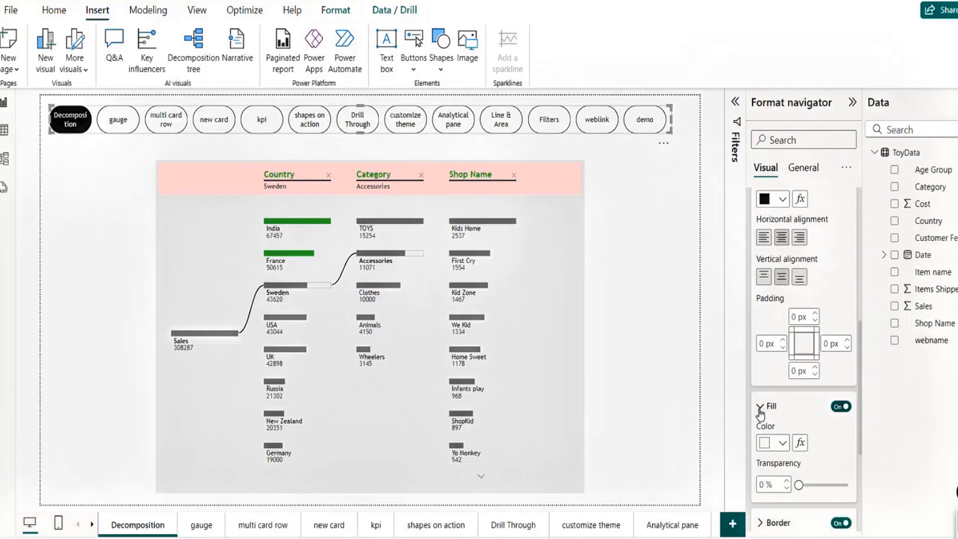
click(782, 444)
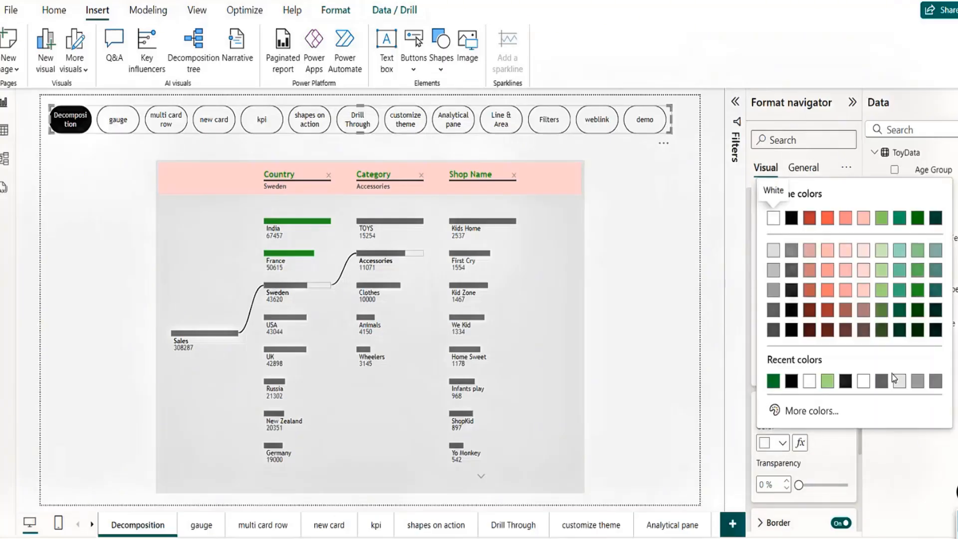
click(774, 382)
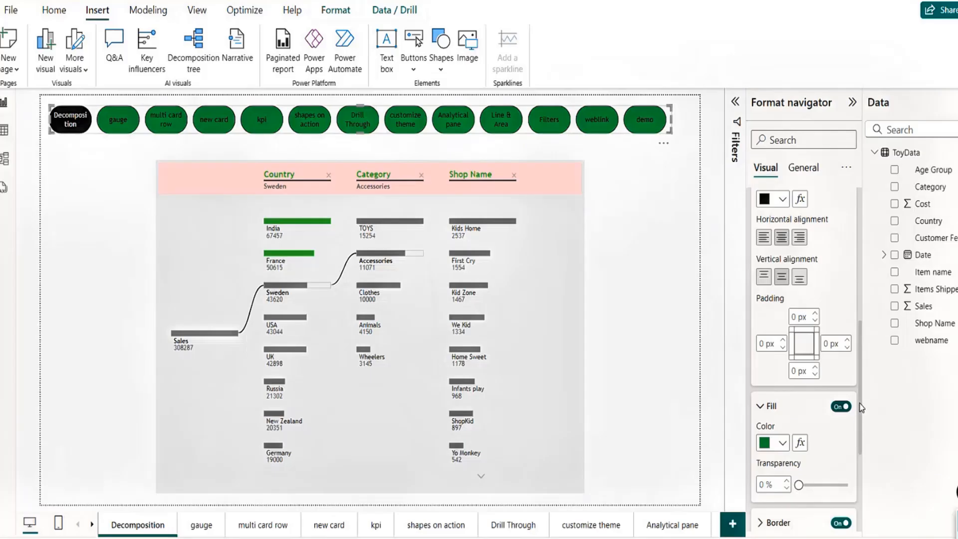
click(783, 200)
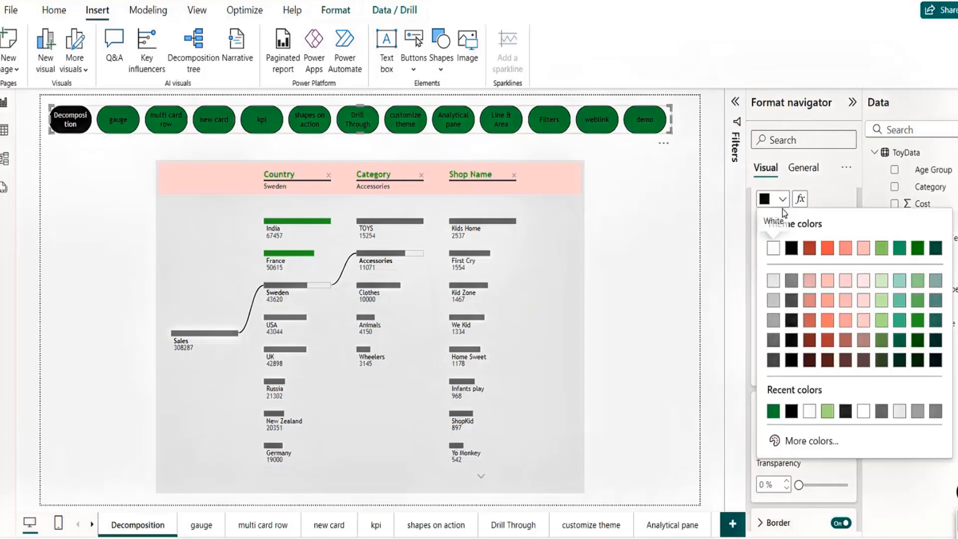
click(774, 250)
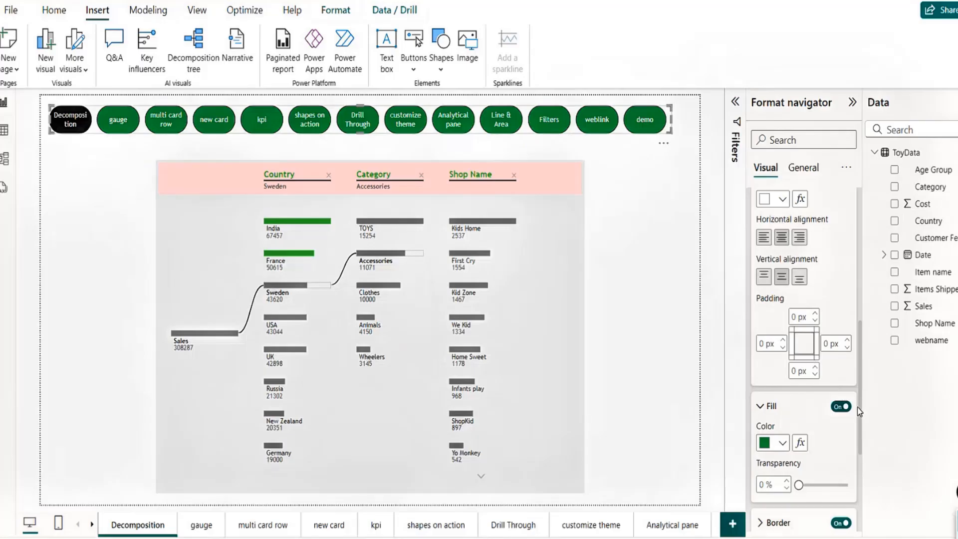
Step: Switch the button style to the Hover state and set its font color to purple #6231D5
drag(860, 387, 854, 289)
click(787, 298)
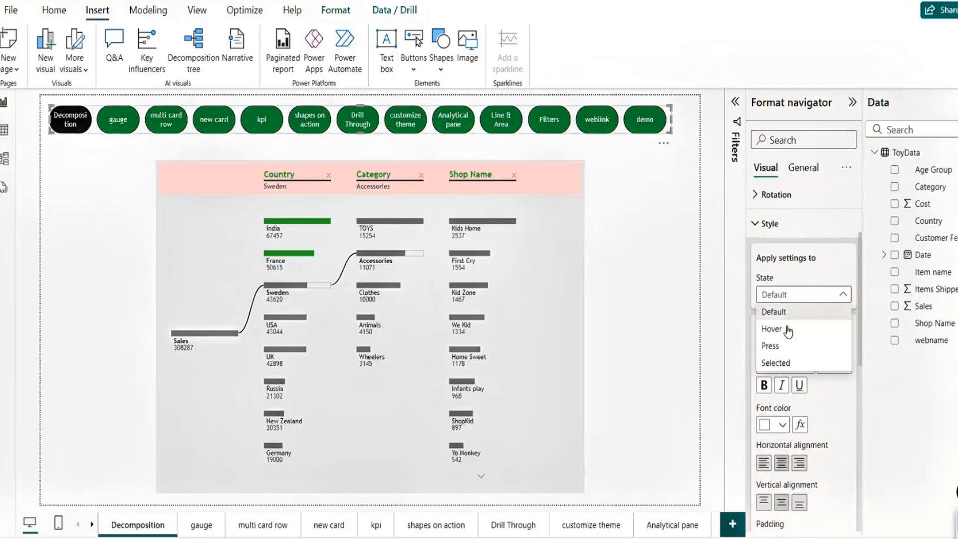
click(778, 333)
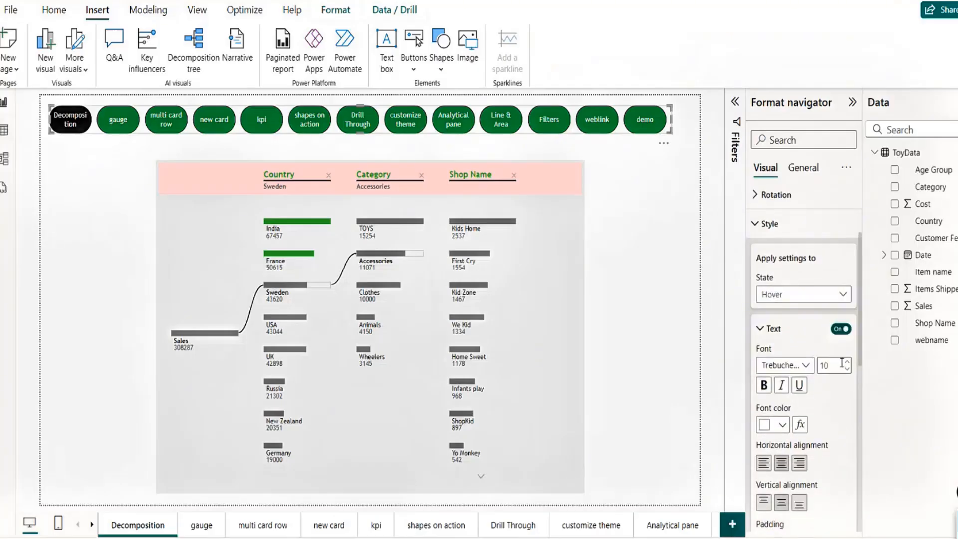
click(783, 426)
click(805, 393)
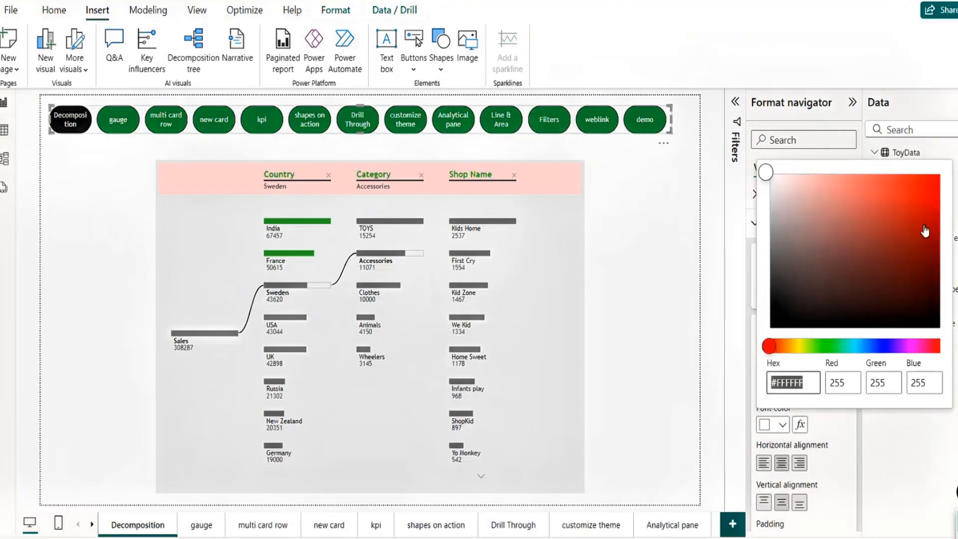
click(891, 346)
click(899, 198)
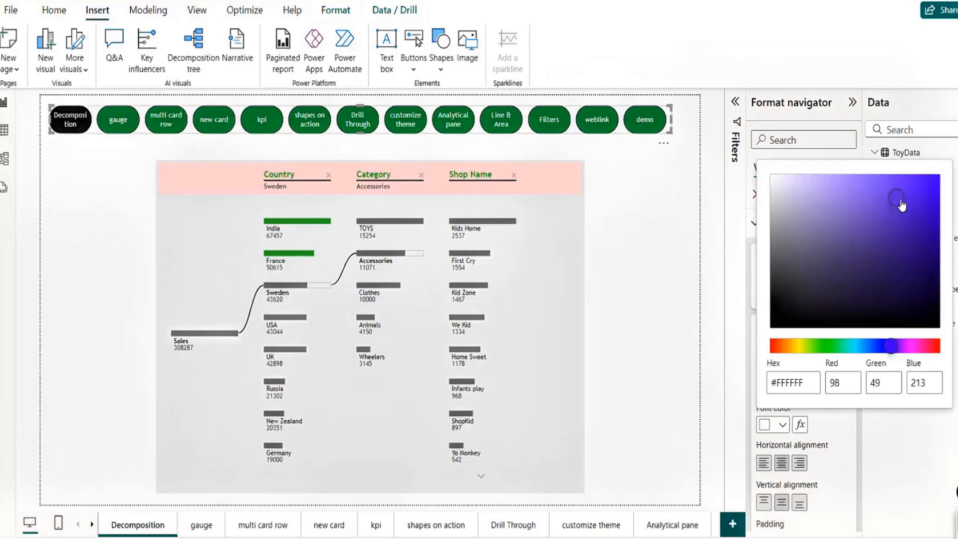
click(895, 454)
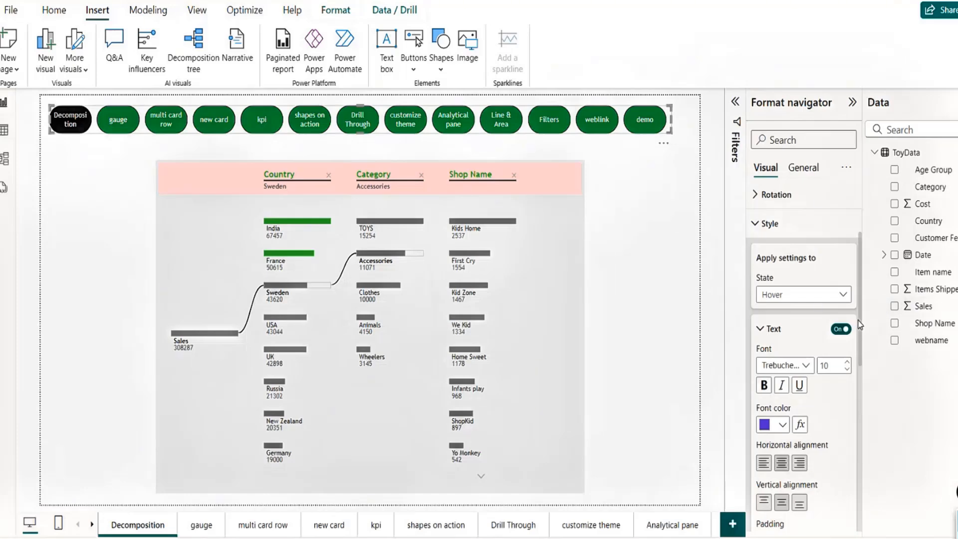
Step: Give hovered buttons a solid black fill at 0% transparency and expand the Border settings
drag(861, 326, 861, 450)
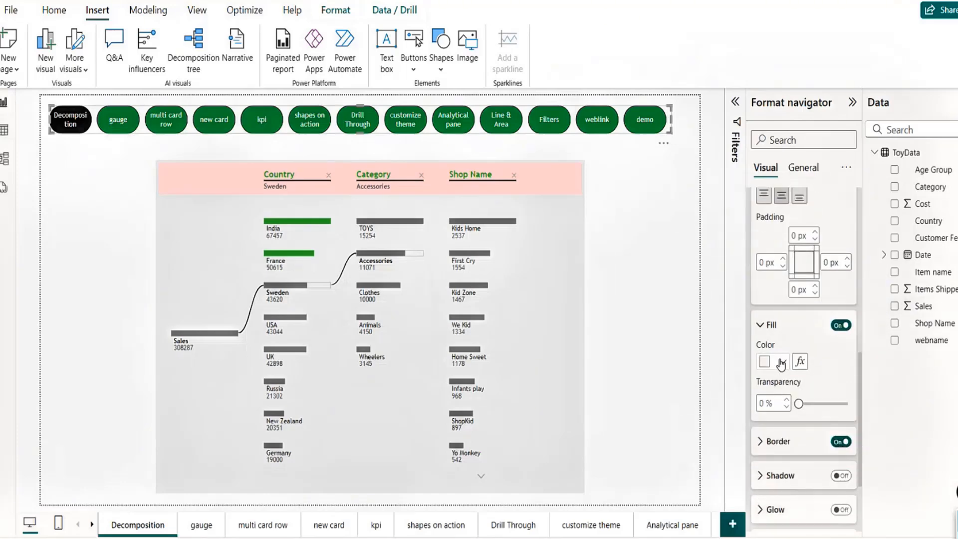
click(782, 362)
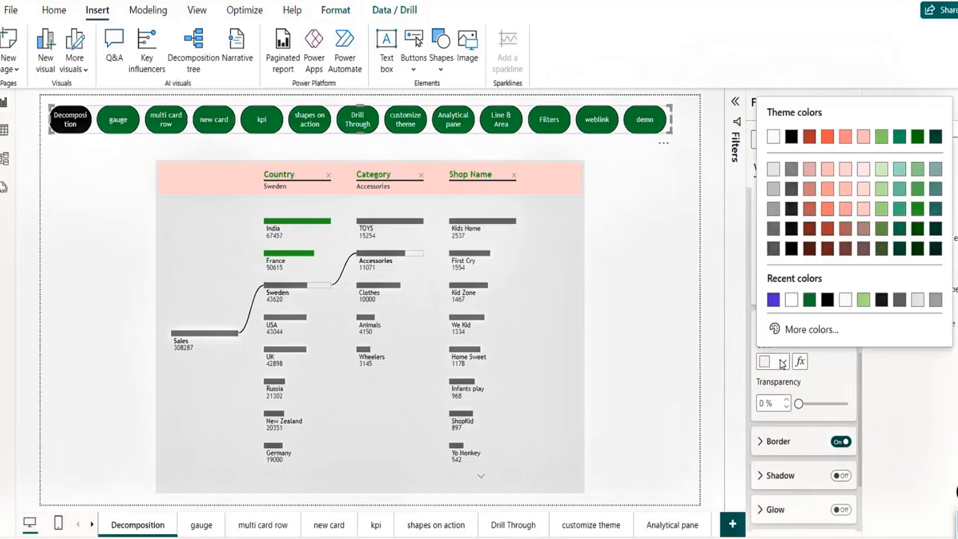
click(828, 301)
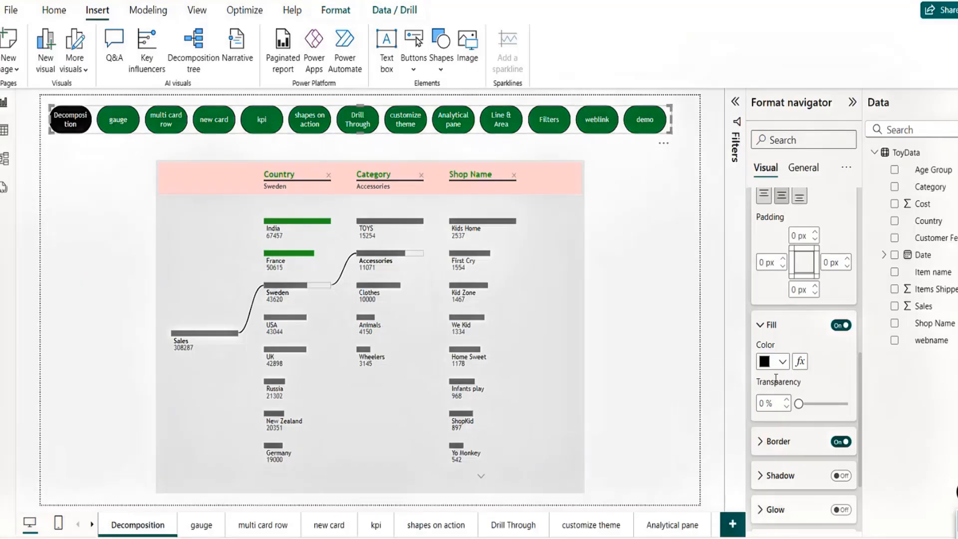
drag(798, 404, 824, 404)
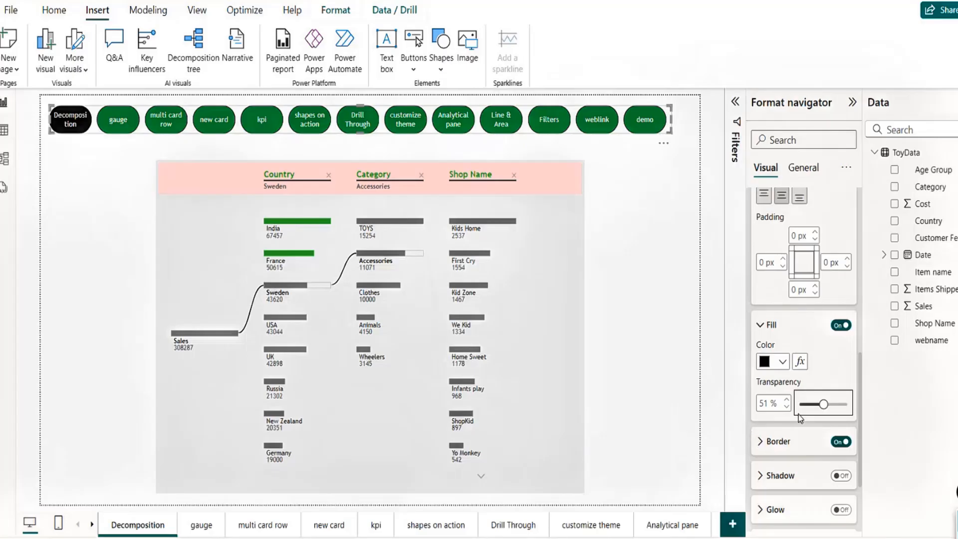
drag(822, 406, 797, 404)
click(783, 364)
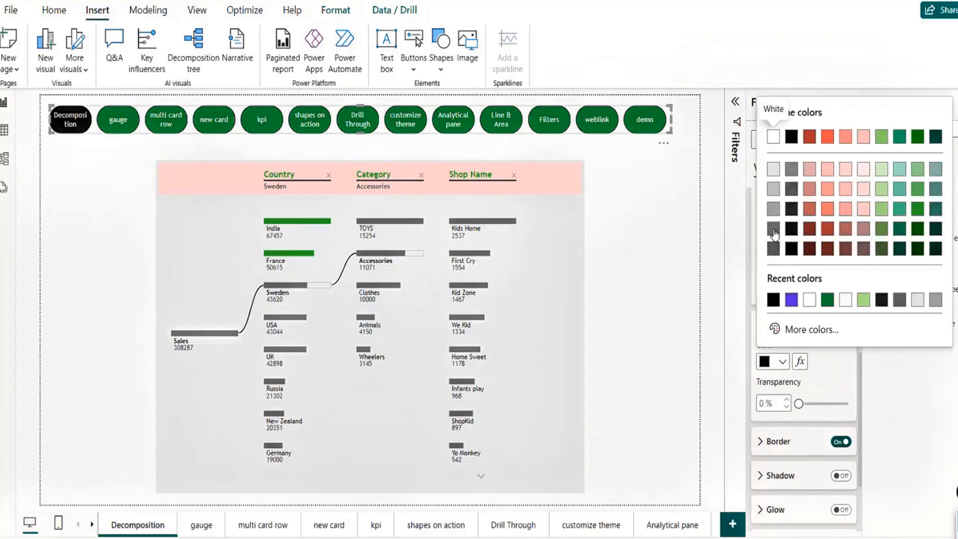
click(774, 248)
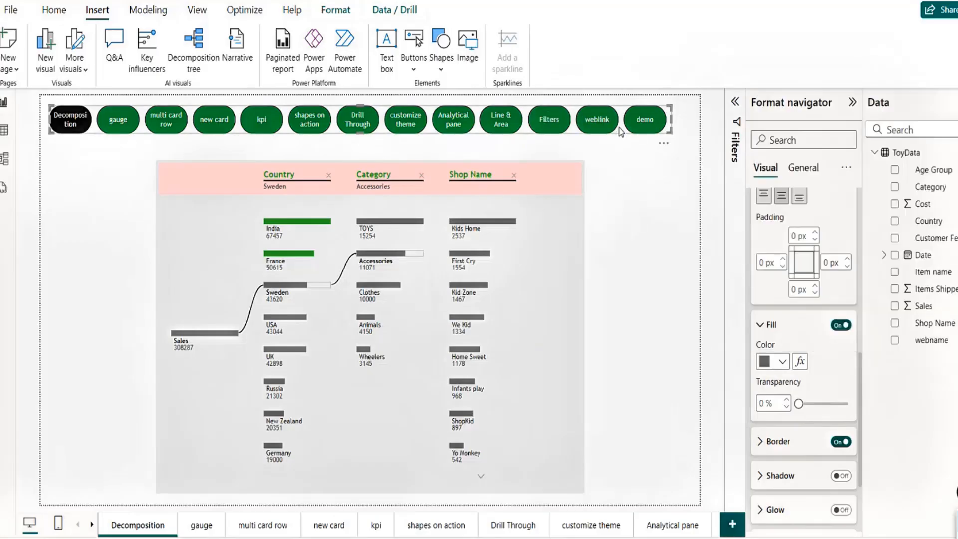
click(783, 364)
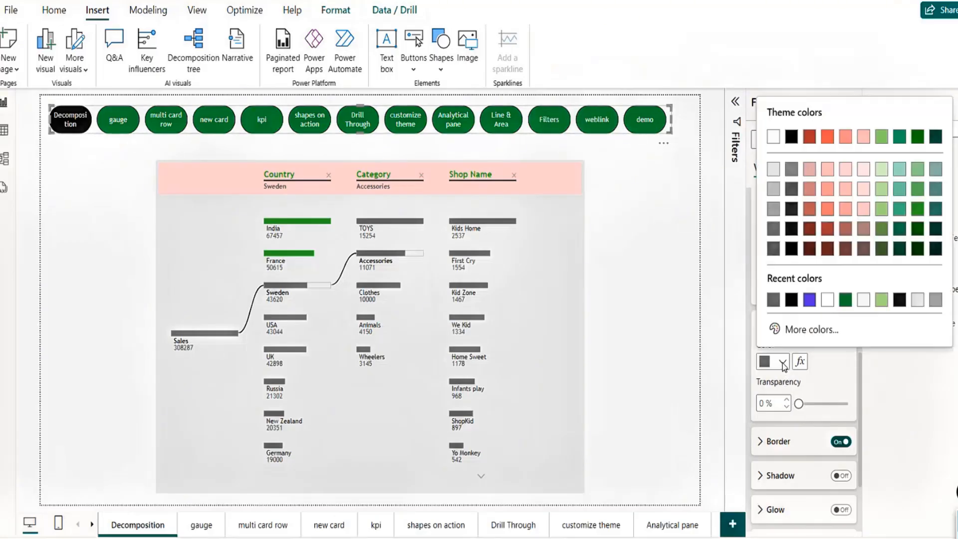
click(791, 309)
scroll(862, 424, down, 3)
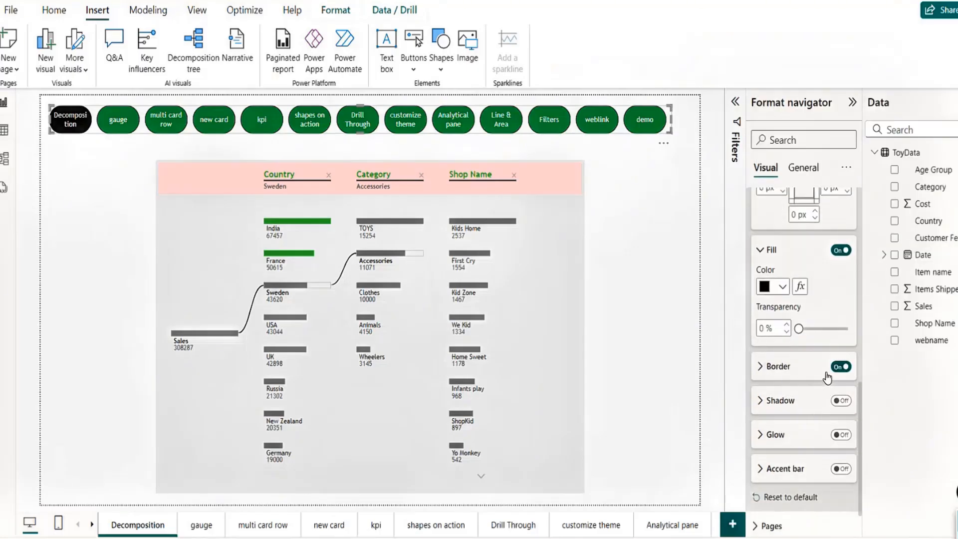
click(773, 370)
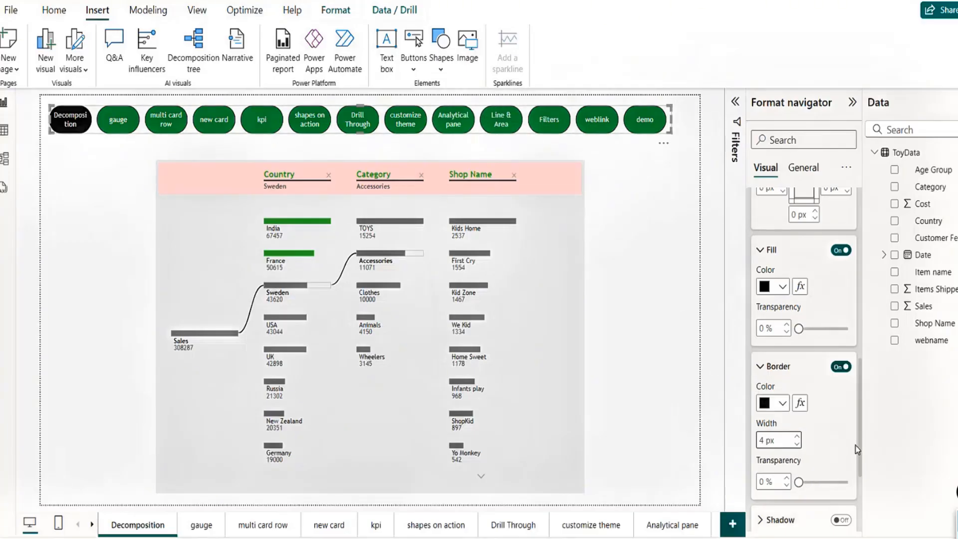
drag(860, 452, 861, 297)
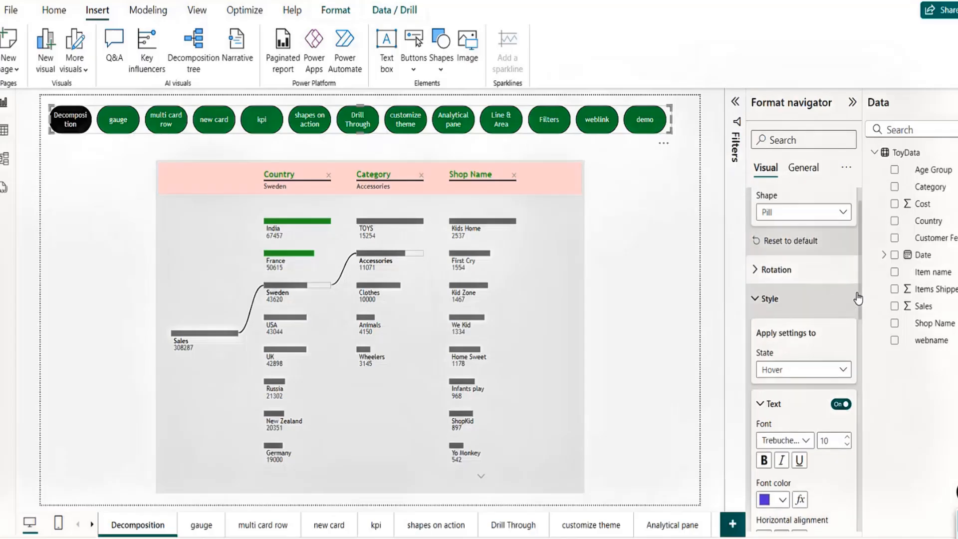
Step: Return the style state to Default and change the button shape from Pill to Rounded Rectangle
click(781, 378)
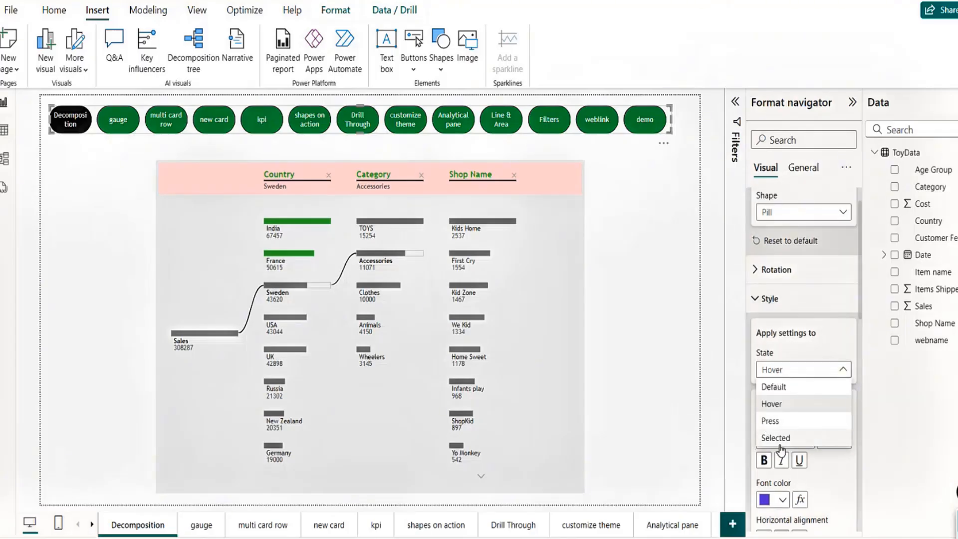
click(779, 389)
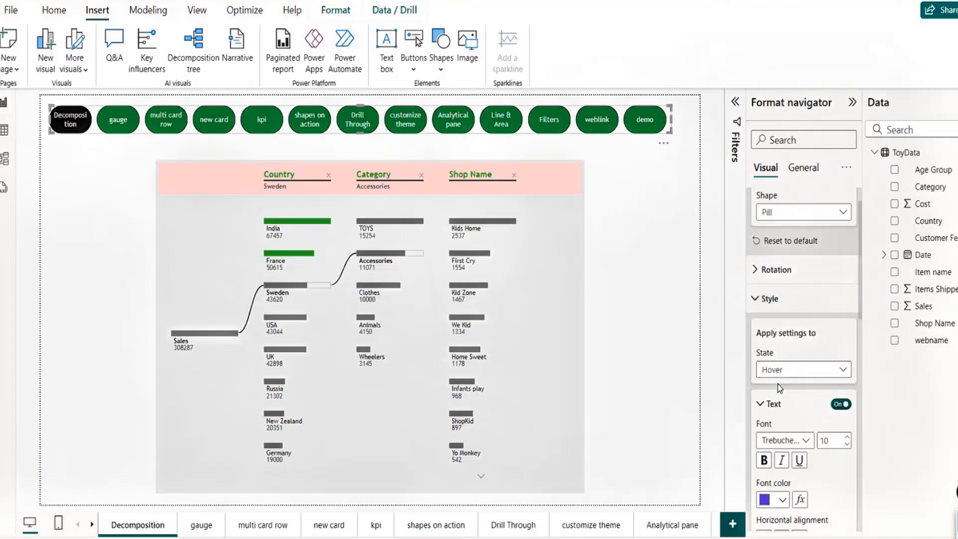
click(758, 299)
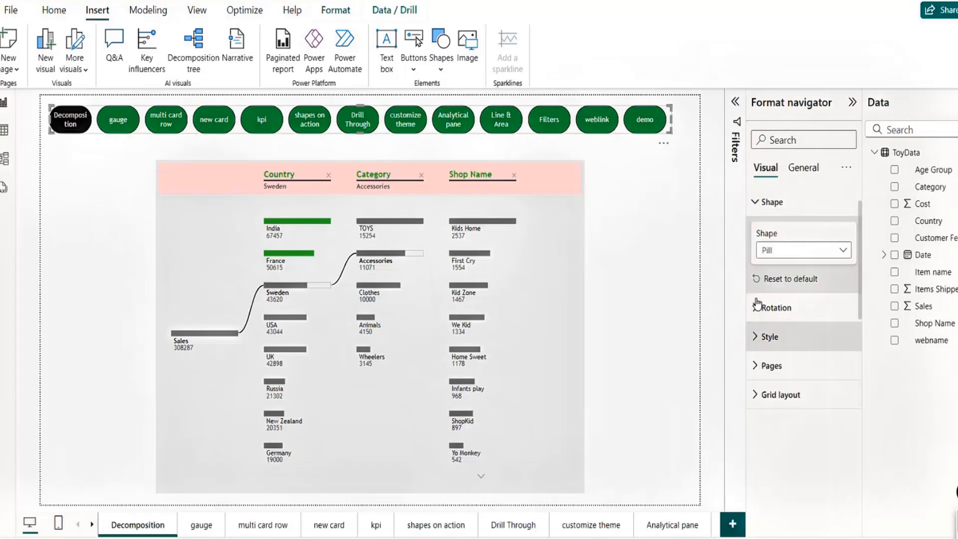
click(836, 261)
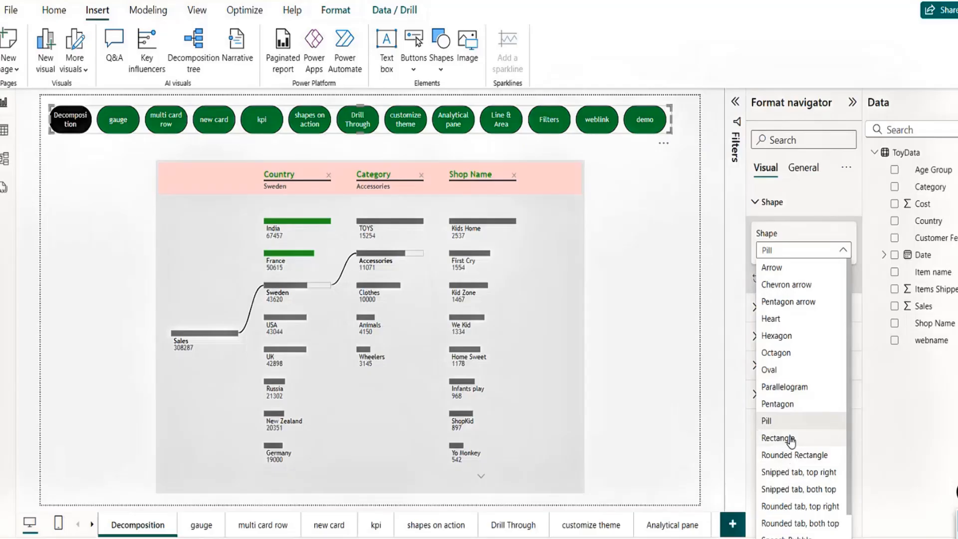
click(792, 454)
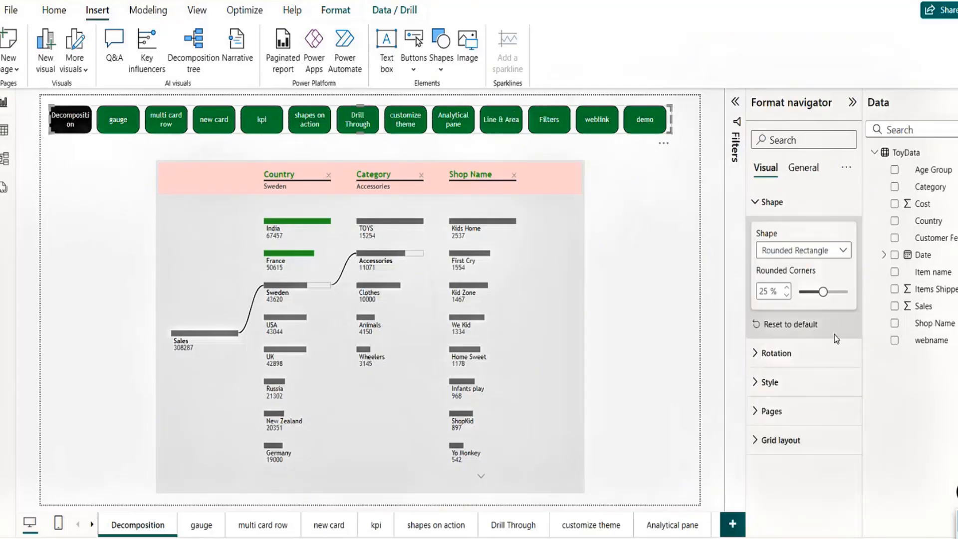
click(753, 389)
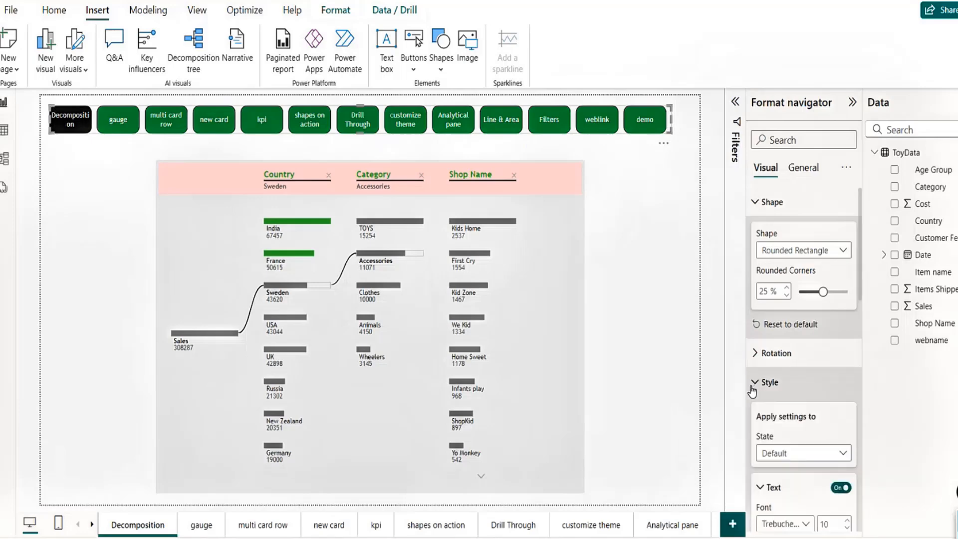
click(753, 390)
Step: Open the Pages settings and leave tooltip pages excluded from the navigator
click(754, 411)
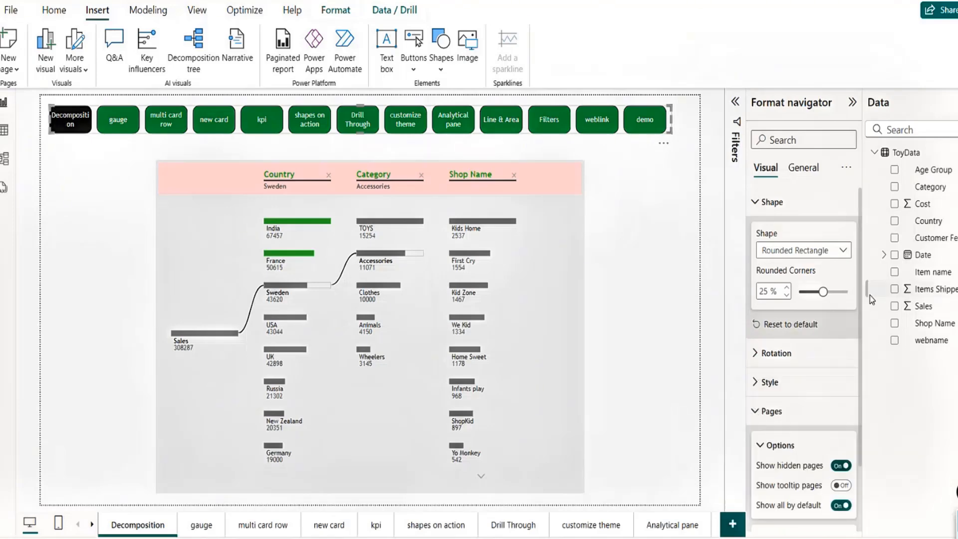
drag(860, 290, 738, 306)
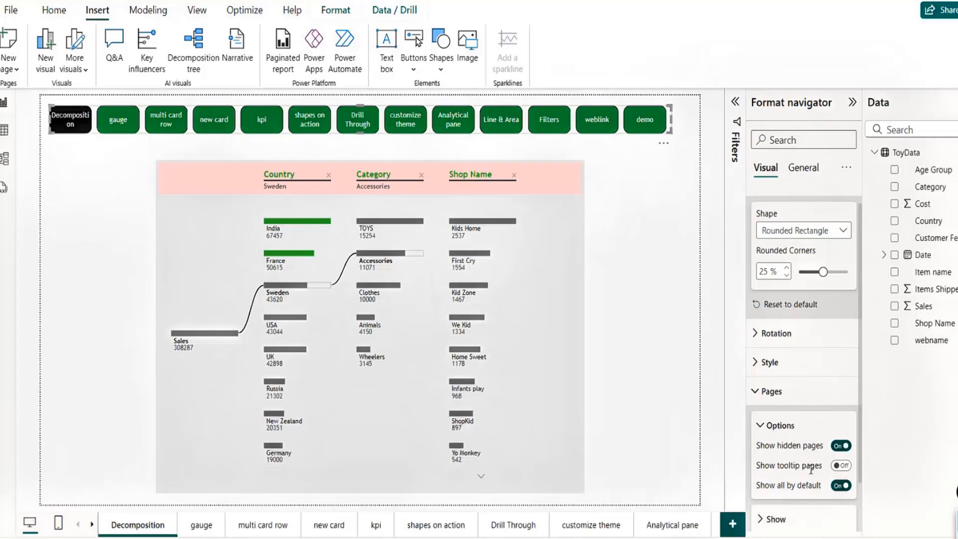
click(843, 466)
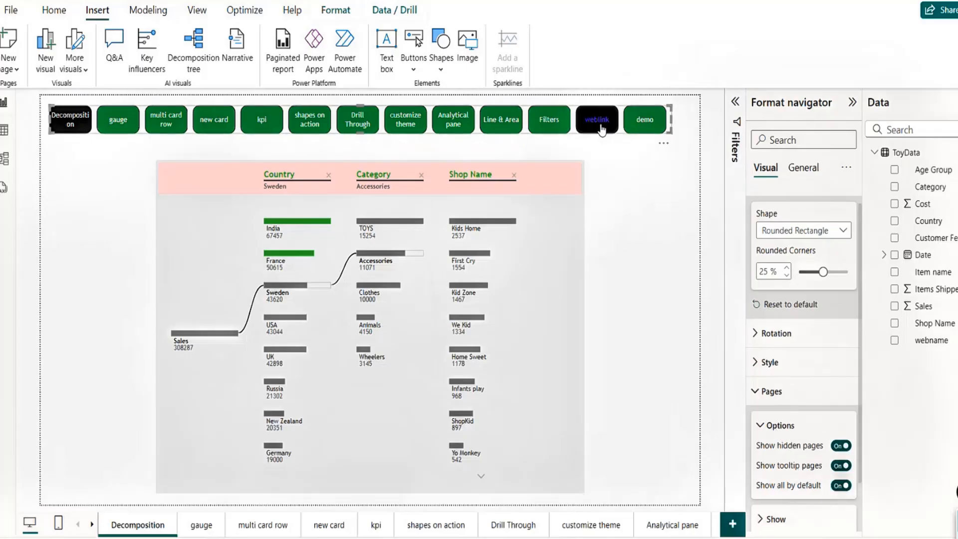
click(840, 467)
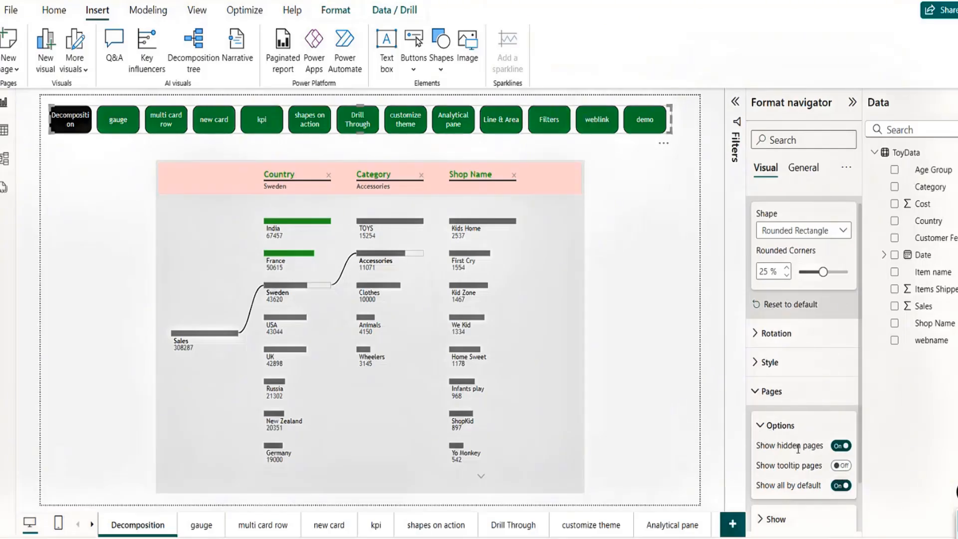
click(760, 425)
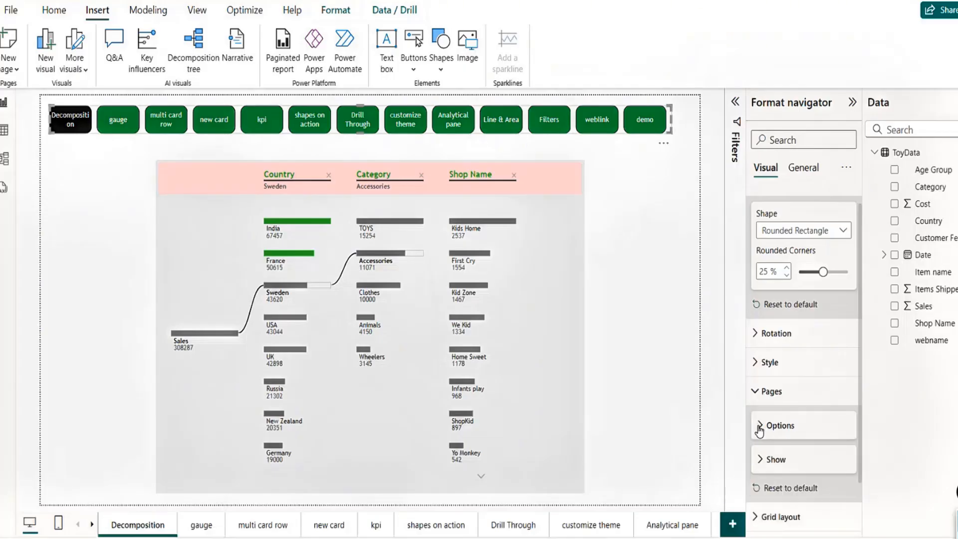
Step: Keep every page from Decomposition through demo switched On in the Show list
click(760, 464)
click(761, 460)
click(777, 462)
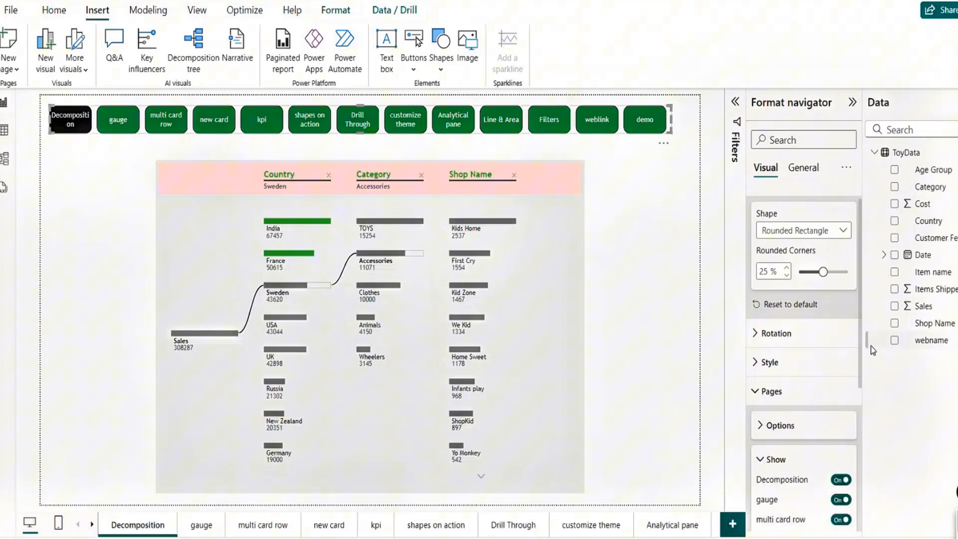
drag(870, 346, 872, 484)
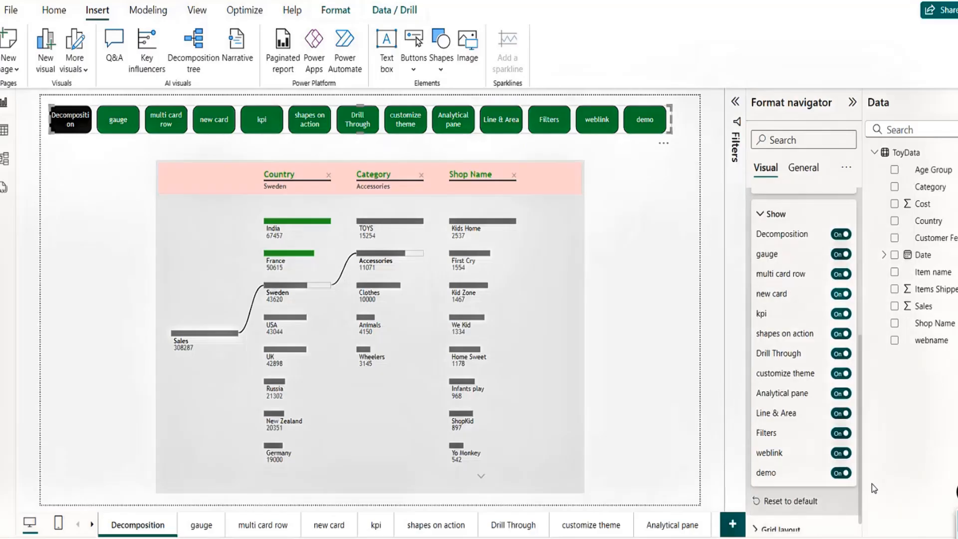
click(839, 473)
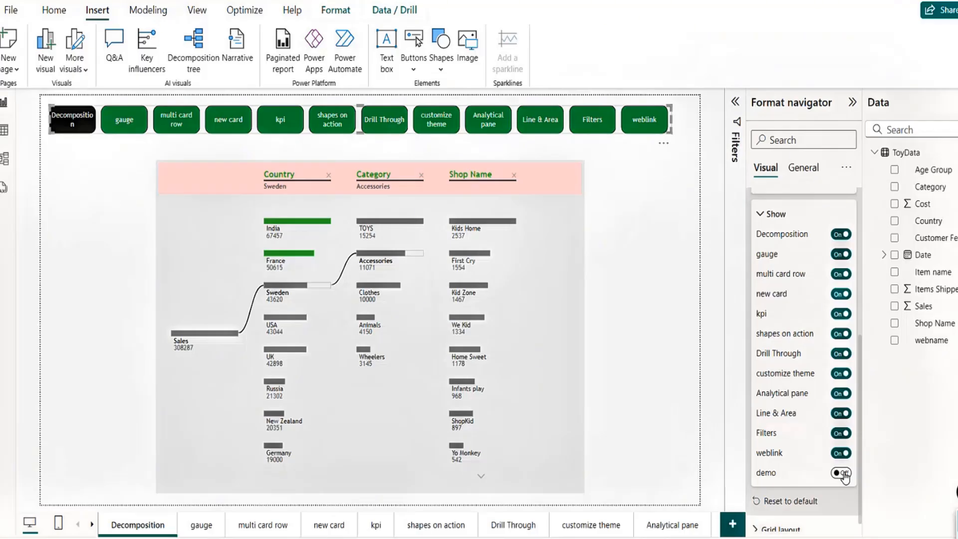
click(843, 473)
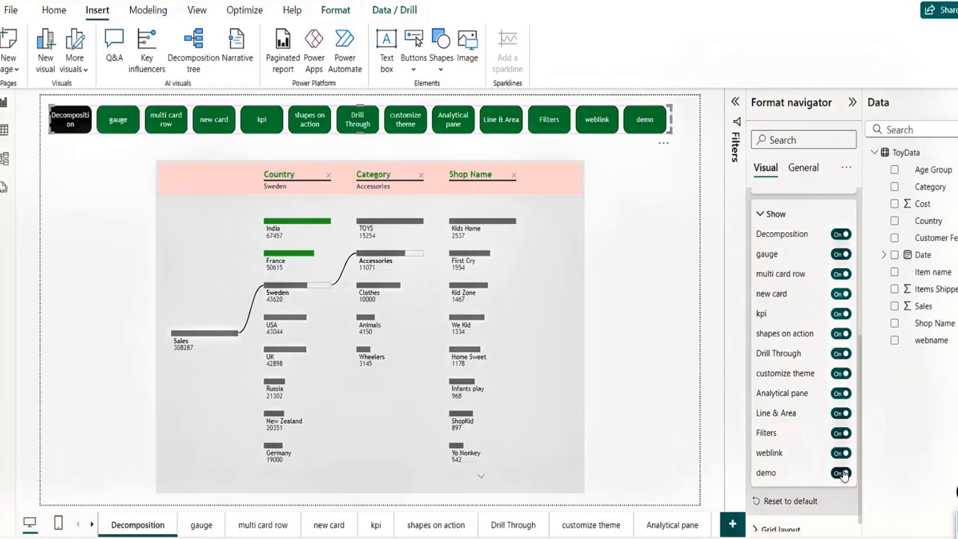
Step: Set the grid layout orientation to Vertical and resize the navigator into a tall, slim left column
click(761, 214)
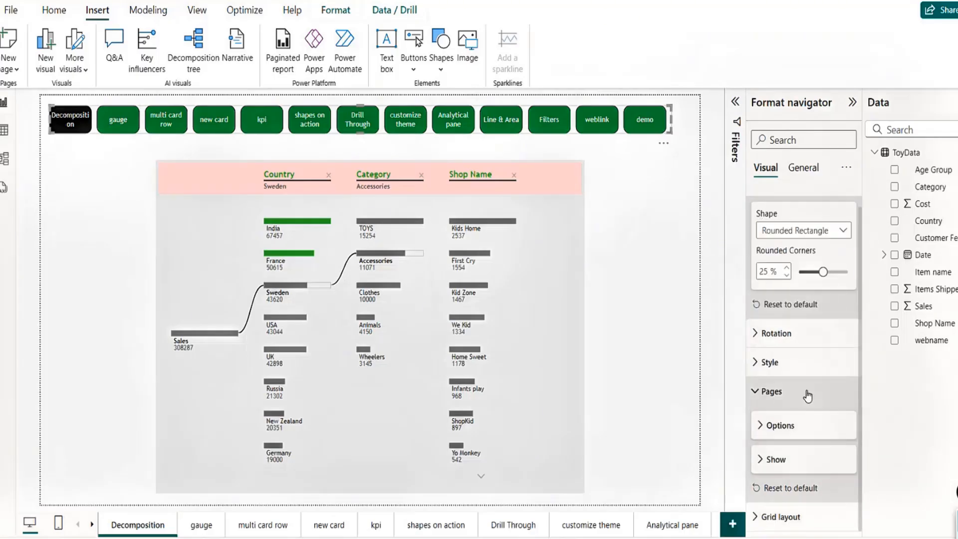
click(758, 517)
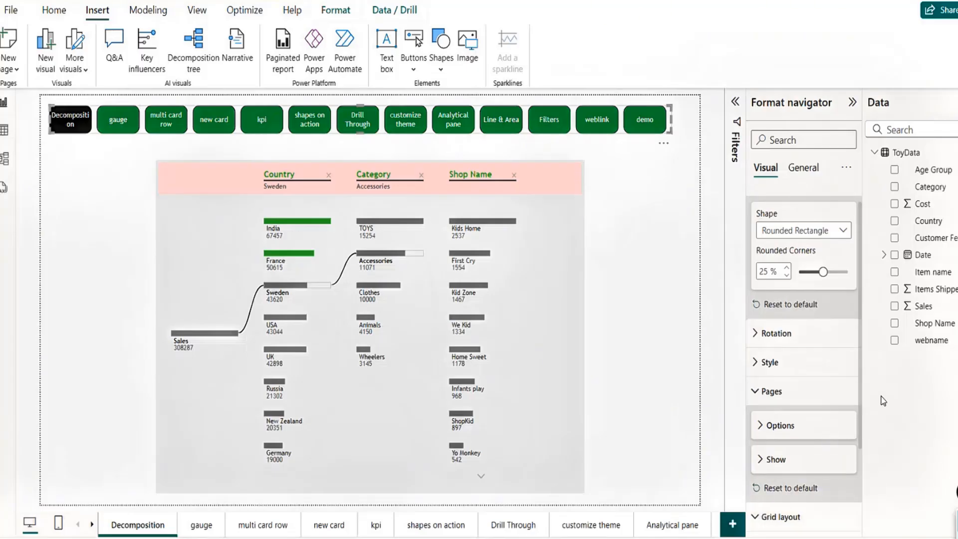
scroll(805, 385, down, 3)
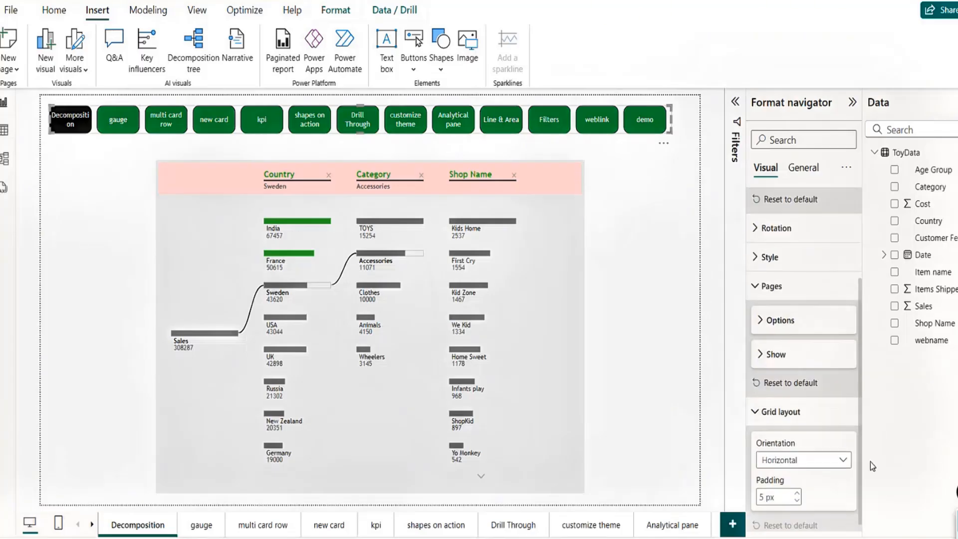
click(794, 452)
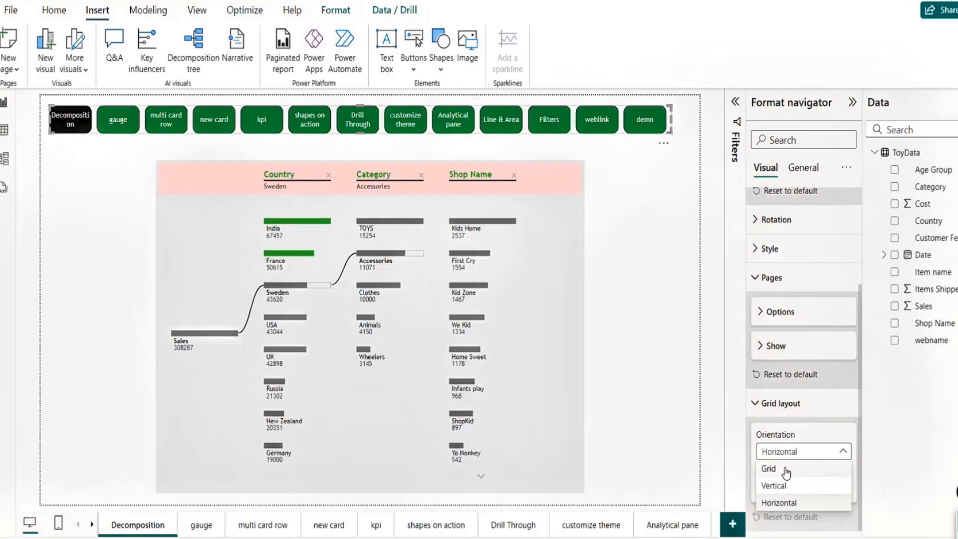
click(785, 486)
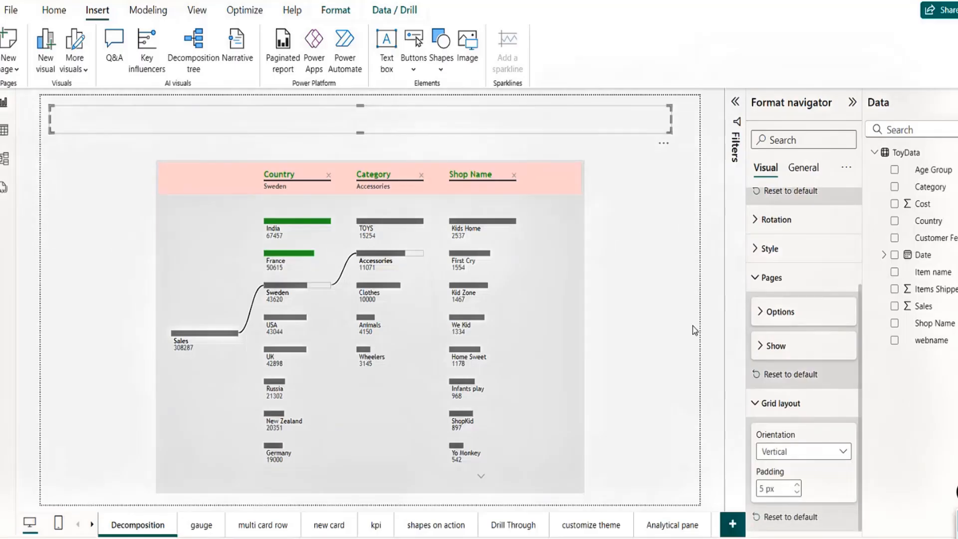
drag(360, 134, 385, 451)
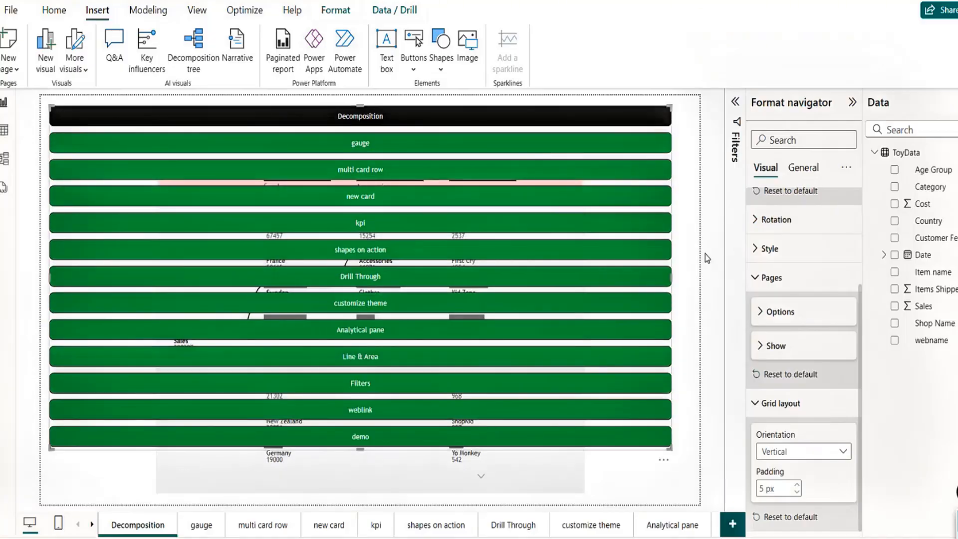
drag(671, 278, 120, 299)
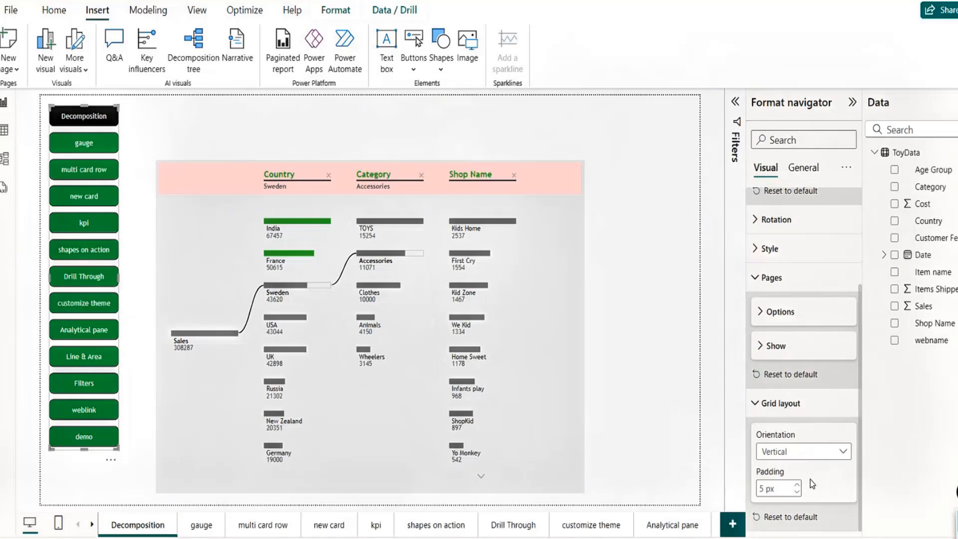
Step: Adjust the padding between page buttons down to 2 px
click(798, 485)
click(798, 485)
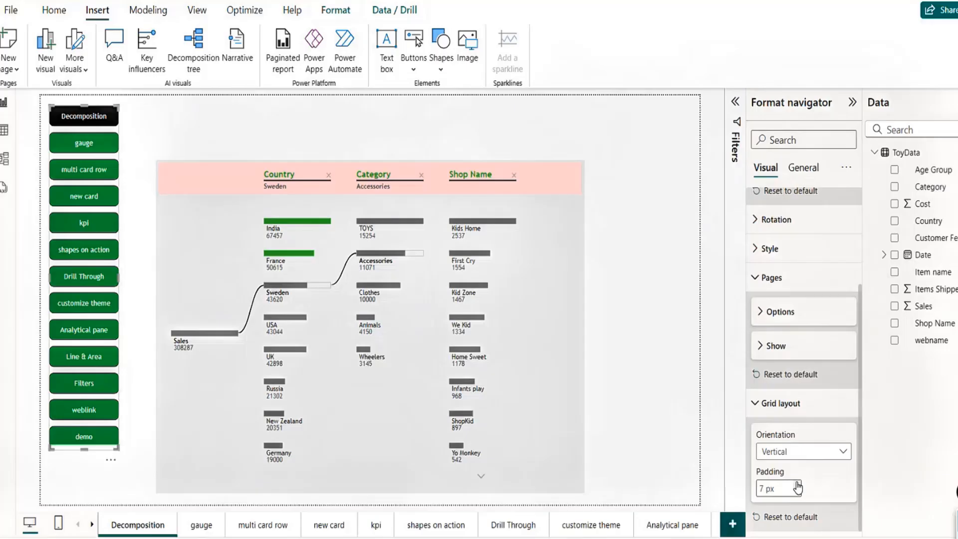
click(798, 485)
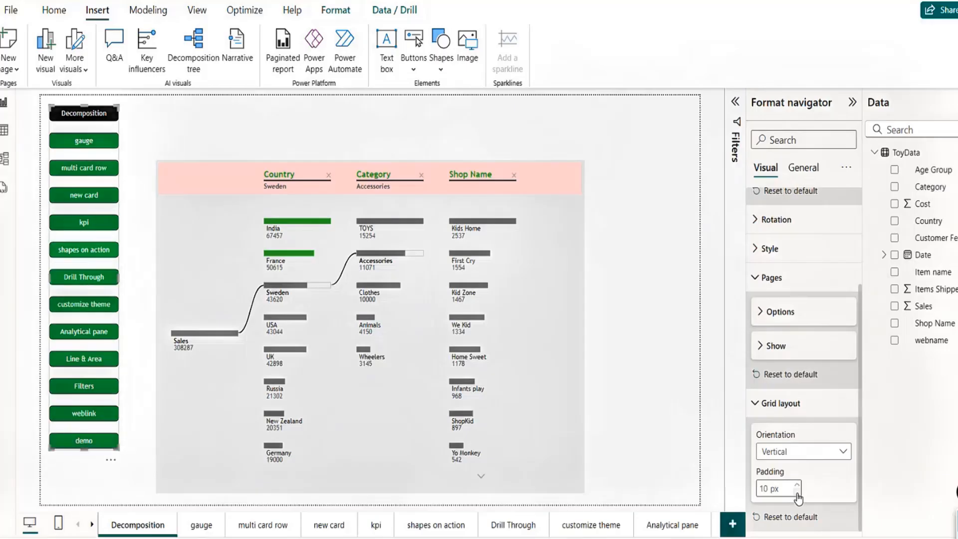
click(797, 493)
click(797, 493)
click(798, 493)
click(797, 493)
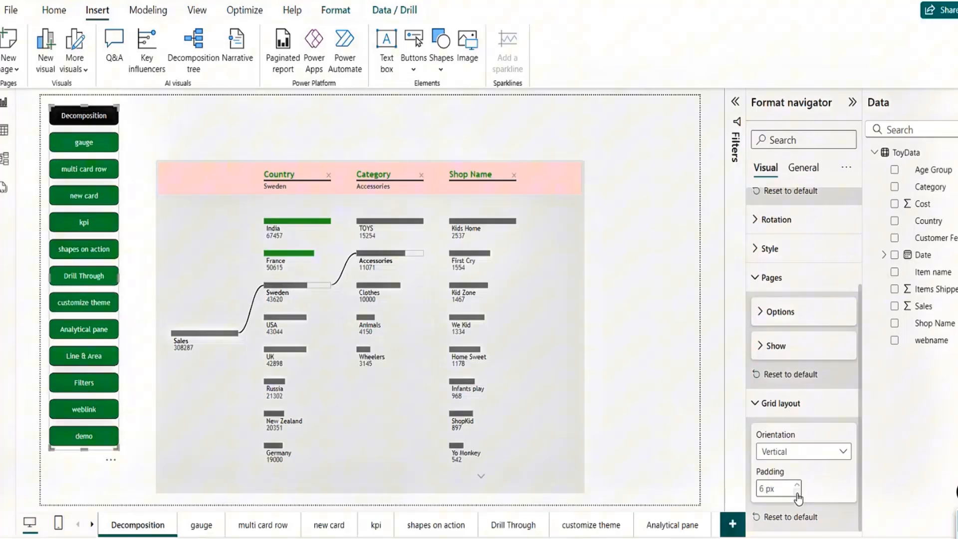
click(797, 493)
click(797, 492)
click(798, 493)
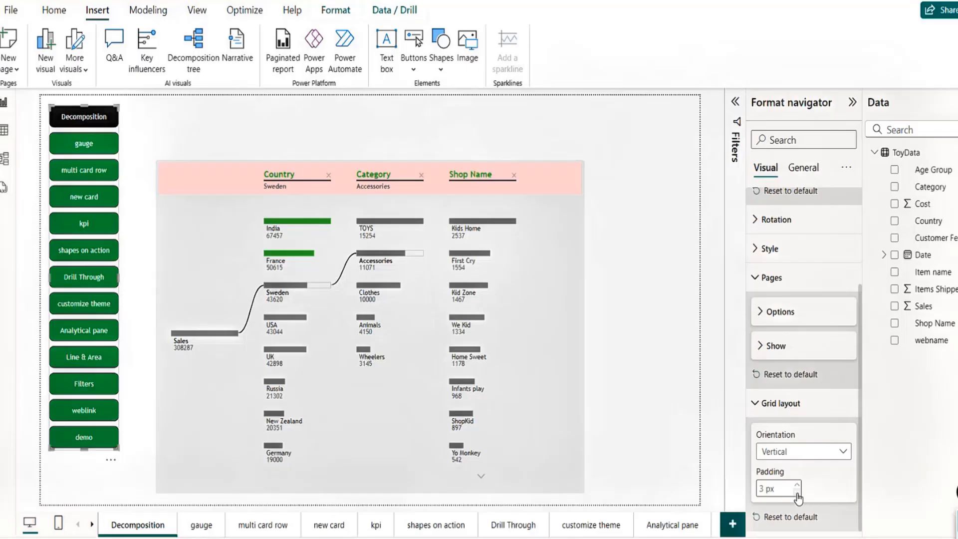
click(797, 492)
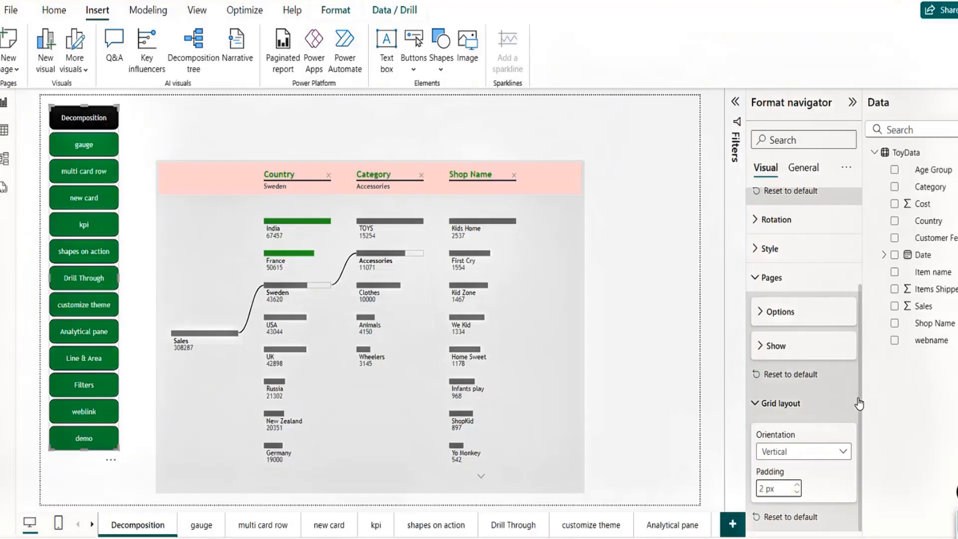
click(801, 168)
Step: Turn on a black background under Effects and stretch the navigator slightly taller
click(759, 265)
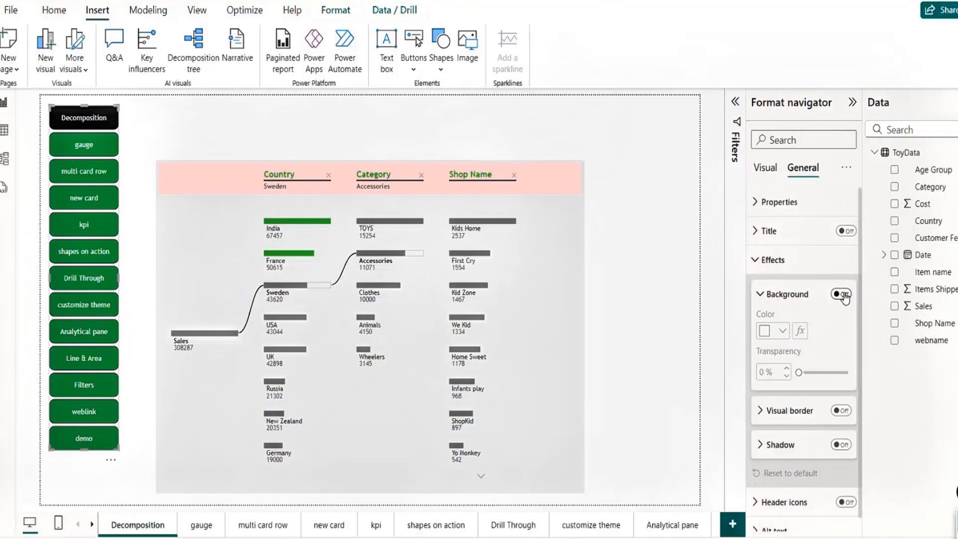
click(841, 294)
click(784, 334)
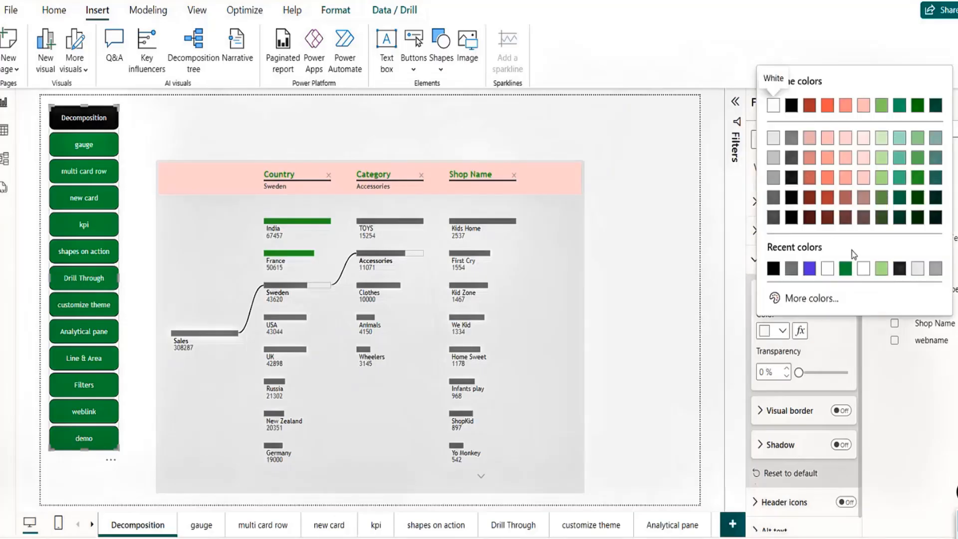
click(883, 270)
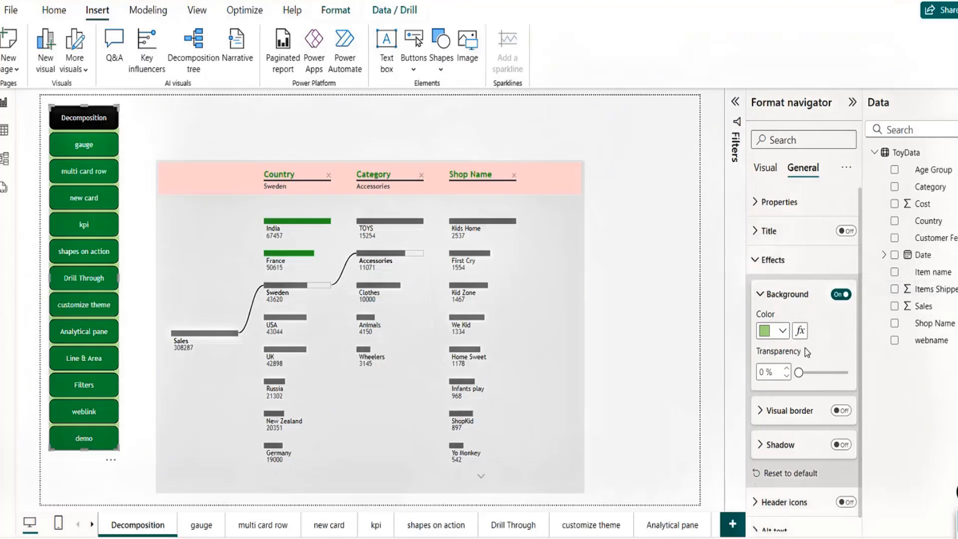
click(785, 336)
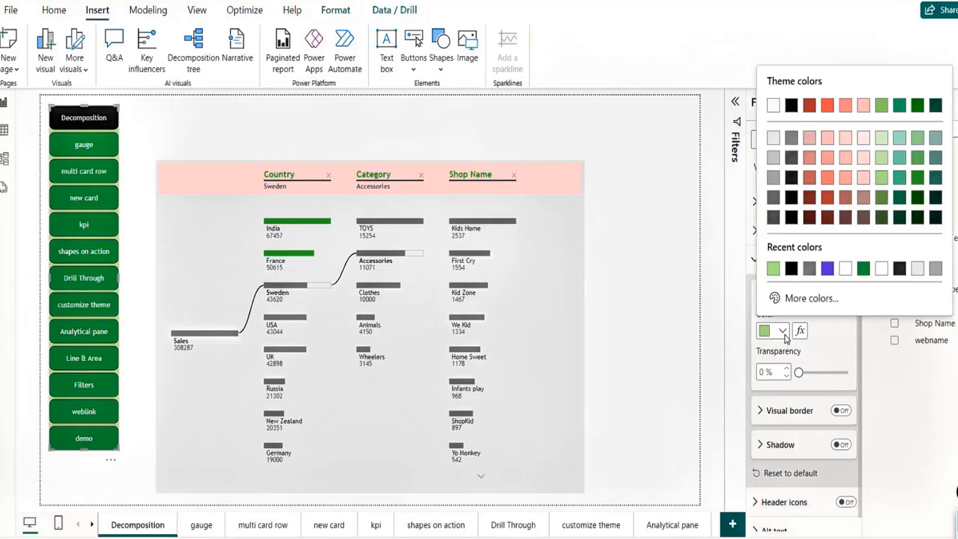
click(793, 271)
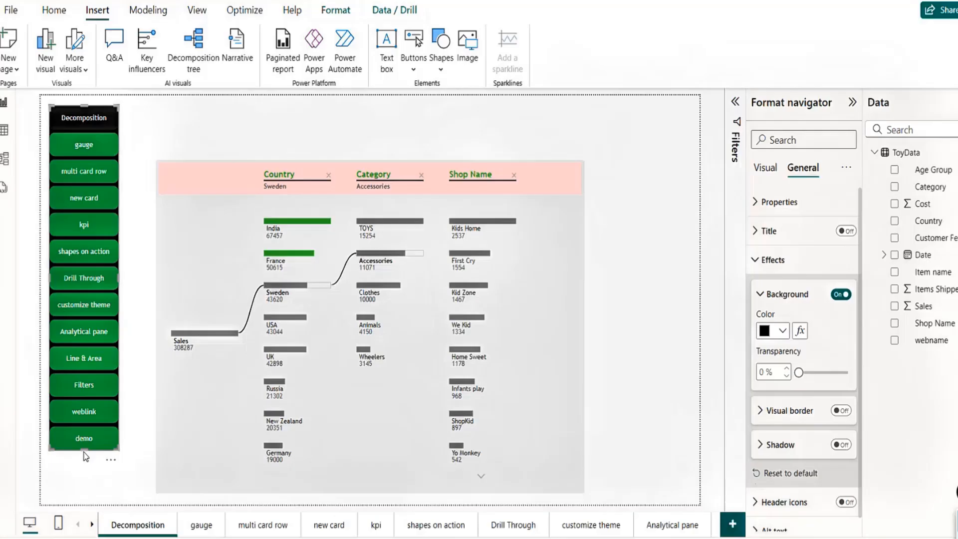
drag(84, 452, 81, 484)
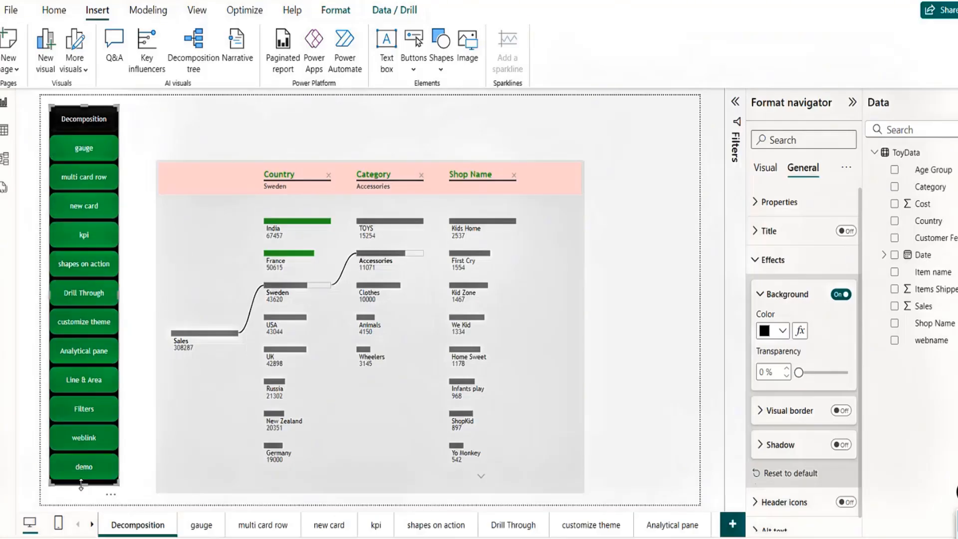
ctrl+click(94, 149)
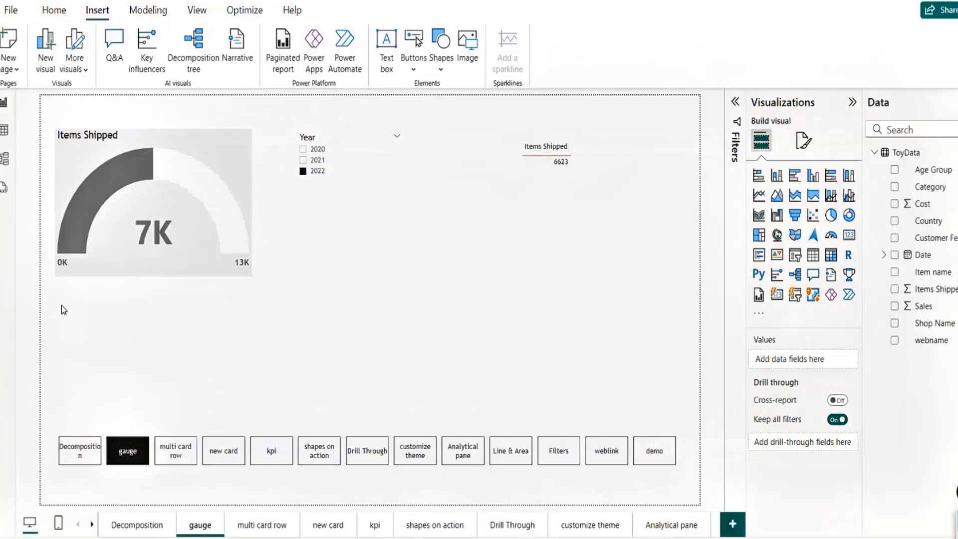
click(132, 524)
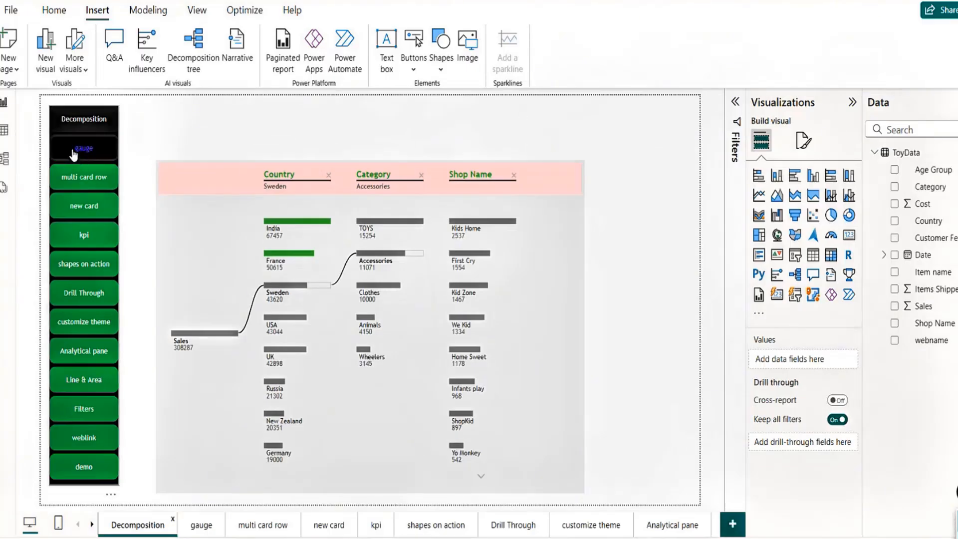
click(200, 522)
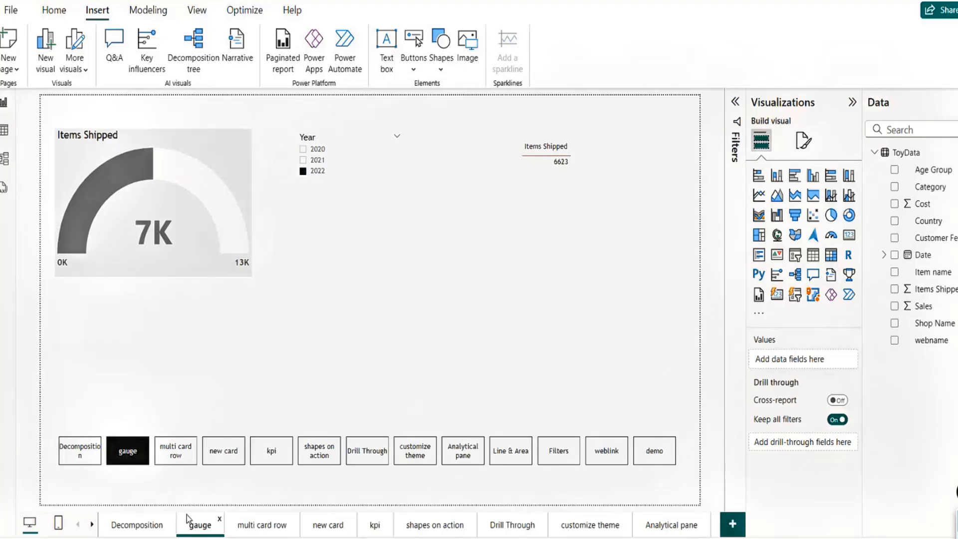
click(124, 530)
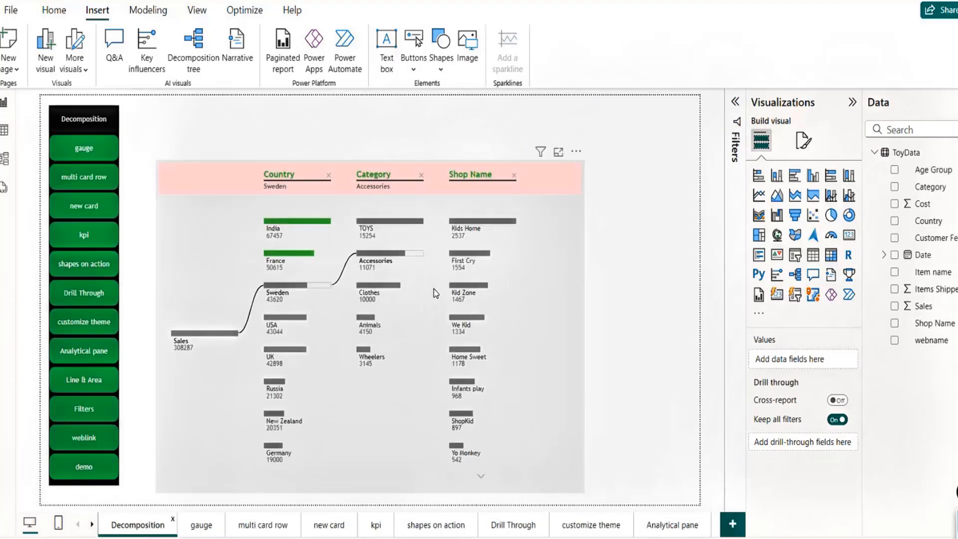